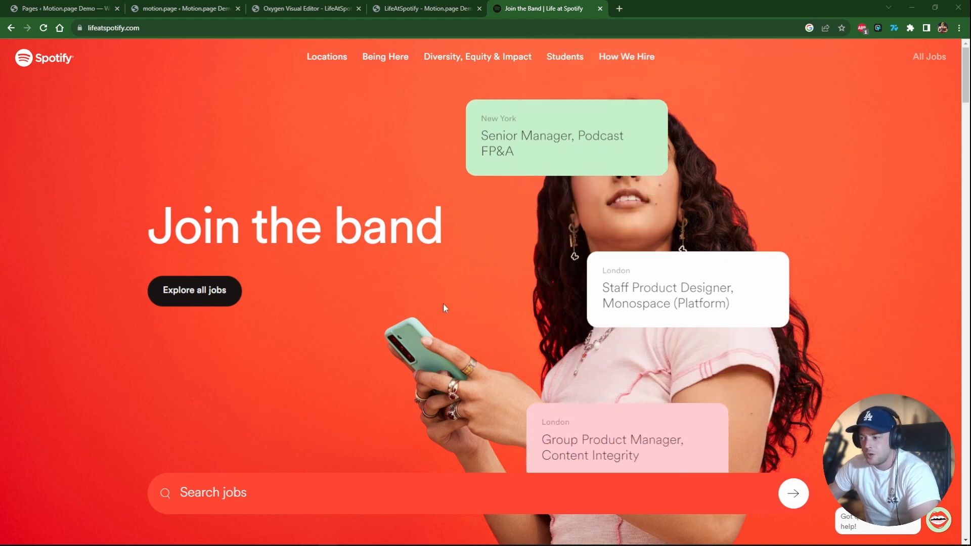
Scroll through the Life at Spotify page to study the hero's moving job cards and the stacking content sections.
scroll(443, 312, down, 5)
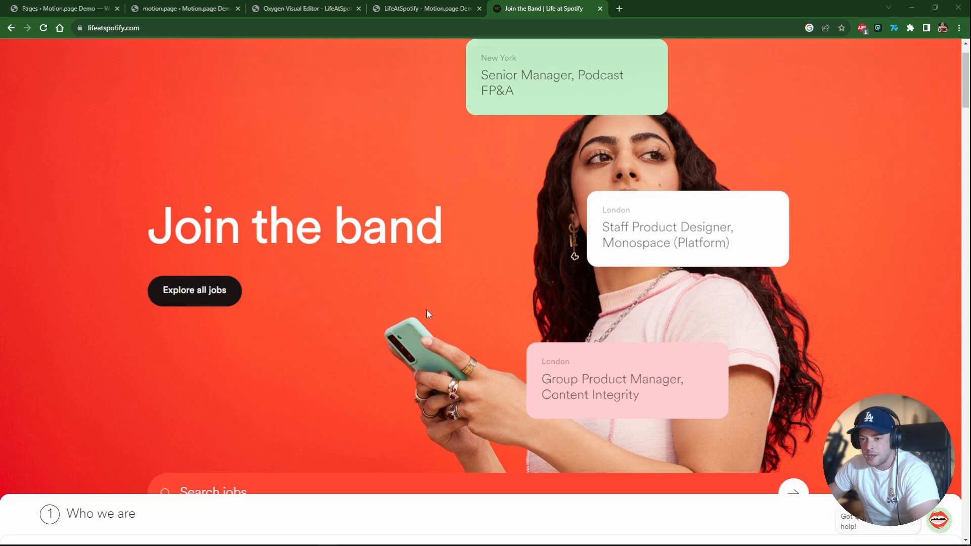
scroll(419, 307, up, 2)
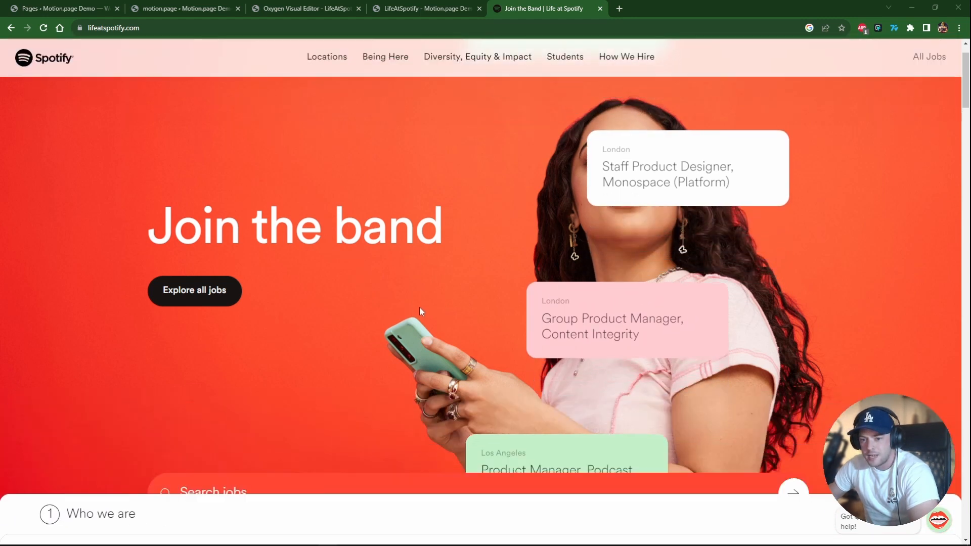
scroll(419, 308, down, 2)
scroll(420, 308, down, 1)
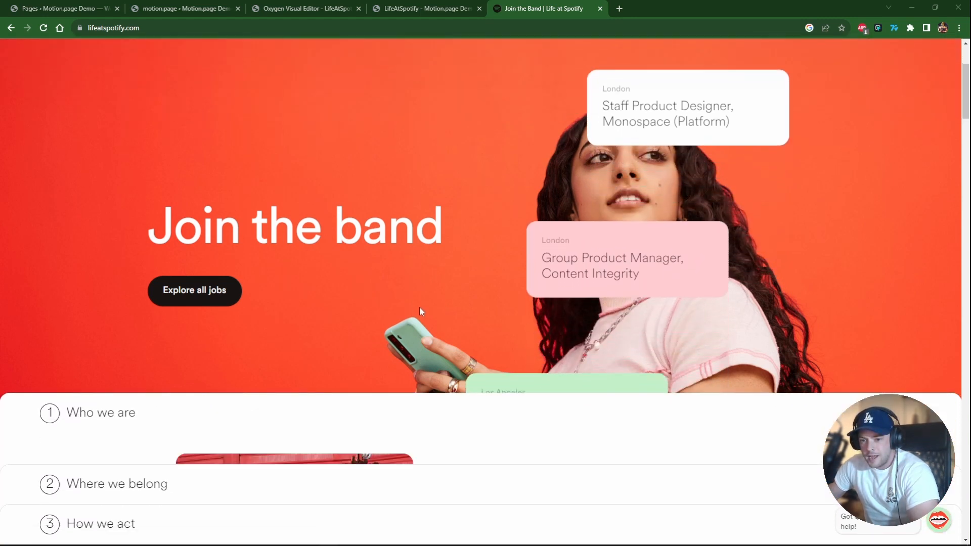
scroll(419, 307, up, 3)
scroll(420, 309, down, 3)
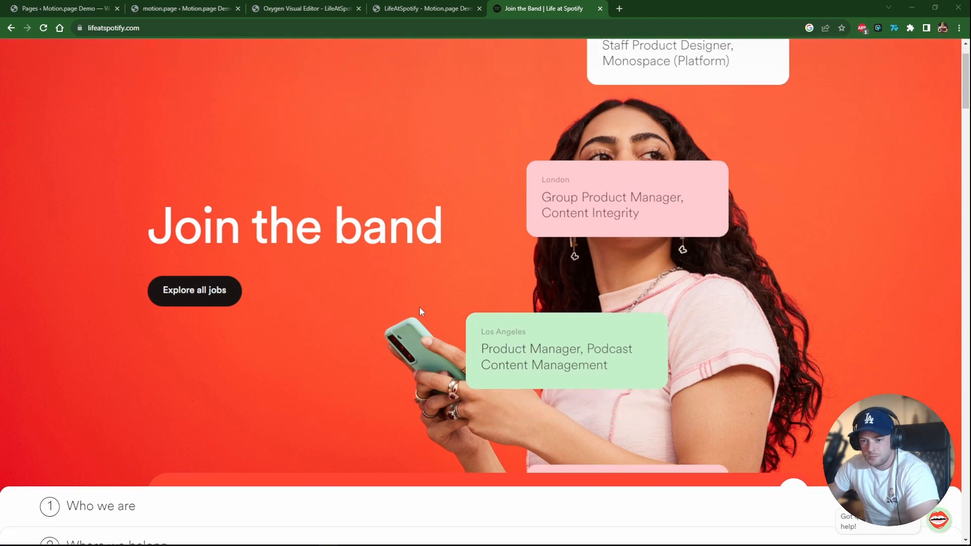
scroll(417, 311, down, 1)
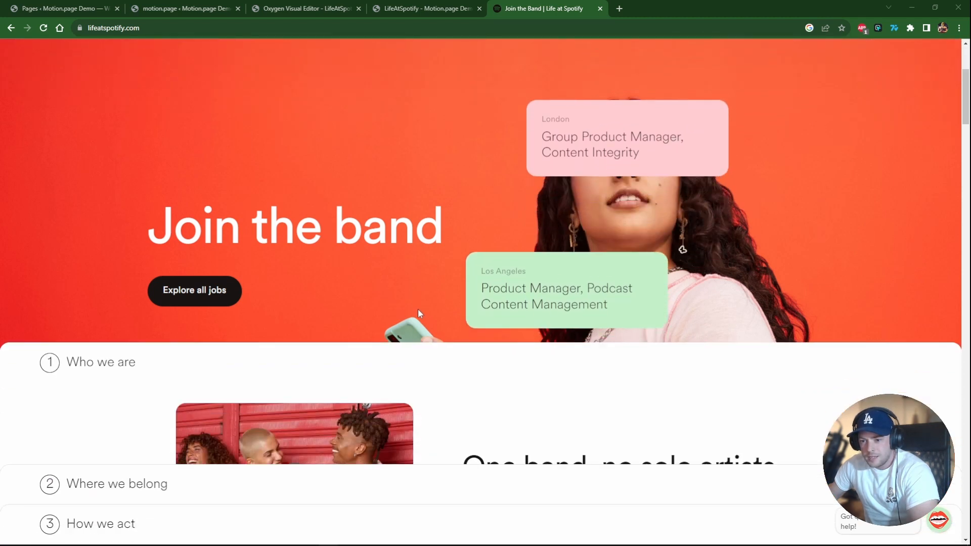
scroll(404, 308, down, 3)
scroll(405, 312, down, 3)
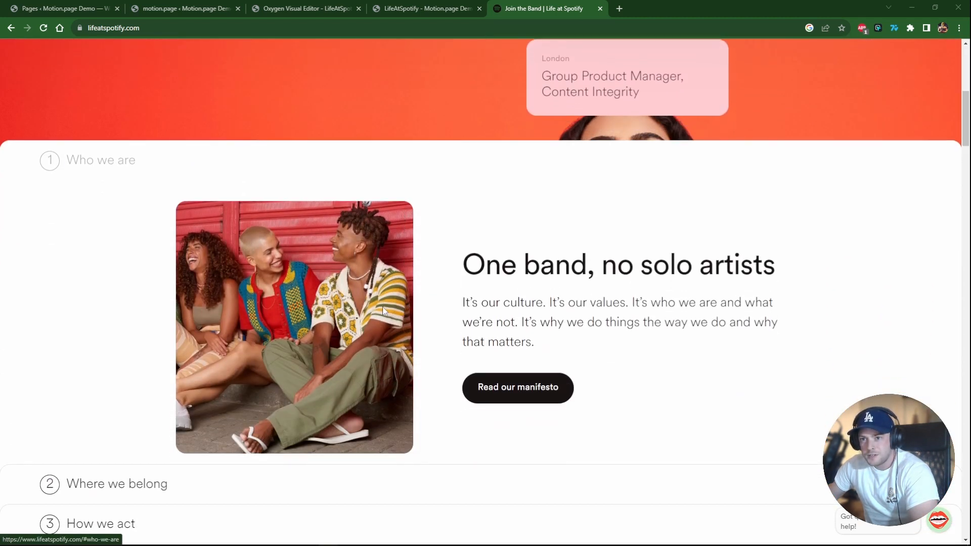
scroll(382, 311, down, 5)
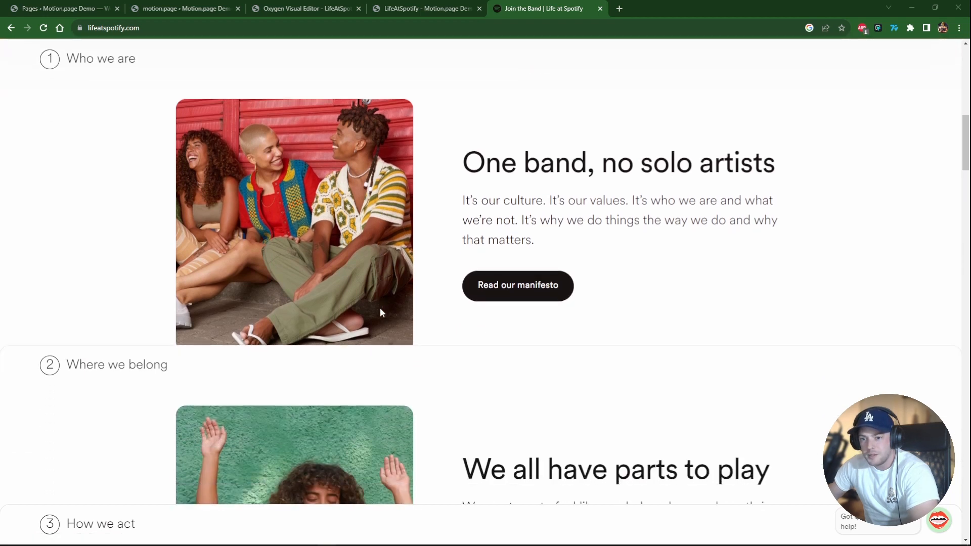
scroll(386, 309, down, 5)
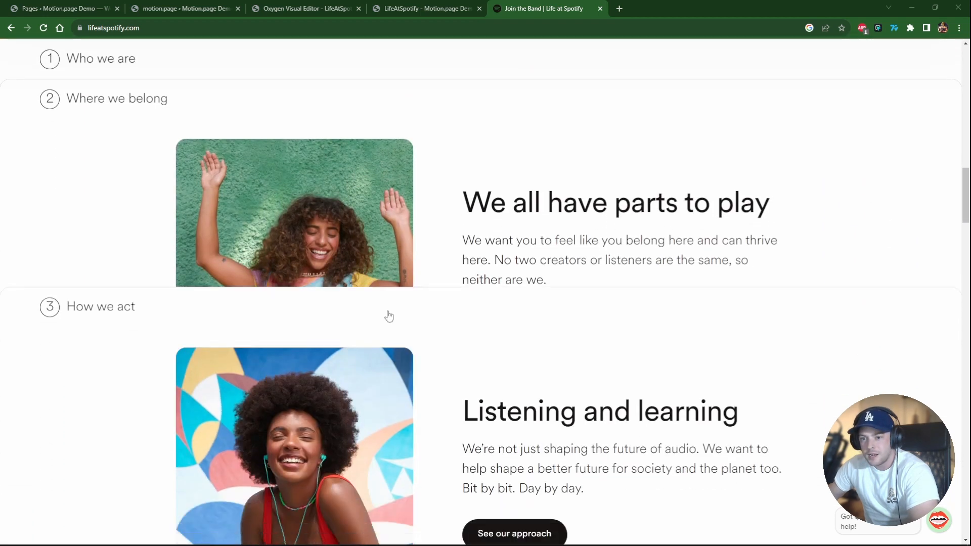
scroll(384, 311, up, 2)
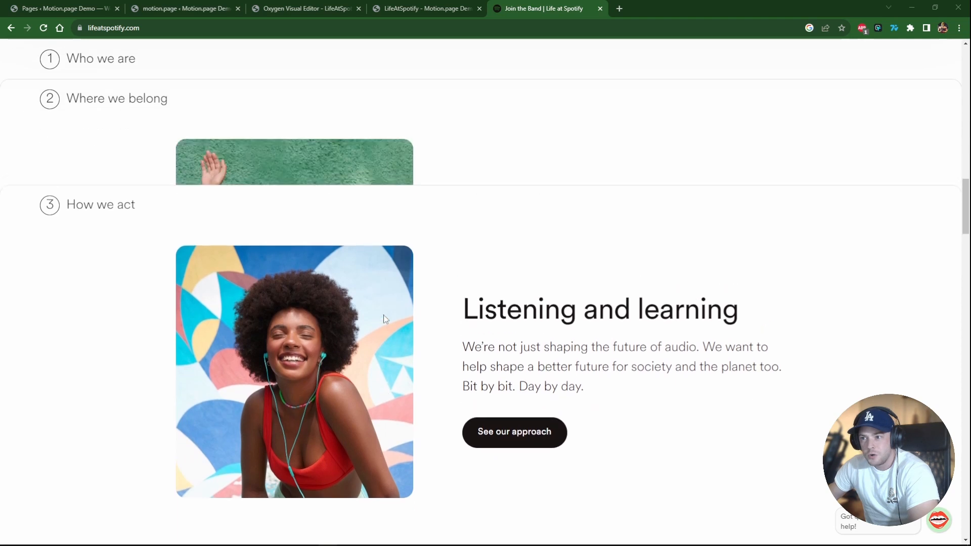
scroll(382, 316, down, 6)
scroll(382, 323, down, 5)
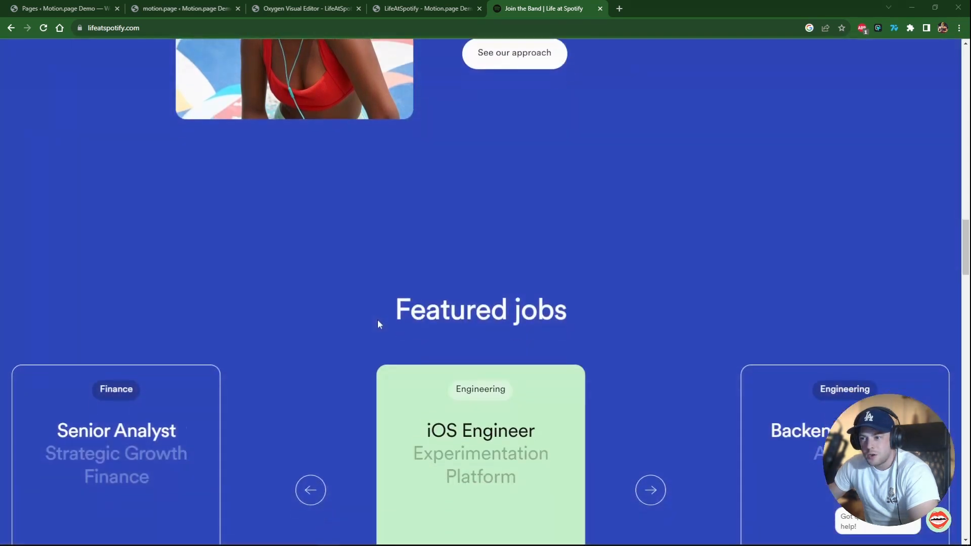
scroll(374, 337, down, 4)
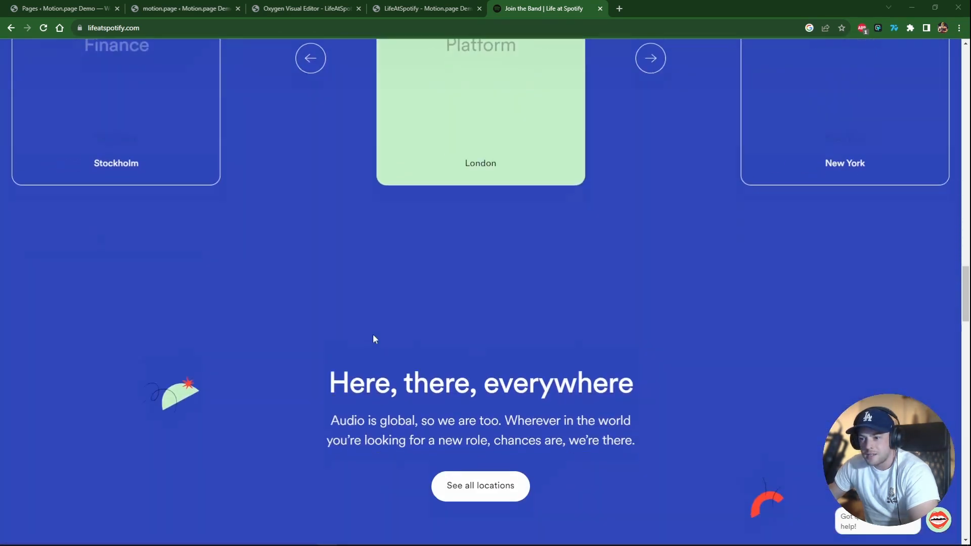
scroll(373, 336, up, 9)
scroll(369, 356, up, 10)
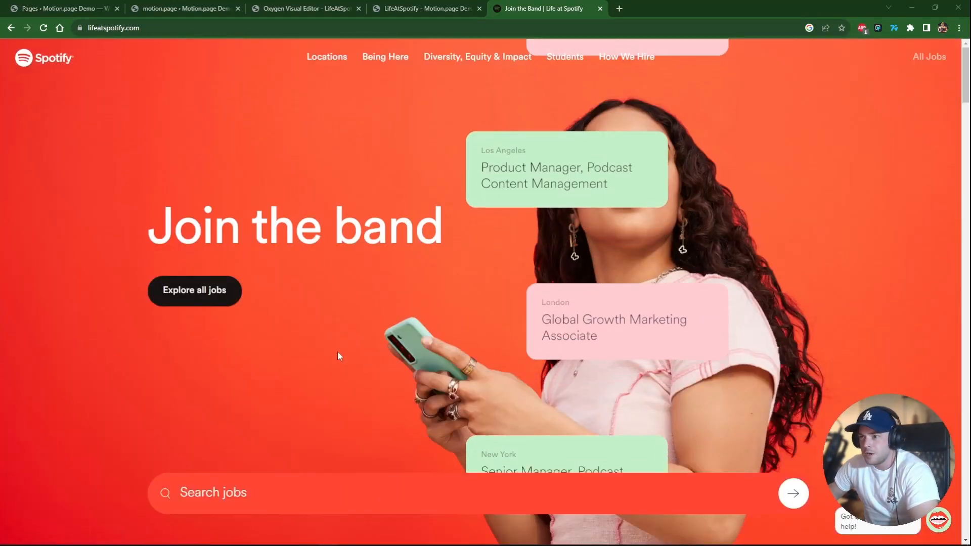
scroll(228, 366, down, 3)
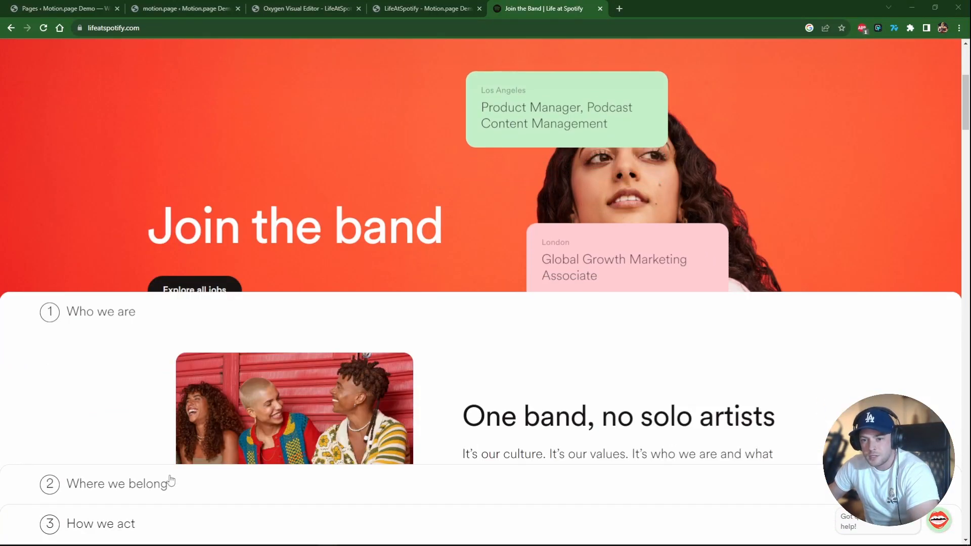
scroll(293, 335, down, 5)
scroll(286, 336, down, 6)
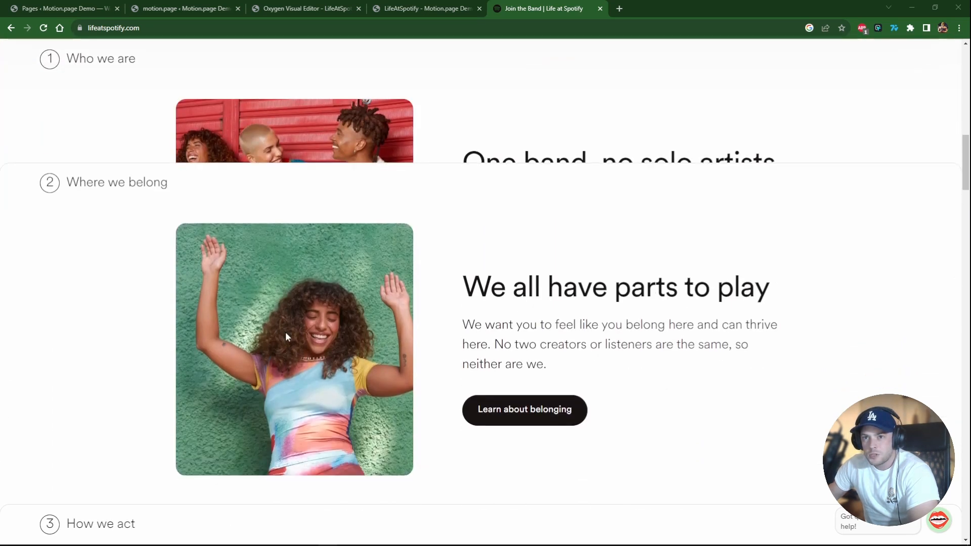
scroll(283, 349, down, 5)
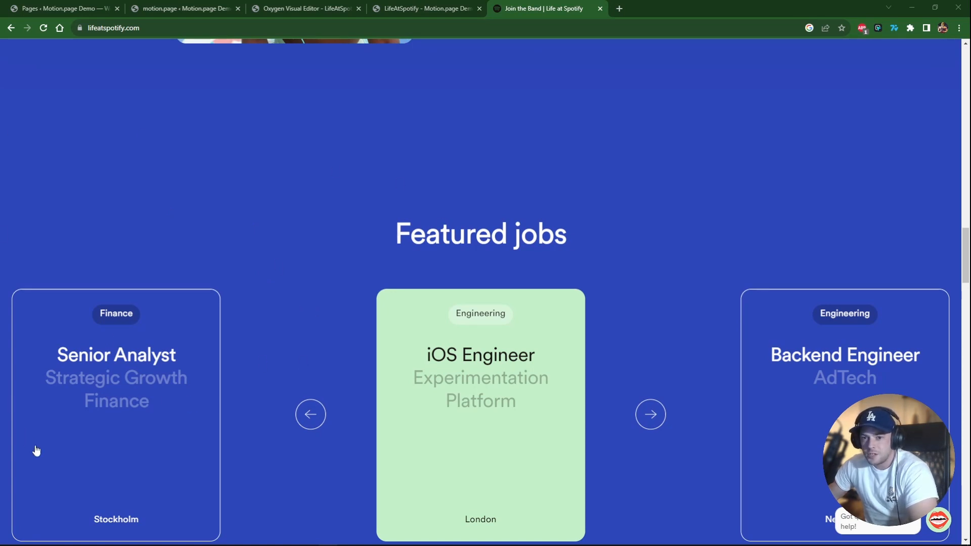
scroll(348, 288, up, 8)
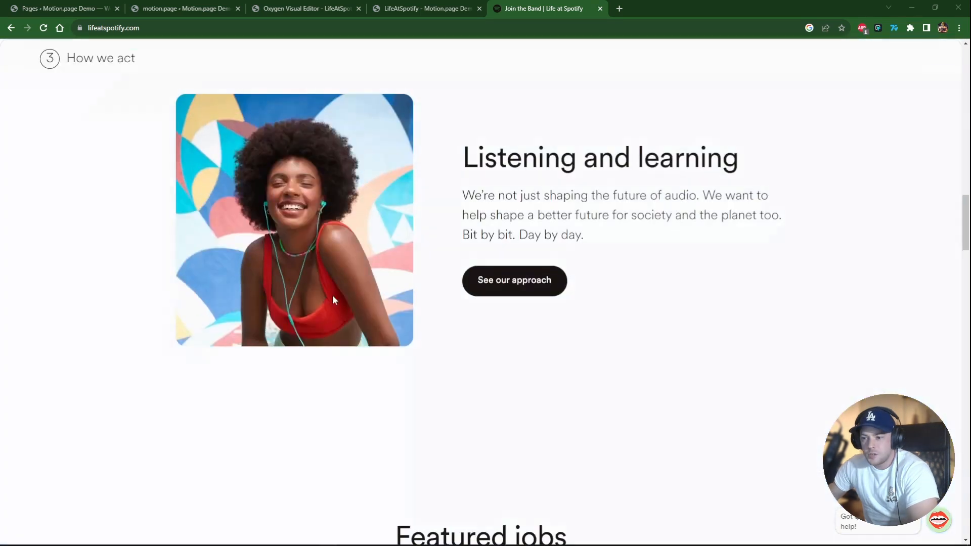
scroll(270, 294, up, 8)
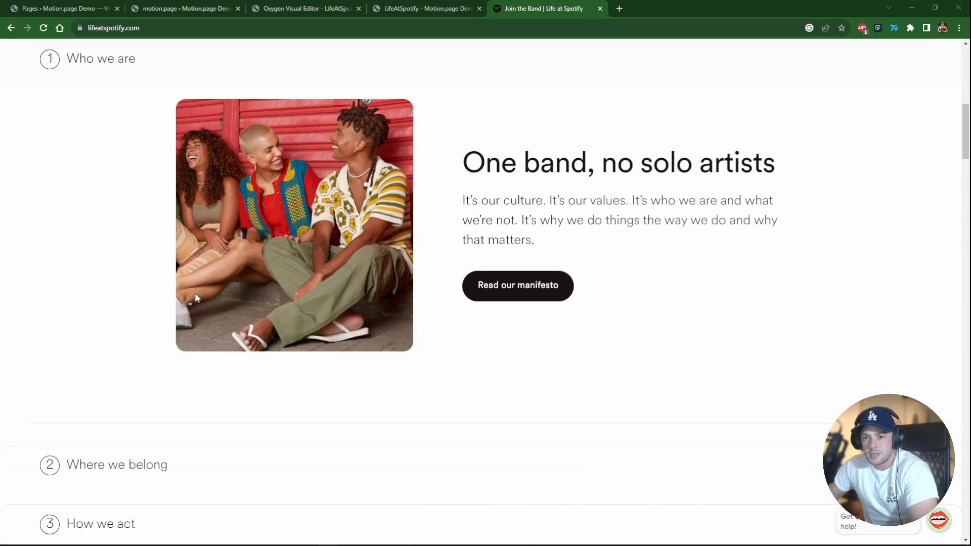
scroll(170, 357, up, 5)
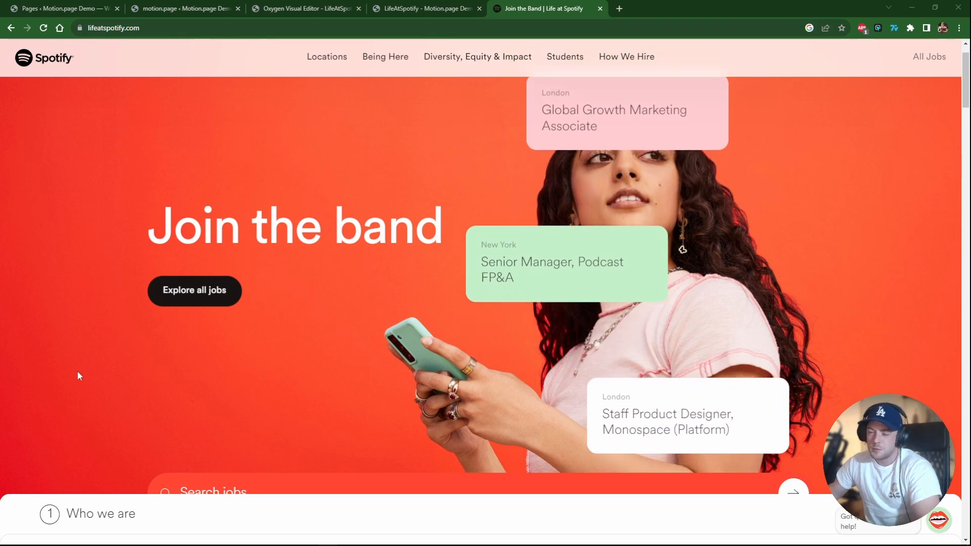
scroll(96, 362, down, 5)
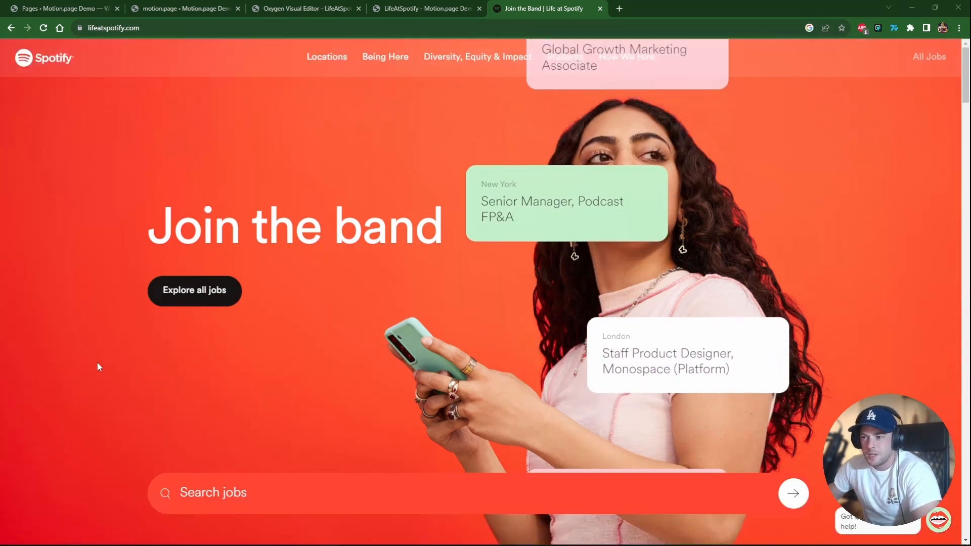
scroll(100, 366, down, 10)
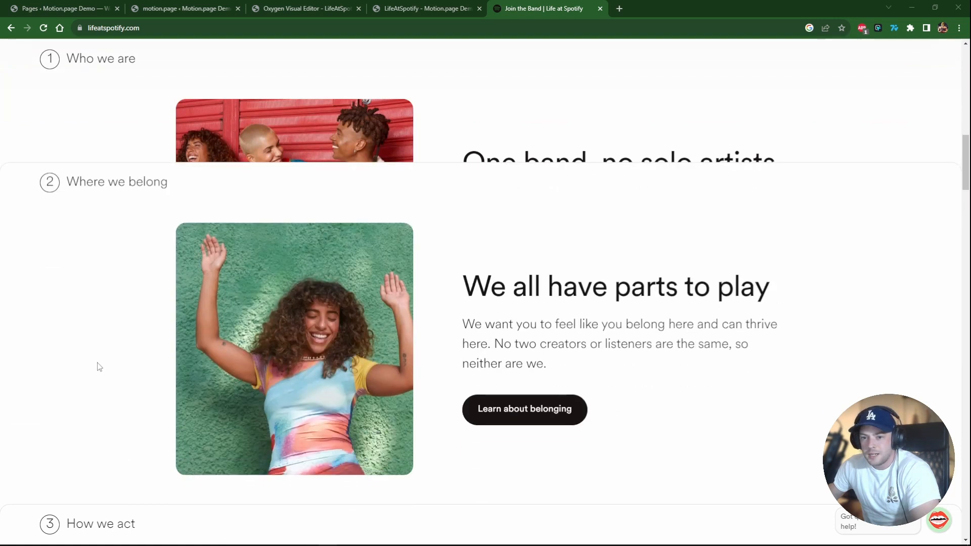
scroll(99, 367, down, 5)
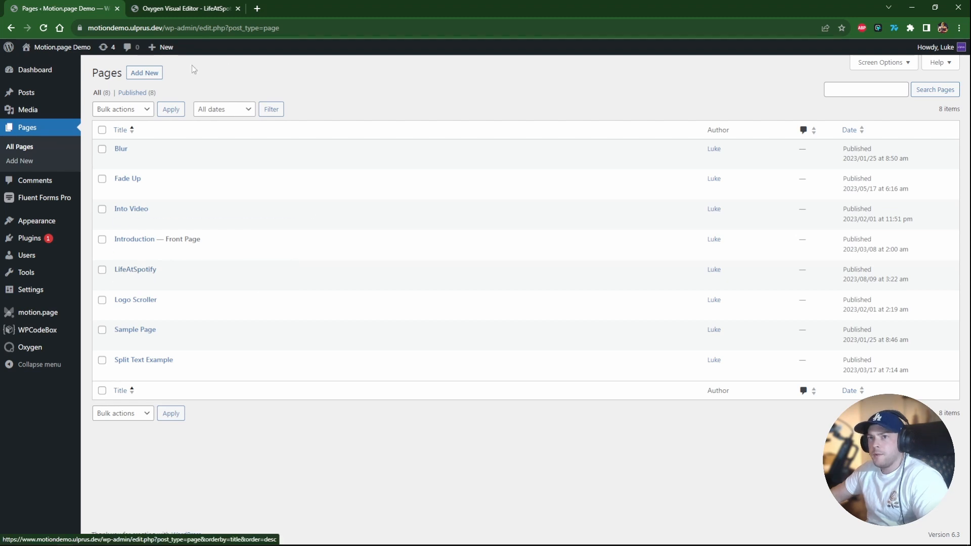
Switch to the Oxygen editor tab and add a new Section to the page body.
click(174, 9)
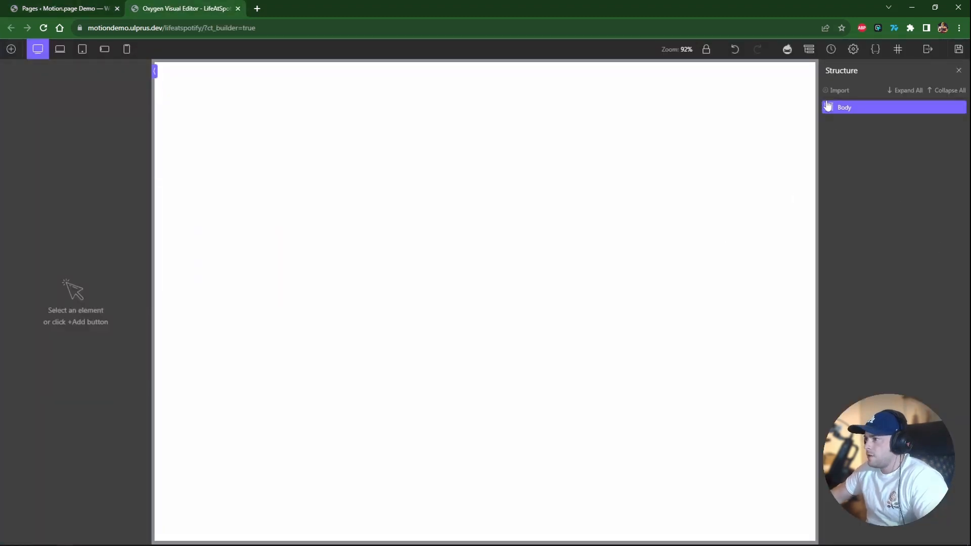
click(13, 57)
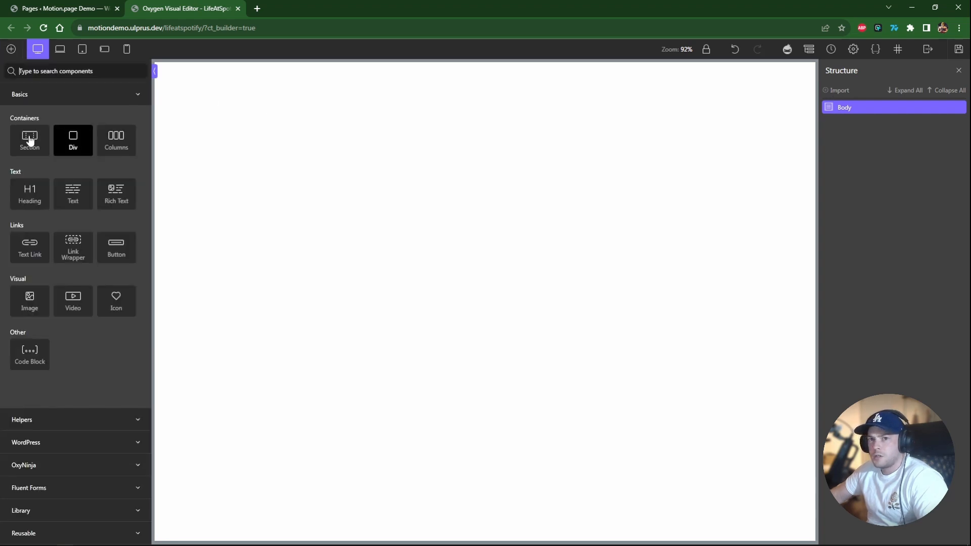
click(30, 147)
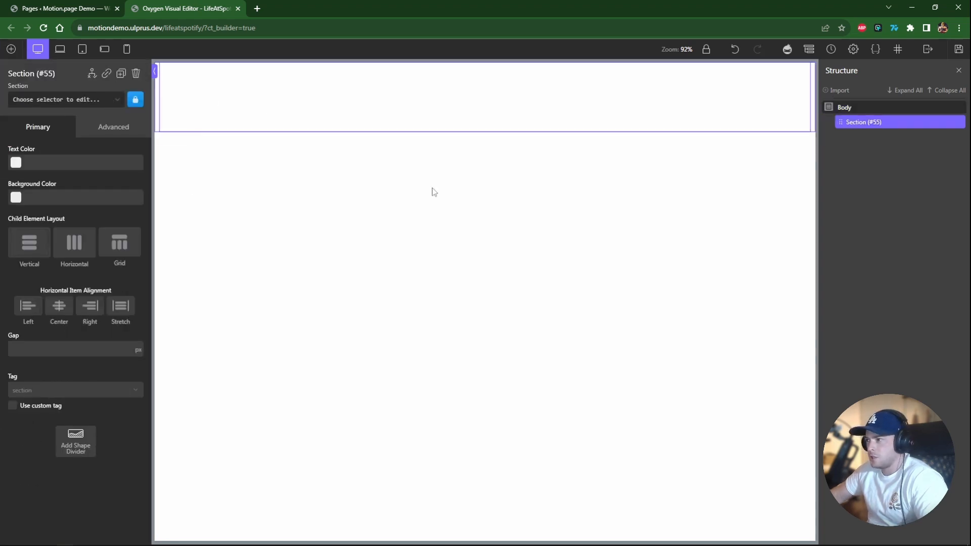
Set the section's height to 100vh.
click(113, 126)
text(10)
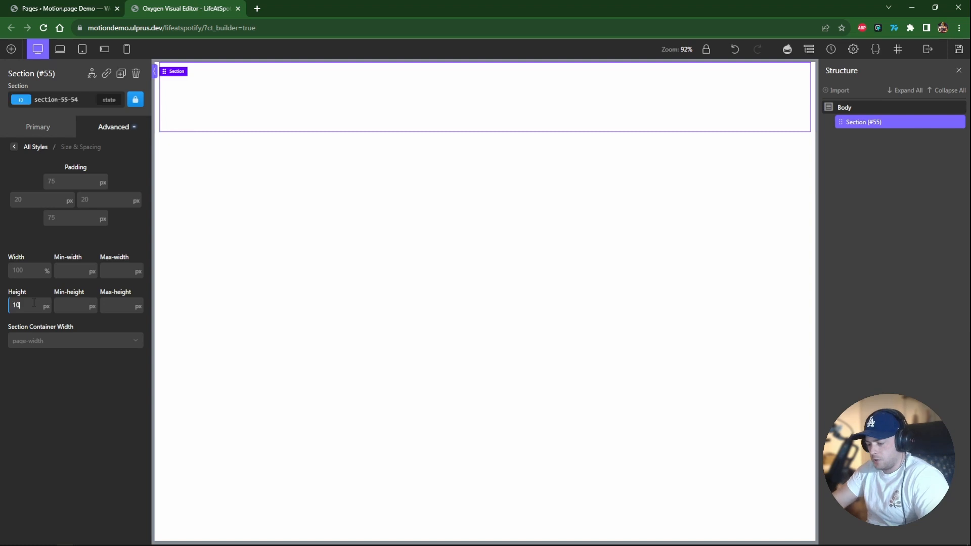
text(0vh)
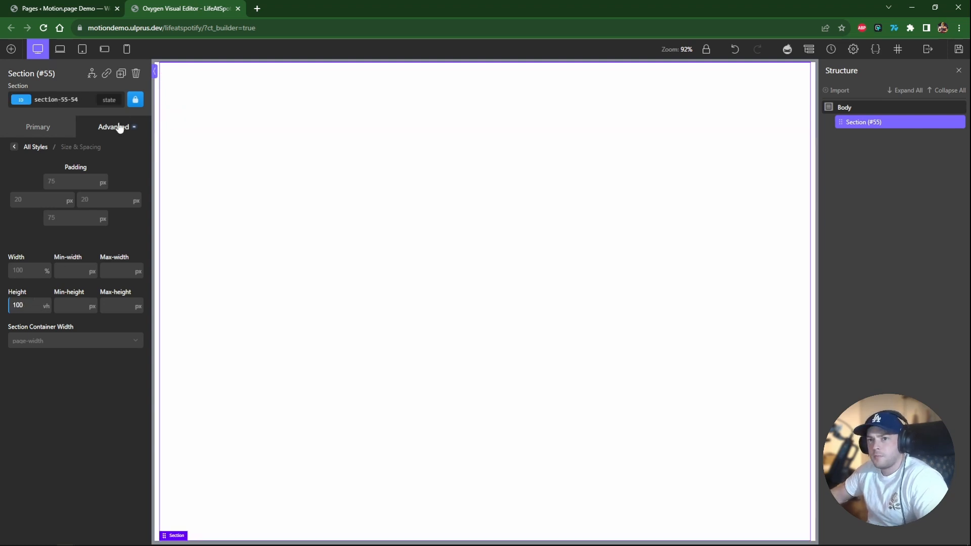
Give the section a linear gradient background with two colours, #f13126 and #ff5d3a.
click(119, 127)
click(59, 166)
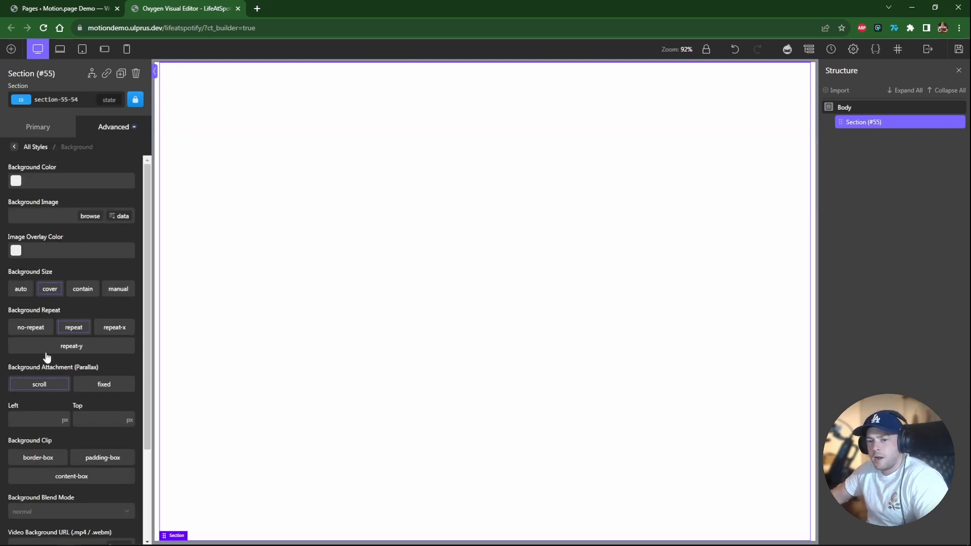
scroll(47, 357, down, 3)
click(76, 525)
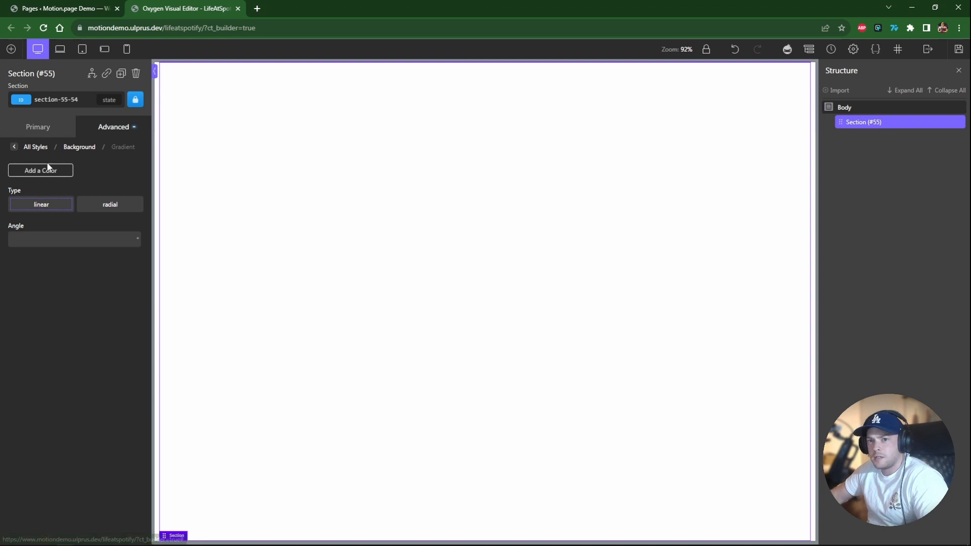
click(48, 170)
click(48, 171)
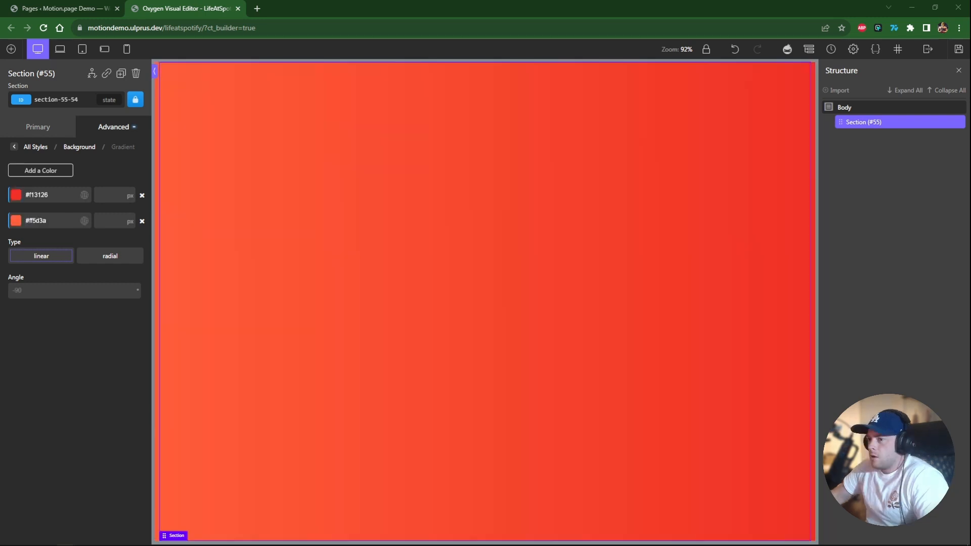
Switch the section's child element layout to Horizontal.
click(37, 127)
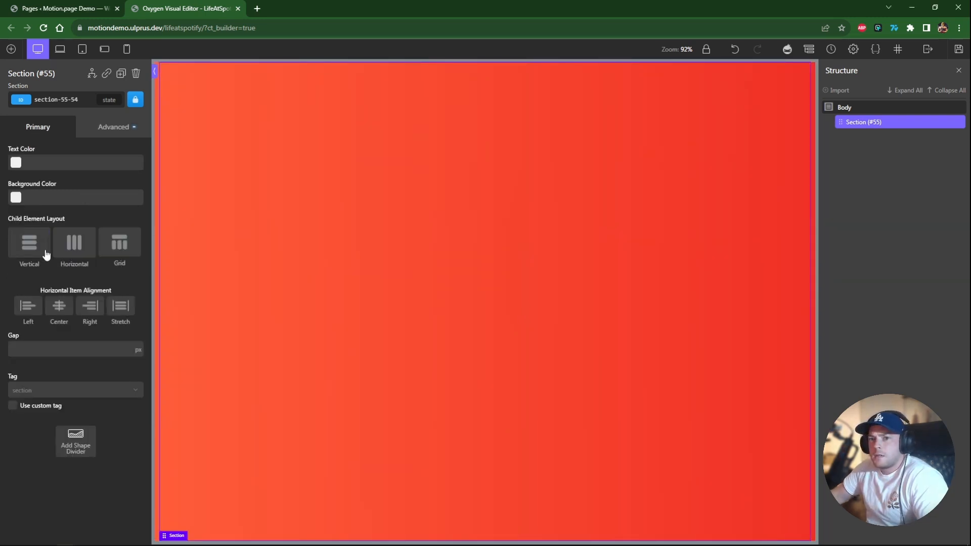
click(70, 252)
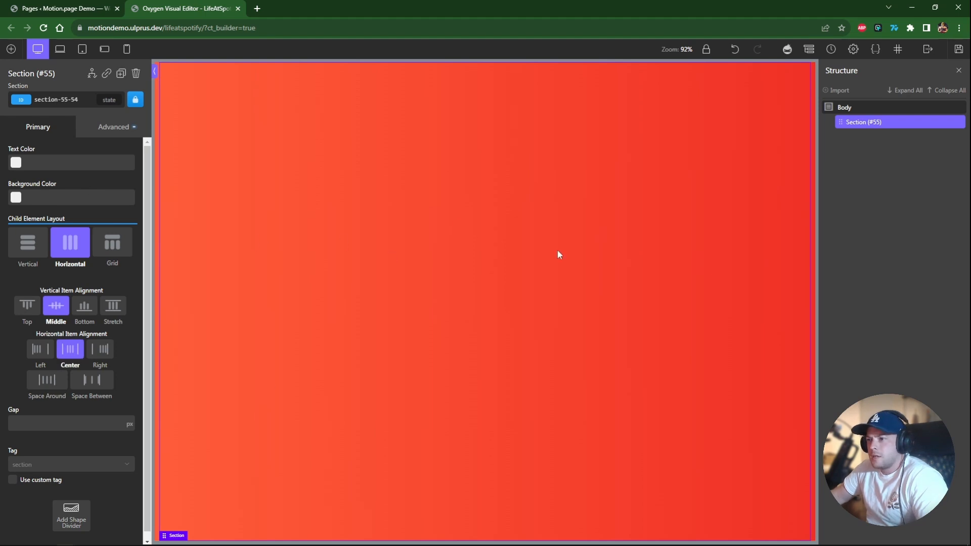
Add a Heading inside the section and change its text to Join the band.
click(11, 56)
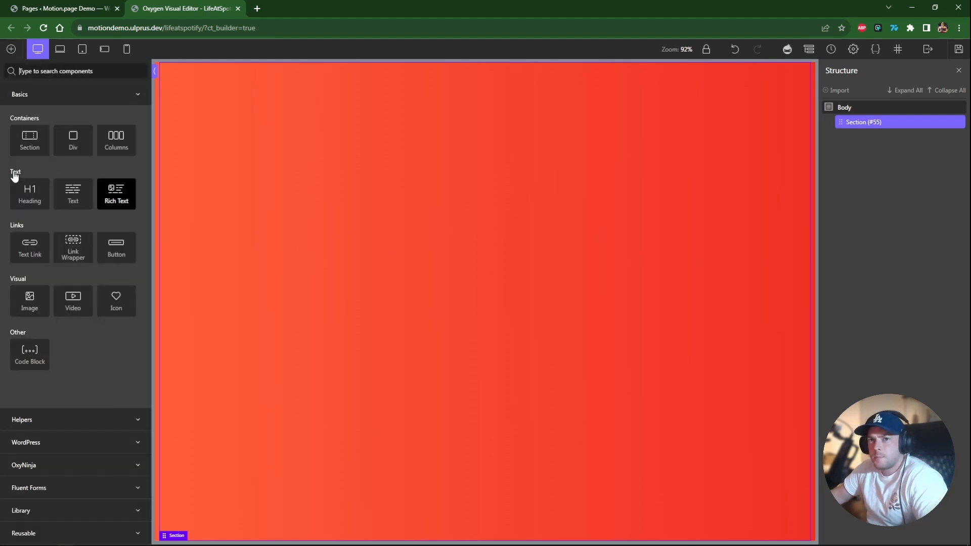
click(31, 194)
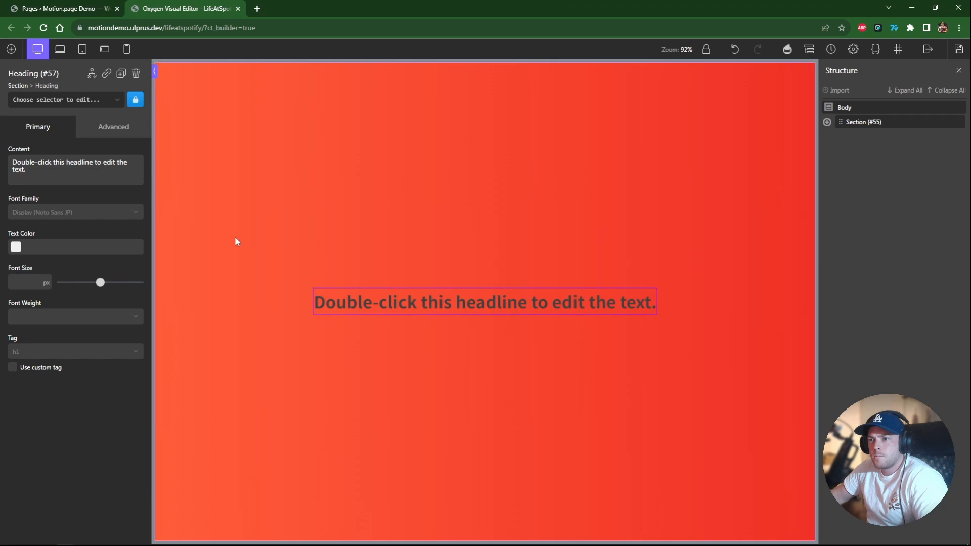
double_click(446, 303)
text(Join the bans)
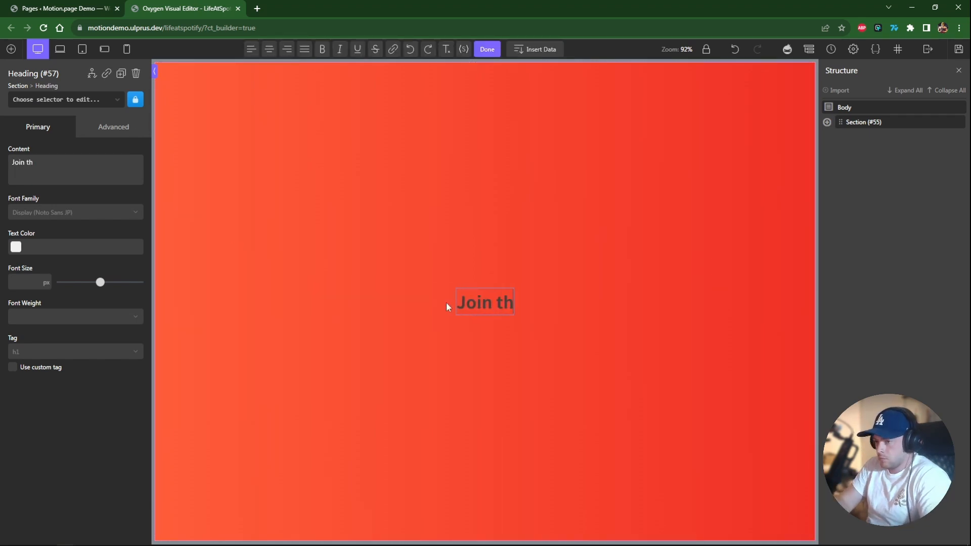
Style the heading with a 6rem font size, font weight 400 and the core Accent 2 text colour.
click(28, 283)
text(6rem)
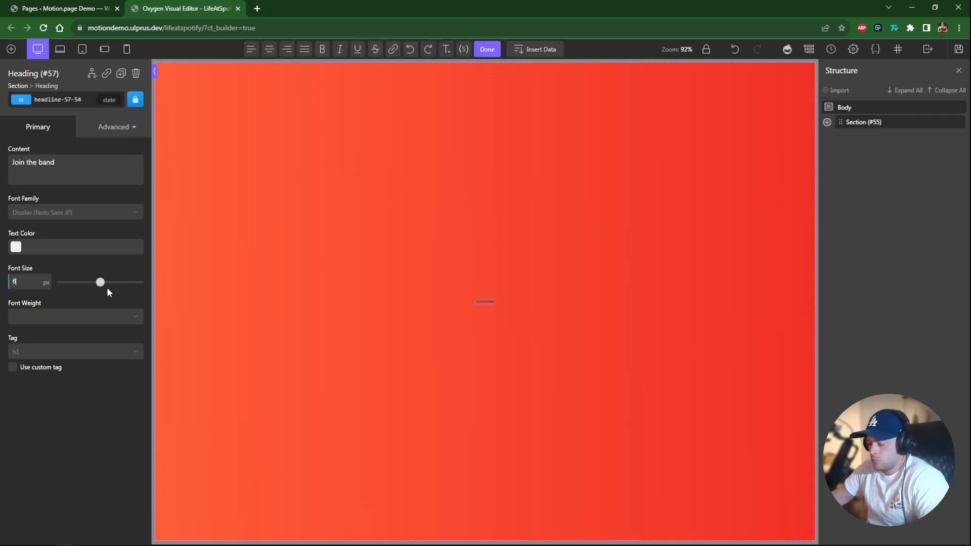
click(56, 317)
click(43, 357)
click(42, 317)
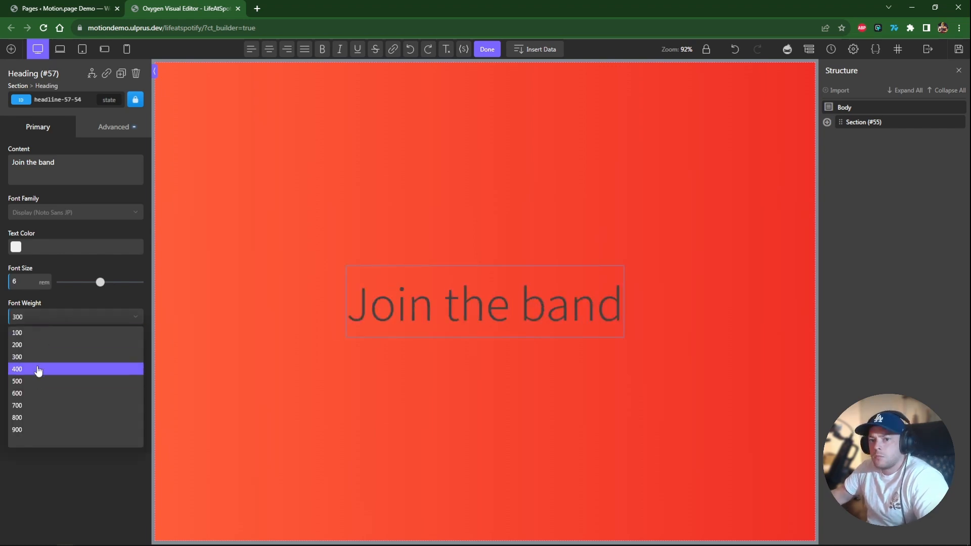
click(38, 370)
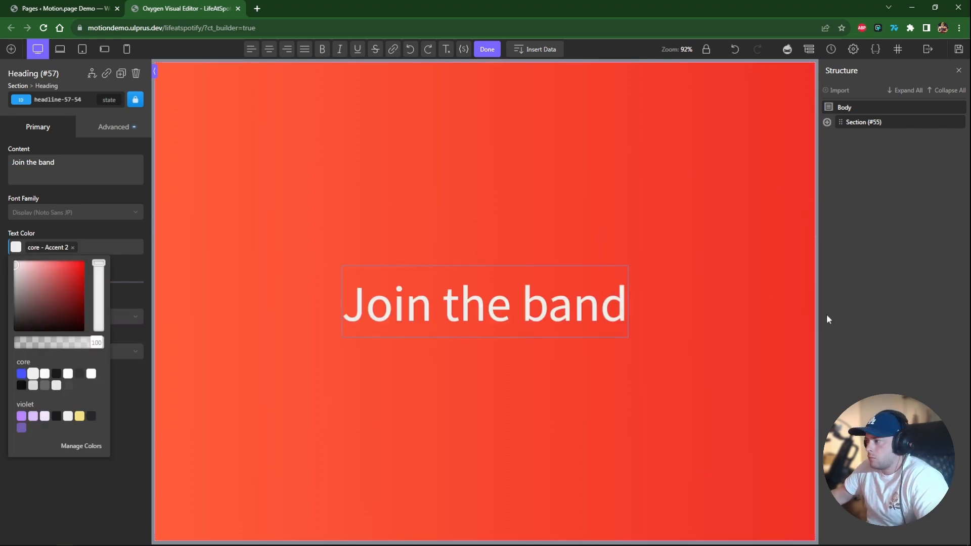
click(684, 324)
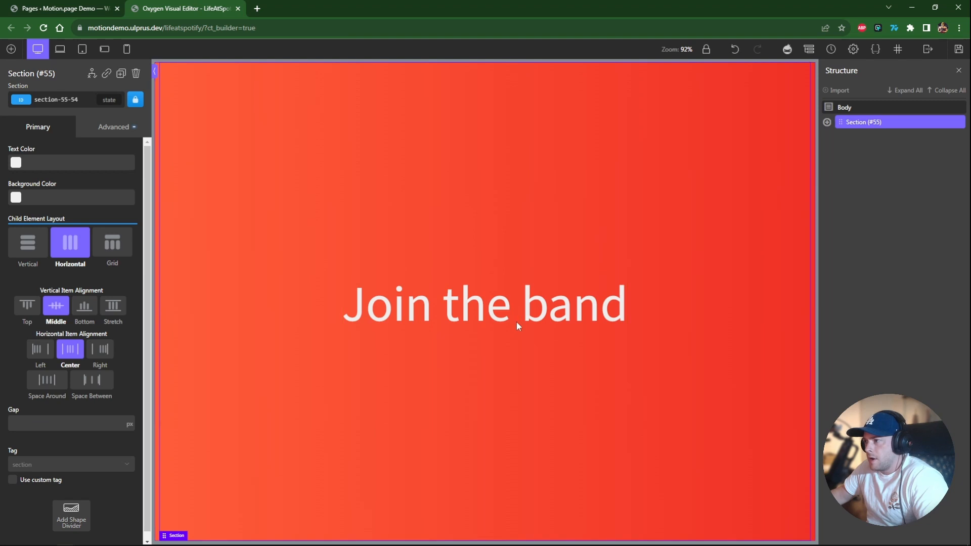
Wrap the heading in a div.
click(881, 112)
click(749, 201)
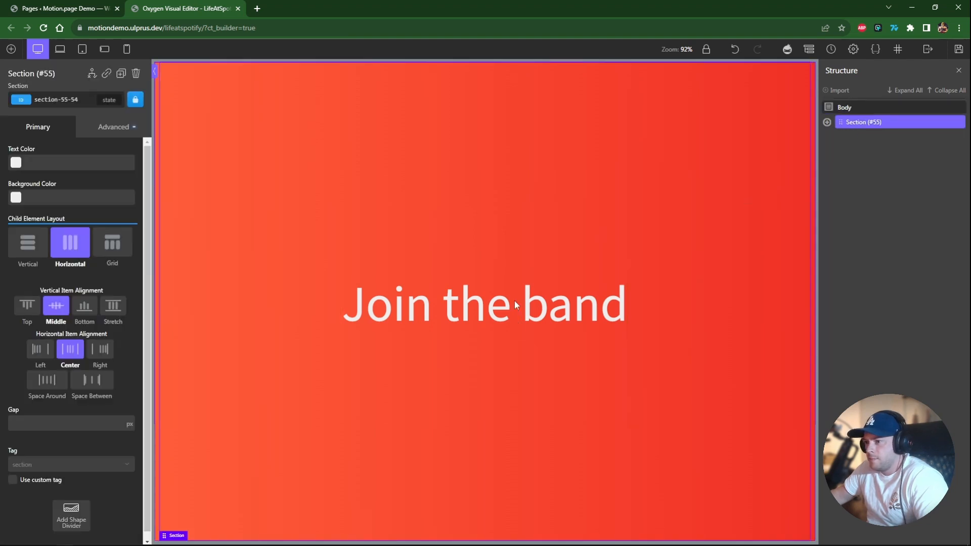
click(827, 122)
click(859, 137)
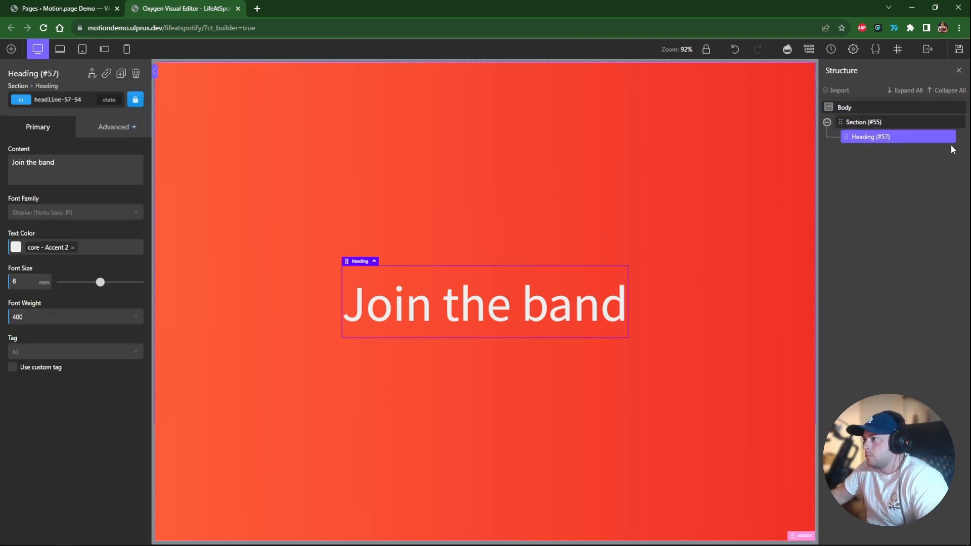
click(941, 142)
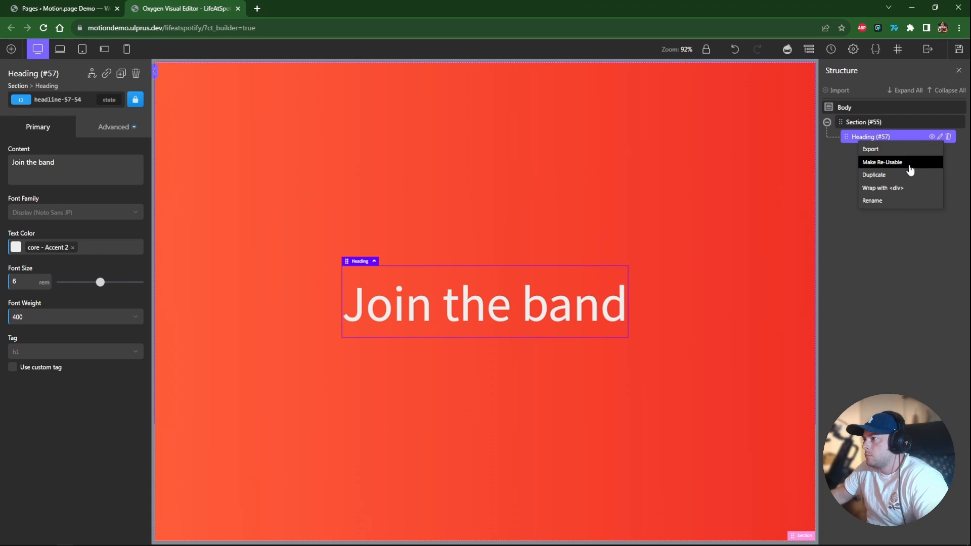
click(882, 190)
click(832, 138)
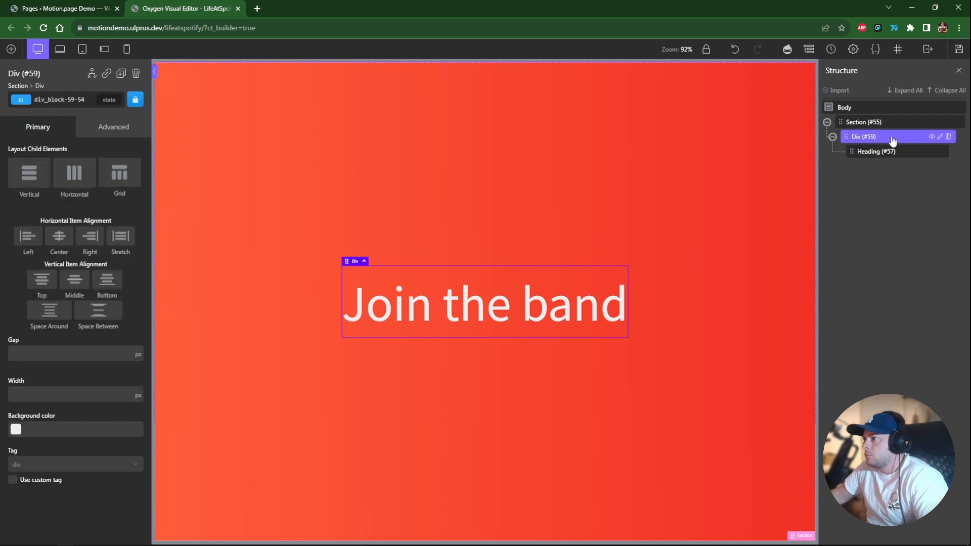
Add a div below the heading inside the wrapper and centre the wrapper's items horizontally.
click(11, 48)
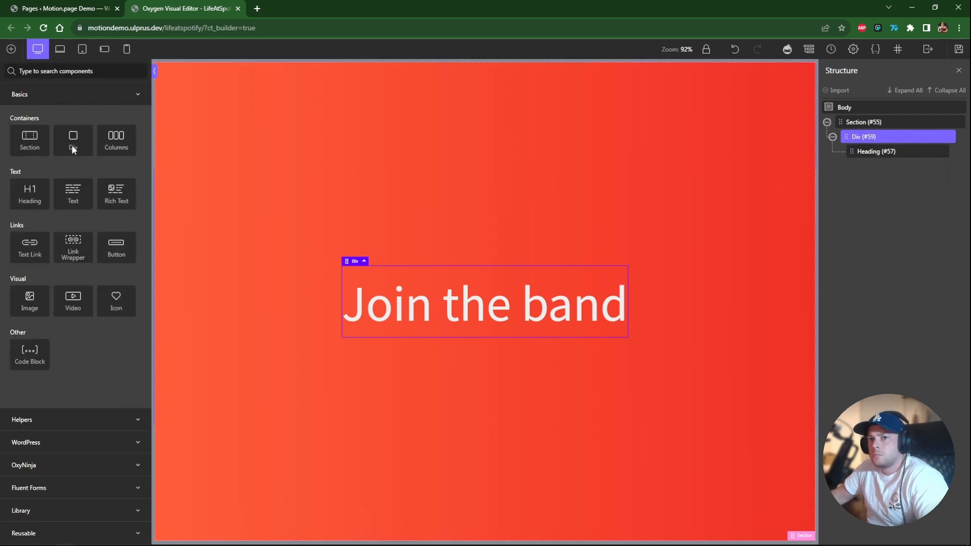
click(71, 144)
click(364, 314)
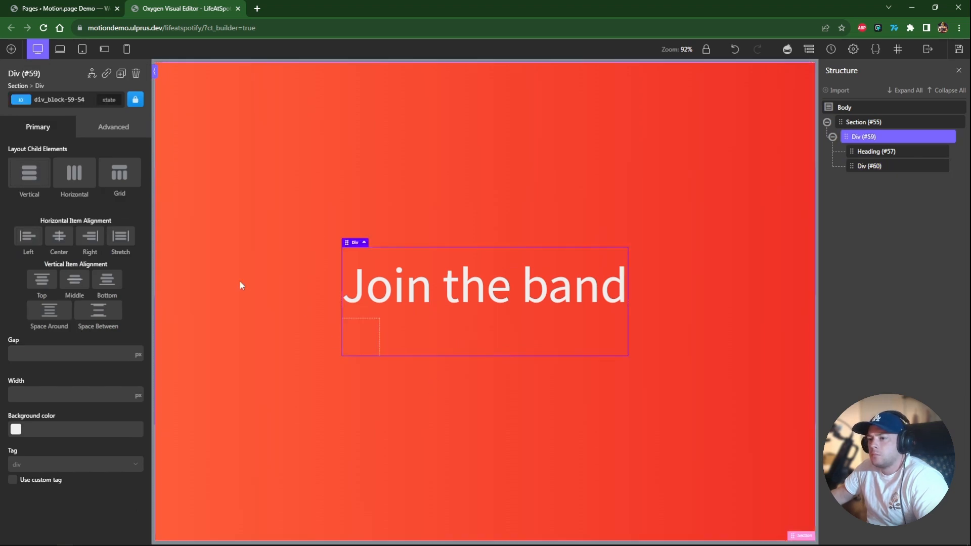
click(56, 240)
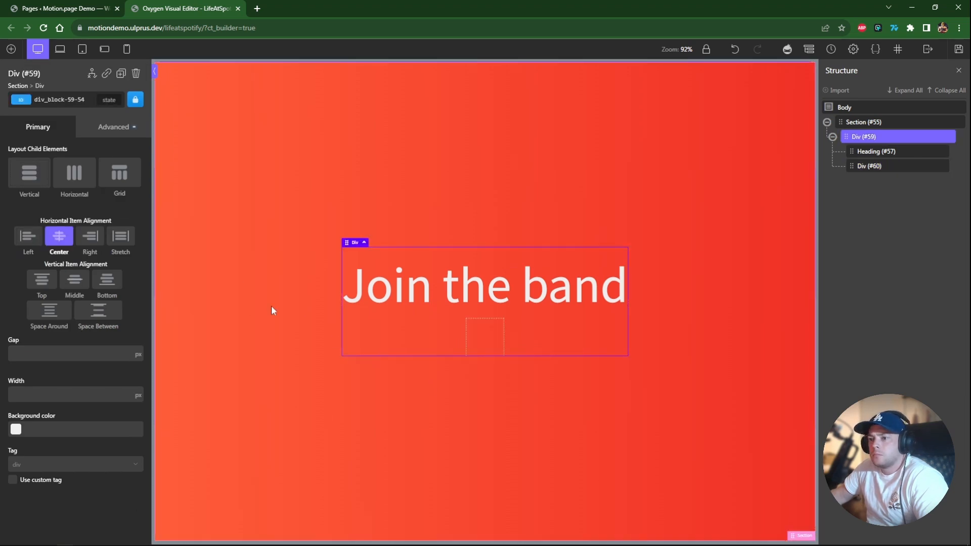
Give the new div the classes c-btn-m and c-btn-main.
click(489, 342)
click(63, 101)
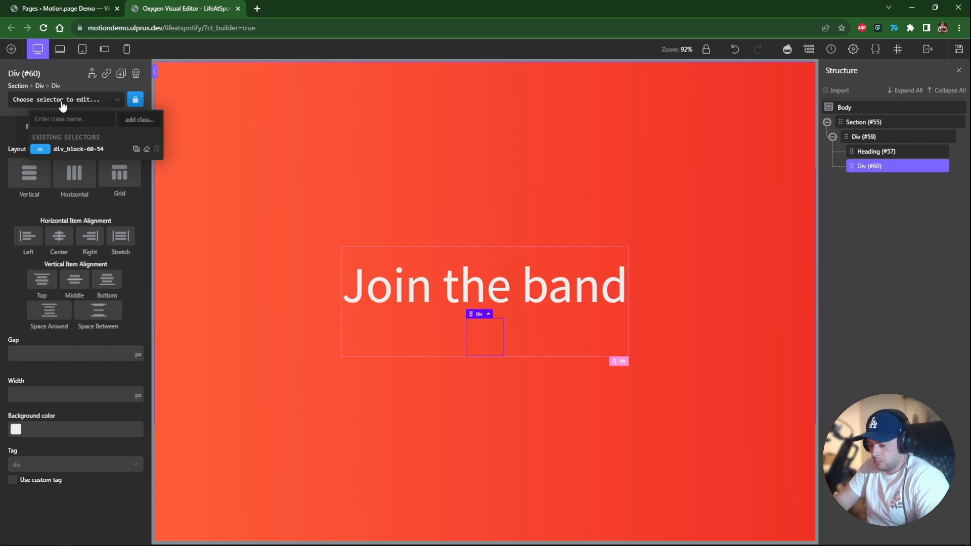
text(c-btn)
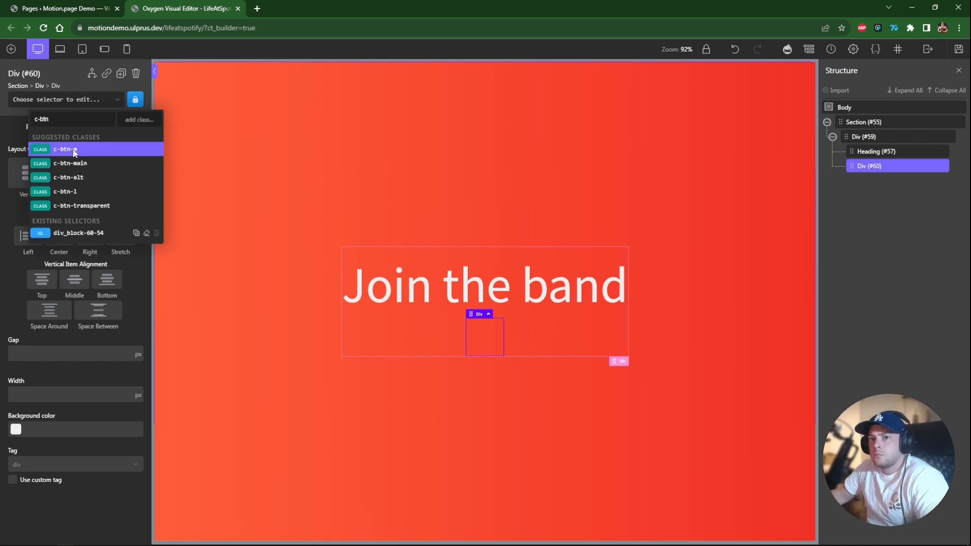
click(73, 152)
click(56, 100)
text(c-btn)
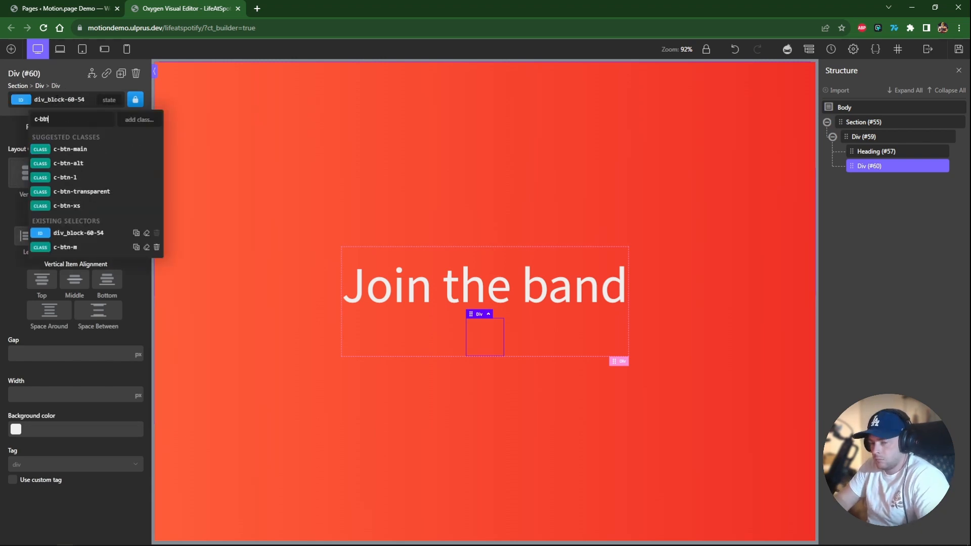
text(-m)
click(90, 151)
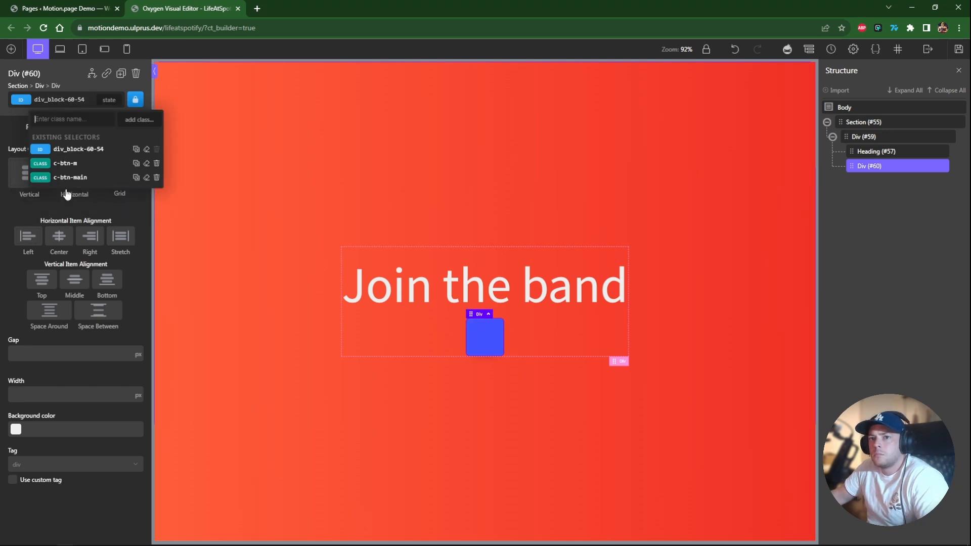
click(81, 150)
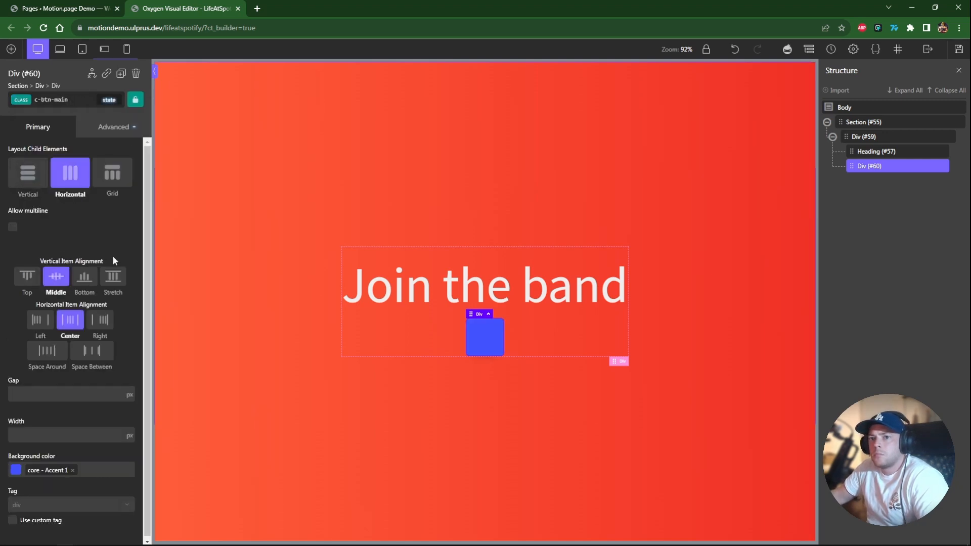
Set the c-btn-main background colour to core Heading Dark and add the c-transition class to the div.
click(16, 470)
scroll(59, 399, down, 3)
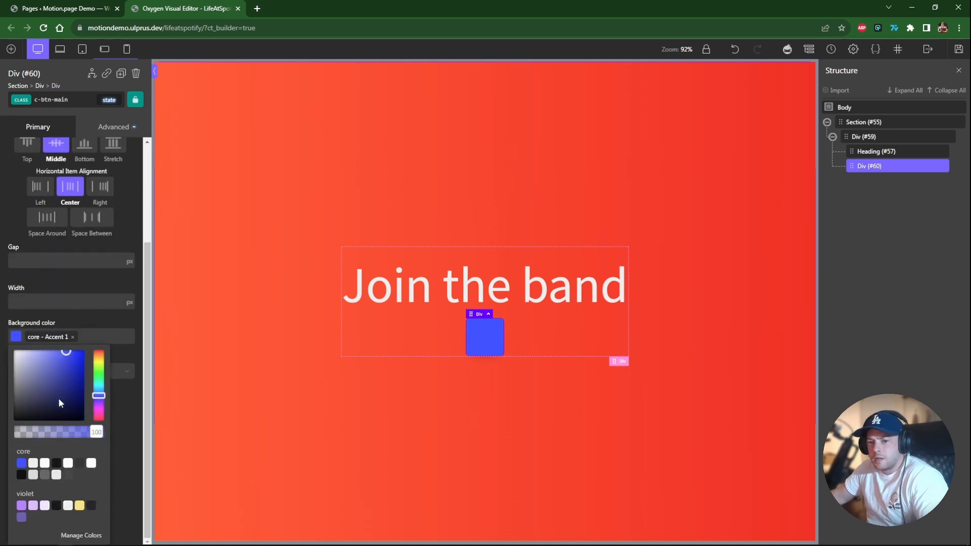
click(21, 476)
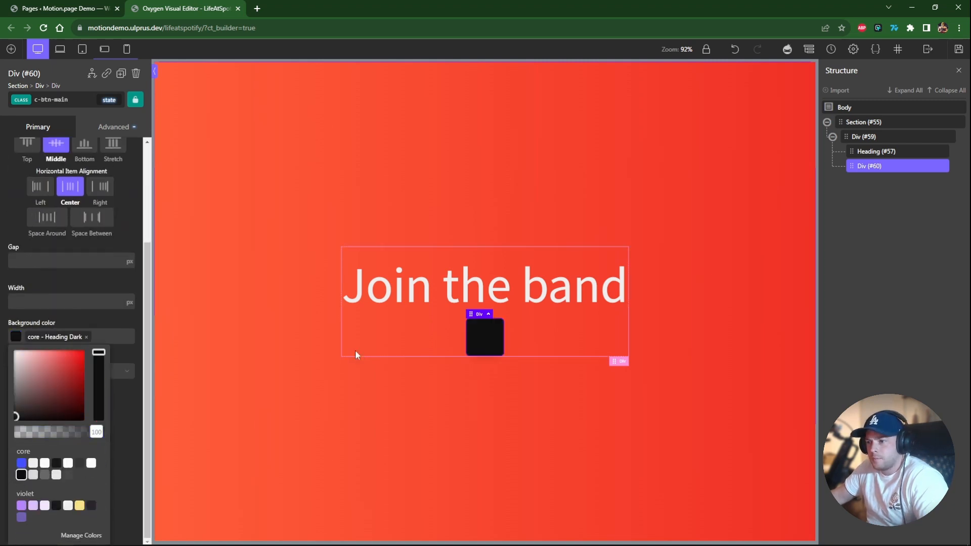
click(482, 342)
click(51, 99)
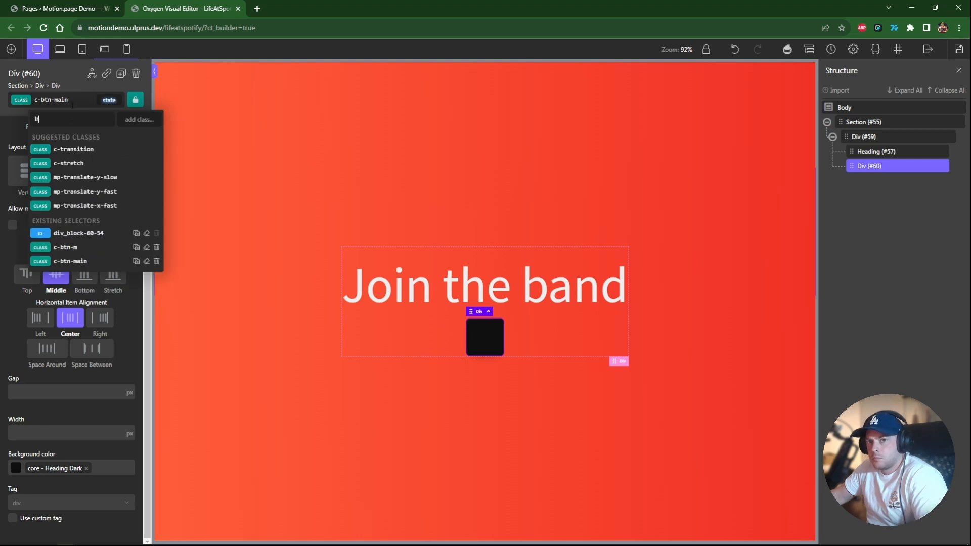
click(74, 146)
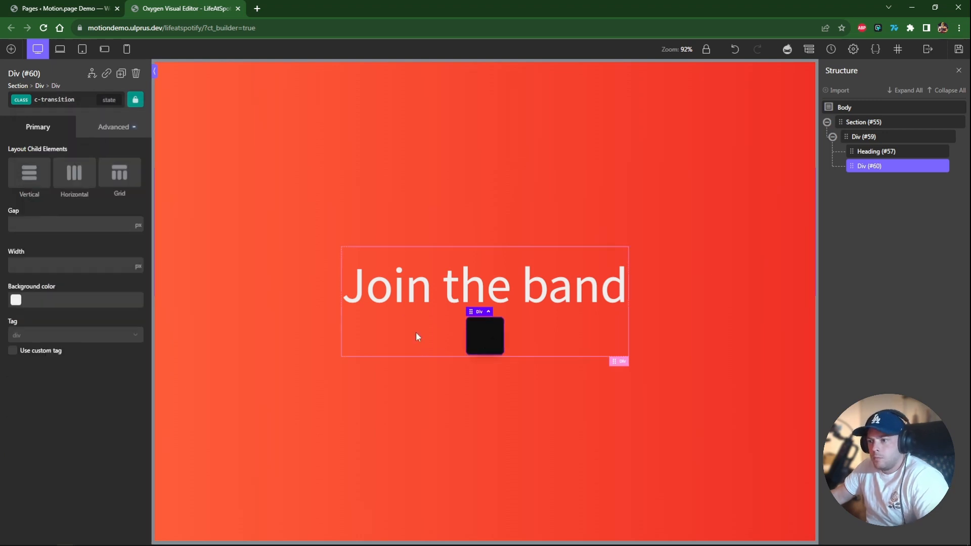
Add a Text element inside the button div reading Explore all jobs.
click(11, 49)
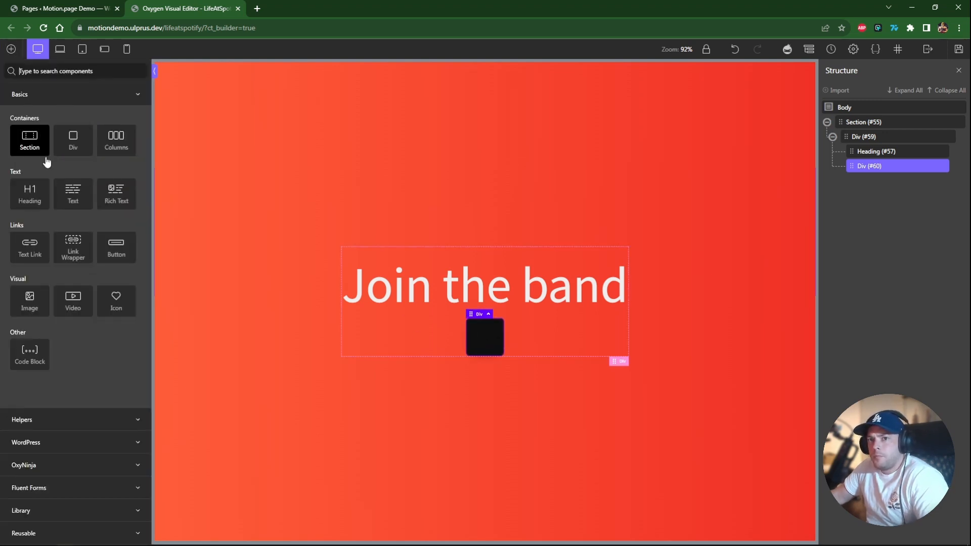
click(76, 194)
double_click(469, 338)
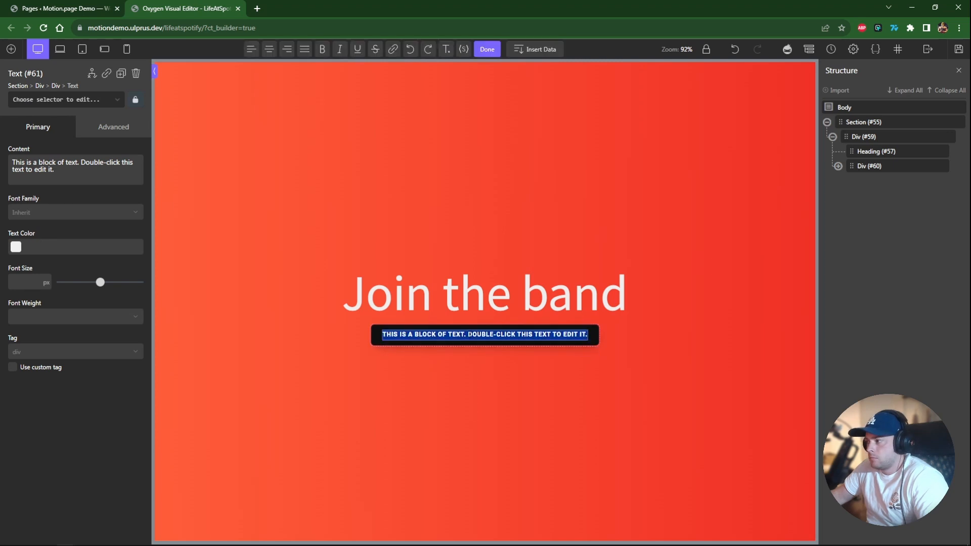
text(Explore all jobs)
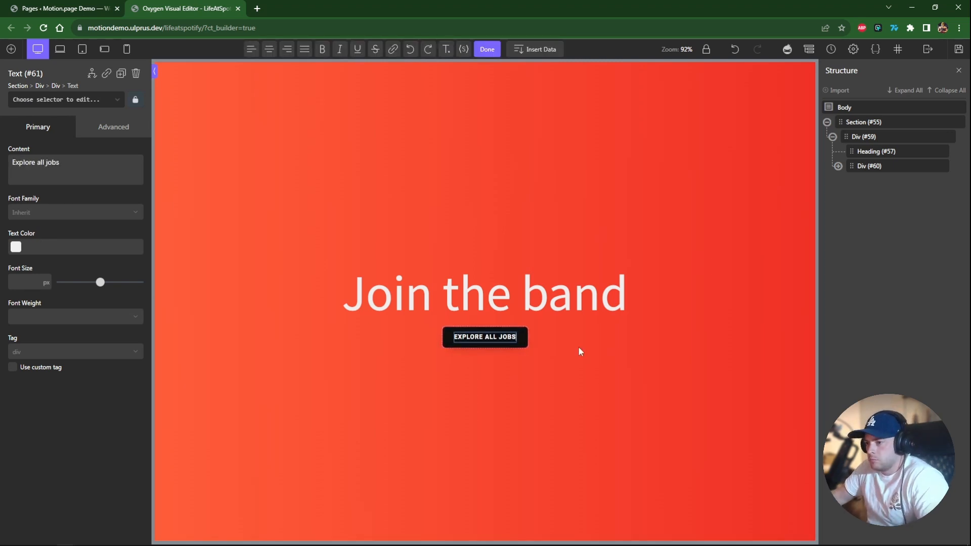
click(579, 348)
click(520, 343)
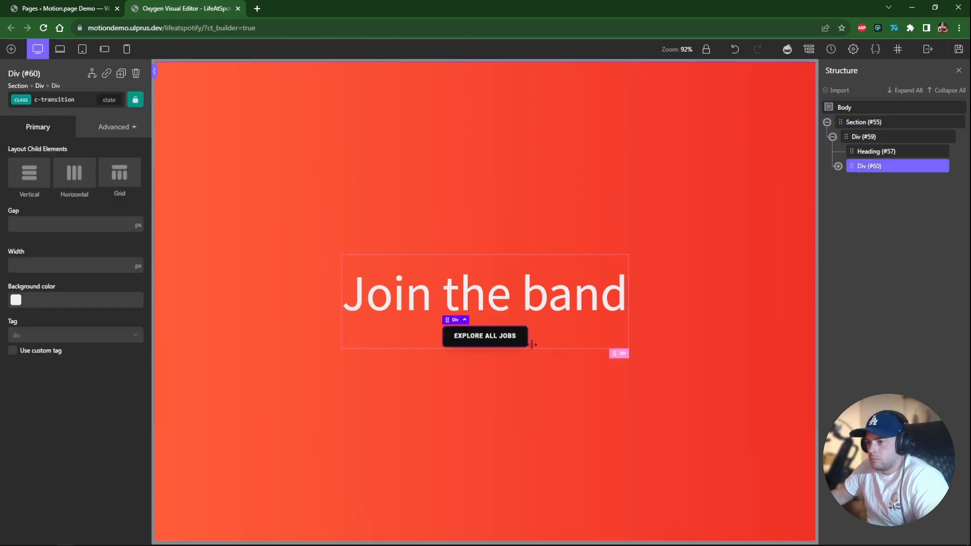
Rename the section to Hero.
click(734, 301)
click(832, 137)
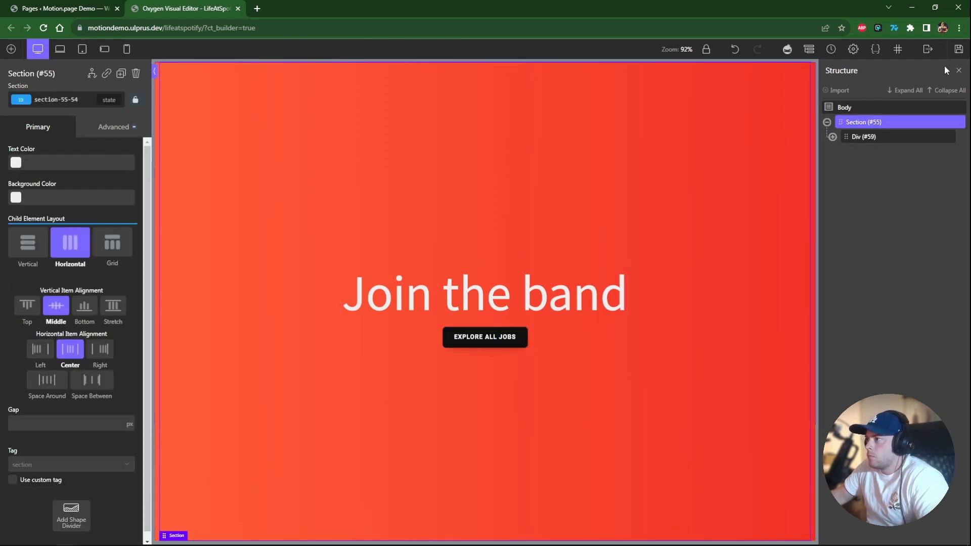
double_click(876, 122)
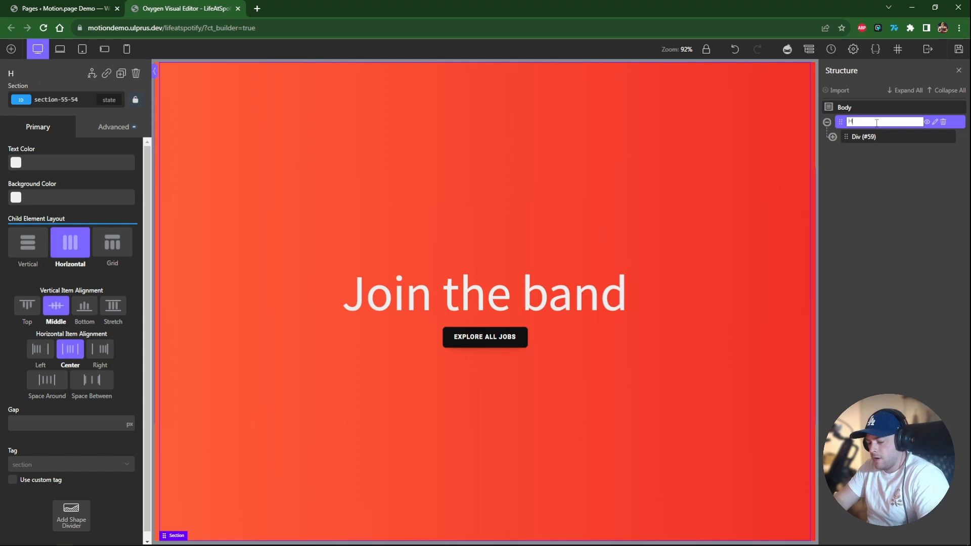
key(Return)
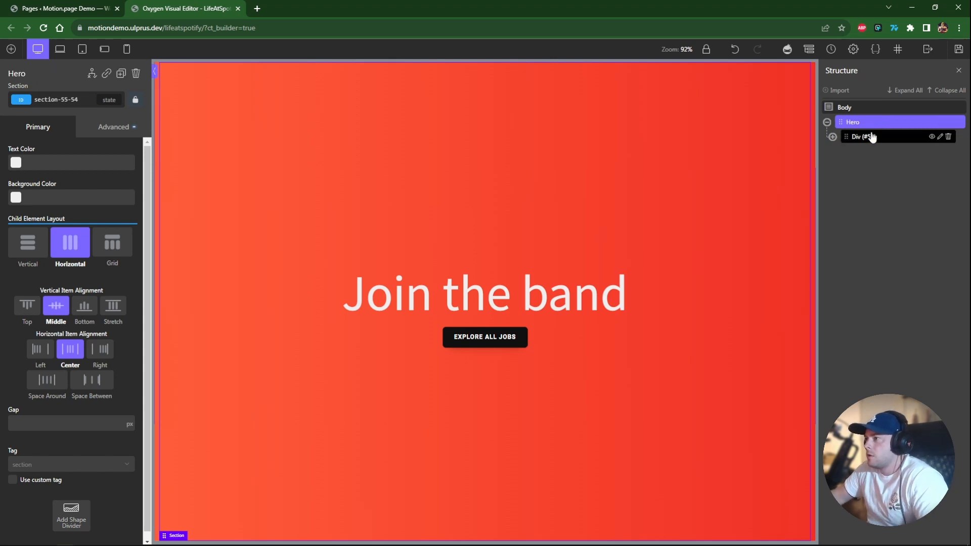
Rename the div around the heading to Wrapper.
click(868, 135)
double_click(868, 135)
text(Wrapp)
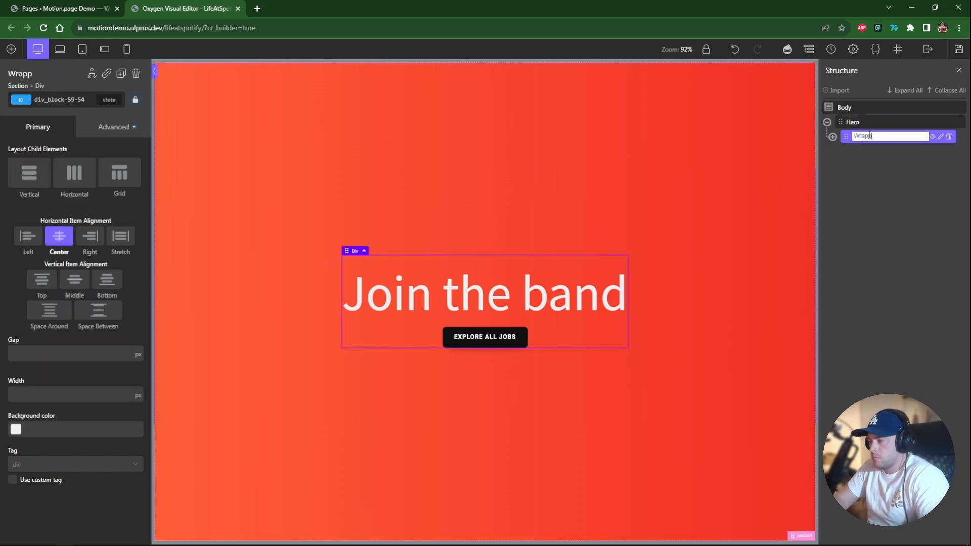
text(er)
key(Return)
Rename the button div to Button.
click(832, 137)
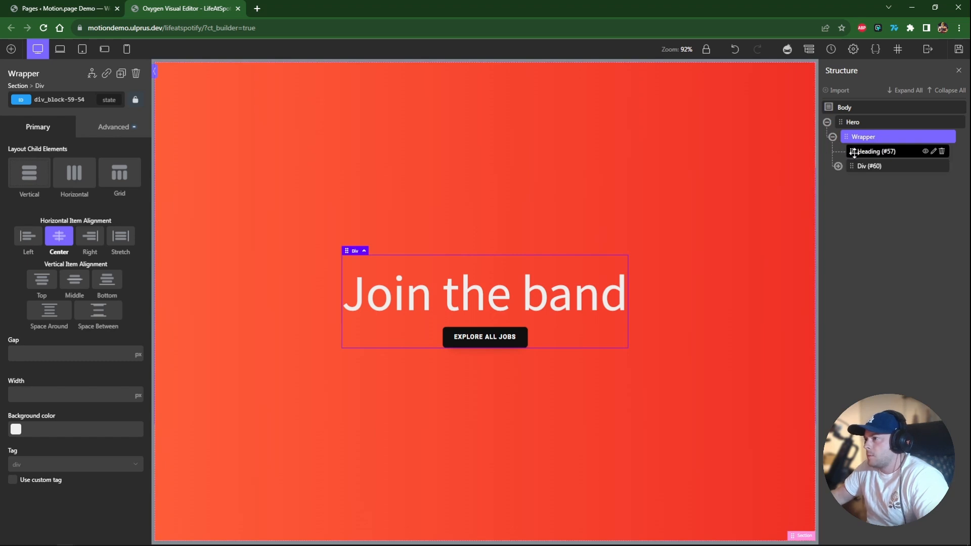
click(864, 167)
double_click(868, 169)
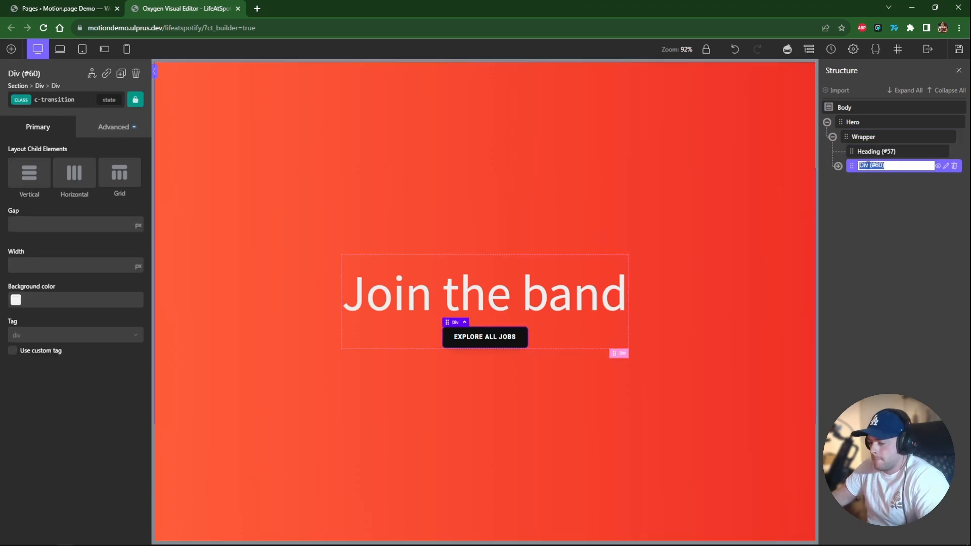
text(Button)
key(Return)
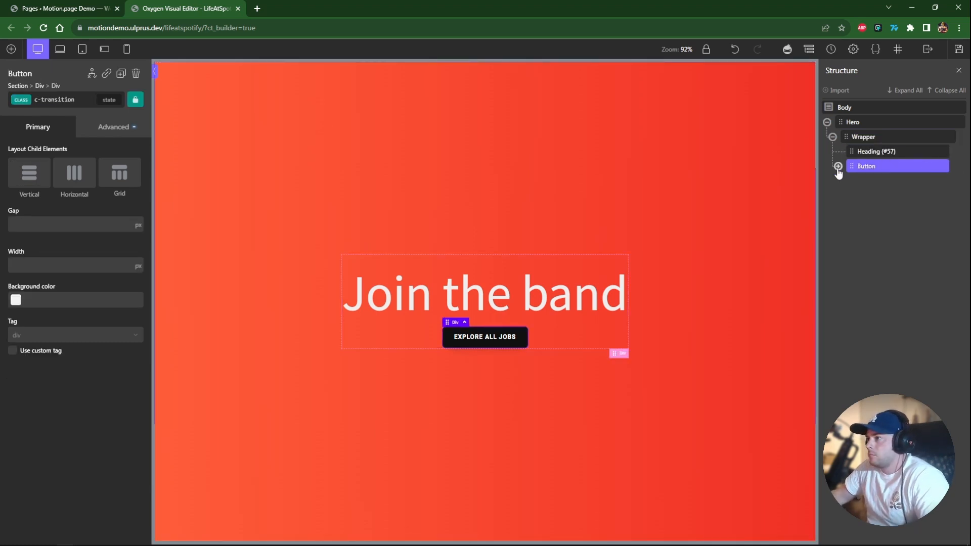
Save the page.
click(832, 137)
click(827, 122)
click(959, 49)
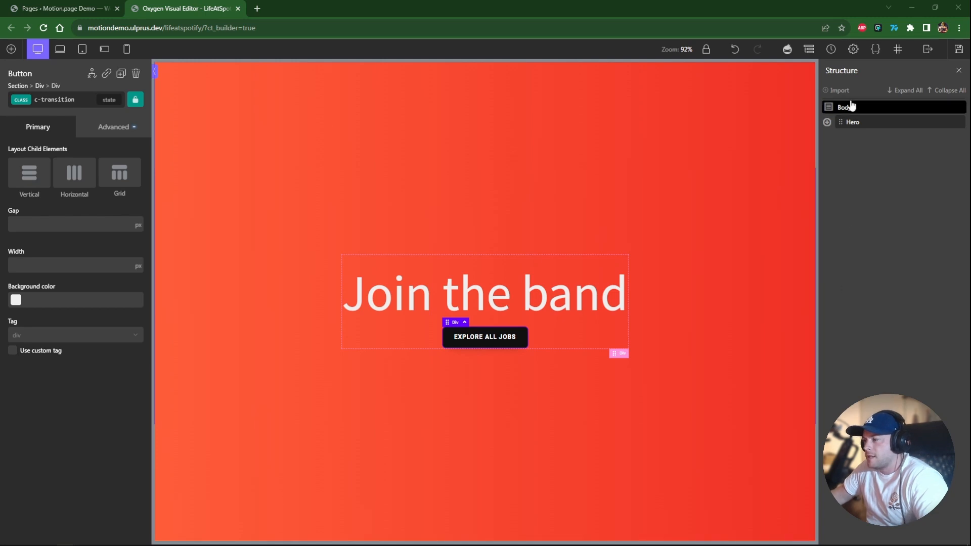
Add a new div and move it into the Hero section after the Wrapper.
click(11, 49)
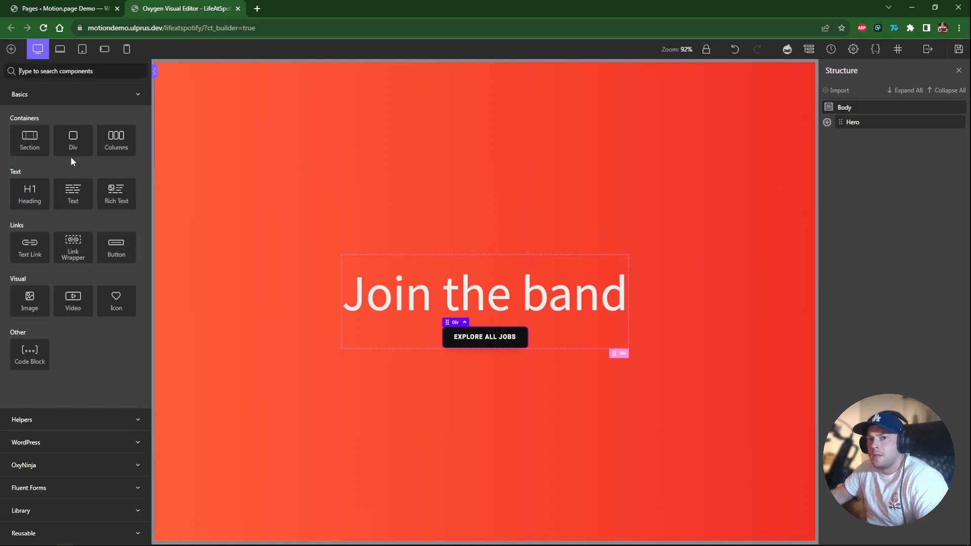
click(74, 152)
click(826, 122)
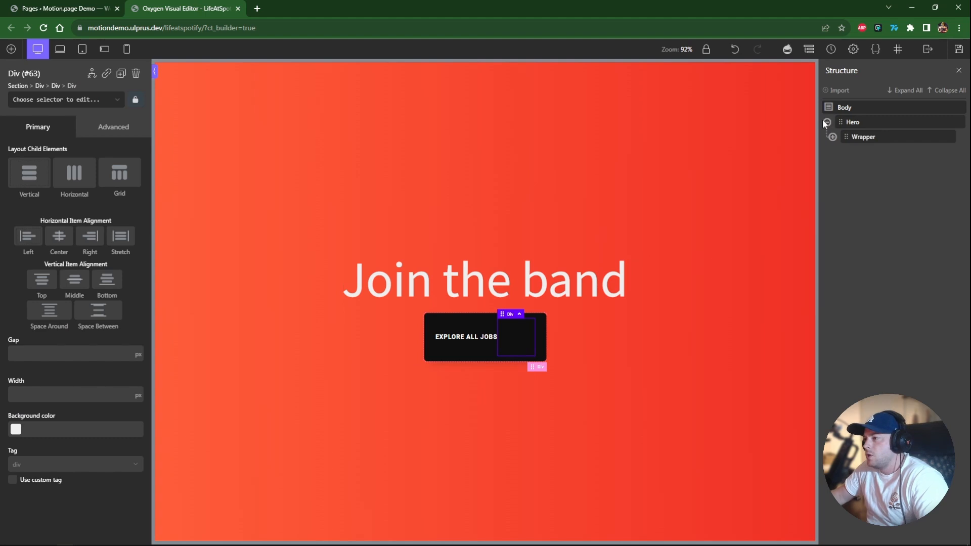
click(832, 137)
click(837, 166)
drag(869, 195, 854, 135)
click(838, 181)
click(832, 151)
Rename the new div inside the Hero to Tabs Container - Pin.
click(826, 137)
double_click(861, 136)
text(Tabs Container =)
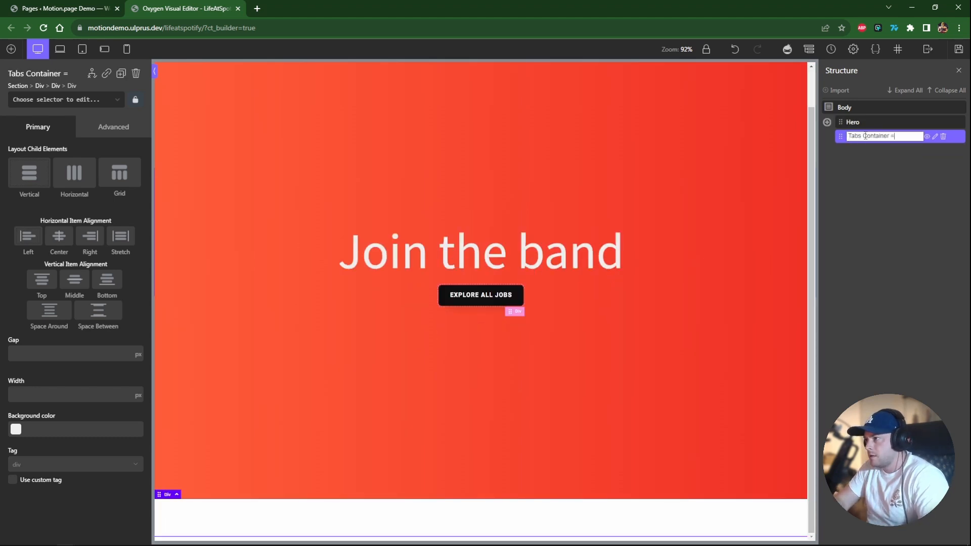
key(BackSpace)
text(- Pin)
key(Return)
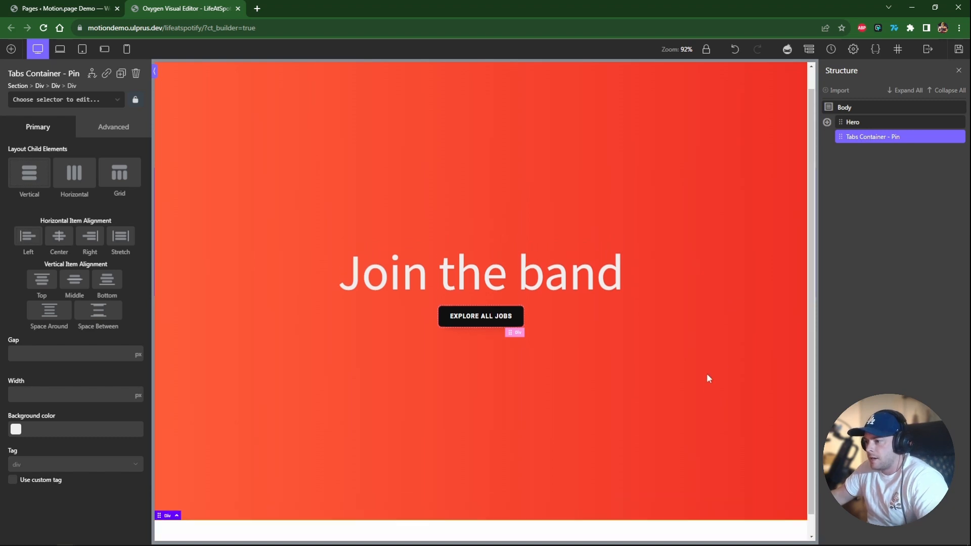
Set the Tabs Container's ID to tabs-pin.
click(877, 138)
click(69, 99)
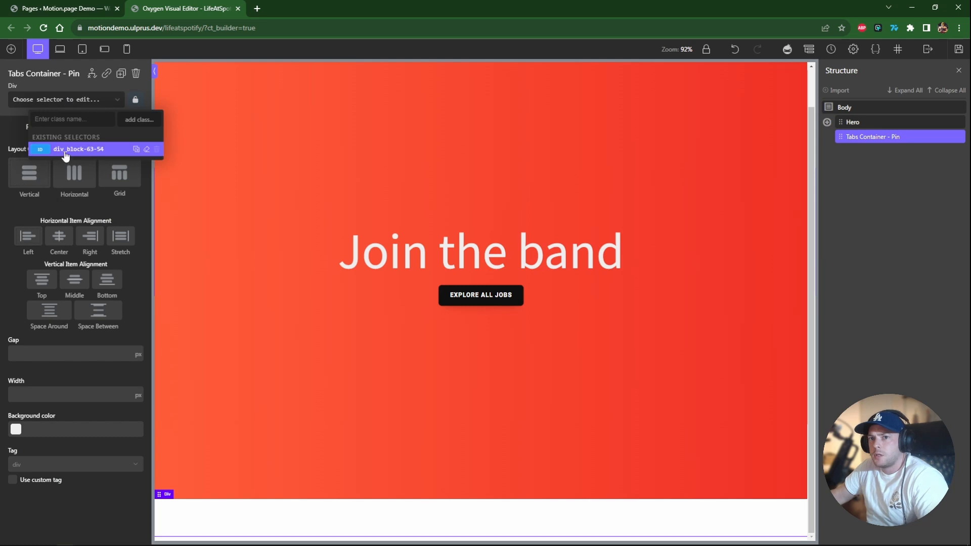
click(60, 149)
double_click(61, 96)
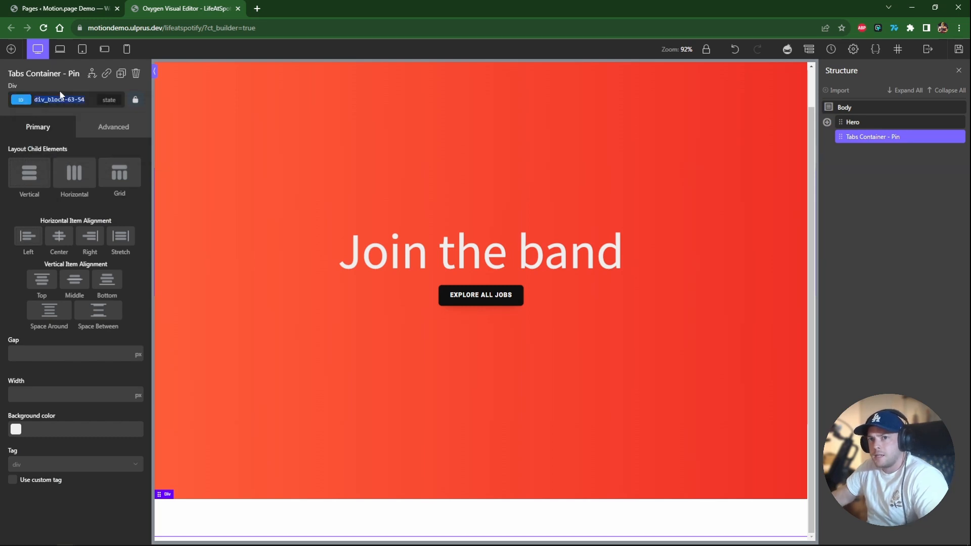
text(tabs-pin)
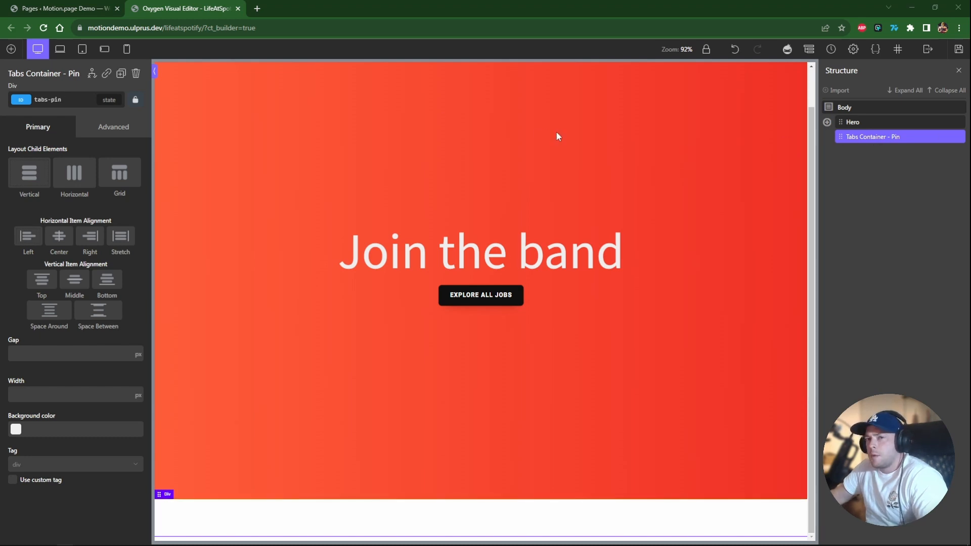
Add a div inside the Tabs Container and name it Tab 1.
click(11, 49)
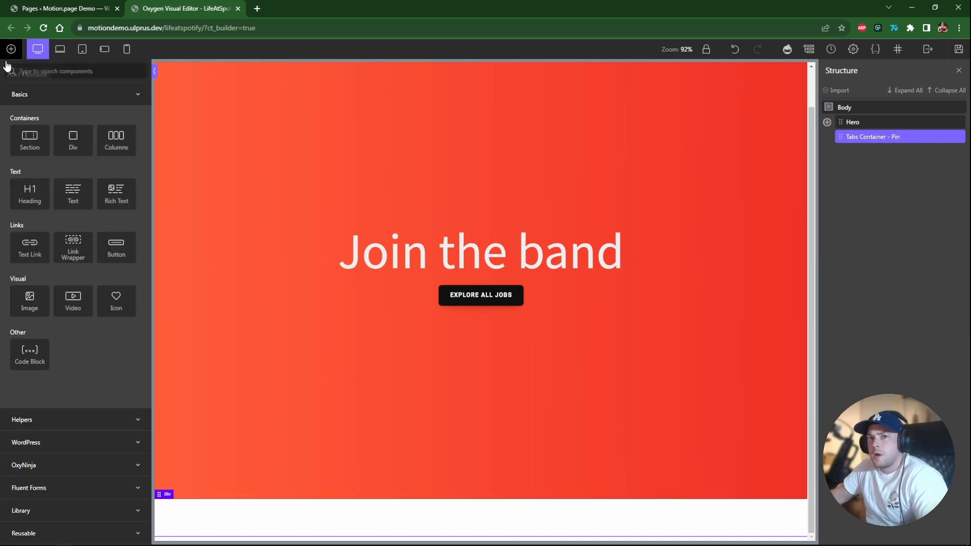
click(73, 145)
double_click(867, 151)
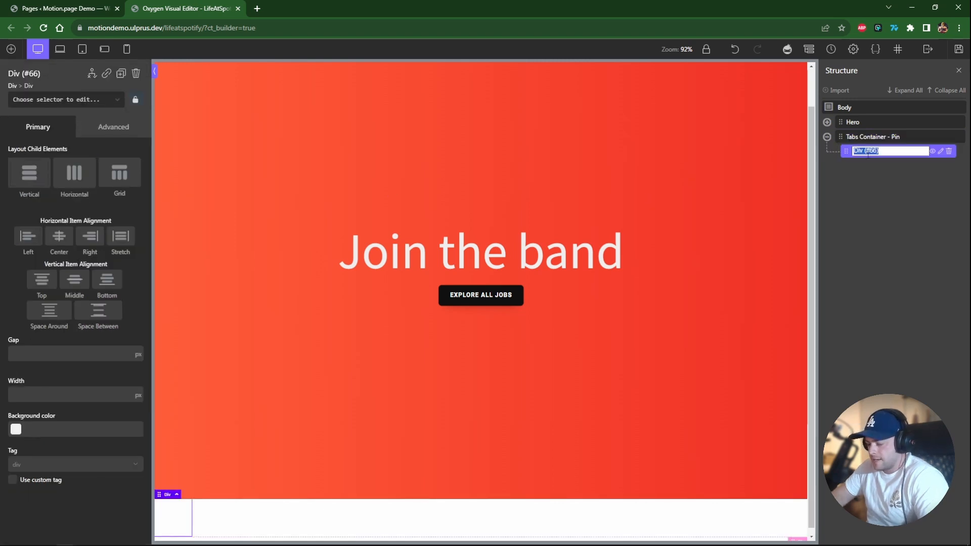
text(Tab 1)
key(Return)
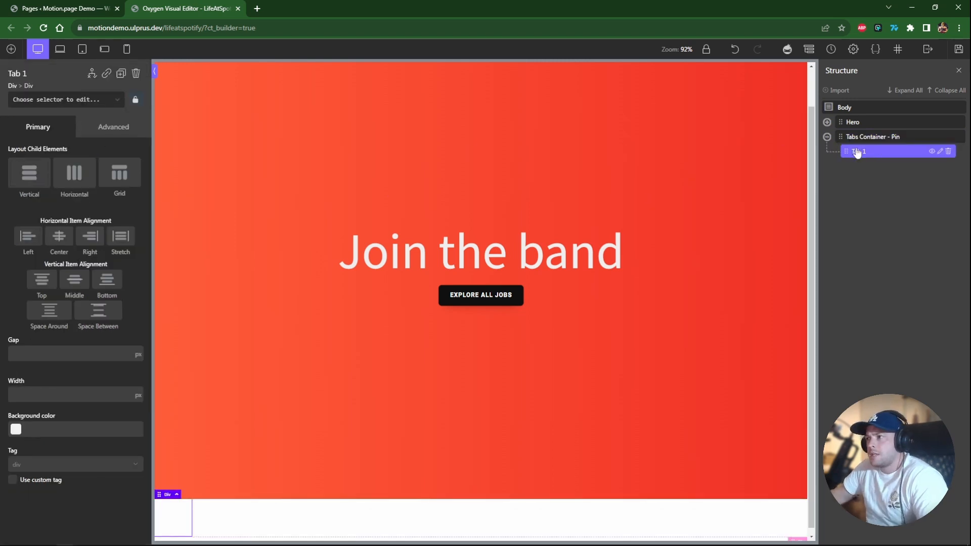
Set Tab 1's ID to tab-1.
click(866, 138)
click(869, 153)
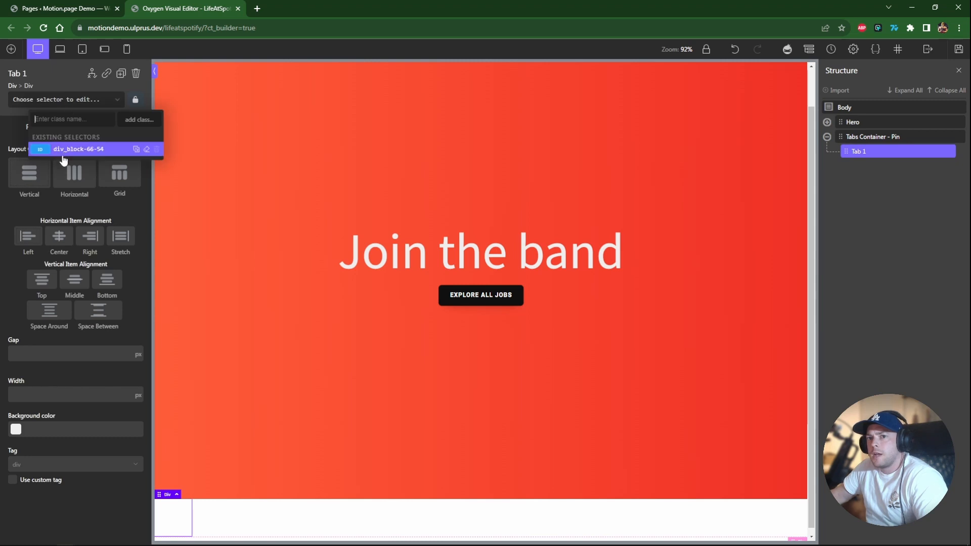
double_click(77, 103)
key(ctrl+a)
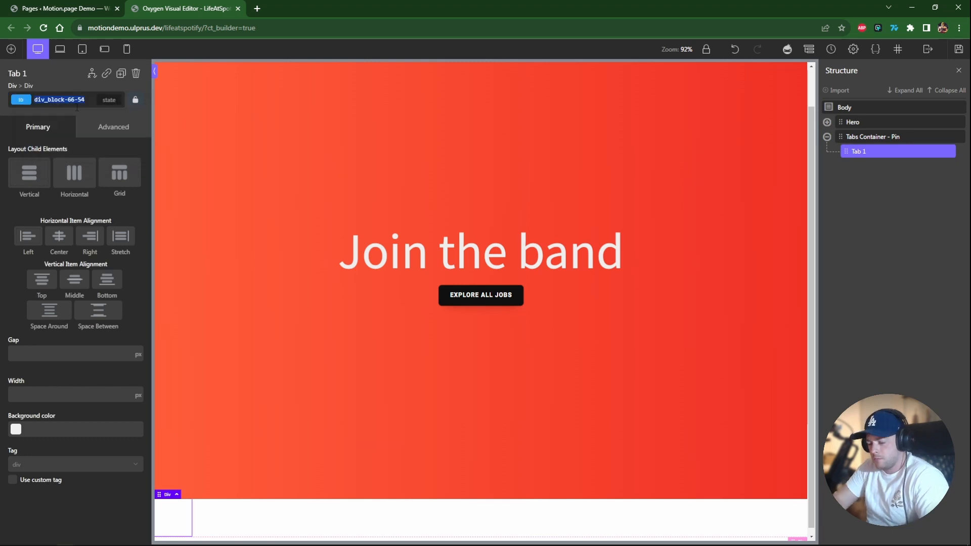
text(tab-1)
Apply the c-full-width and mp-tab classes to Tab 1.
click(77, 107)
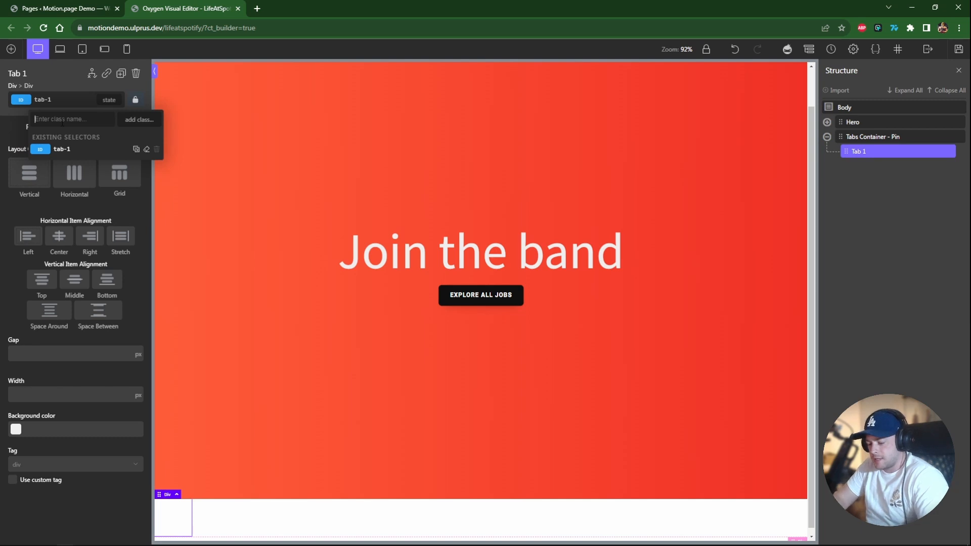
text(full)
click(71, 149)
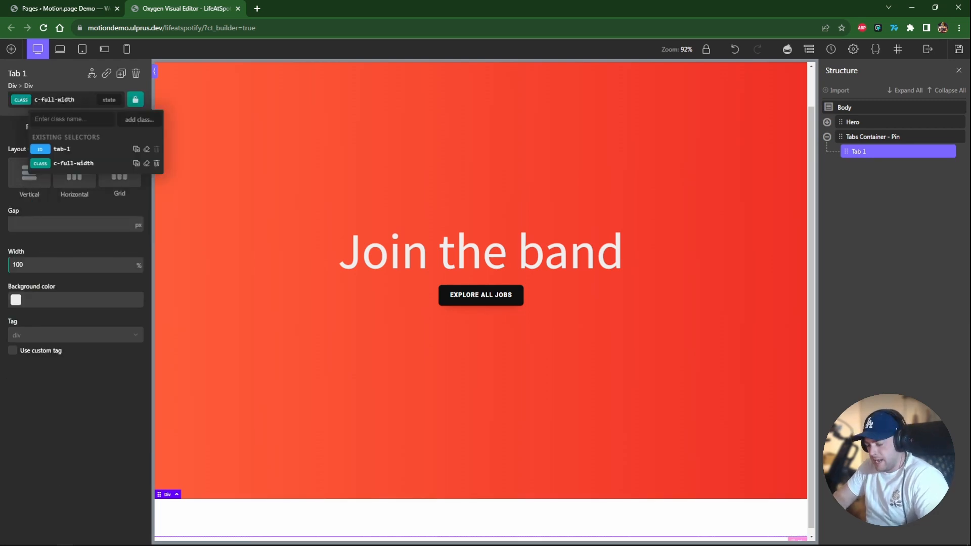
text(mp-tab)
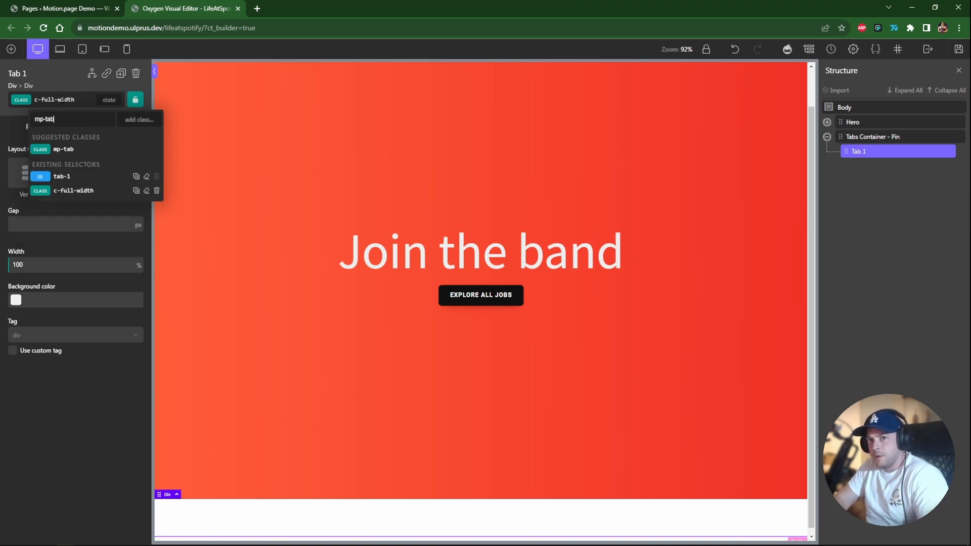
click(65, 150)
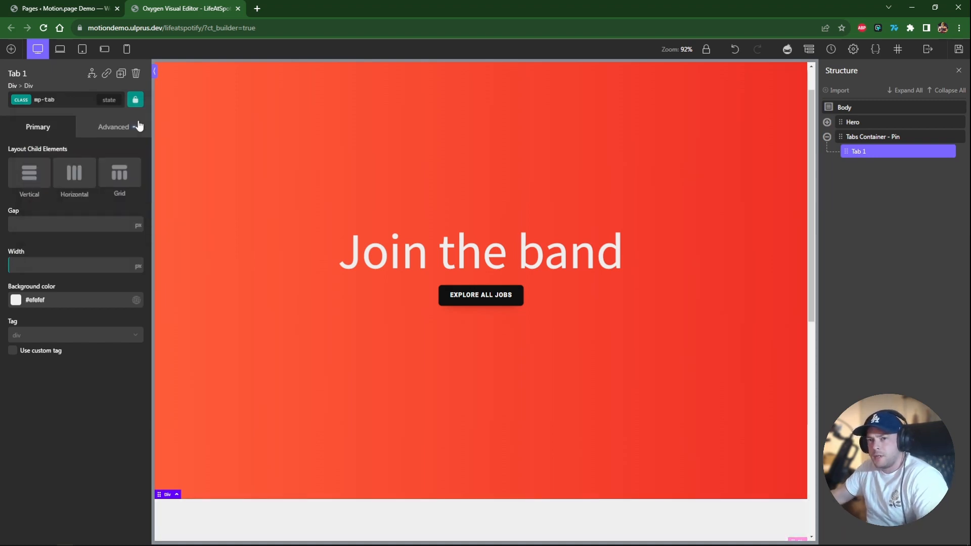
scroll(436, 407, down, 8)
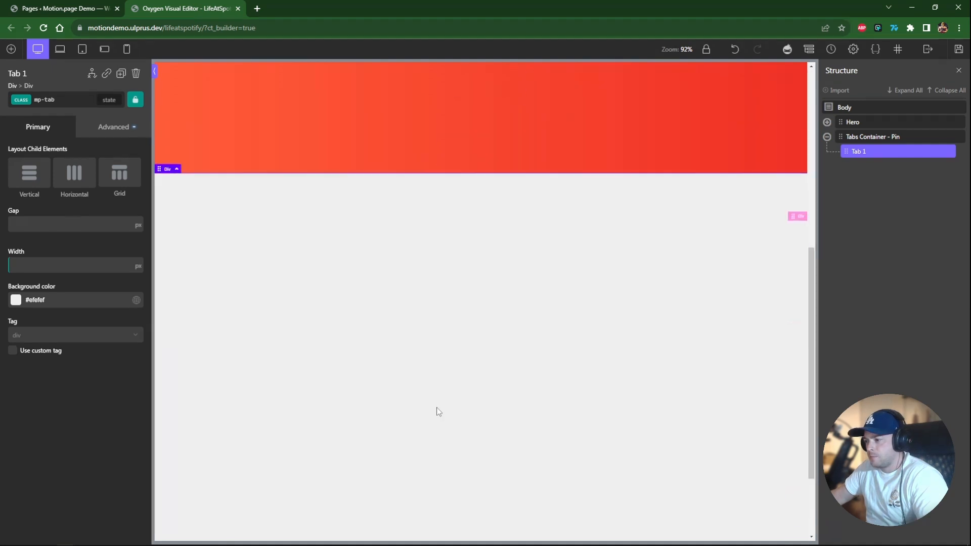
scroll(440, 391, up, 2)
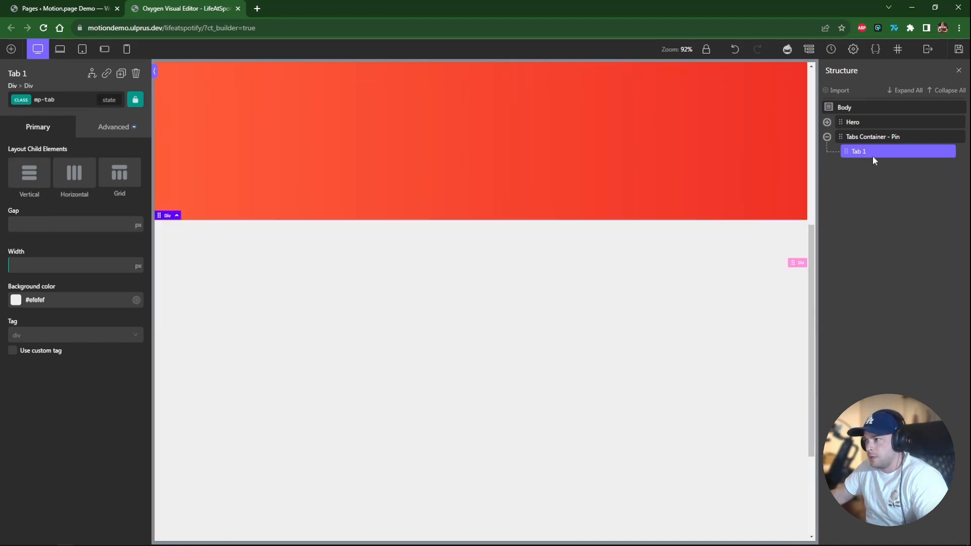
Set the mp-tab class background color to a light core swatch.
click(104, 130)
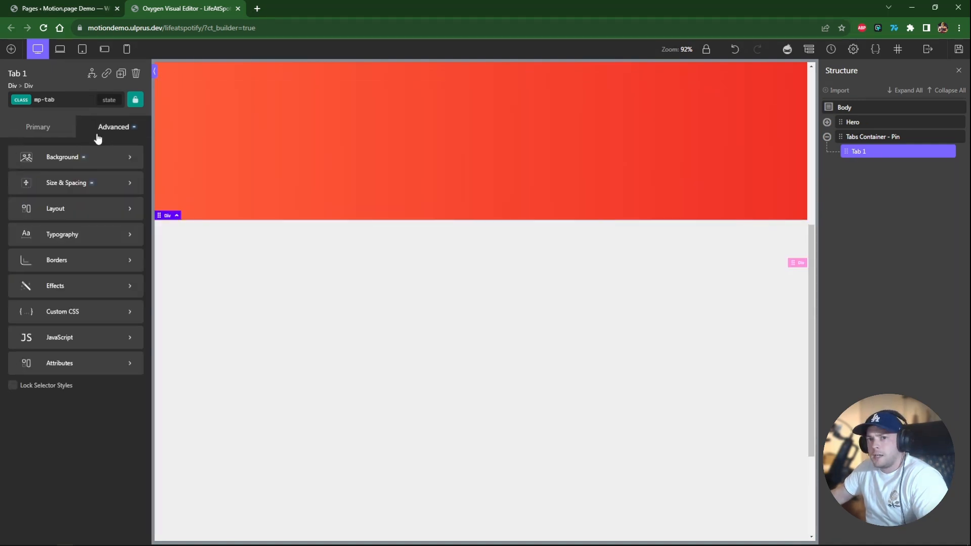
click(53, 157)
click(16, 181)
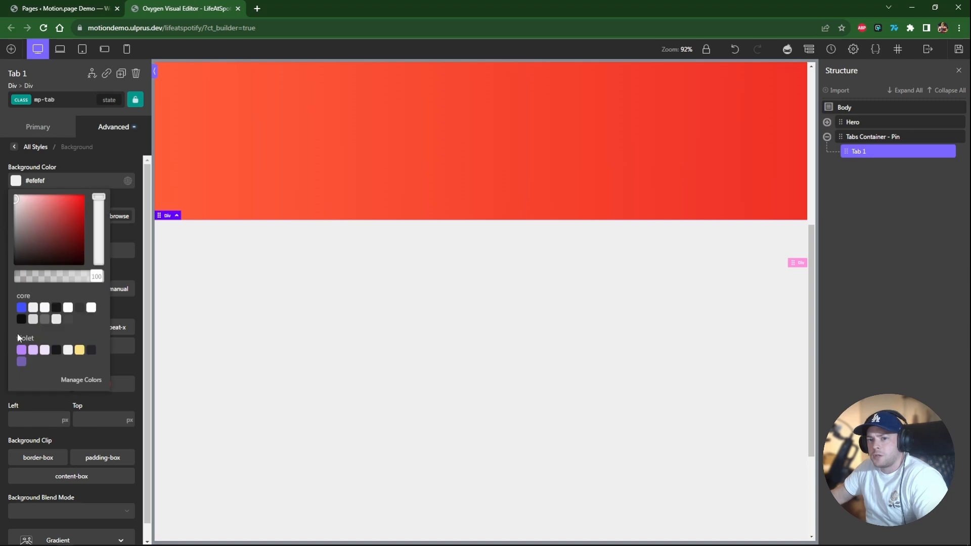
click(33, 308)
scroll(781, 244, up, 5)
click(97, 132)
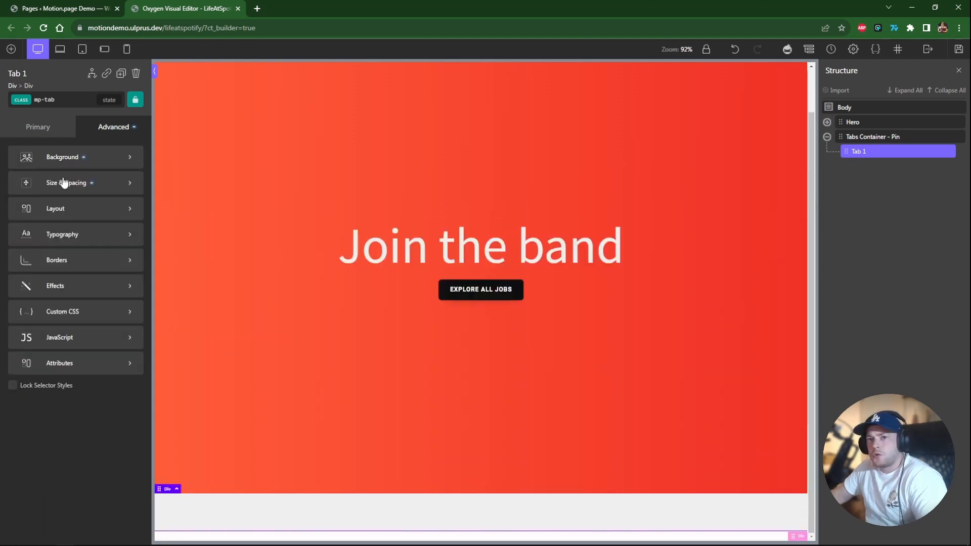
Set the mp-tab class height and min-height to 100 vh.
click(63, 183)
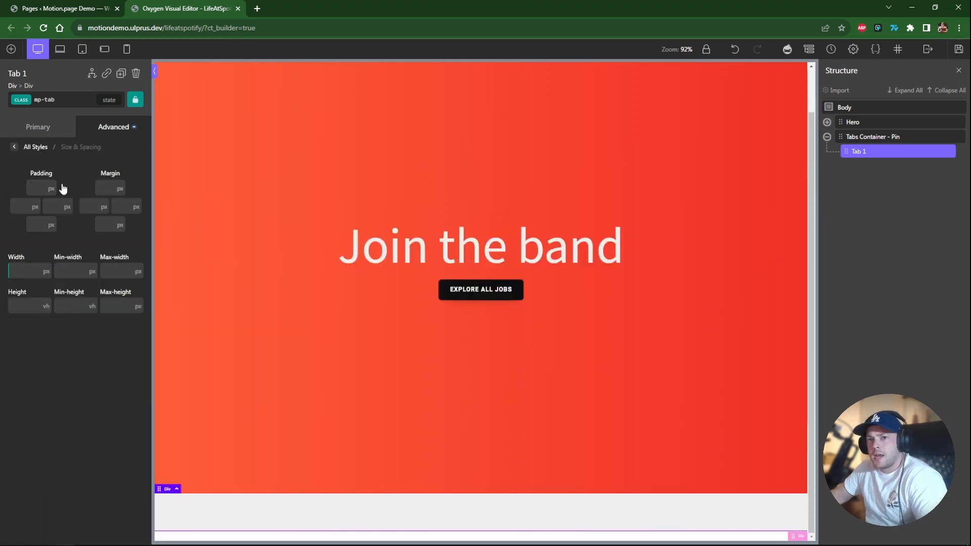
click(33, 305)
text(100)
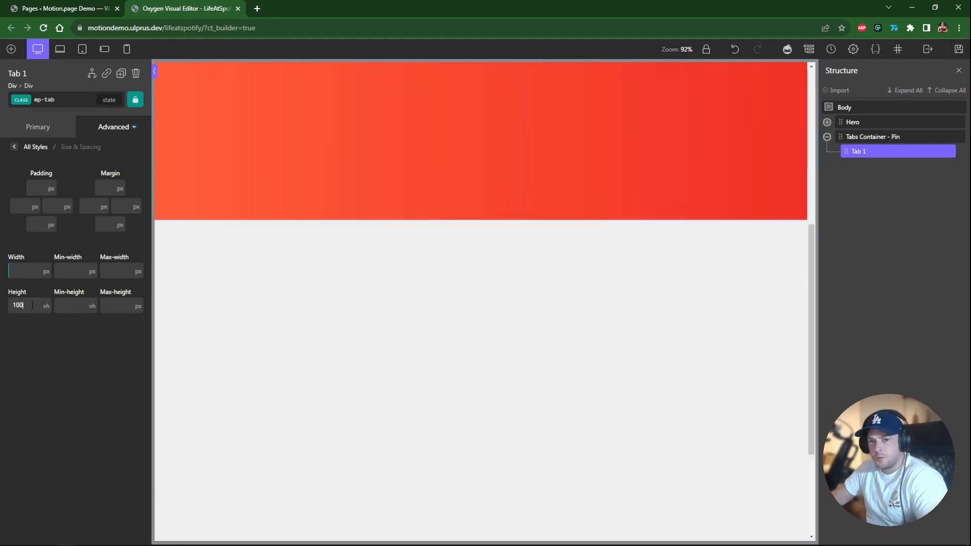
click(70, 310)
text(100)
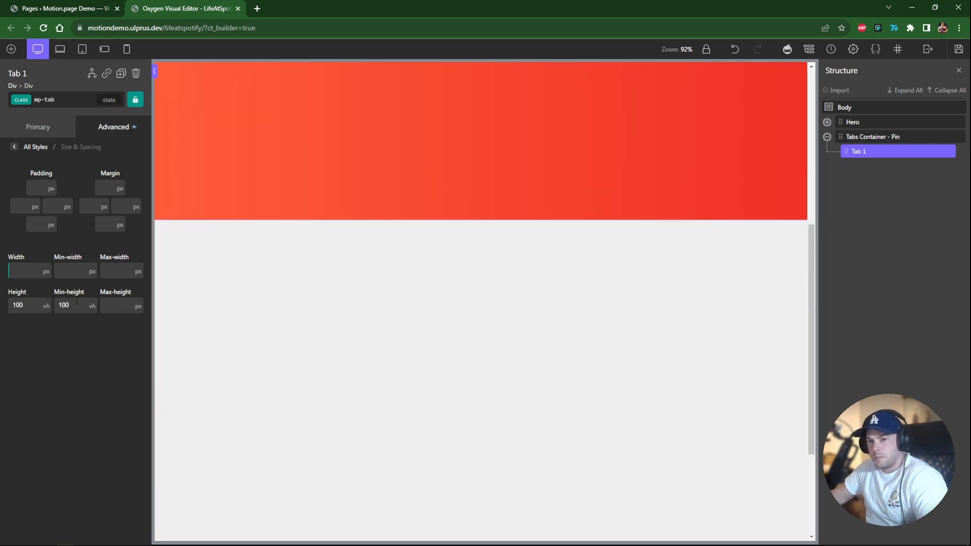
click(520, 217)
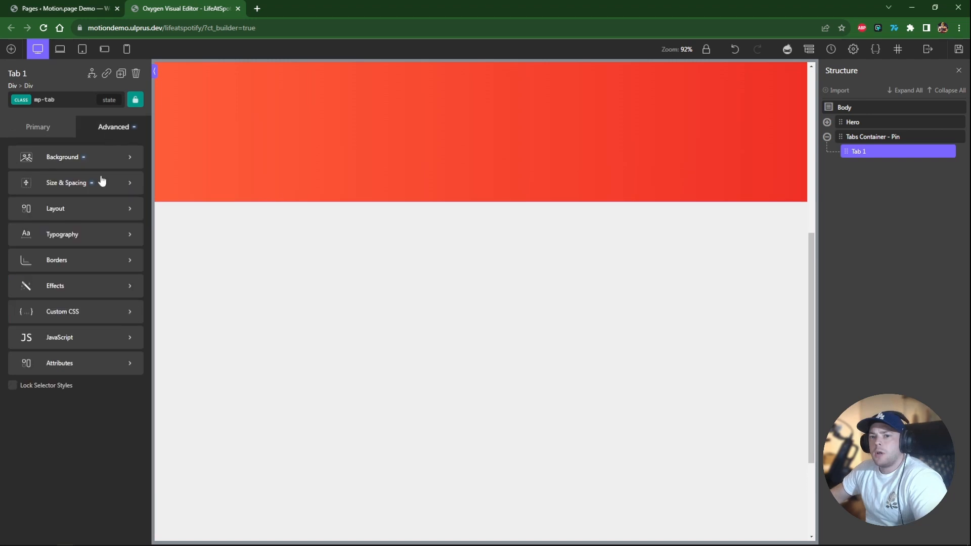
Give the mp-tab class a solid border in the core Border Light color.
click(96, 260)
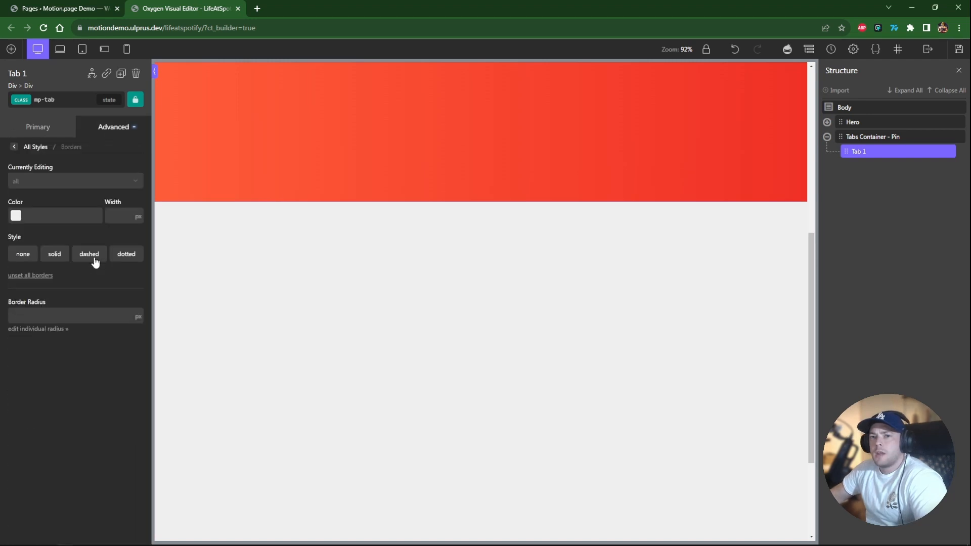
click(16, 216)
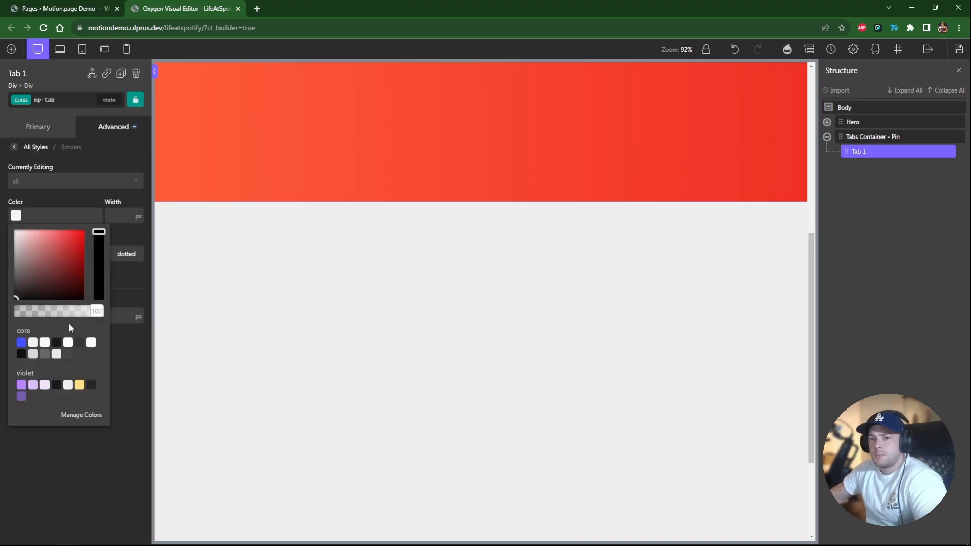
click(56, 354)
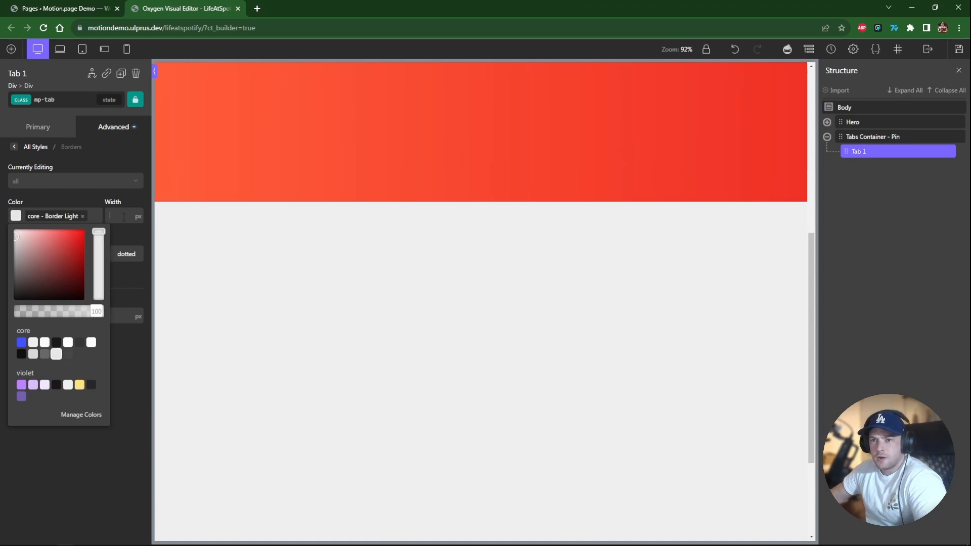
click(119, 274)
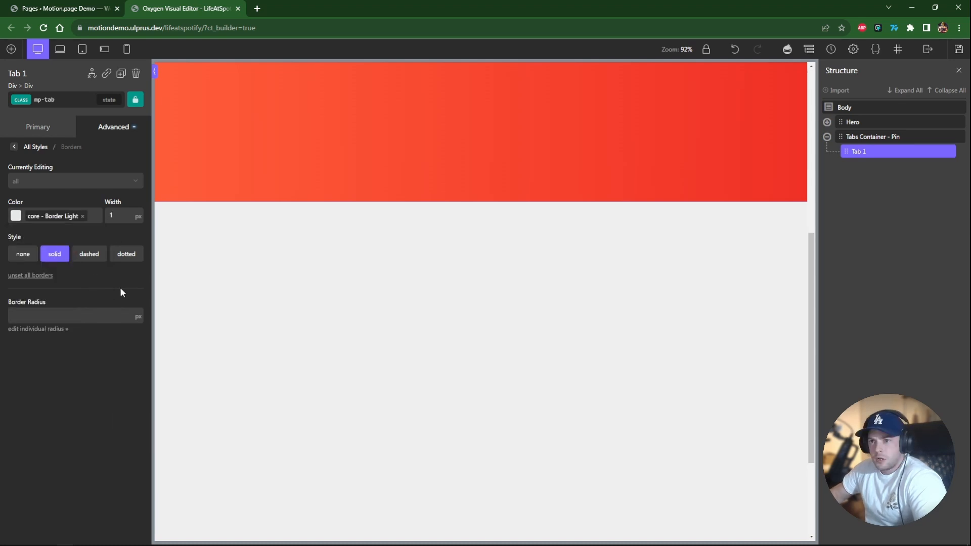
Set the top-left and top-right border radius of the tab to 20 px.
click(29, 329)
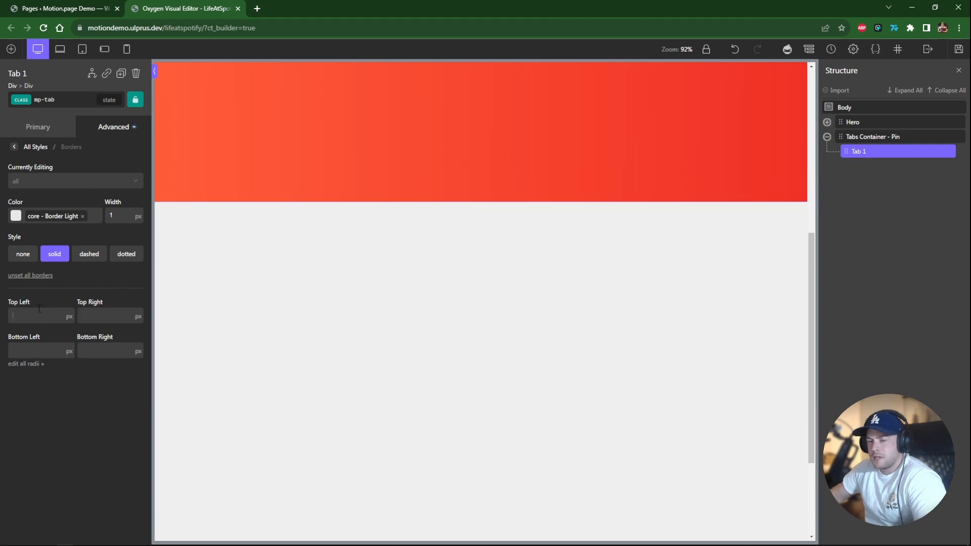
click(69, 319)
text(20)
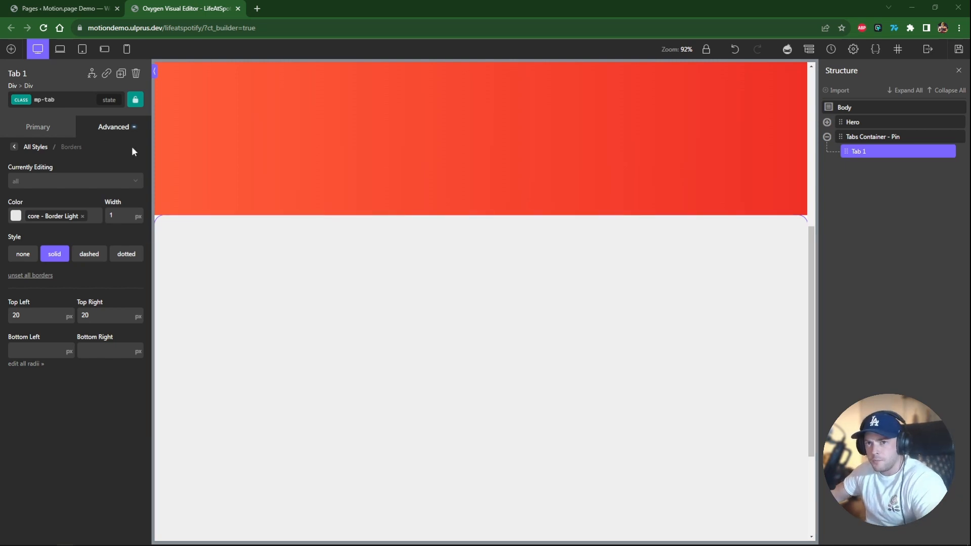
Add a div inside Tab 1 and name it Title - Set Height.
click(11, 49)
click(71, 143)
double_click(865, 166)
text(Title -)
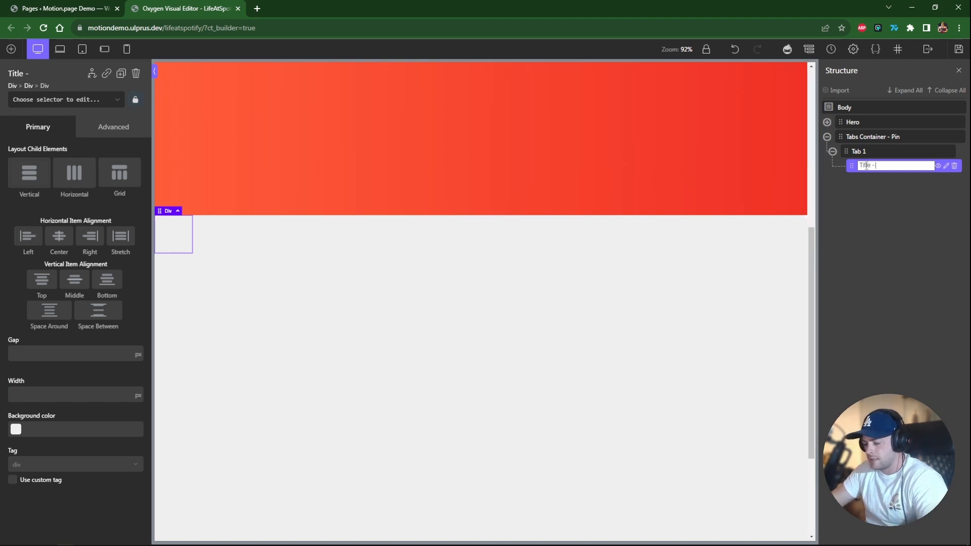
text( Set Height)
key(Return)
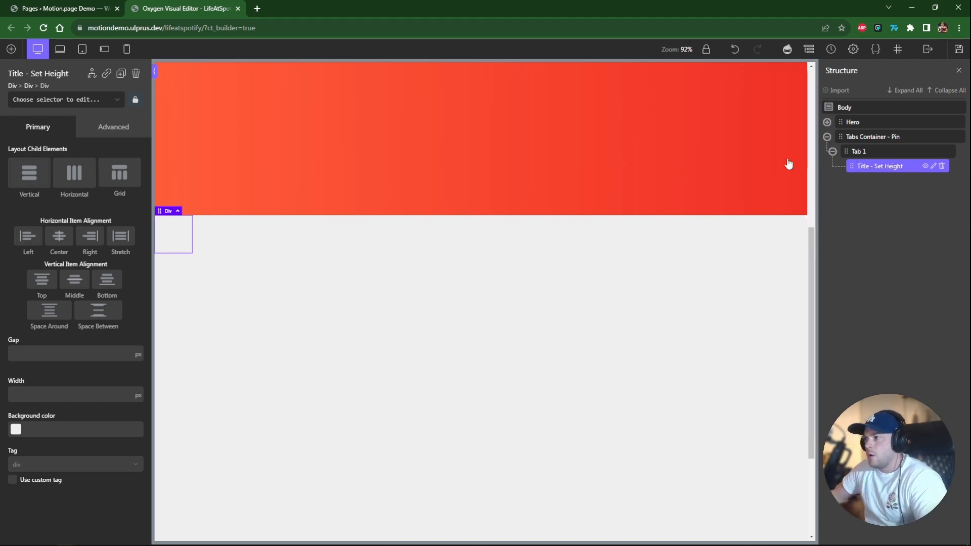
Apply the c-full-width and c-padding-s classes to the Title - Set Height div.
click(68, 101)
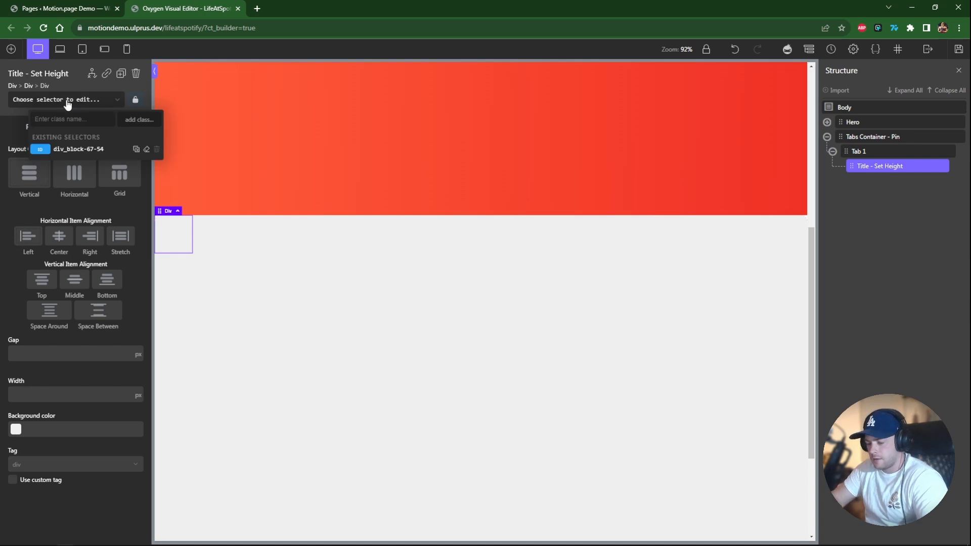
text(ful)
click(79, 152)
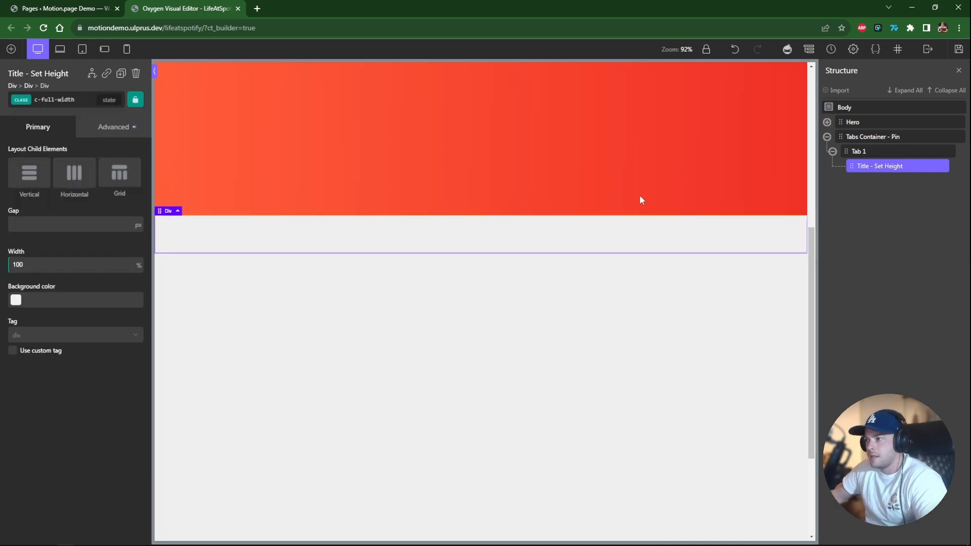
click(67, 100)
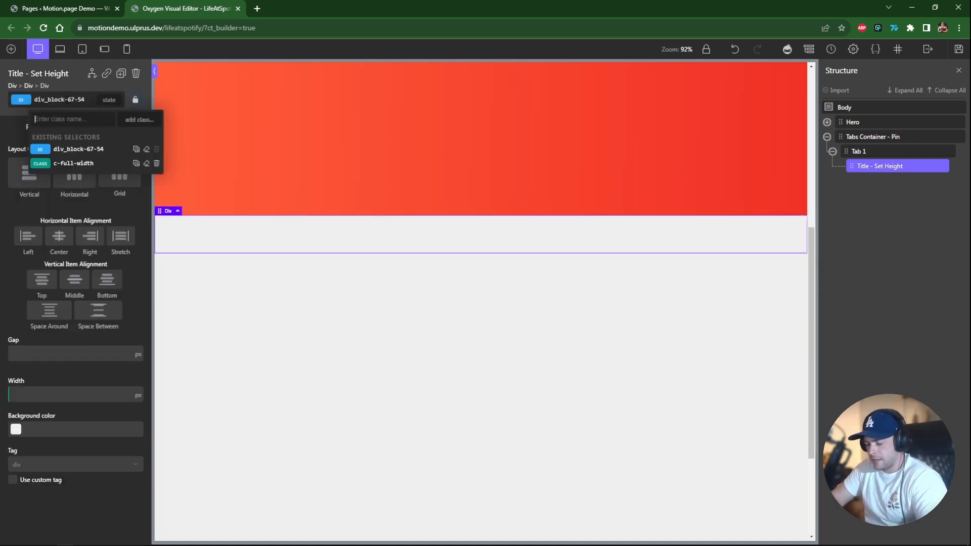
text(pa)
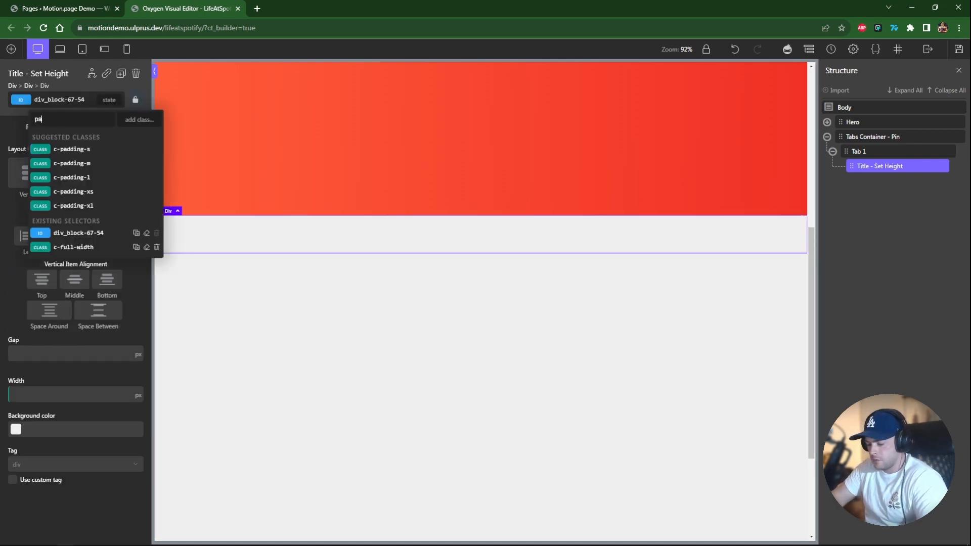
text(dding-s)
key(Return)
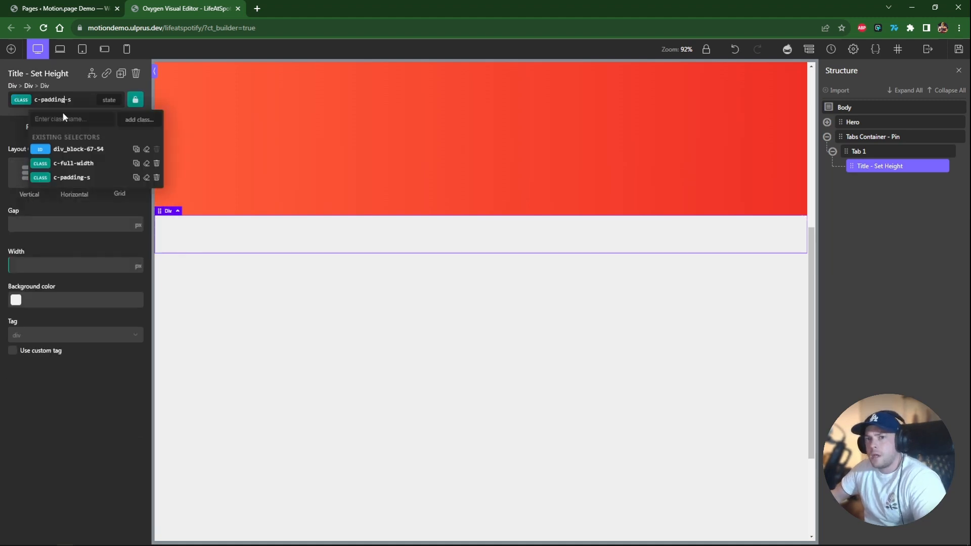
Vertically center the Title - Set Height div's contents and set its height and max-height to 120 px.
click(62, 148)
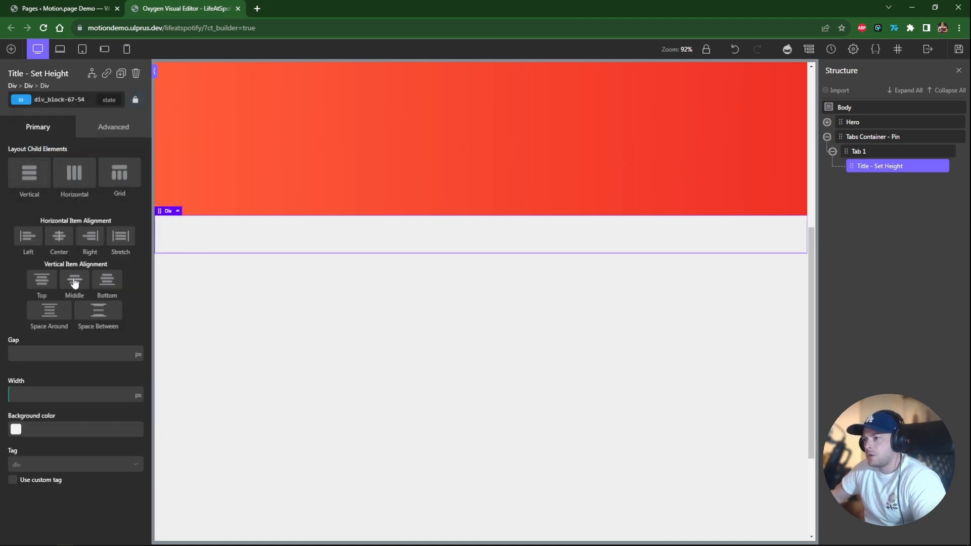
click(74, 282)
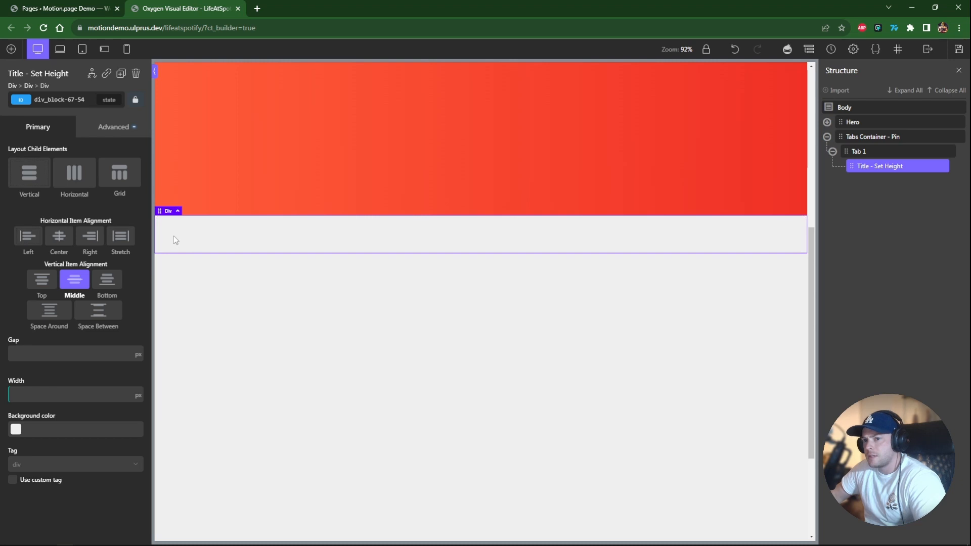
click(114, 130)
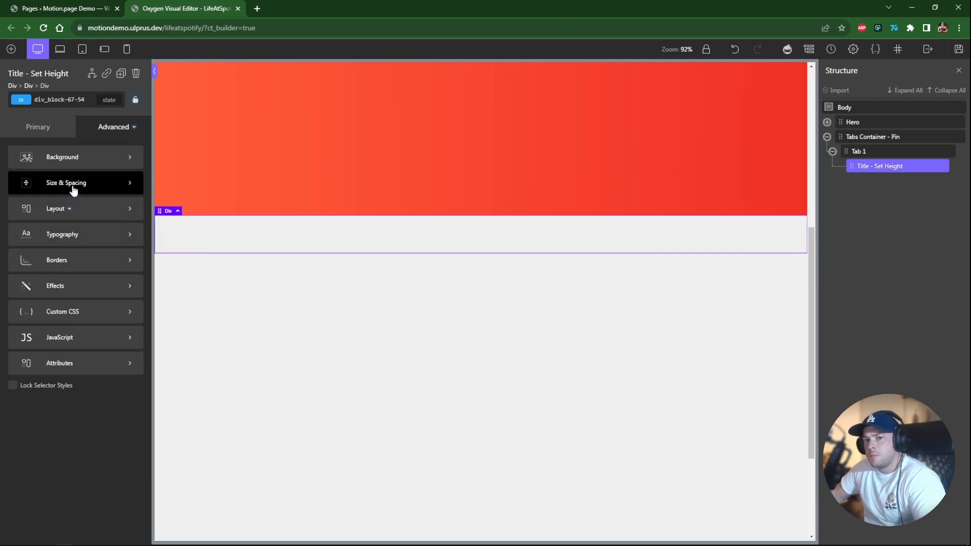
click(71, 189)
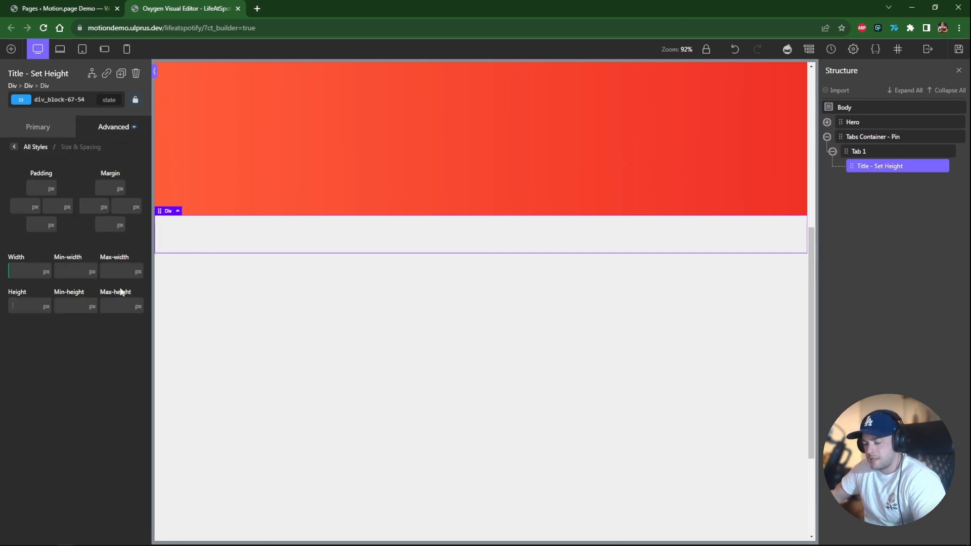
text(120)
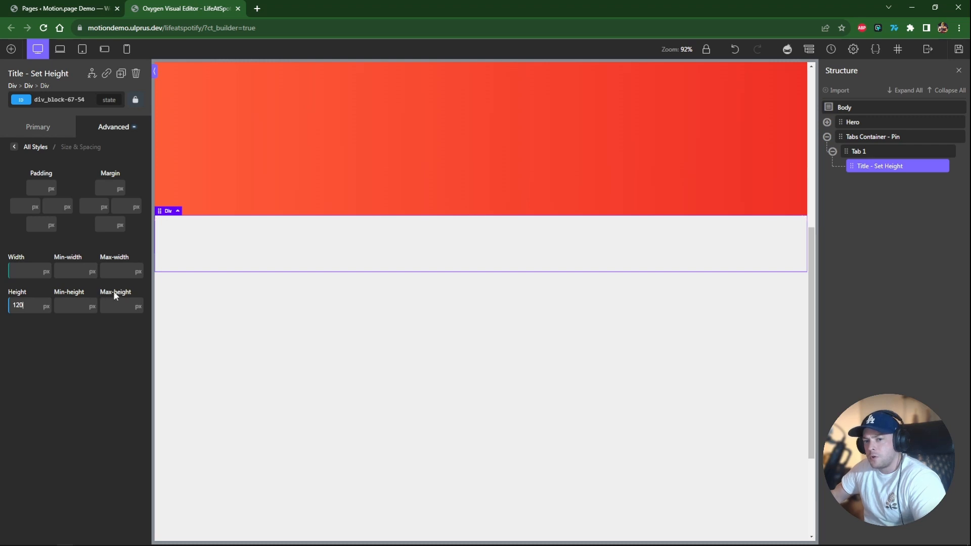
click(135, 310)
text(120)
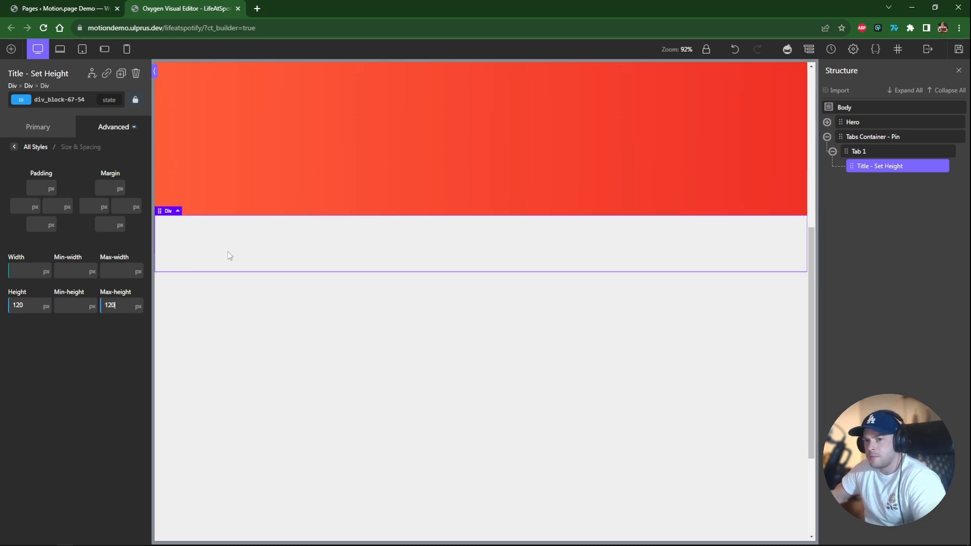
Add a second div inside Tab 1 and name it Content.
click(859, 151)
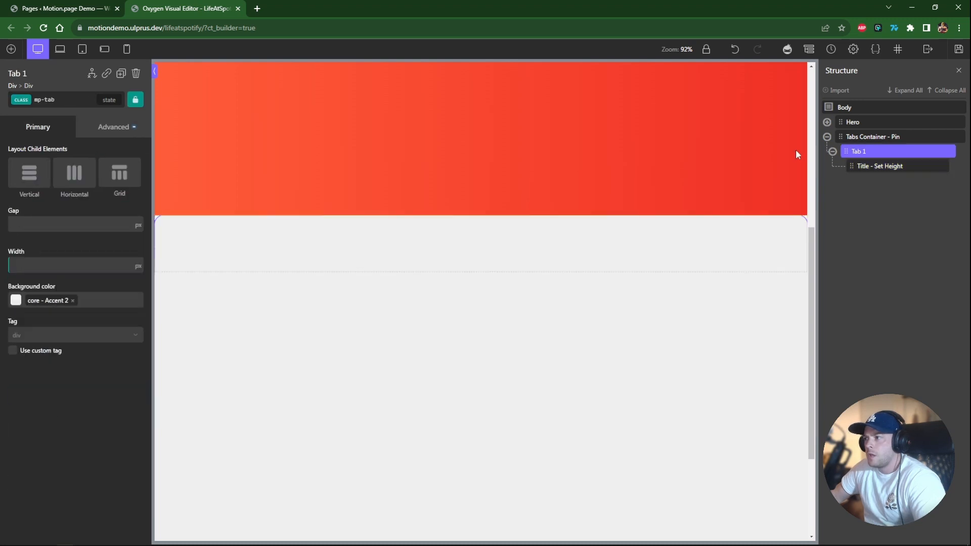
click(12, 49)
click(71, 142)
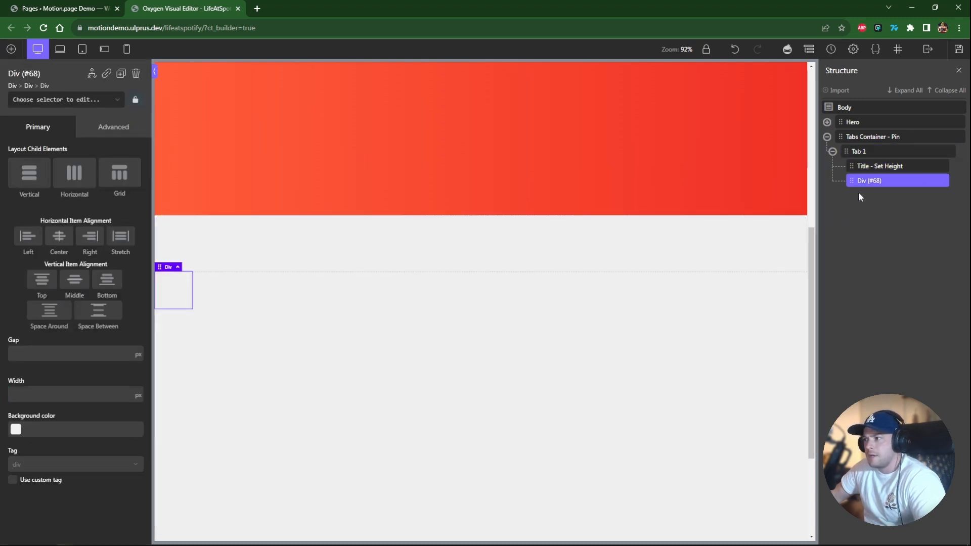
double_click(864, 181)
text(Conten)
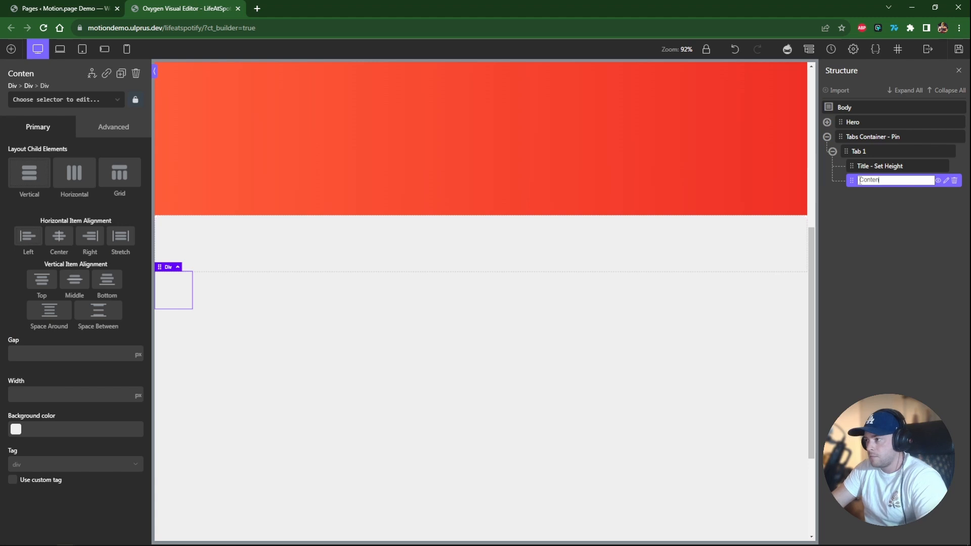
text(t)
key(Return)
Apply the c-full-width class to the Content div.
click(68, 99)
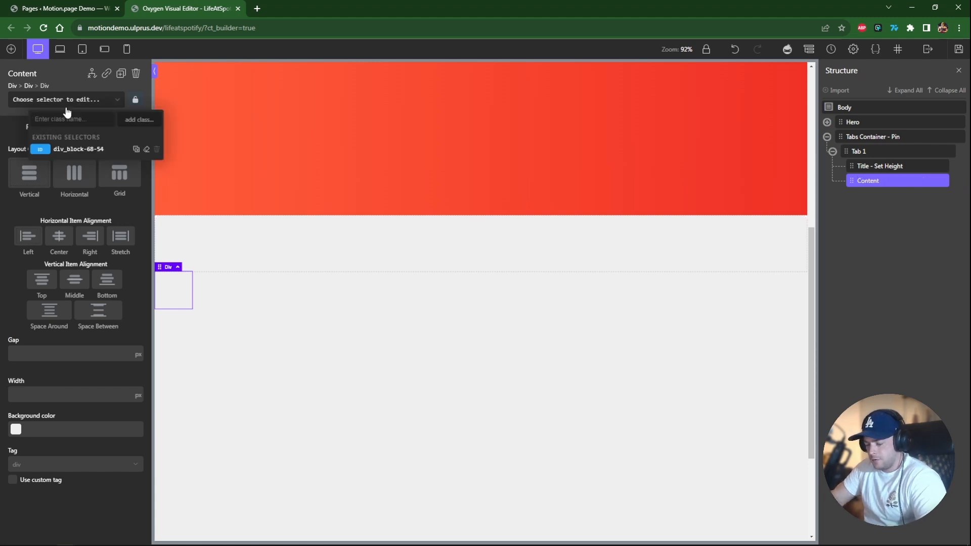
text(ful-)
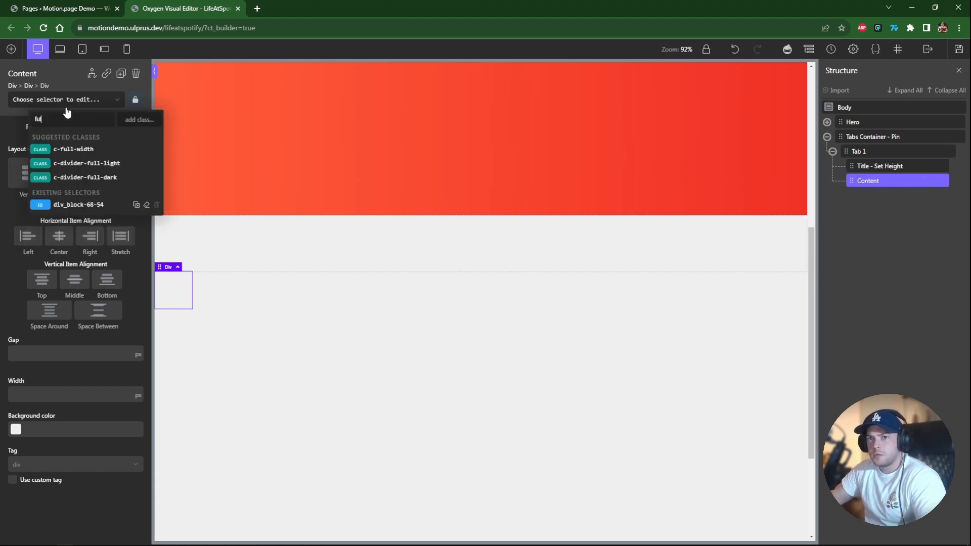
click(79, 147)
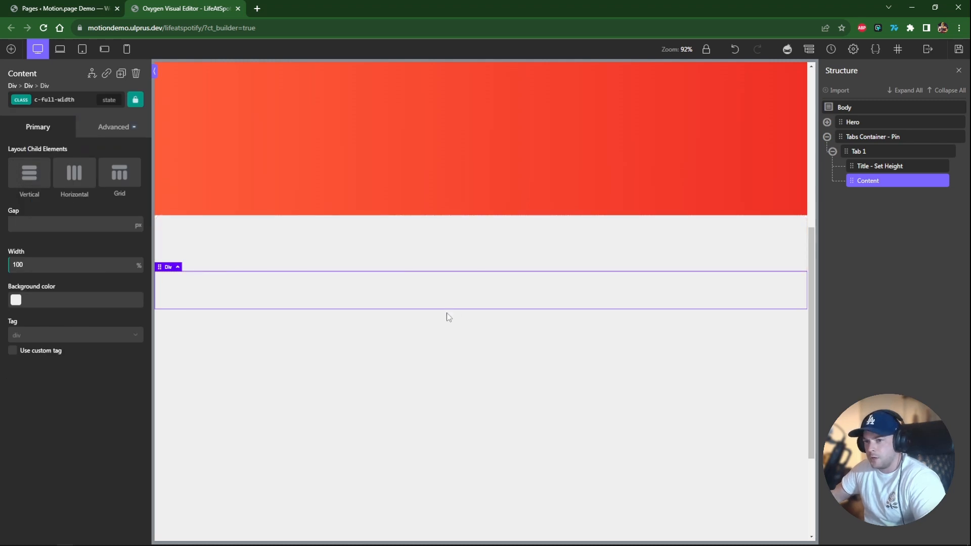
Add a div inside Title - Set Height and name it Title Wrapper.
click(360, 251)
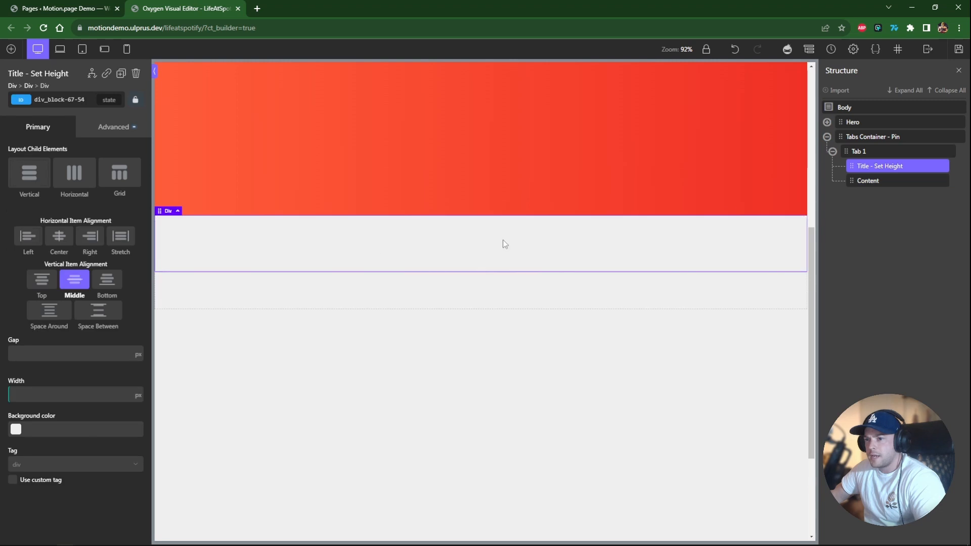
click(11, 49)
click(75, 146)
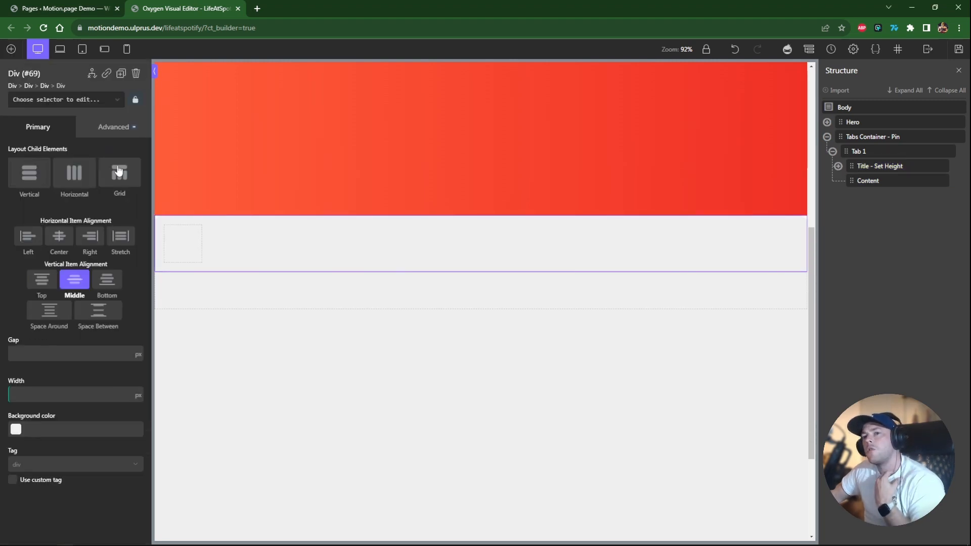
click(838, 165)
double_click(875, 180)
text(Title Wrapper)
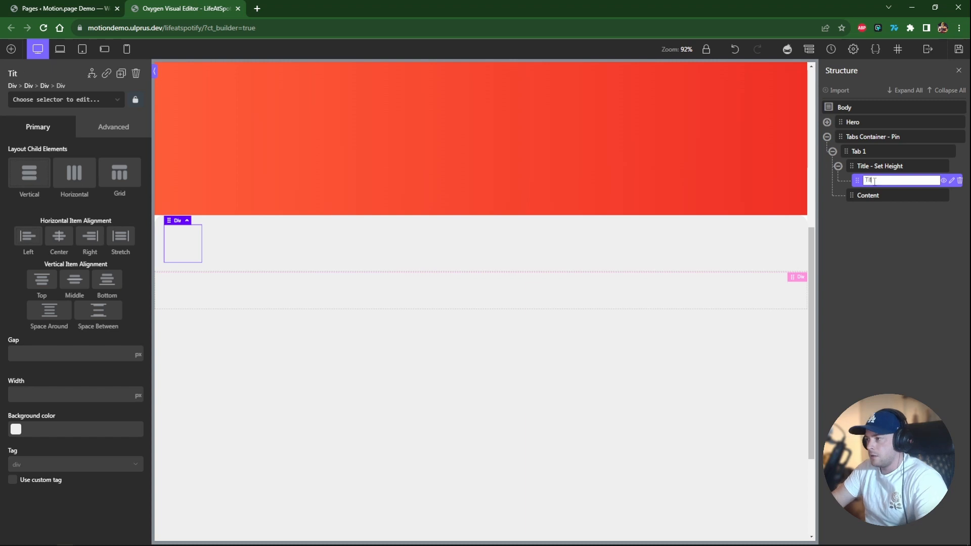
key(Return)
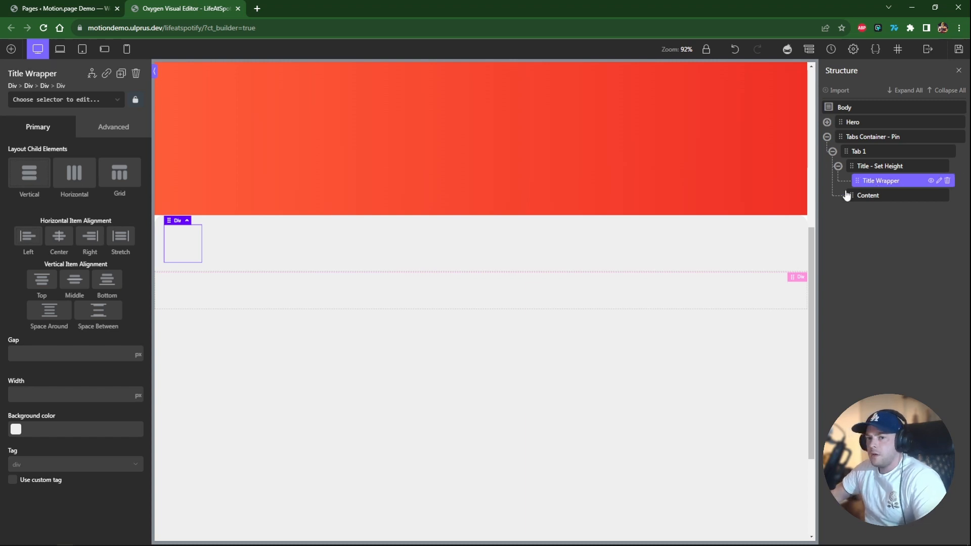
Lay out the Title Wrapper's children horizontally, aligned to the middle vertically and center horizontally.
click(88, 177)
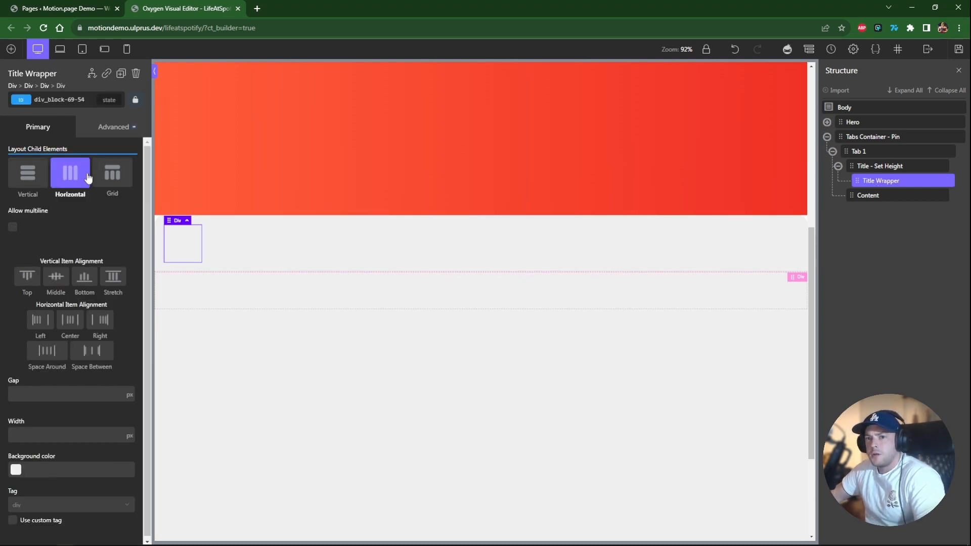
click(56, 276)
click(70, 320)
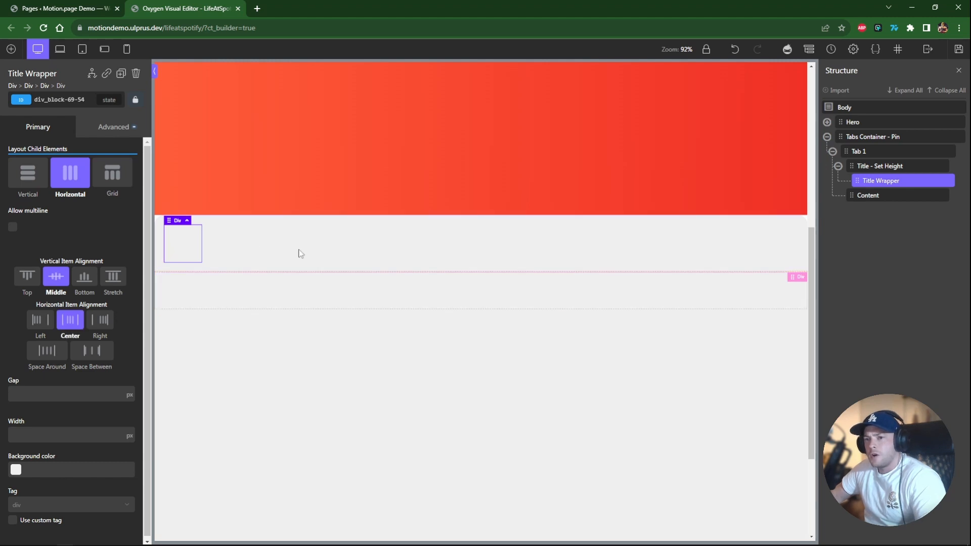
Add a heading inside Title Wrapper and change its text to 1.
click(11, 48)
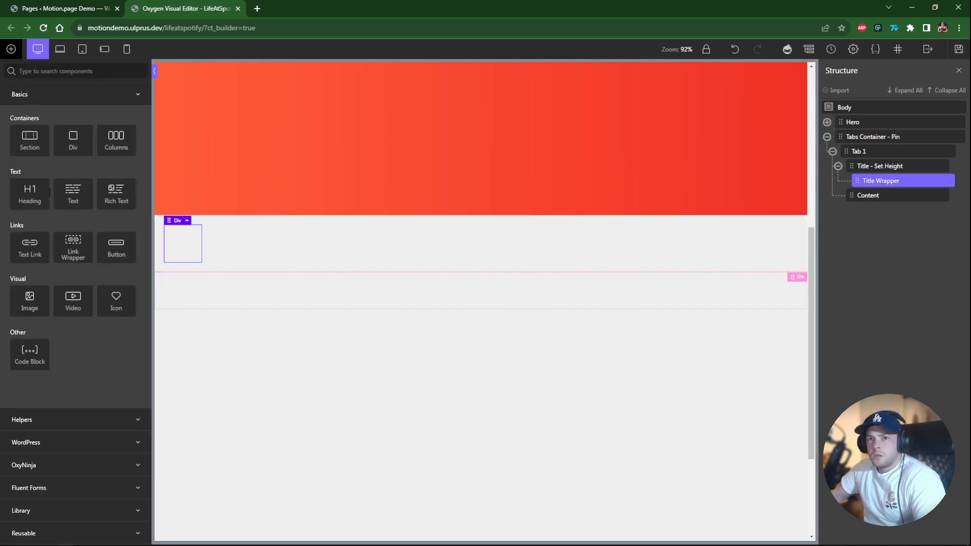
click(31, 195)
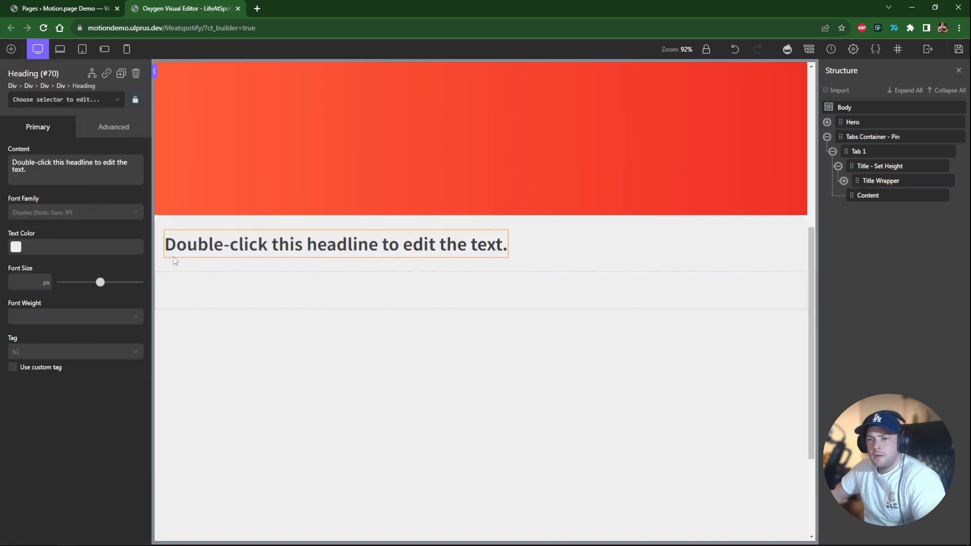
double_click(225, 247)
text(1)
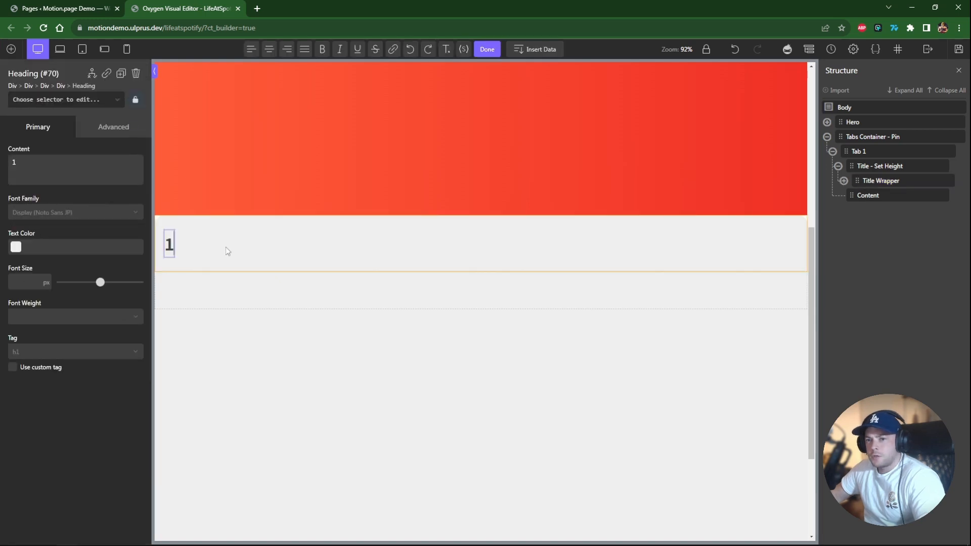
Set the heading's width and height to 50 px each.
click(101, 127)
click(46, 182)
click(22, 269)
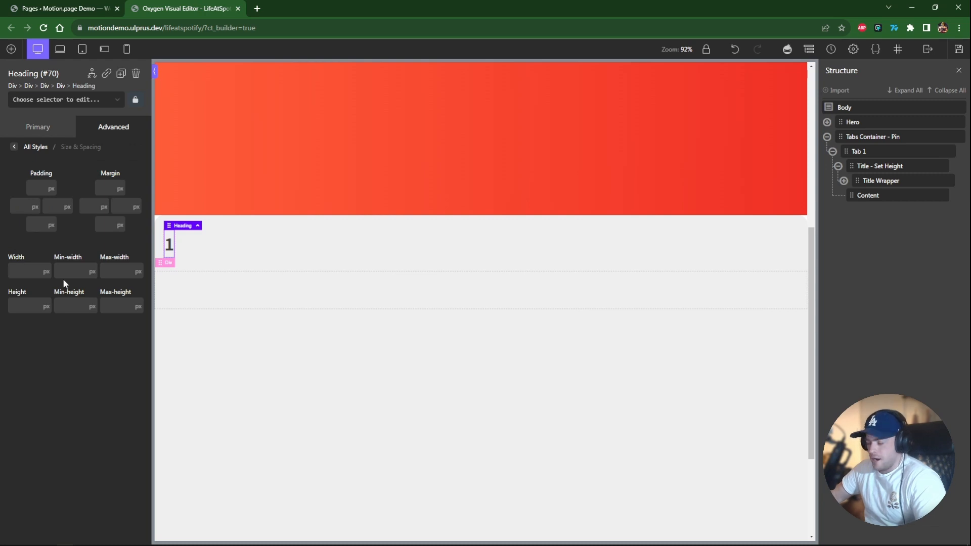
text(5050)
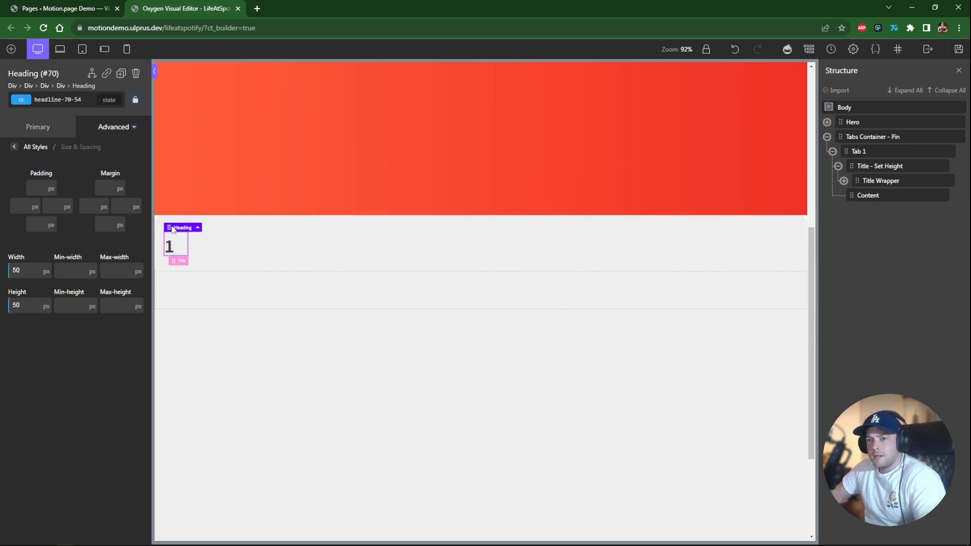
Center-align the heading's text.
click(118, 129)
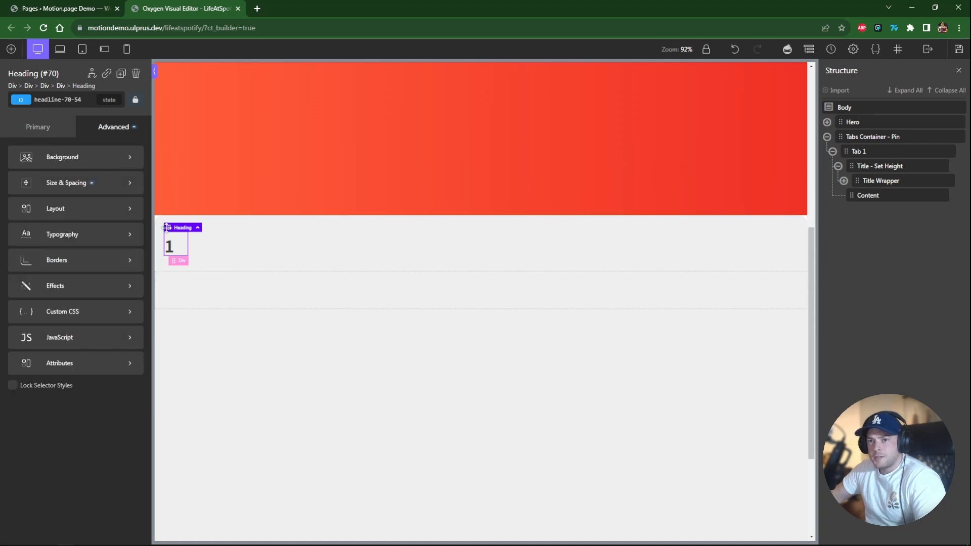
click(65, 234)
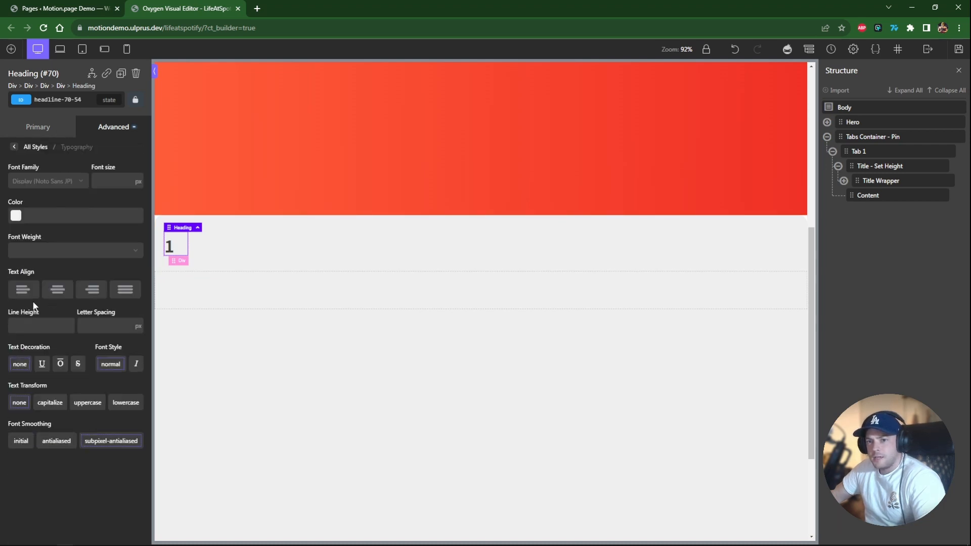
click(57, 289)
Give the heading a solid border in the core Background Dark color with a 50 px border radius.
click(35, 147)
click(76, 262)
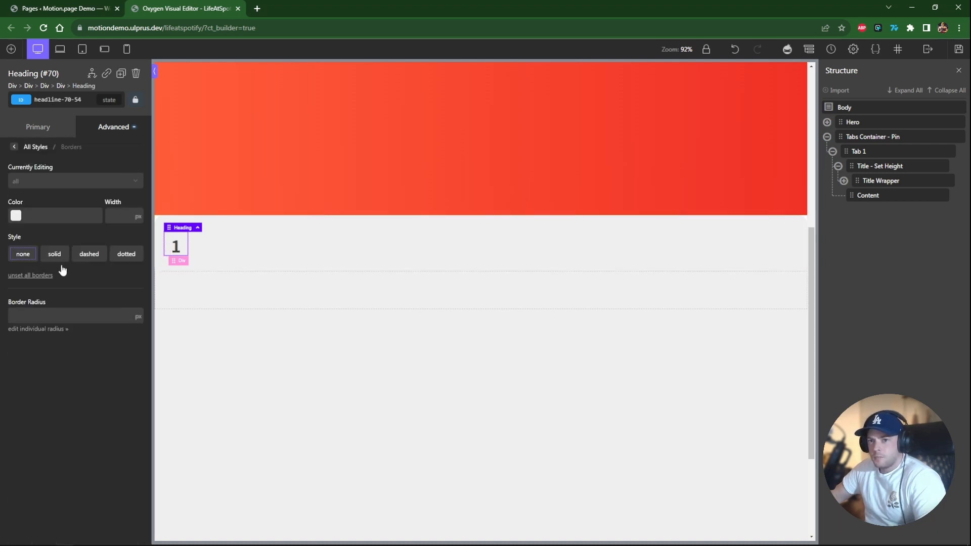
click(16, 216)
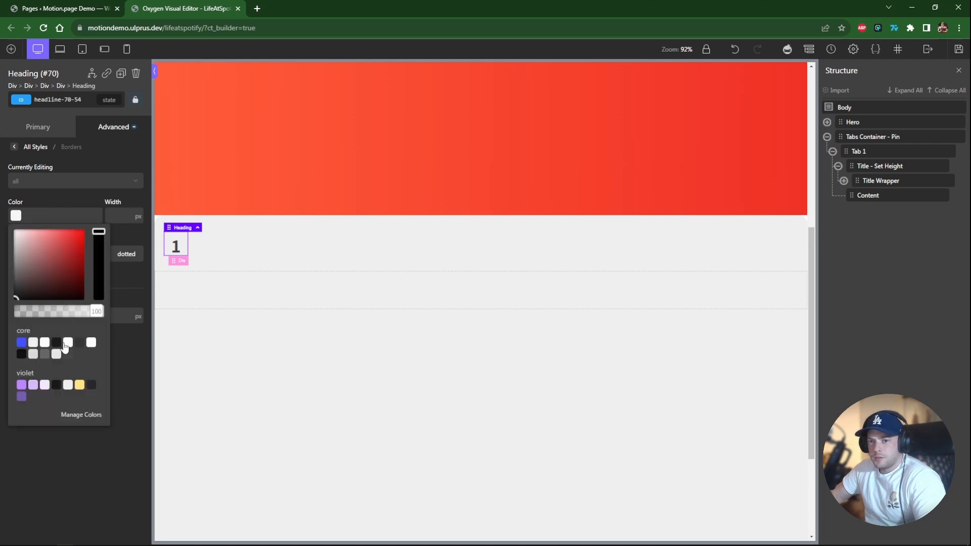
click(56, 342)
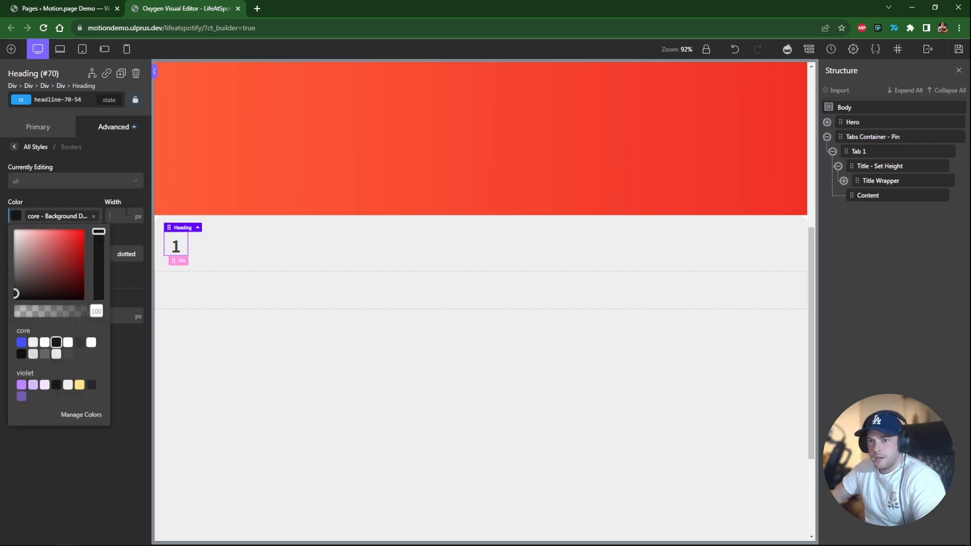
click(54, 254)
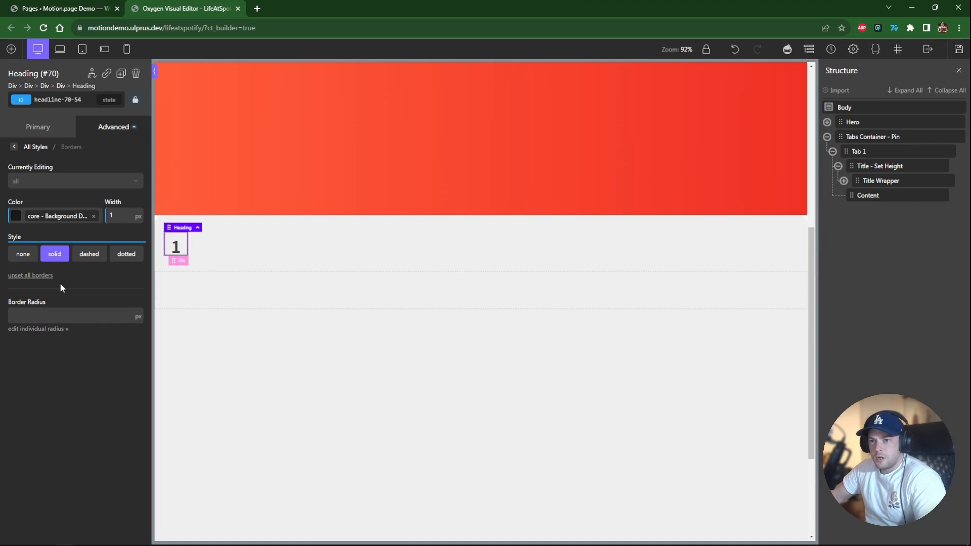
text(50)
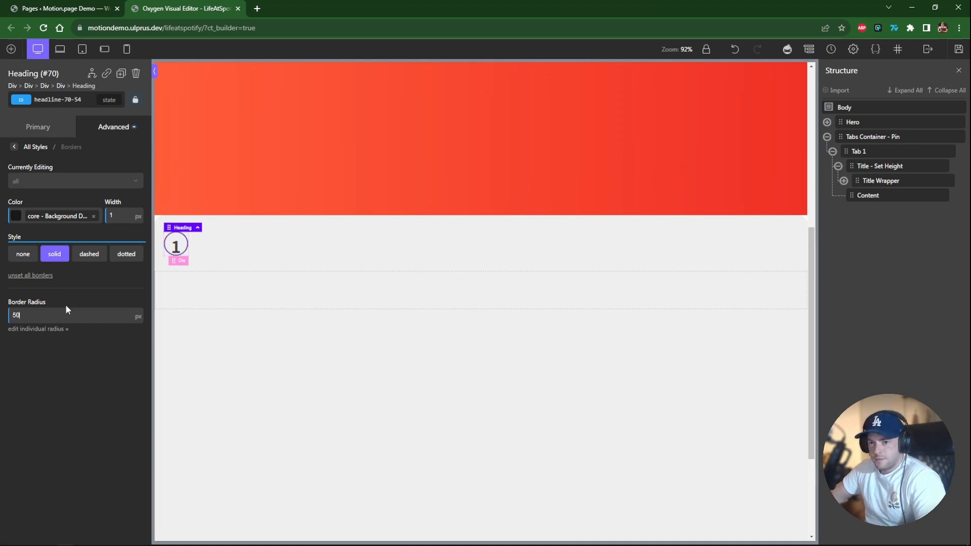
Set the heading's font weight to 600 and its line height to 1.3.
click(14, 146)
click(53, 236)
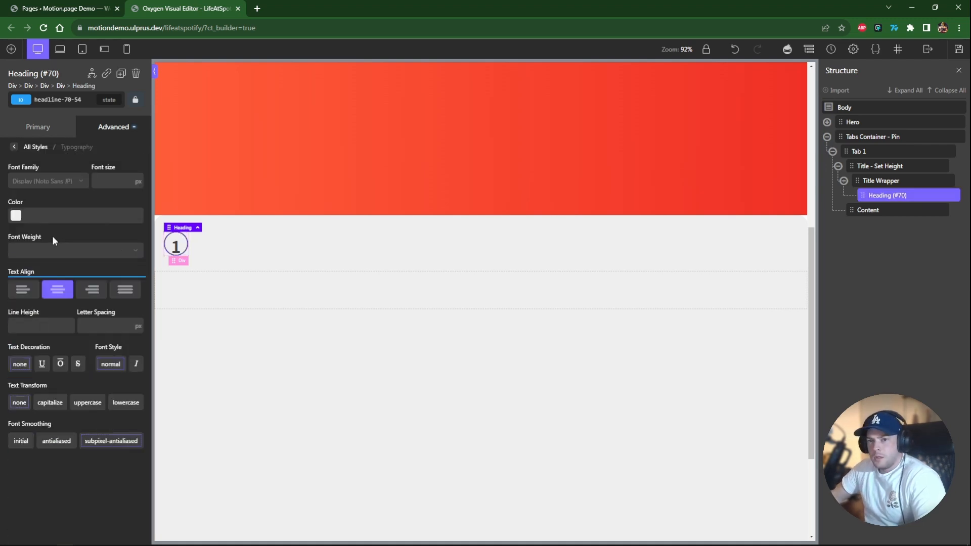
click(30, 258)
click(35, 326)
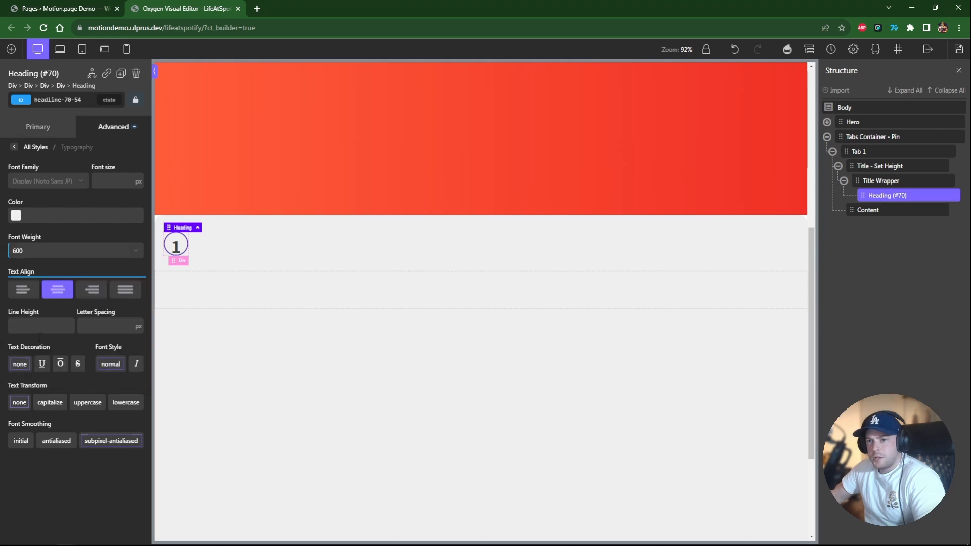
click(32, 320)
text(1.8)
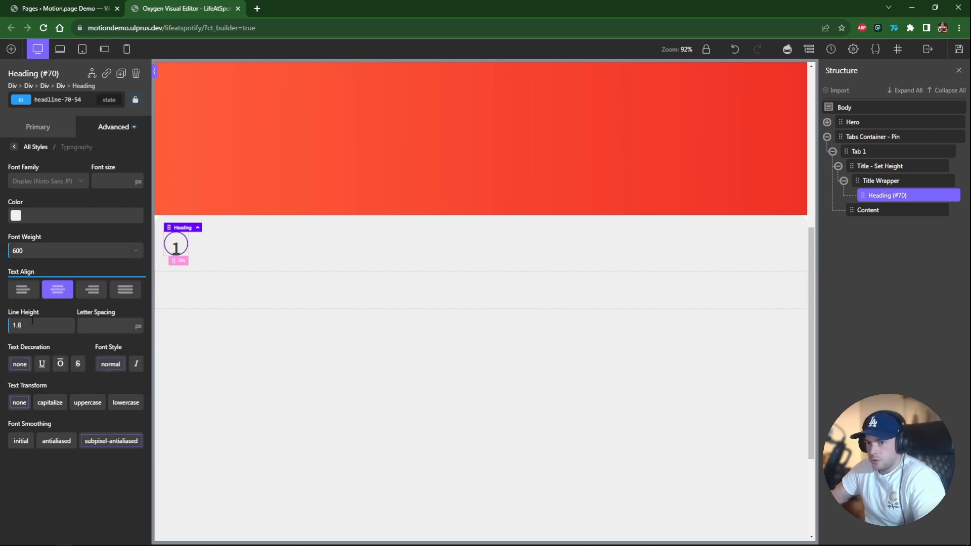
key(BackSpace)
text(3)
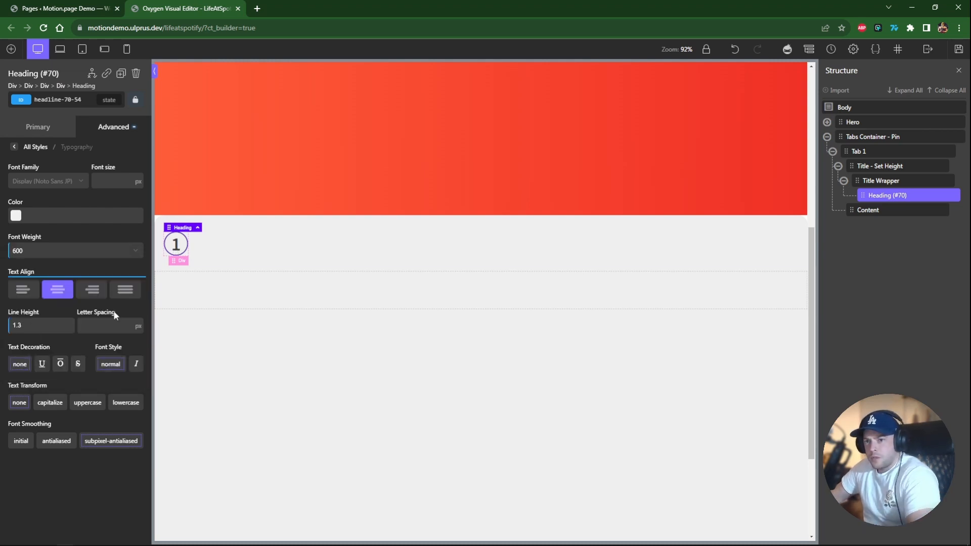
click(227, 255)
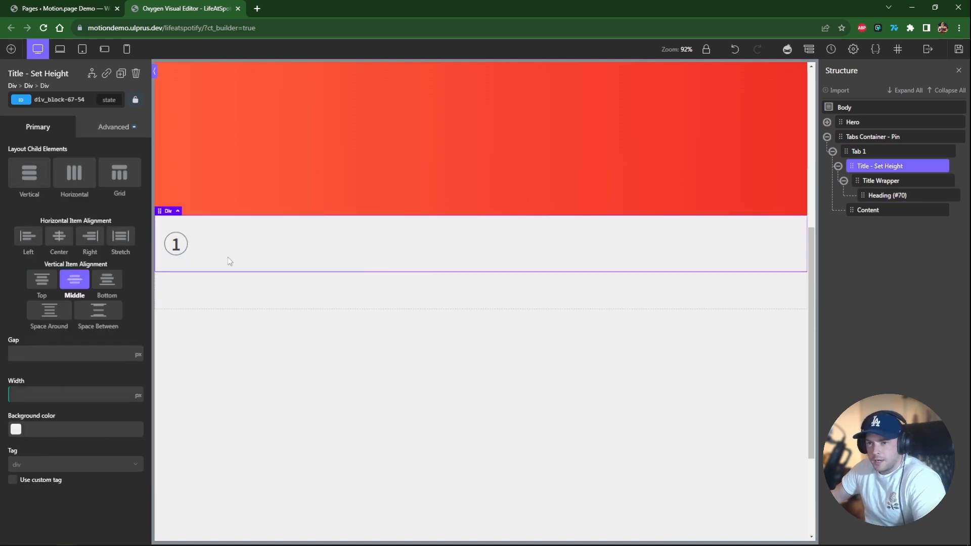
Add a second heading inside the title wrapper and give the wrapper the c-columns-gap-xs class.
click(11, 48)
click(31, 193)
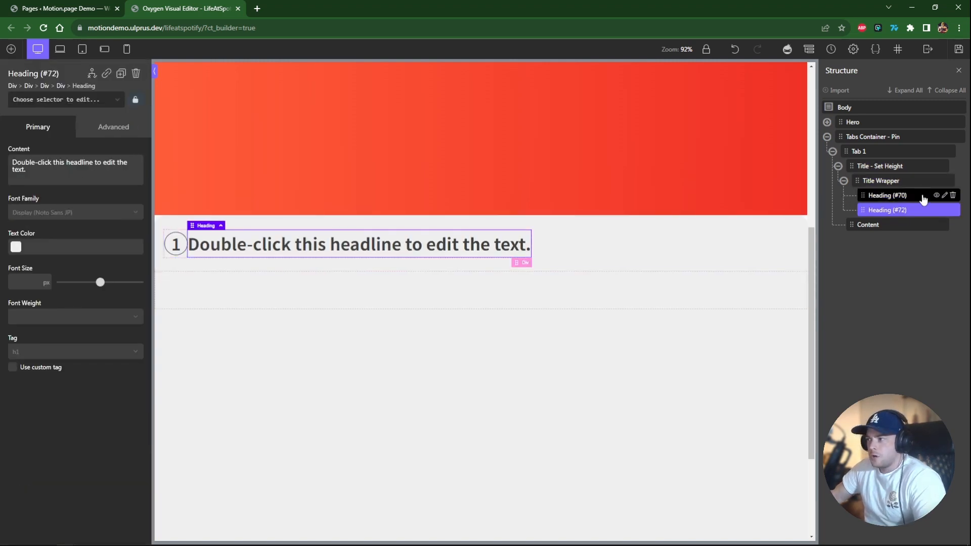
click(885, 180)
click(76, 100)
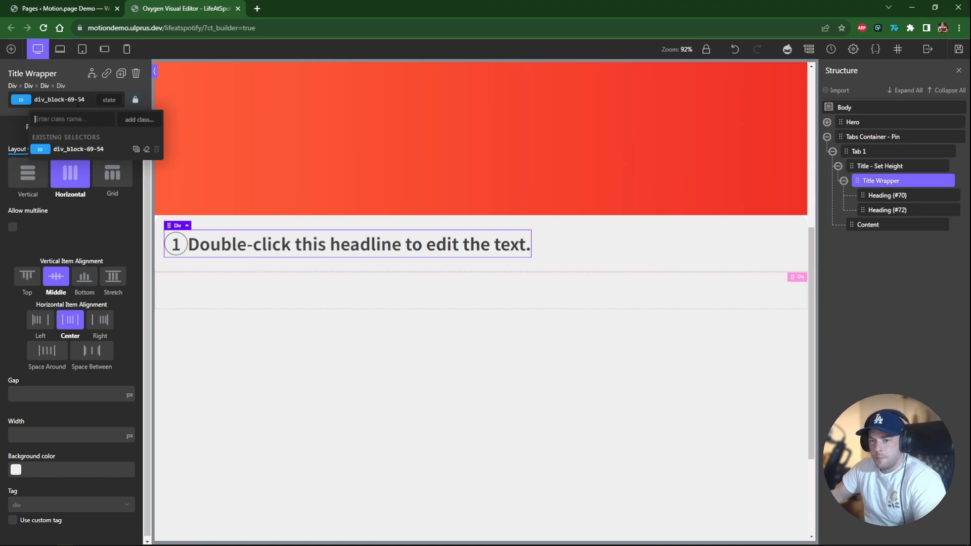
text(gap-xs)
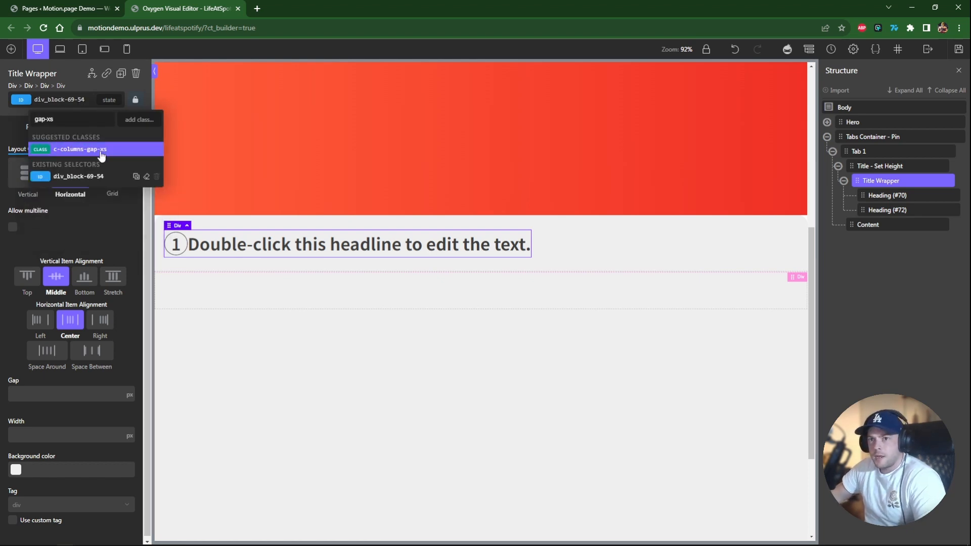
click(76, 147)
Change the new heading's text to "Who we are...".
double_click(256, 245)
text(Who we)
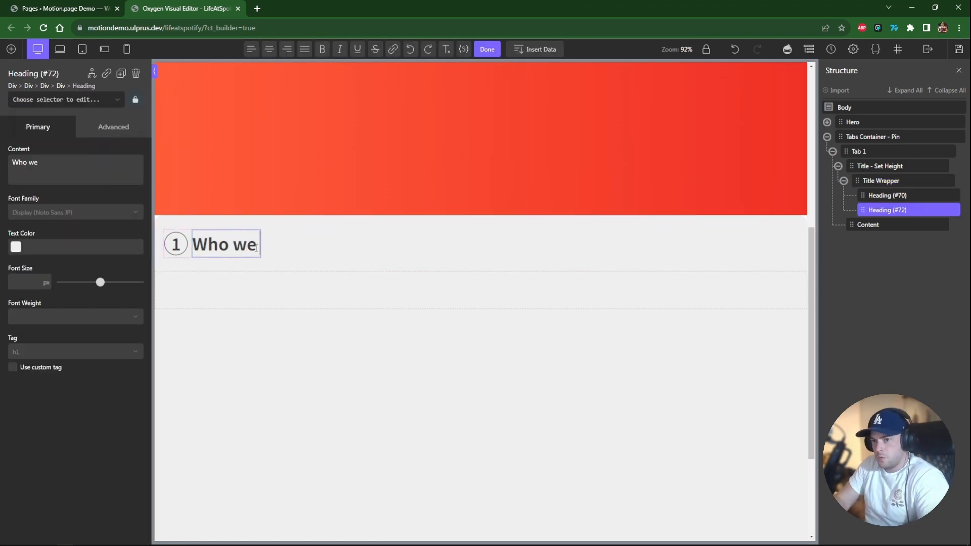
text( are...)
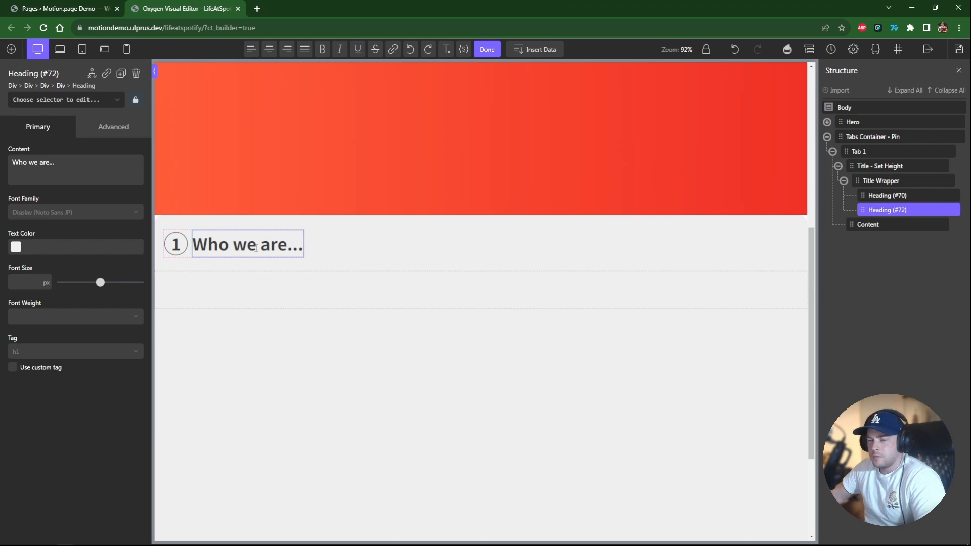
click(359, 250)
click(436, 264)
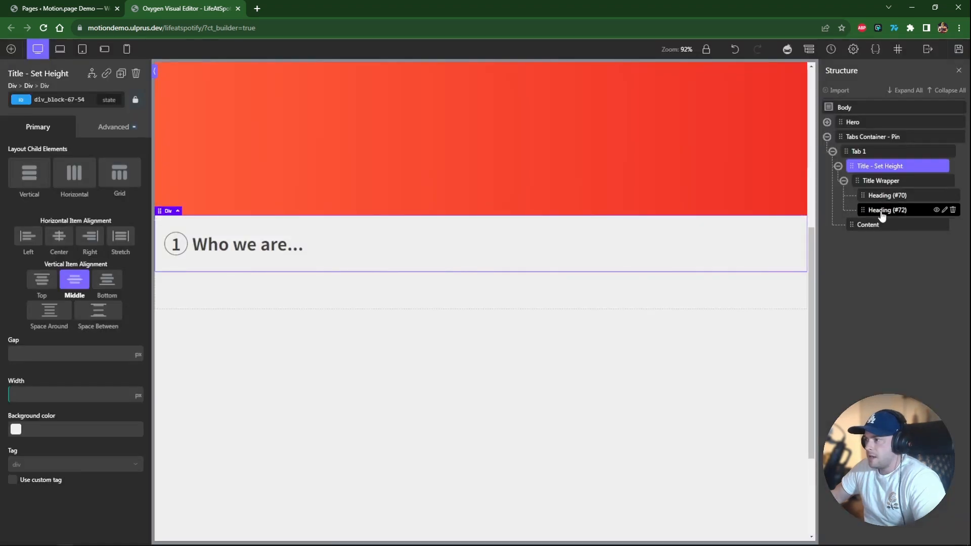
Add a section inside the Content div.
click(844, 181)
click(867, 195)
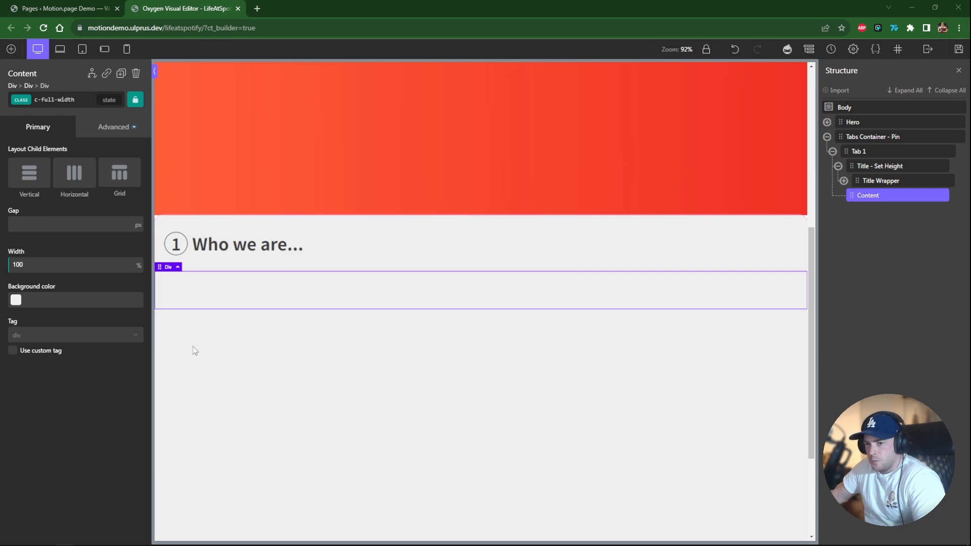
click(11, 49)
click(29, 139)
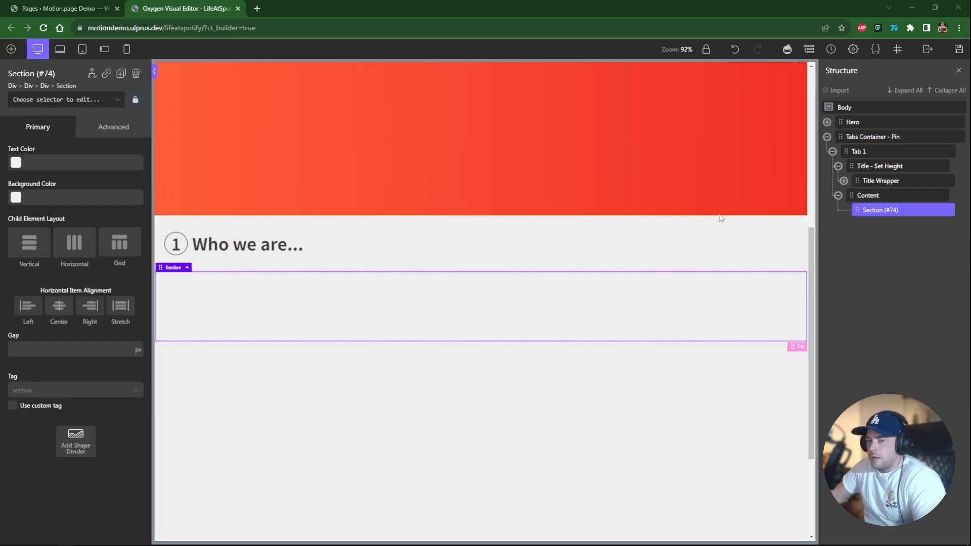
Add a div inside the section and give it the classes c-columns-1-2, c-columns-gap-m and c-stretch.
click(12, 49)
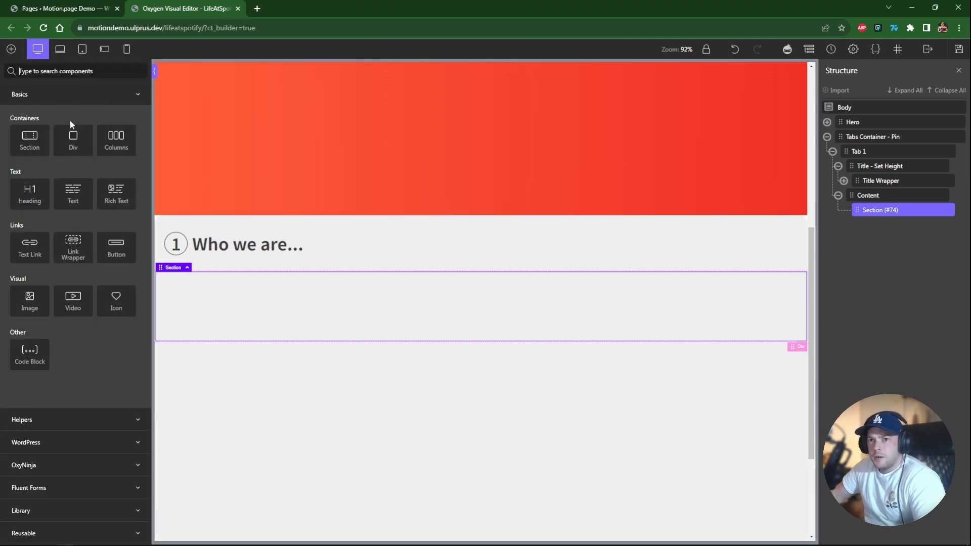
click(74, 141)
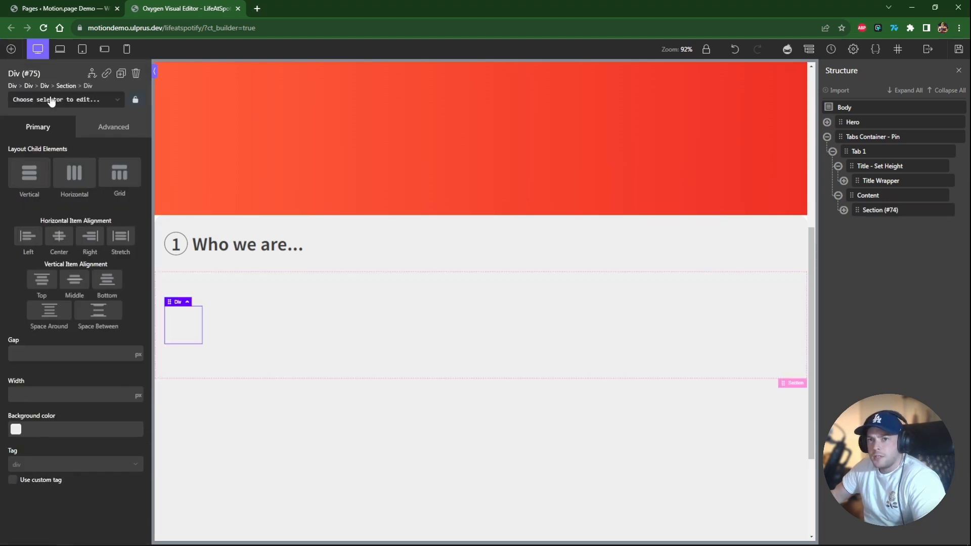
click(102, 100)
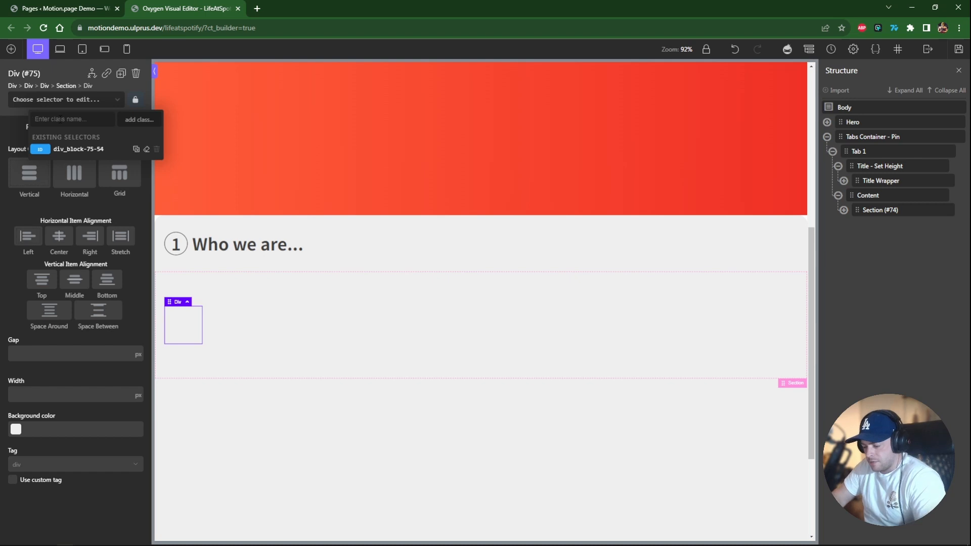
text(c-columns-1-2)
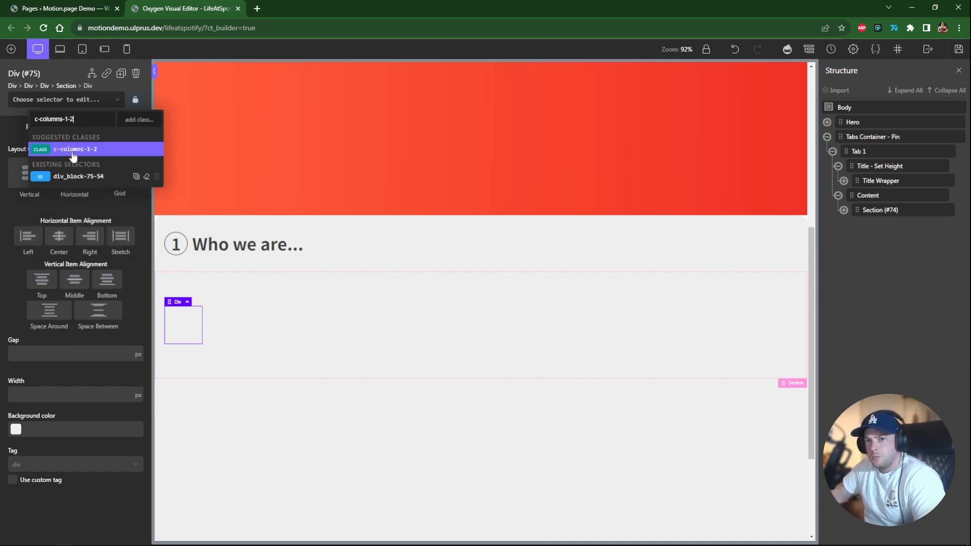
key(Return)
text(gap-m)
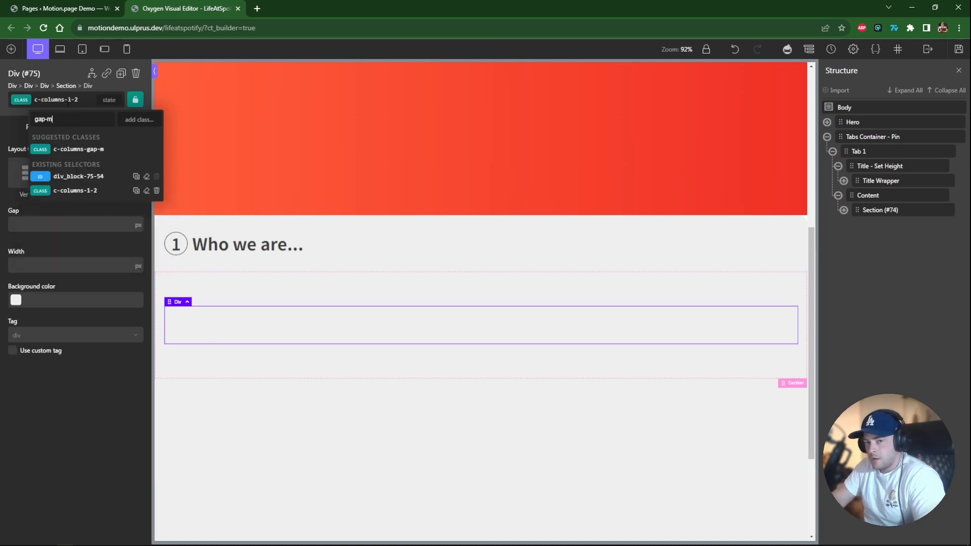
key(Down)
key(Return)
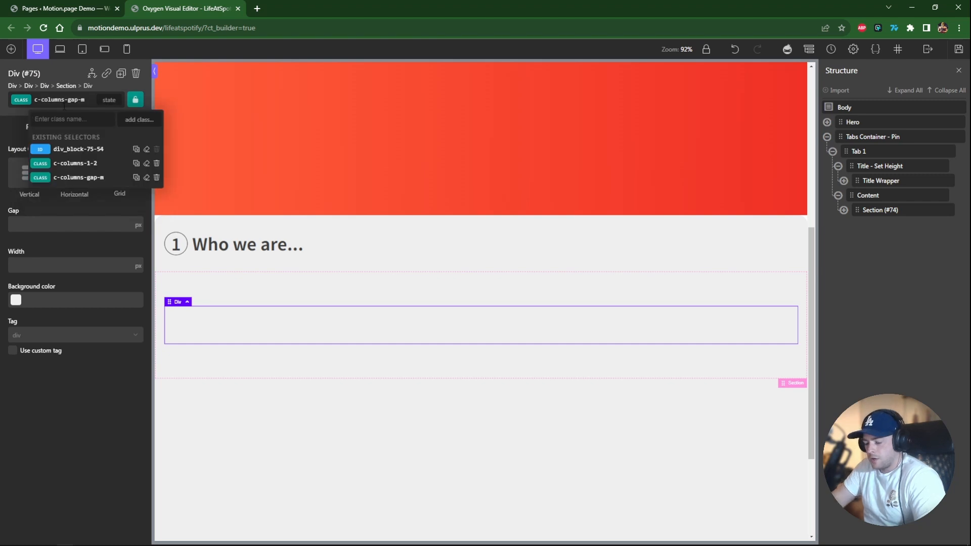
text(stre)
click(87, 152)
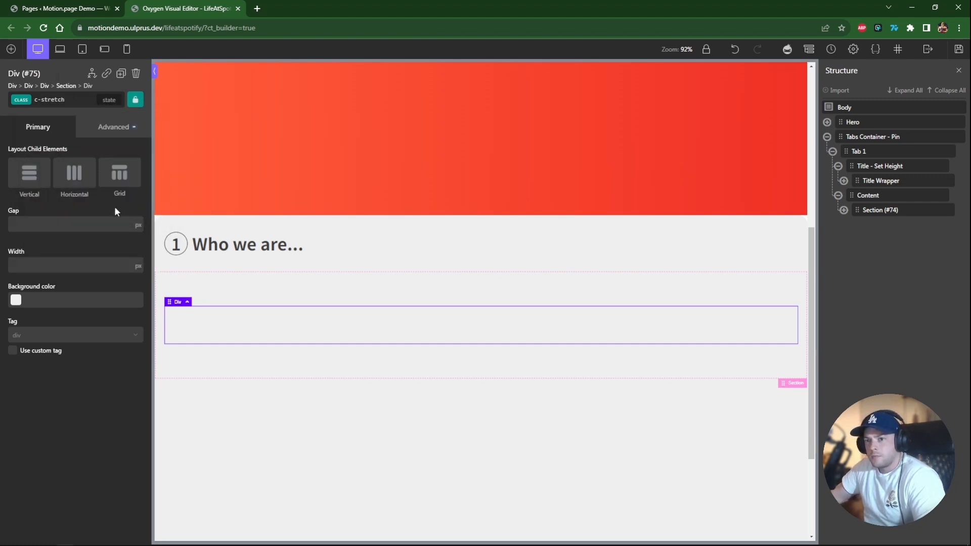
Add two child divs to the column grid and set the second div's height to 350 px.
click(15, 51)
click(74, 142)
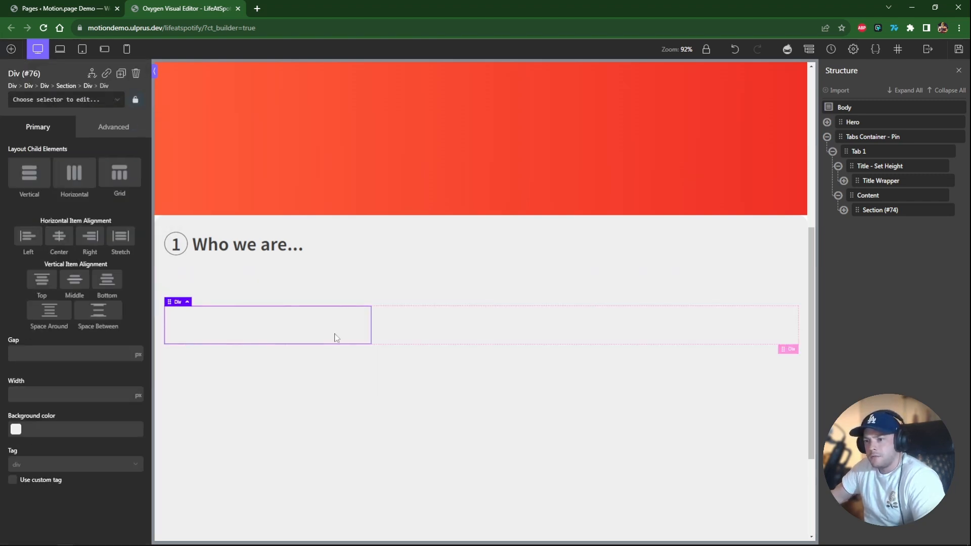
key(ctrl+d)
key(w)
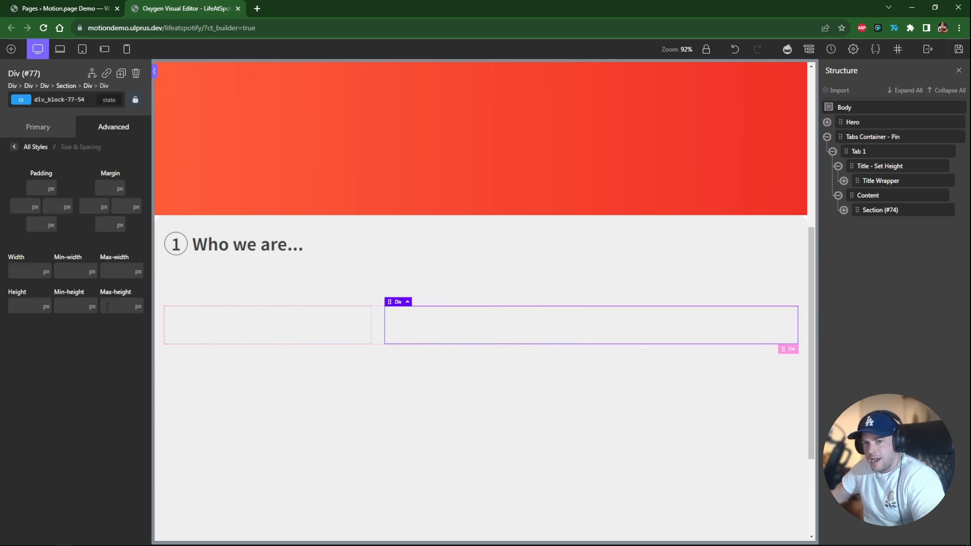
text(350)
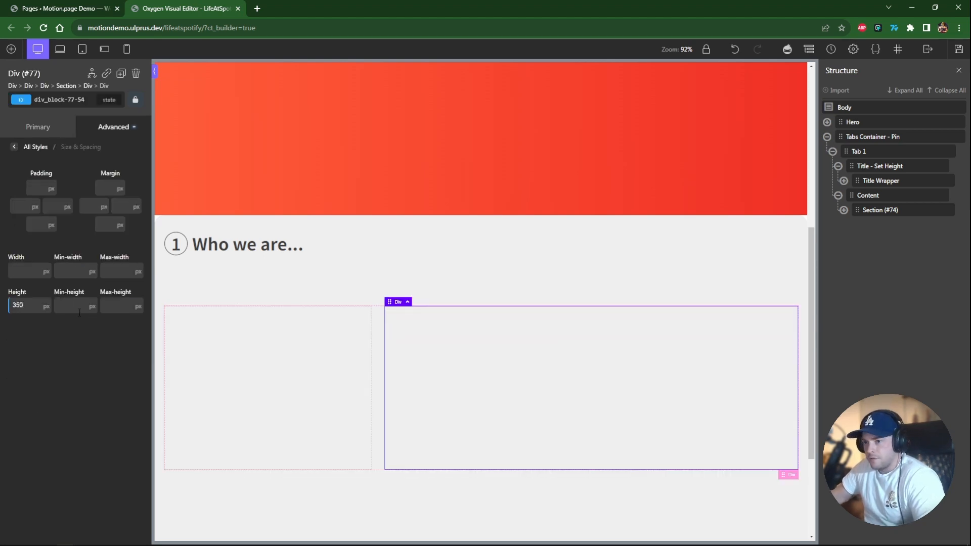
Insert an image into the first child div using the pasted WhoWeAre-b-940.jpg image URL.
click(329, 408)
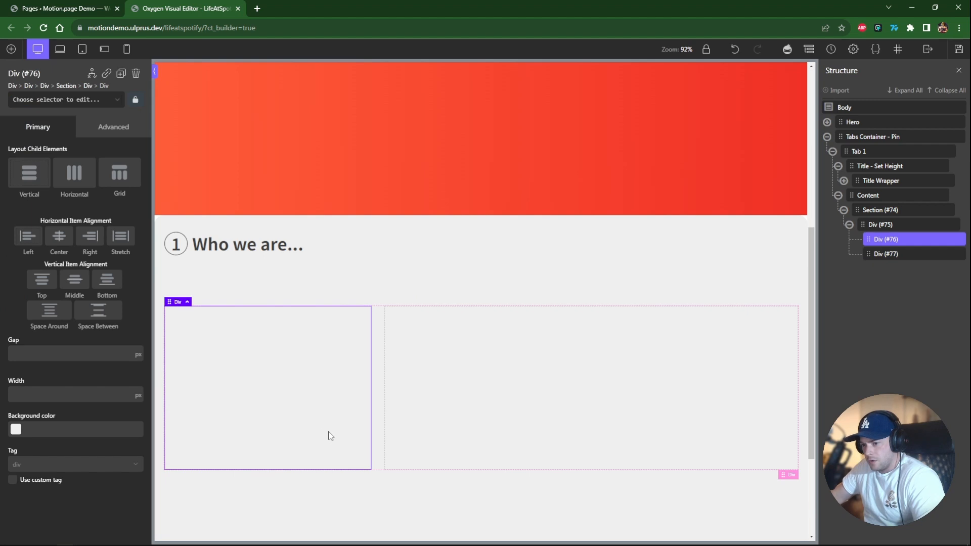
click(415, 427)
click(293, 410)
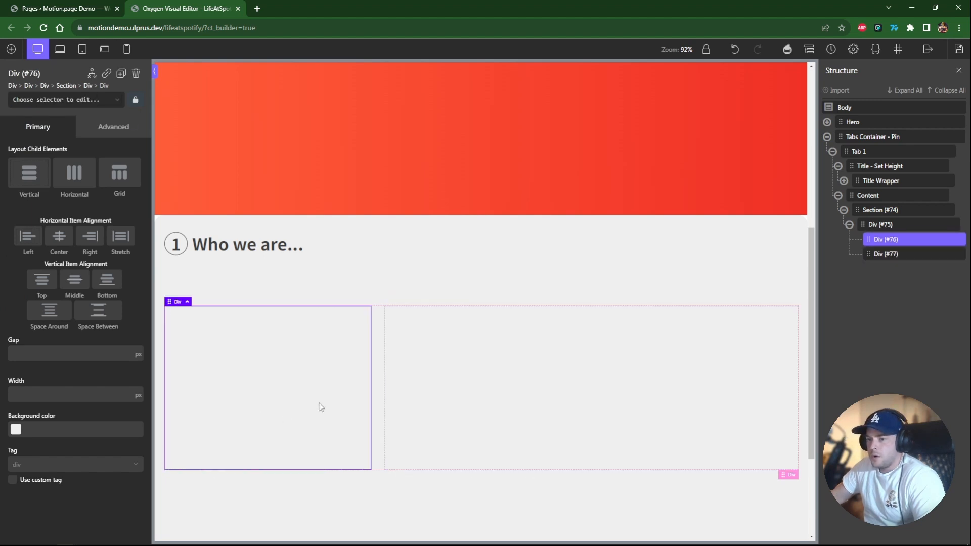
click(11, 48)
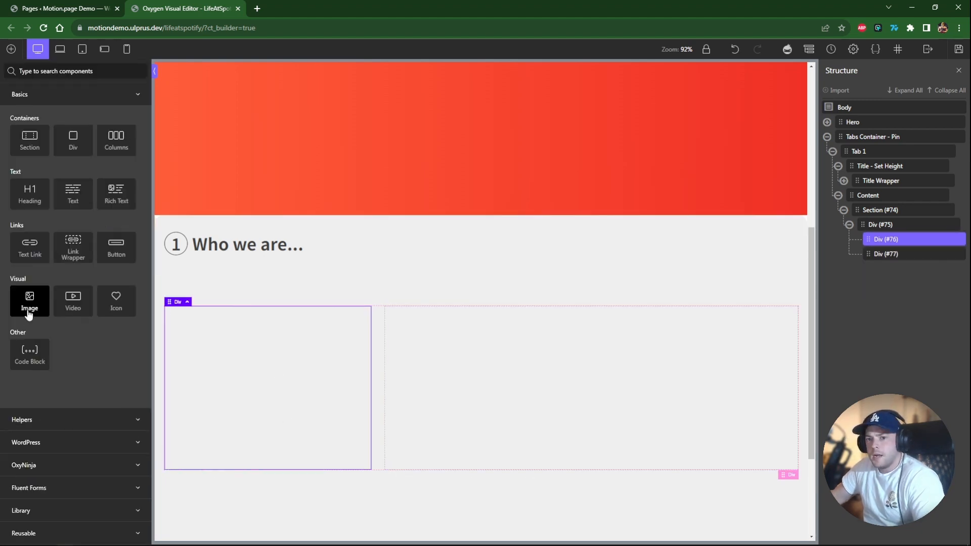
click(32, 303)
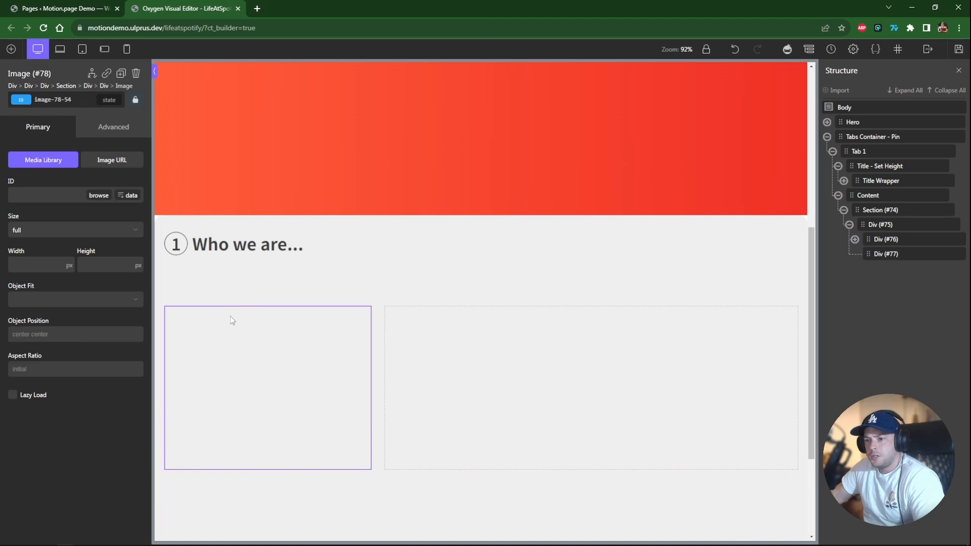
click(112, 160)
click(53, 195)
key(ctrl+v)
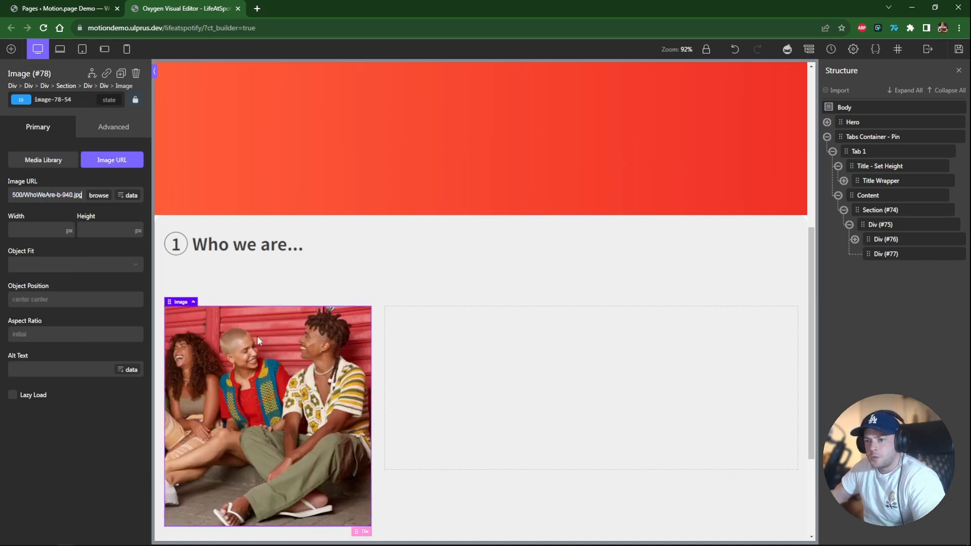
Give the image the c-rounded class.
scroll(321, 348, down, 2)
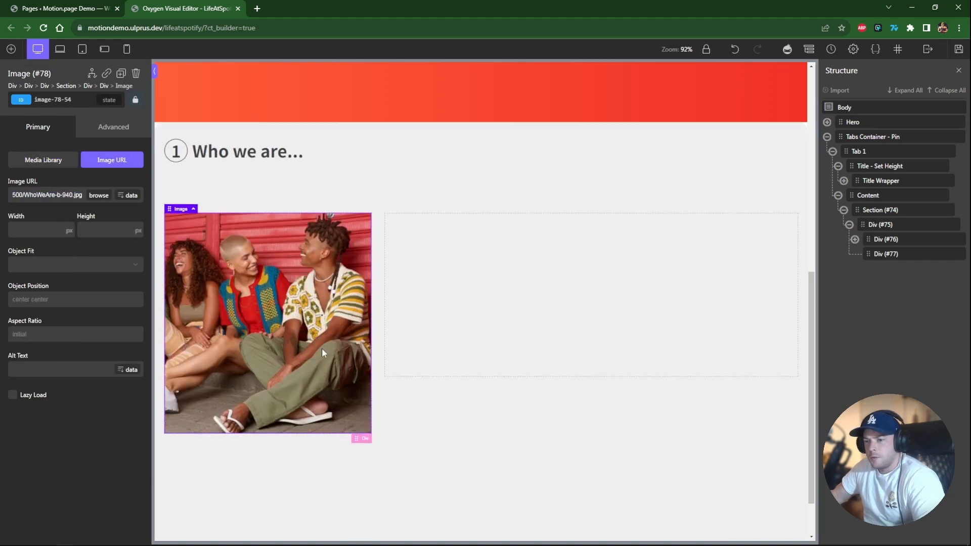
click(55, 99)
text(ro)
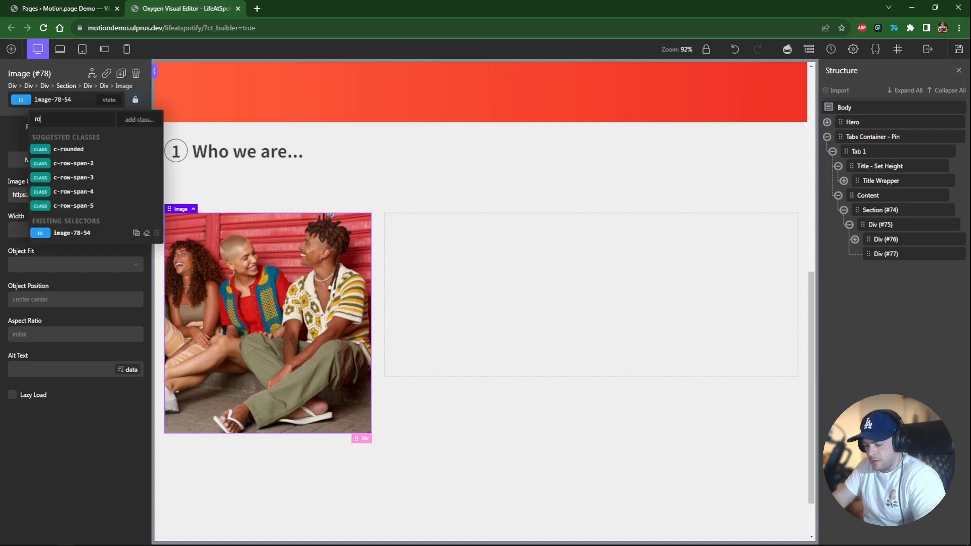
text(unded)
click(68, 149)
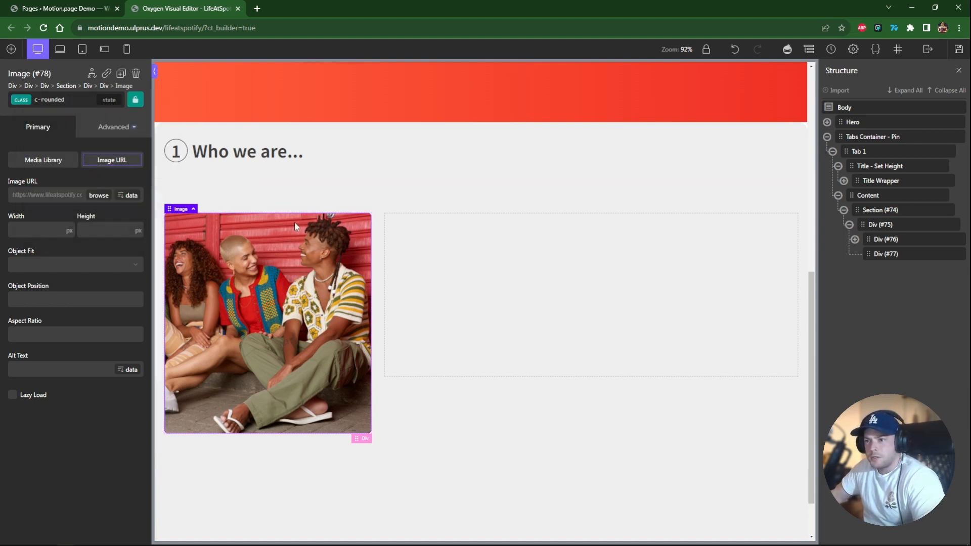
Rename the grid div to Grid and its two child divs to Left and Right.
click(494, 328)
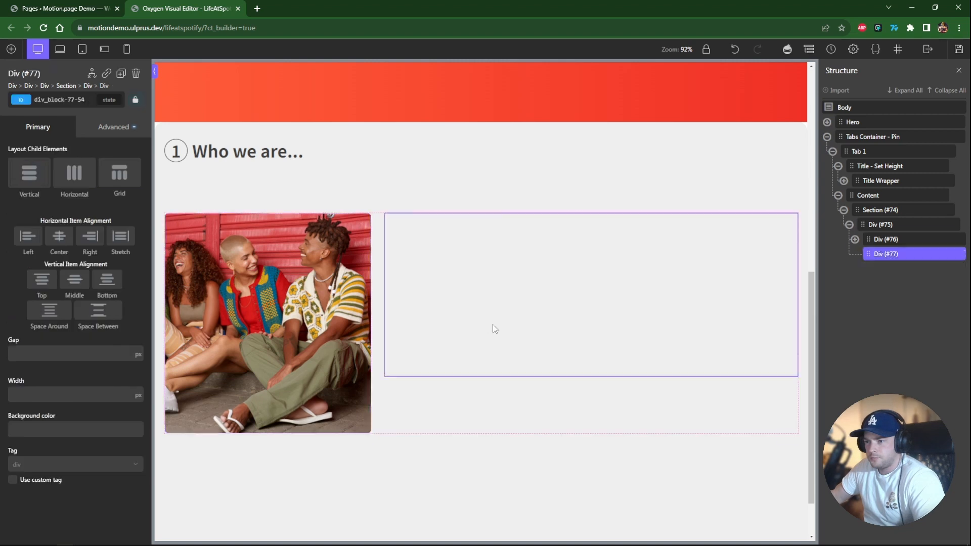
double_click(883, 241)
text(Left)
key(Return)
click(880, 224)
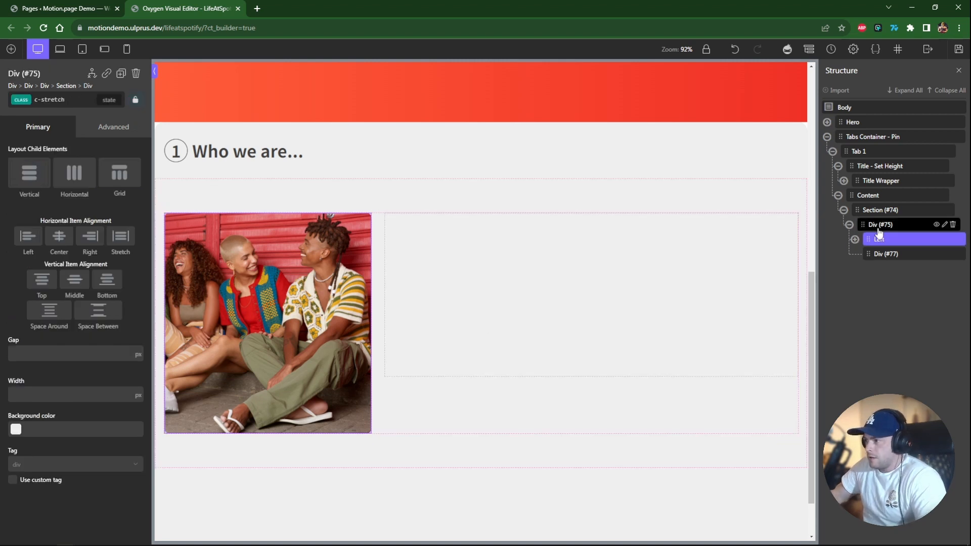
double_click(879, 225)
text(Grid)
key(Return)
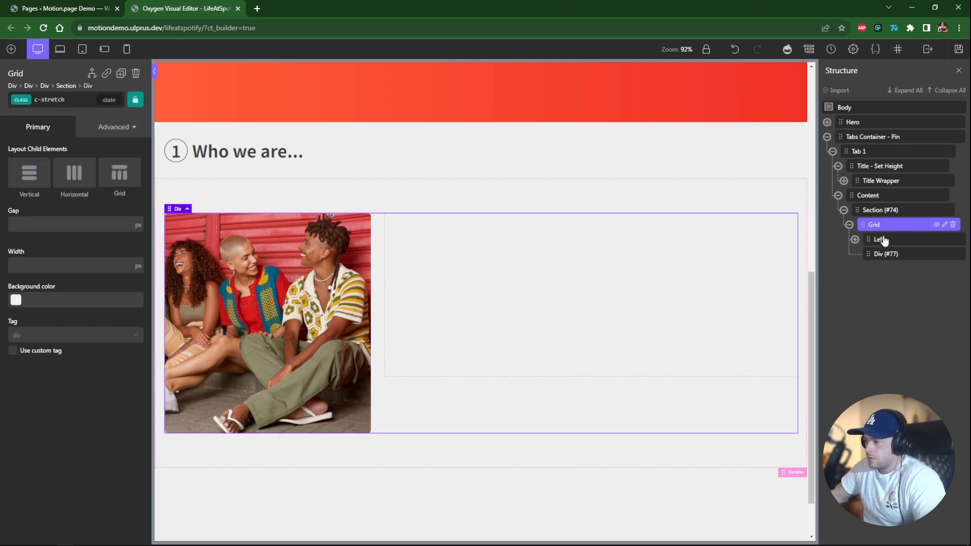
click(884, 254)
double_click(884, 254)
text(Right)
key(Return)
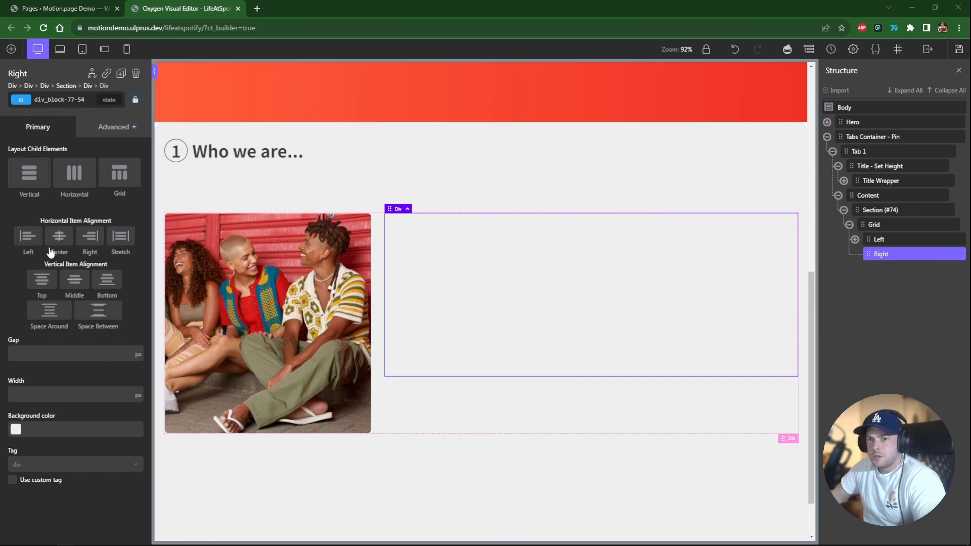
Align the Right div's content to the vertical middle and add the c-owl-m class.
click(76, 281)
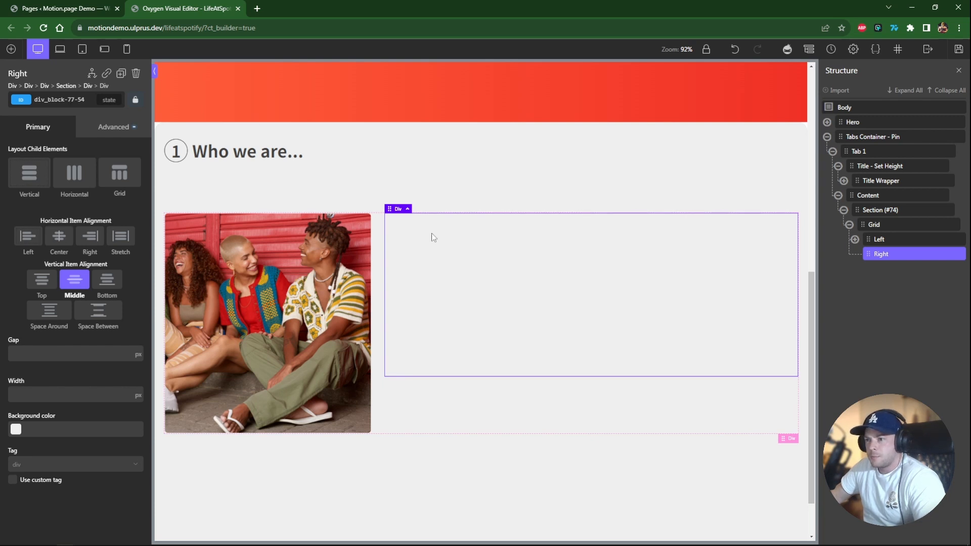
click(58, 99)
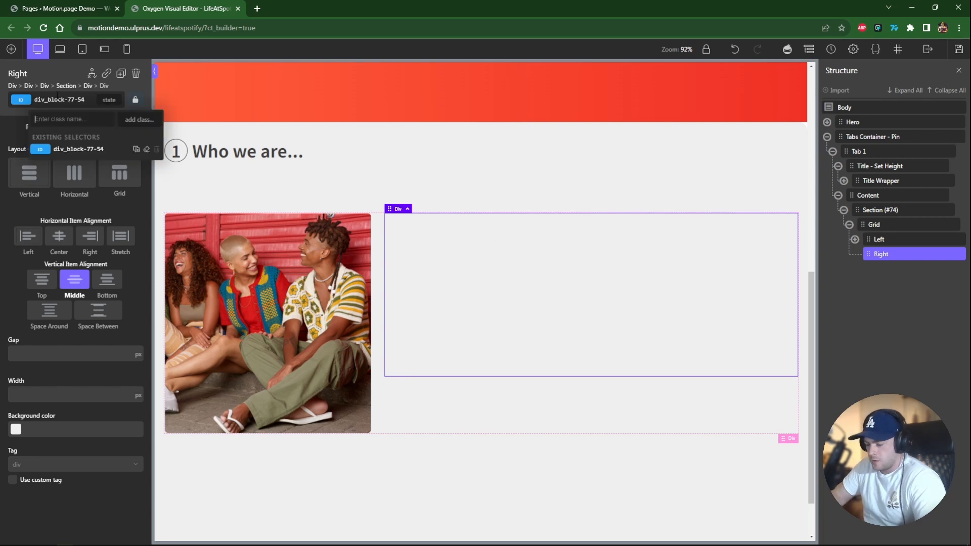
text(owl-m)
click(74, 151)
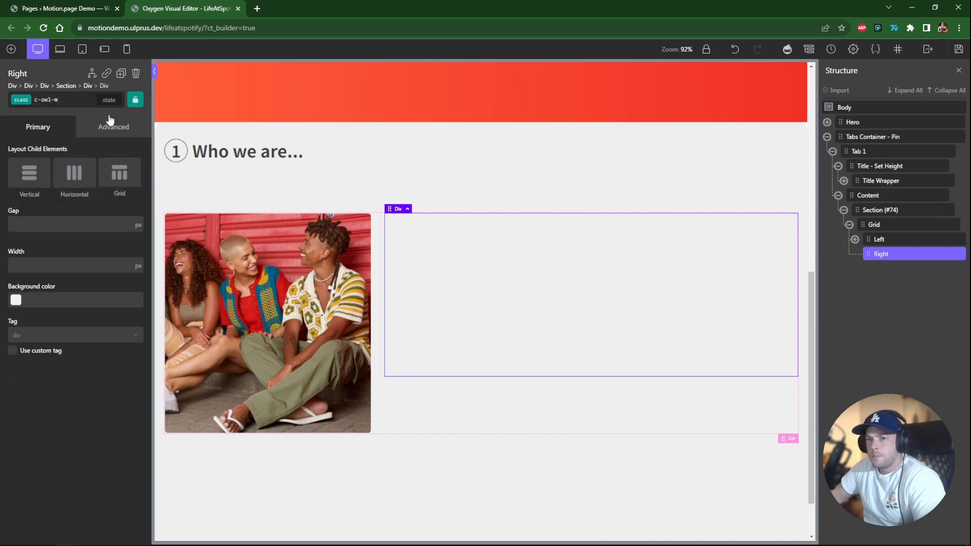
Add a heading to the Right div reading "Who we are...".
click(11, 49)
click(33, 187)
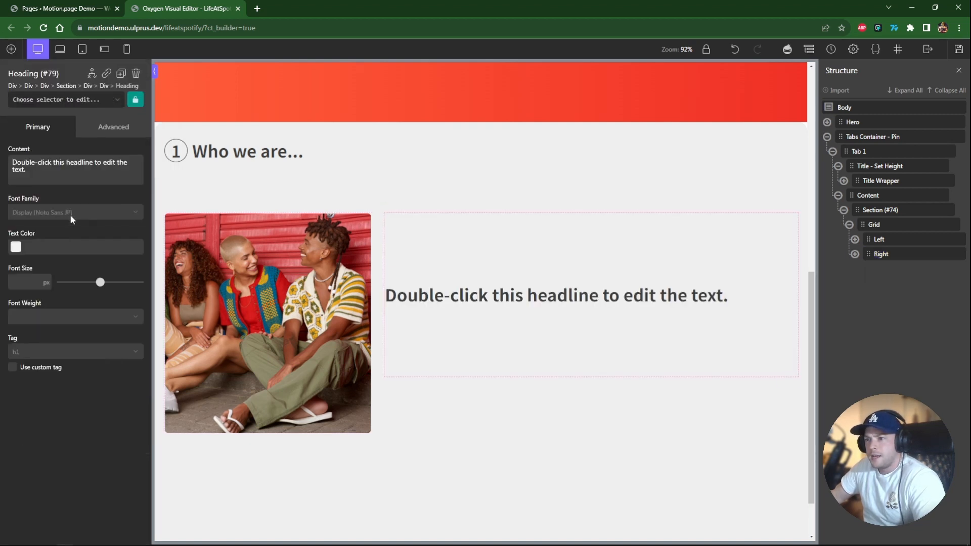
double_click(418, 297)
text(Who we are.,.)
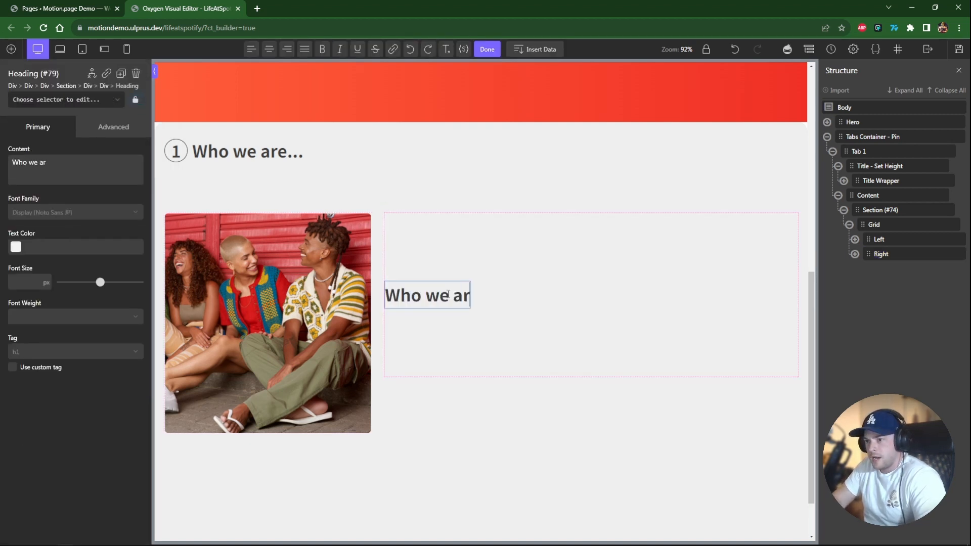
key(BackSpace)
key(BackSpace)
text(..)
click(445, 268)
Add a text element below the heading in the Right div.
click(11, 49)
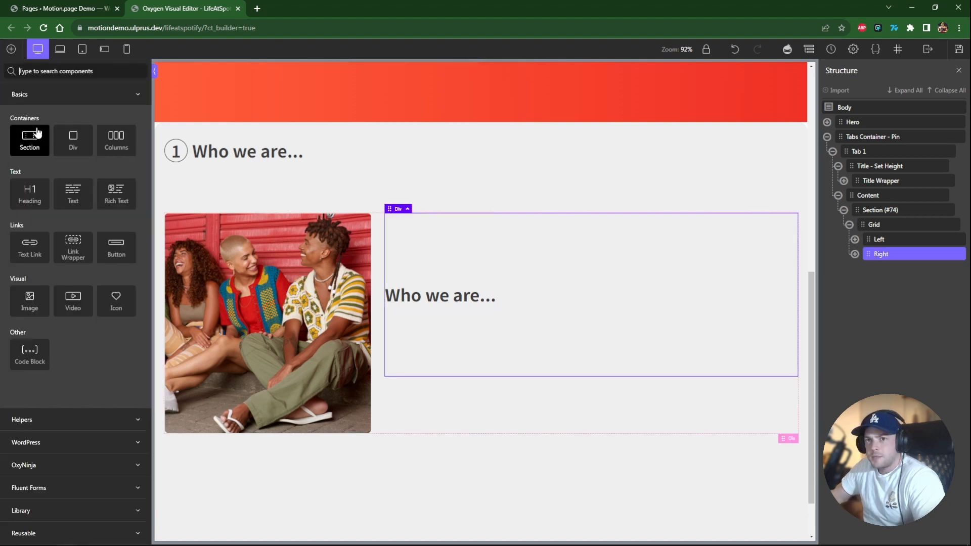
click(68, 202)
click(504, 321)
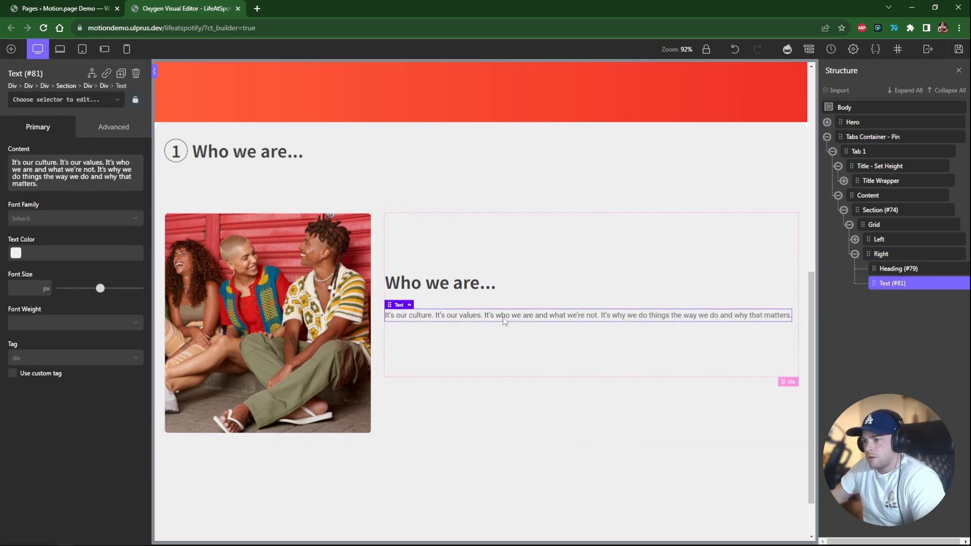
Give the text the c-text-xl class and set its font weight to 400.
click(41, 101)
text(text-)
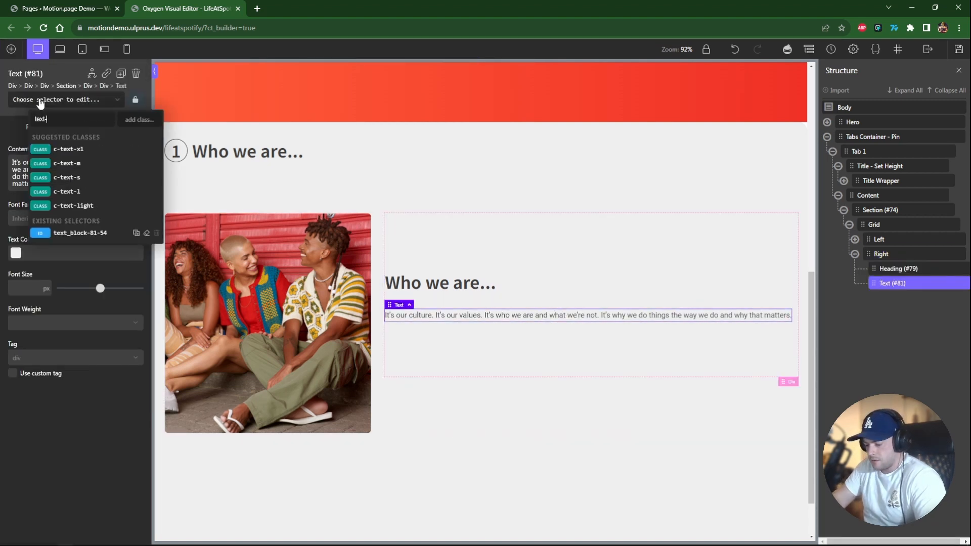
text(xl)
click(62, 148)
click(29, 253)
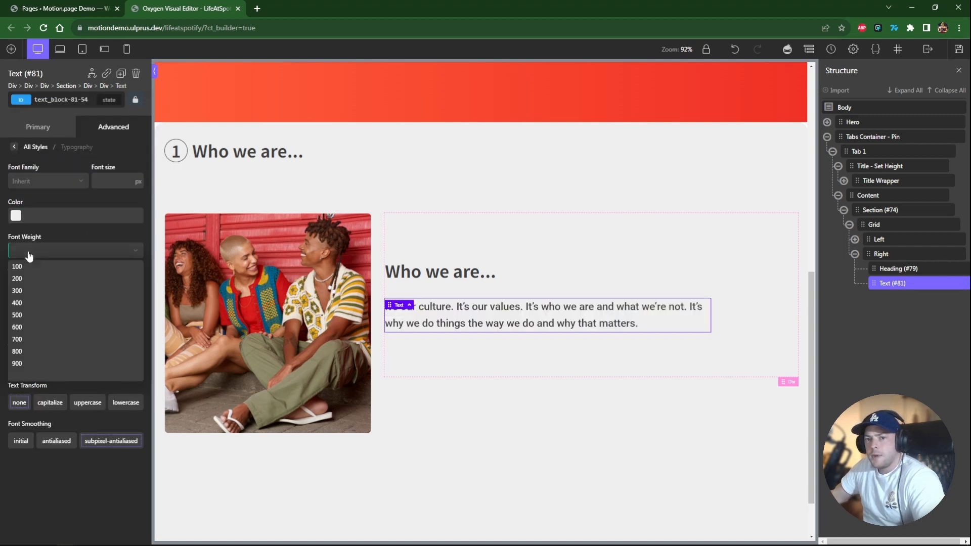
click(33, 317)
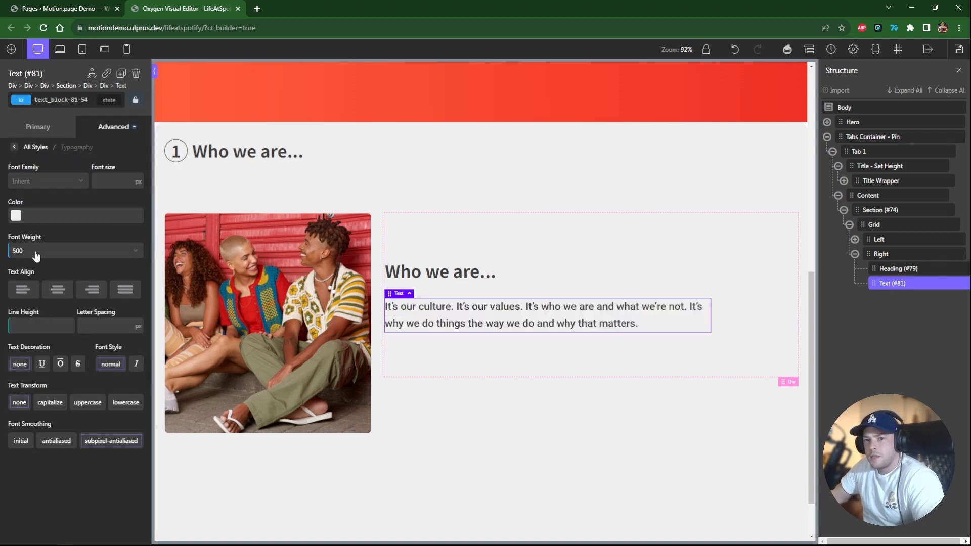
click(36, 257)
click(32, 299)
Copy the hero's Explore All Jobs button and paste it into the Right div below the text.
scroll(450, 217, up, 5)
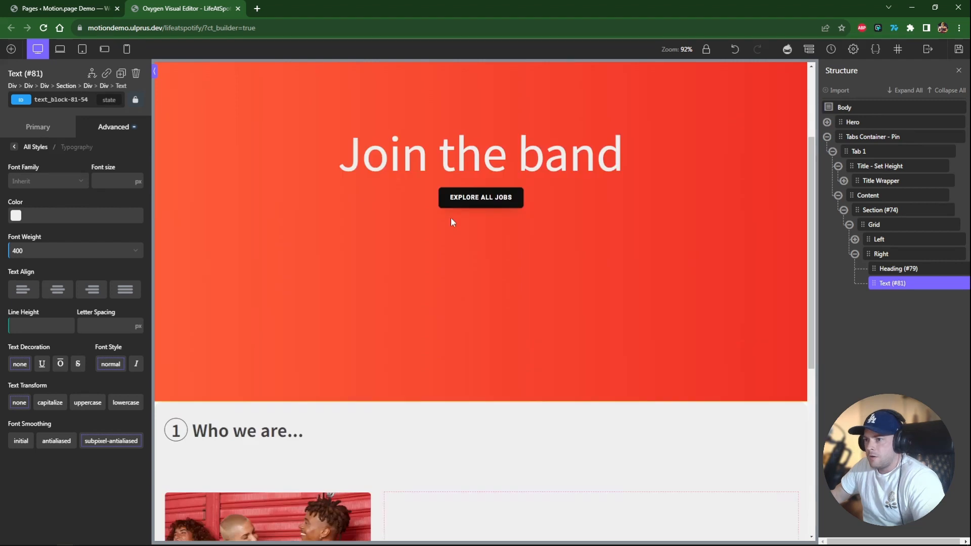
click(445, 199)
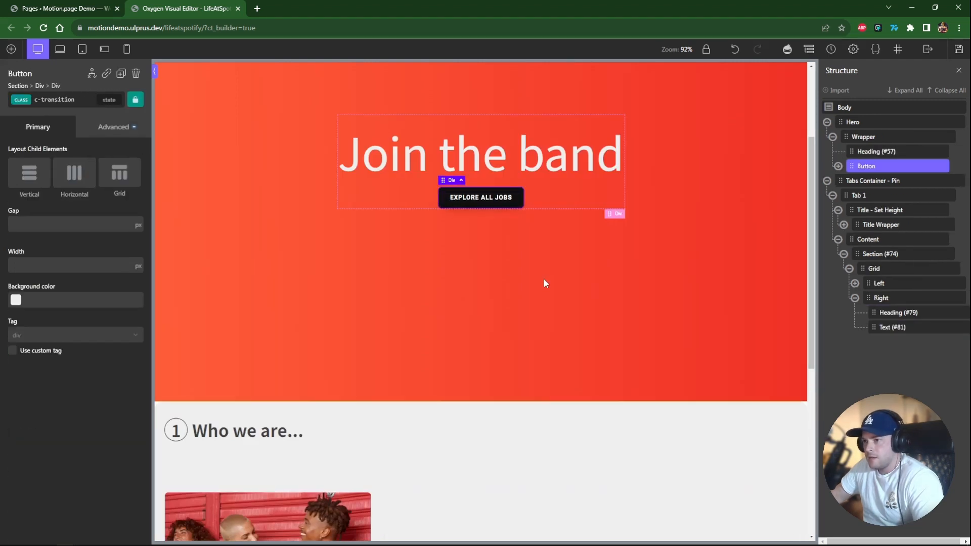
key(ctrl+c)
scroll(538, 302, down, 5)
click(559, 355)
key(ctrl+v)
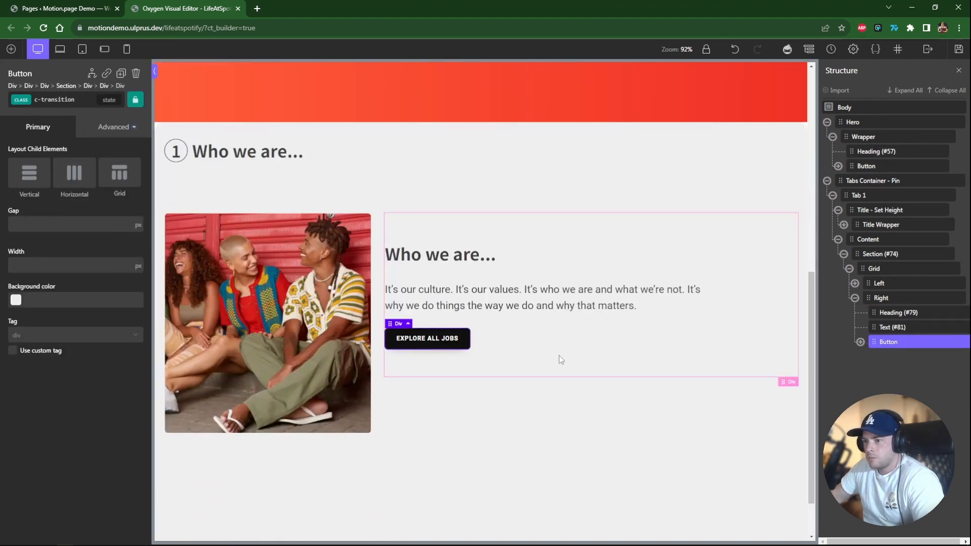
Duplicate Tab 1 and rename the copy Tab 2.
click(869, 195)
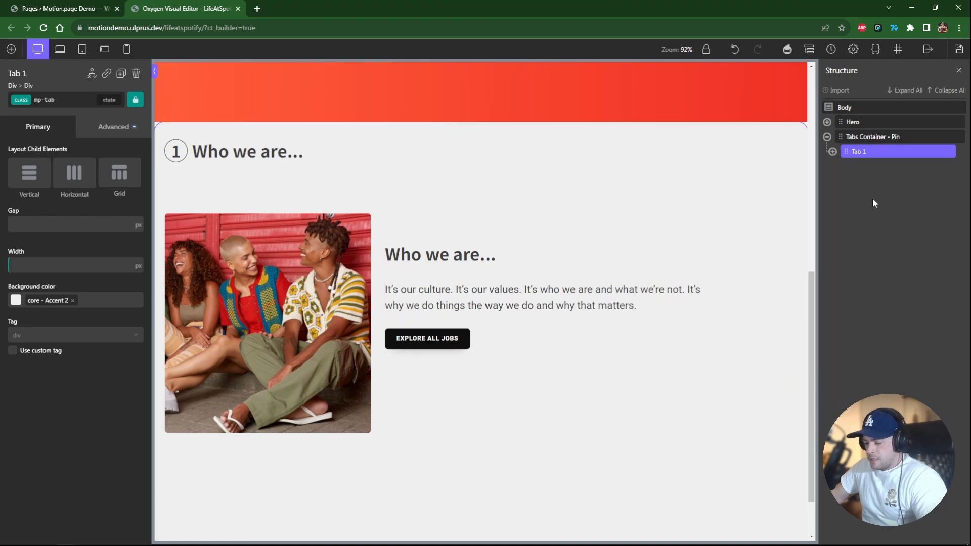
key(ctrl+d)
double_click(874, 167)
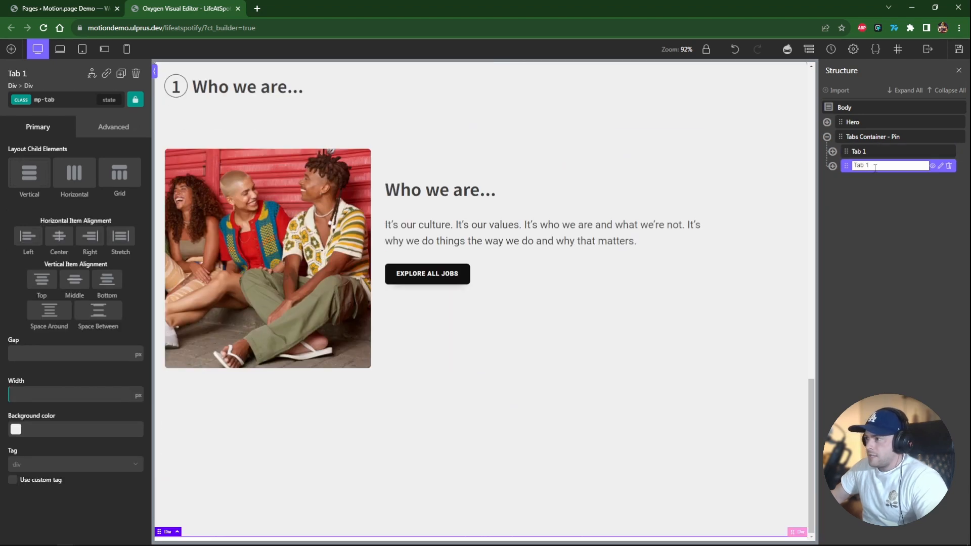
text(2)
key(Return)
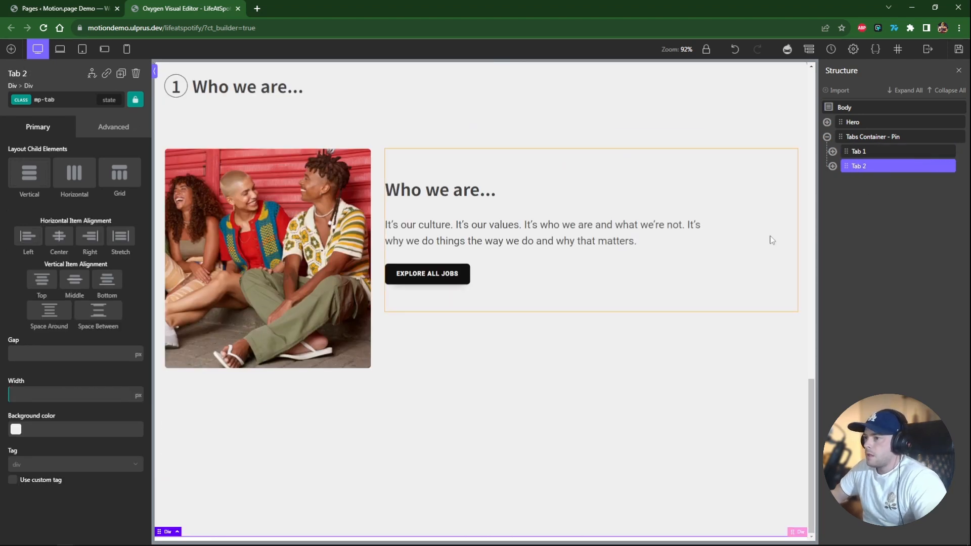
Set the Tabs Container - Pin's position to relative.
scroll(659, 299, up, 4)
scroll(637, 303, up, 7)
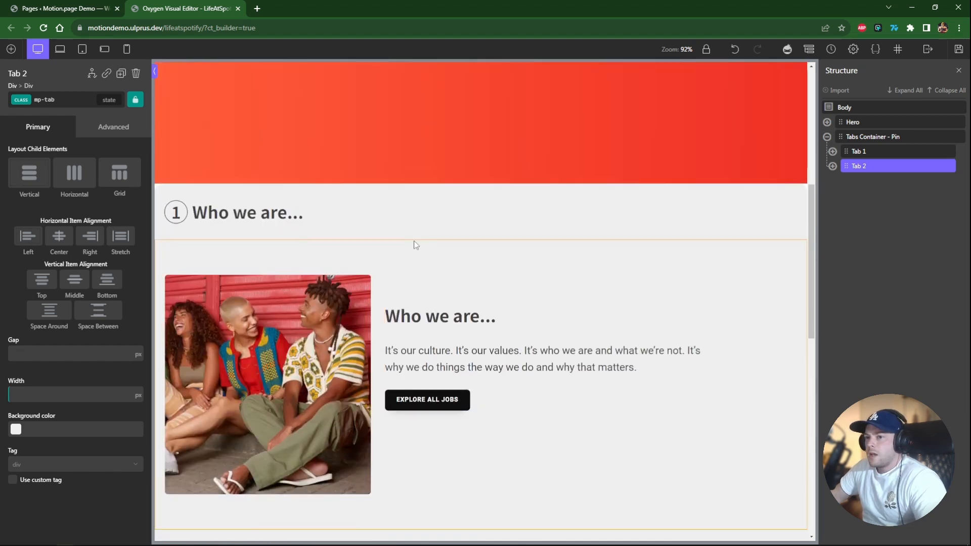
scroll(408, 283, down, 4)
scroll(422, 349, up, 4)
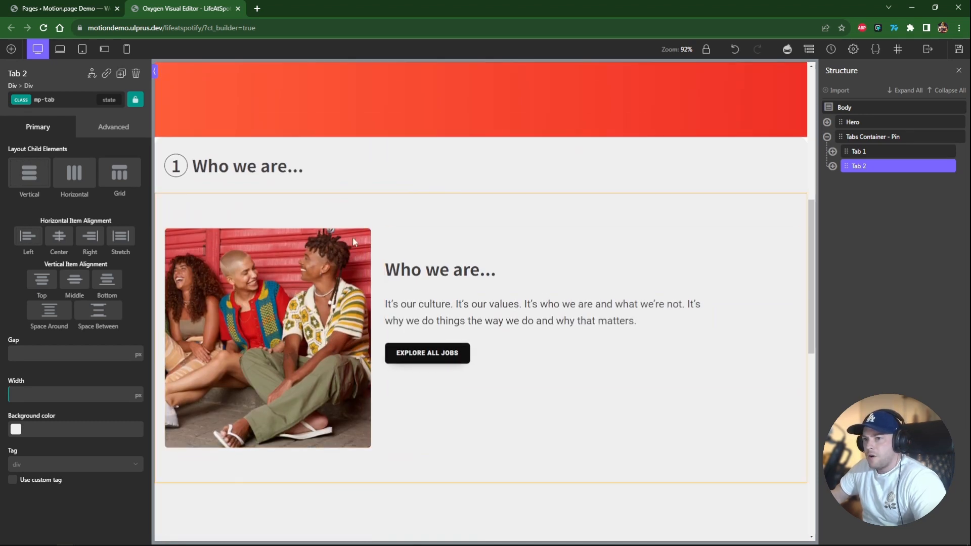
scroll(416, 432, down, 5)
scroll(388, 310, up, 3)
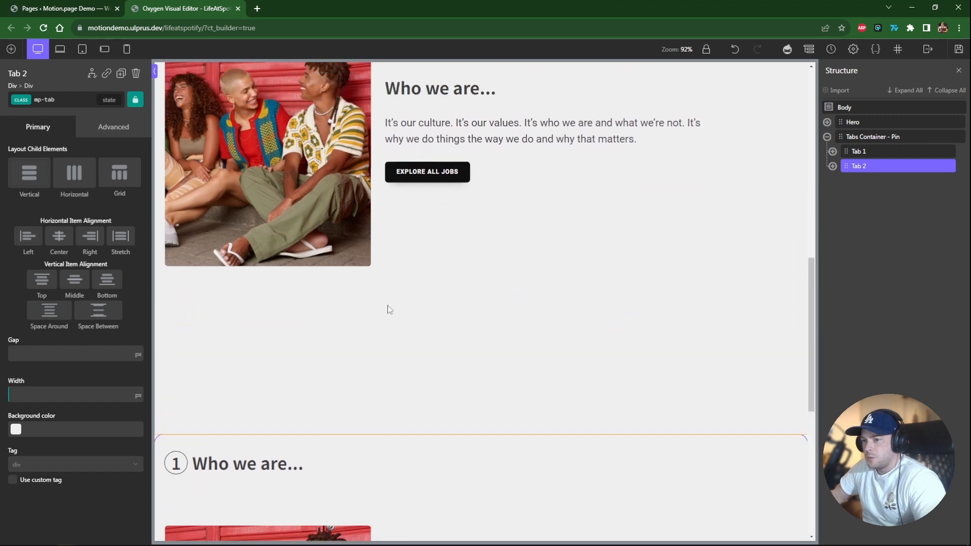
scroll(401, 147, up, 3)
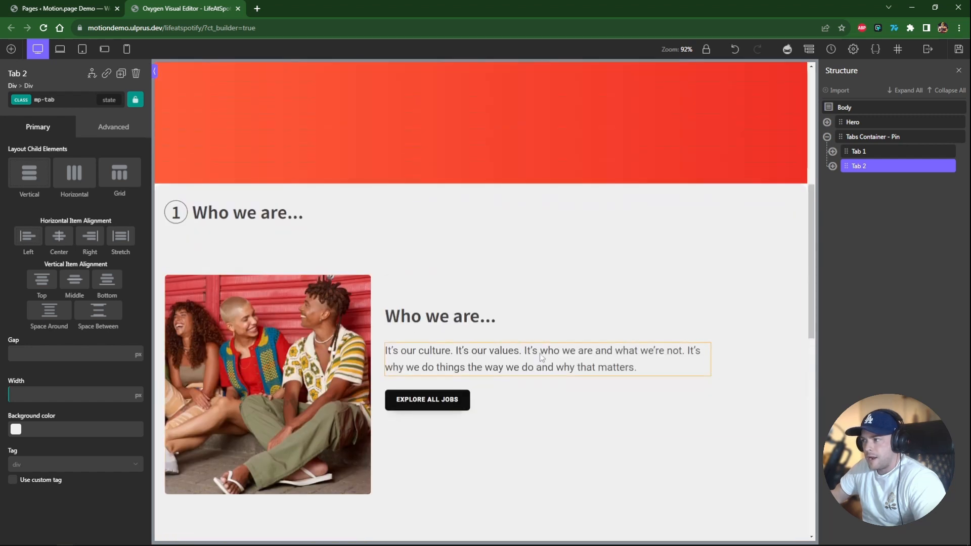
click(890, 136)
click(104, 128)
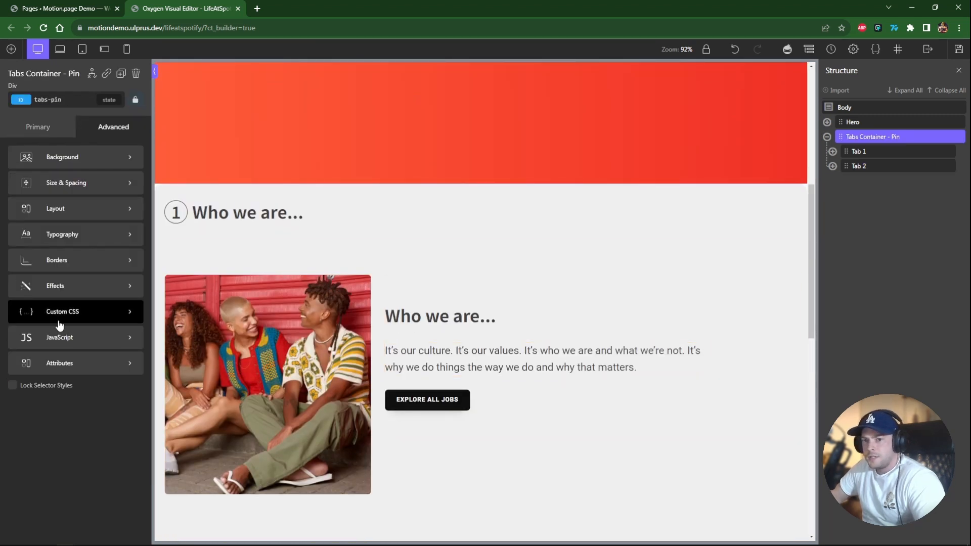
click(65, 208)
scroll(83, 405, down, 5)
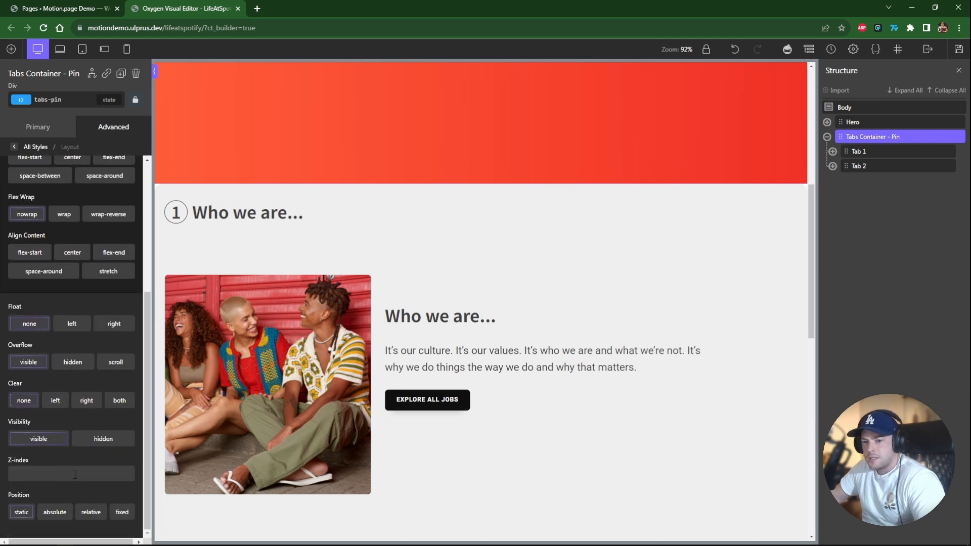
click(88, 512)
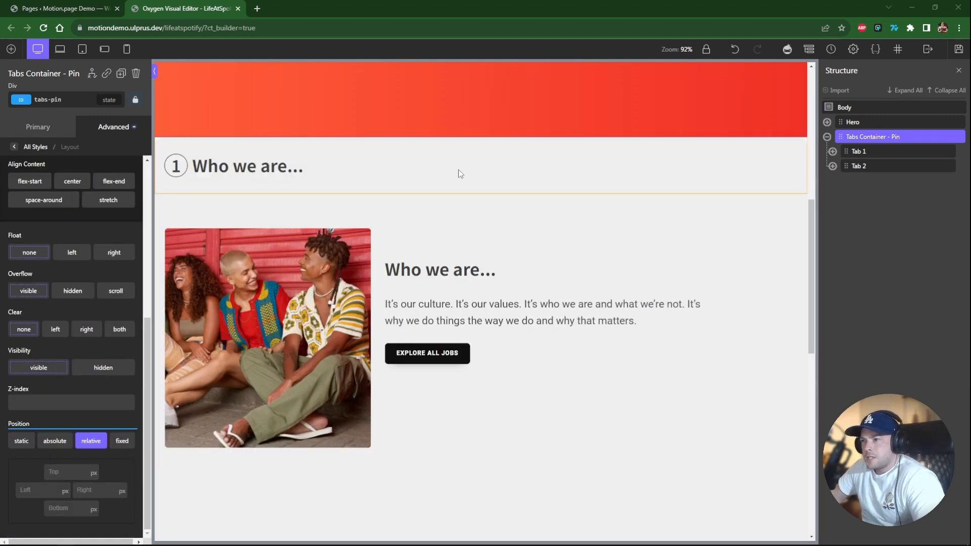
Switch Tab 2 to its own ID selector and rename it tab-2.
click(858, 151)
scroll(332, 297, up, 5)
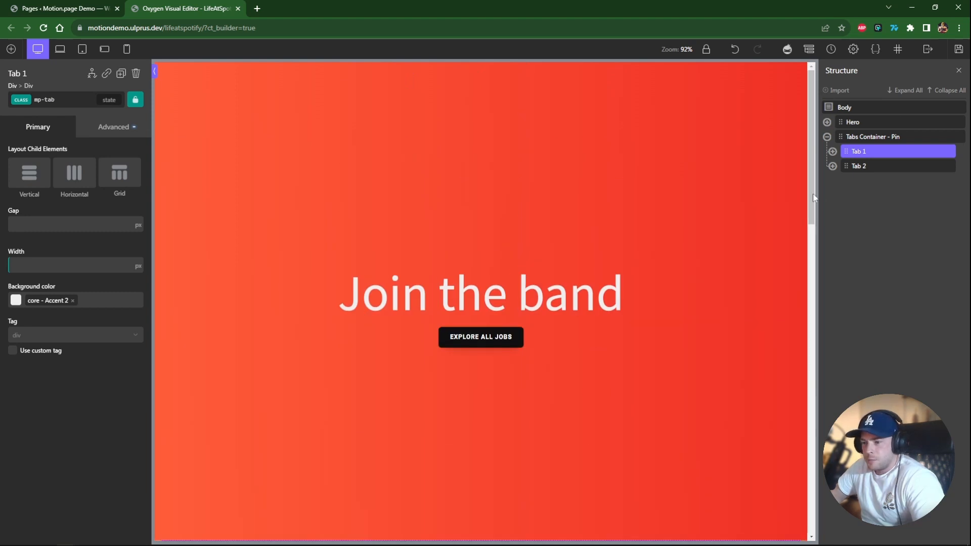
scroll(814, 202, down, 8)
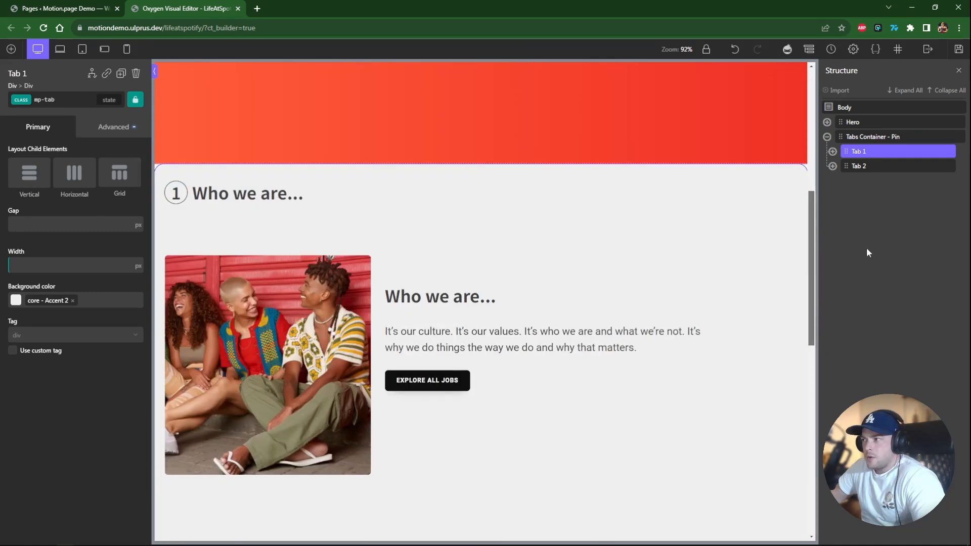
click(865, 167)
click(75, 106)
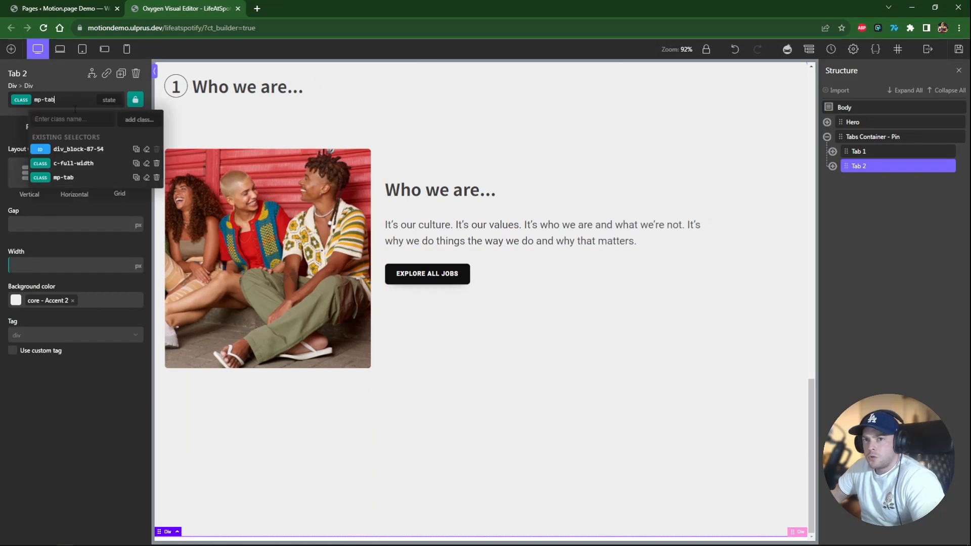
click(79, 149)
click(88, 104)
click(89, 103)
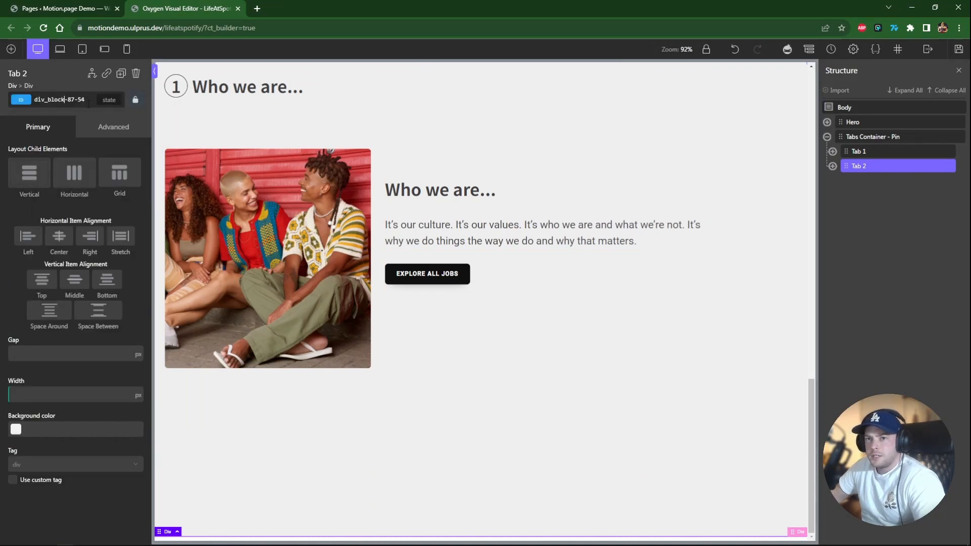
double_click(88, 104)
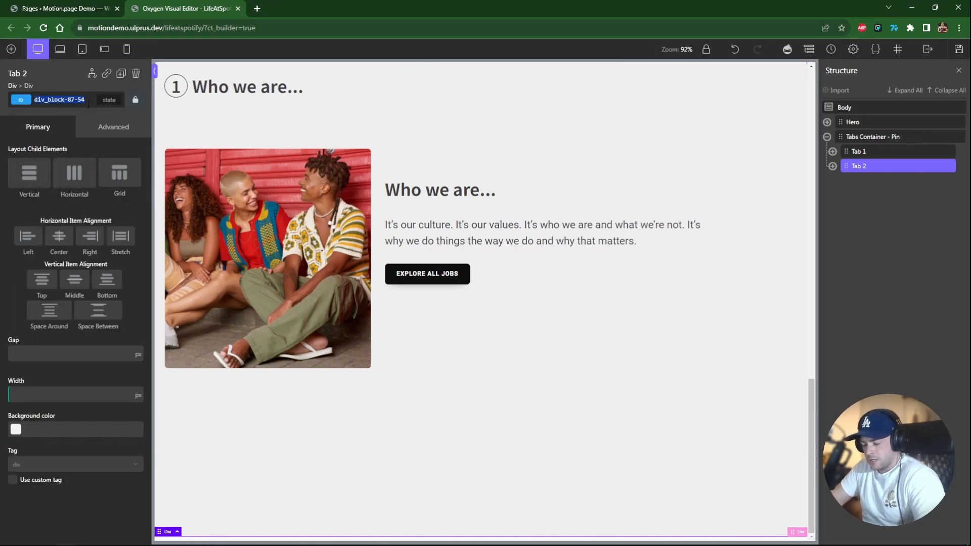
text(tab-2)
Set Tab 2's position to absolute with a top offset of 120 px.
click(113, 126)
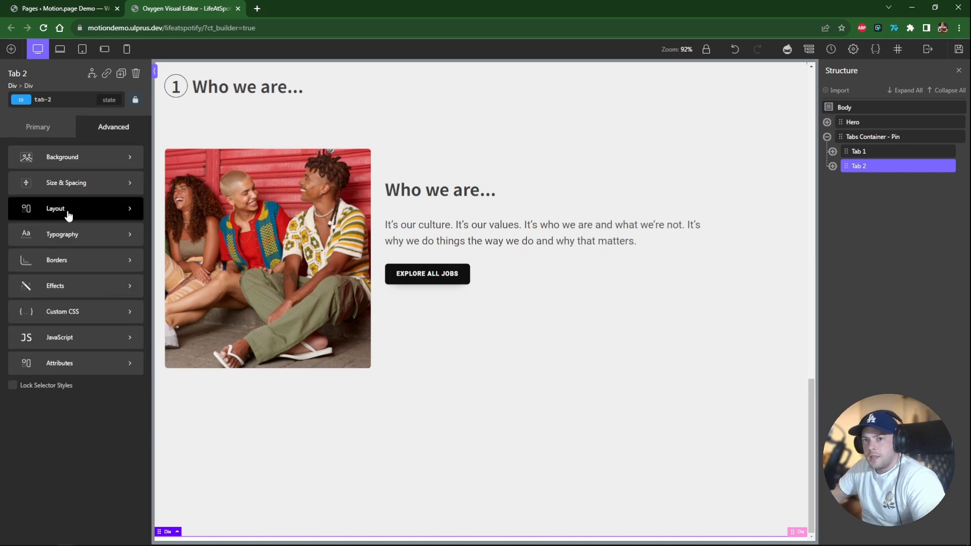
click(70, 214)
scroll(85, 431, down, 5)
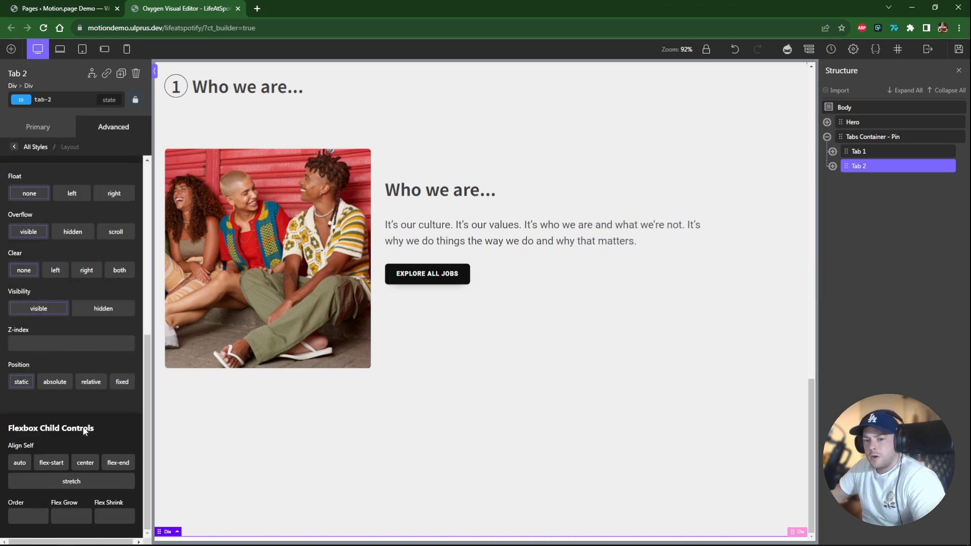
click(56, 386)
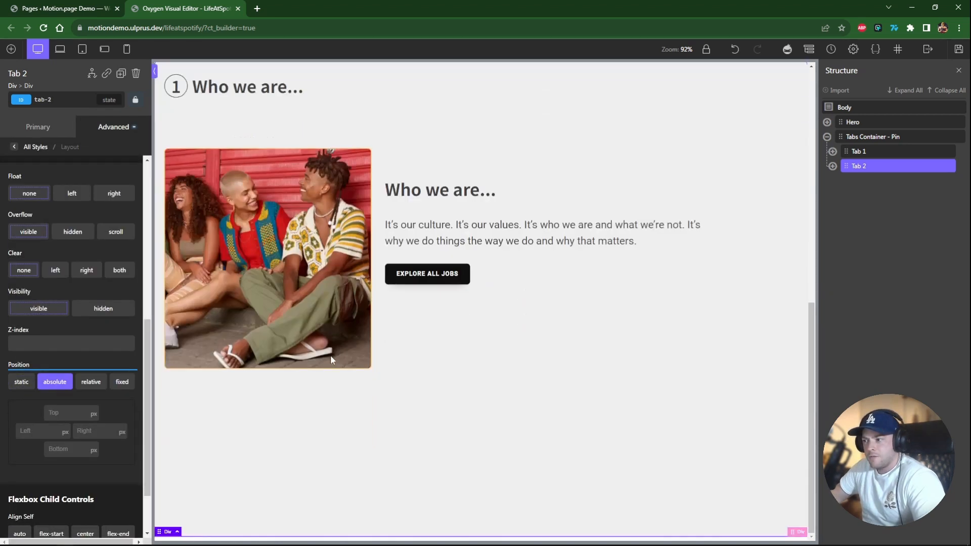
scroll(331, 358, up, 4)
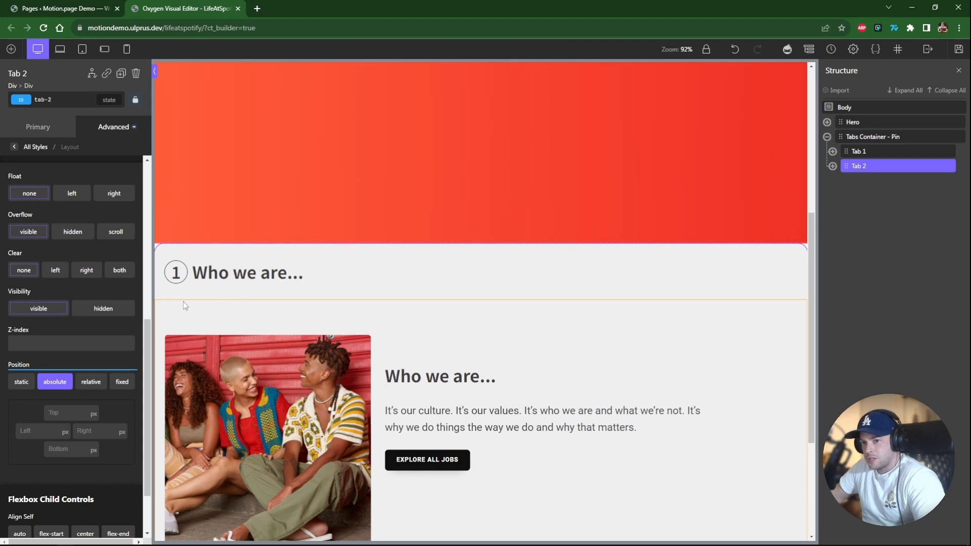
click(64, 410)
text(120)
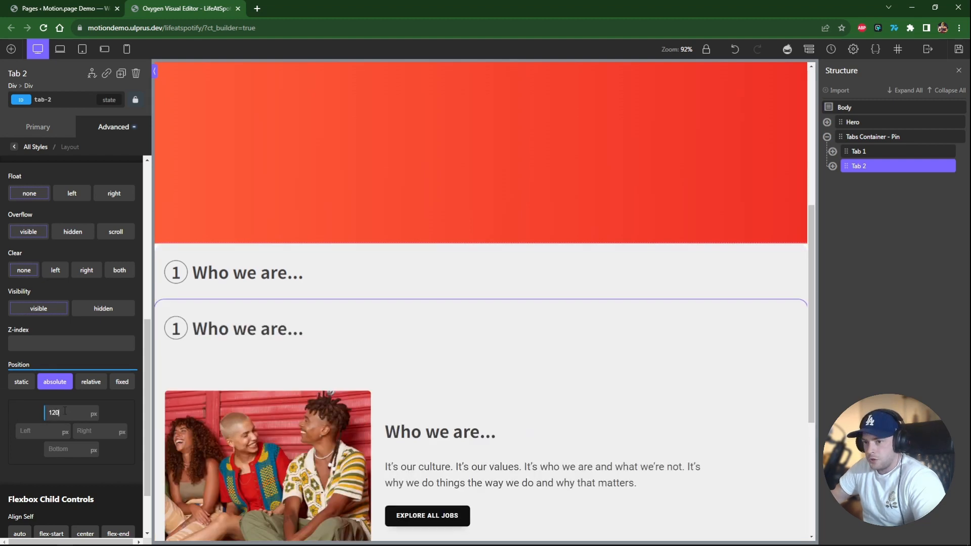
Change Tab 2's title number to 2 and its title to "Where we belong...".
click(178, 329)
click(179, 333)
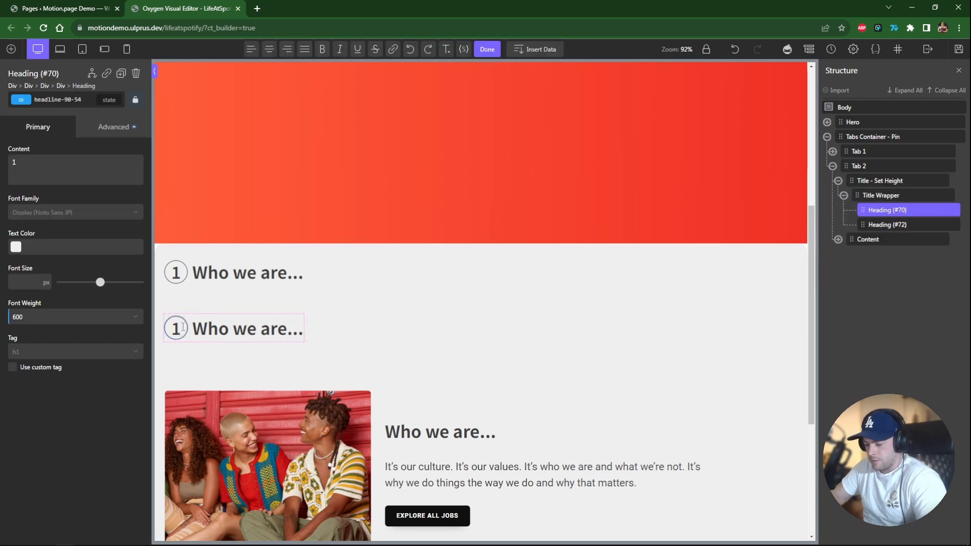
double_click(254, 328)
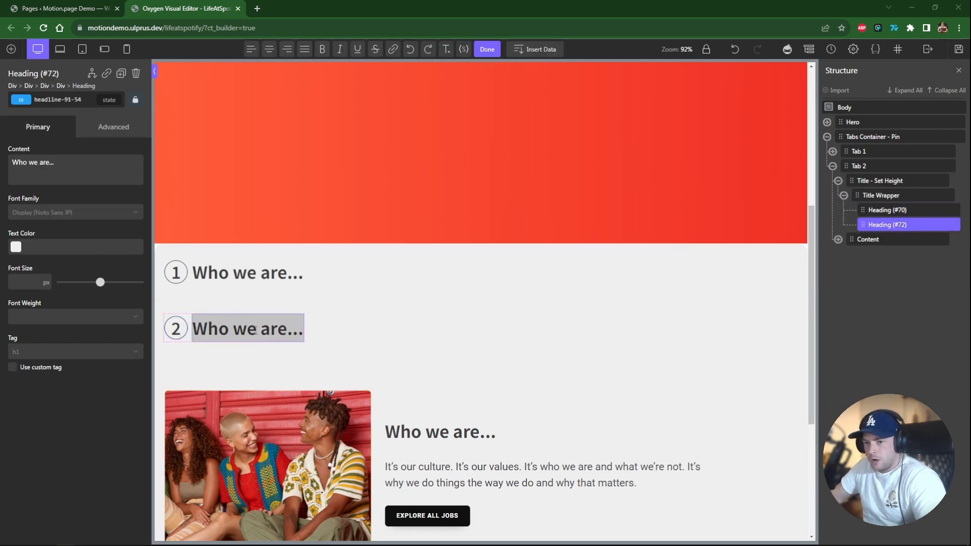
text(WHere we belong...)
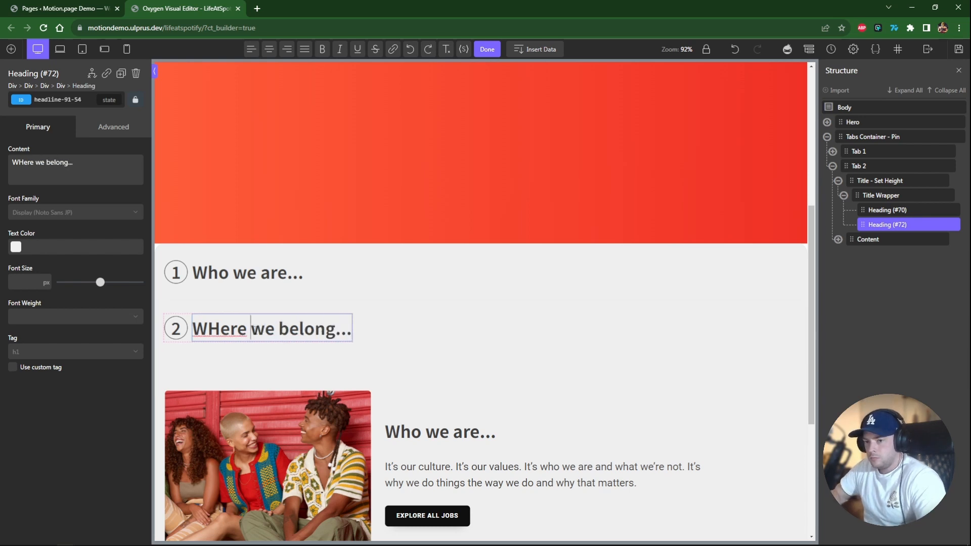
drag(207, 328, 220, 328)
text(h)
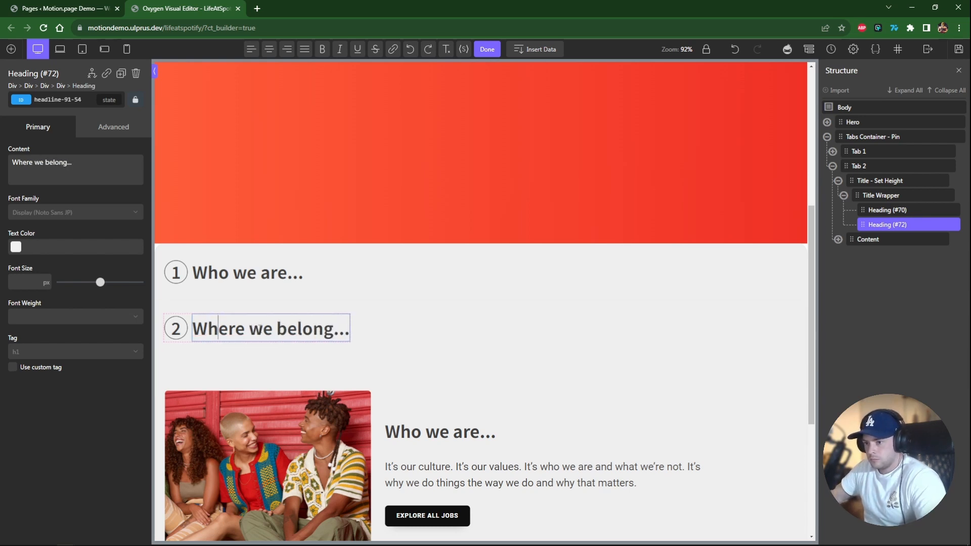
Change Tab 2's content heading to "Where we belong...".
double_click(424, 430)
text(Where)
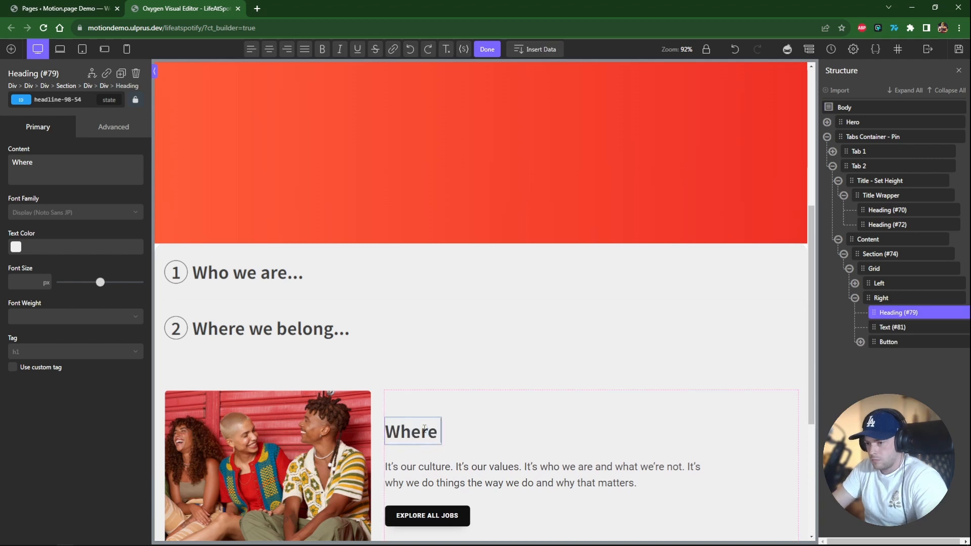
text( we belong)
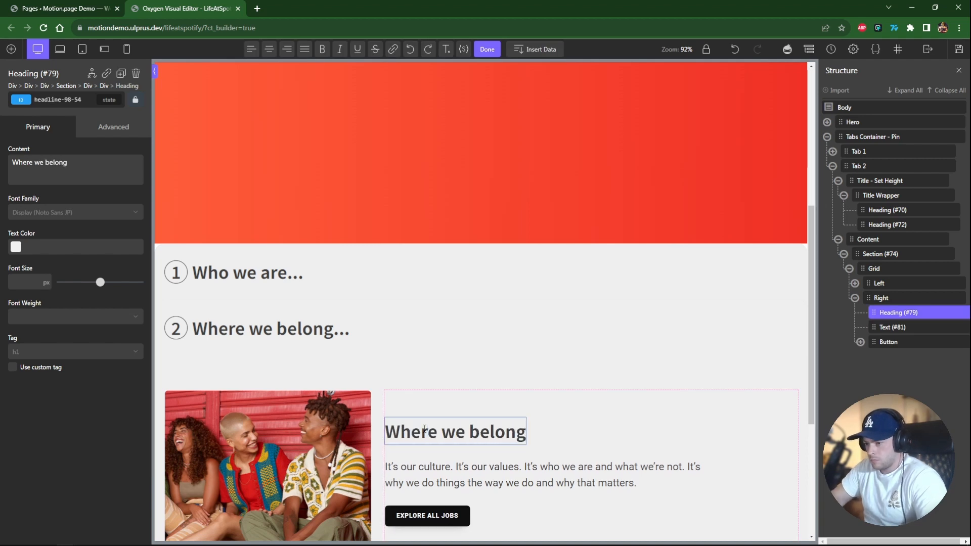
text(...)
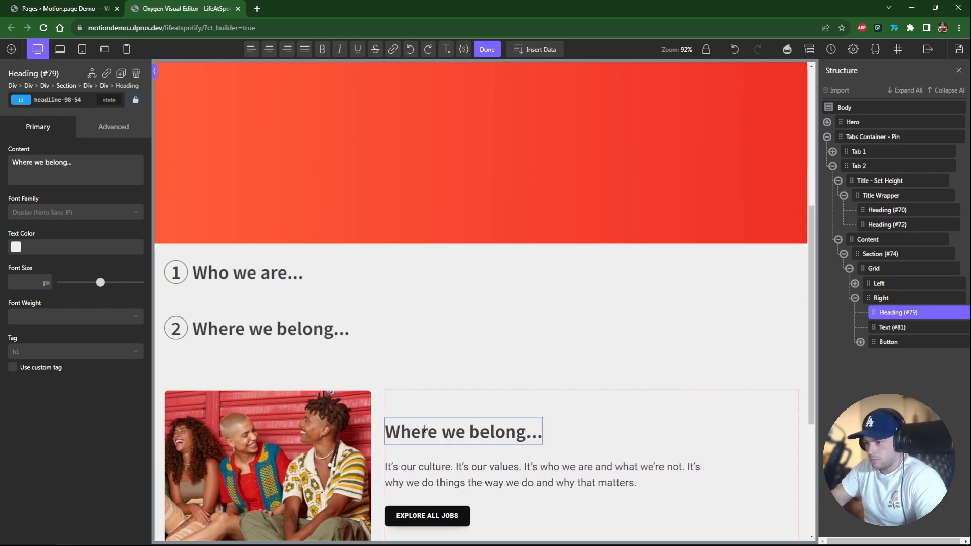
Duplicate Tab 2 and rename the copy Tab 3.
click(855, 297)
click(850, 268)
click(838, 239)
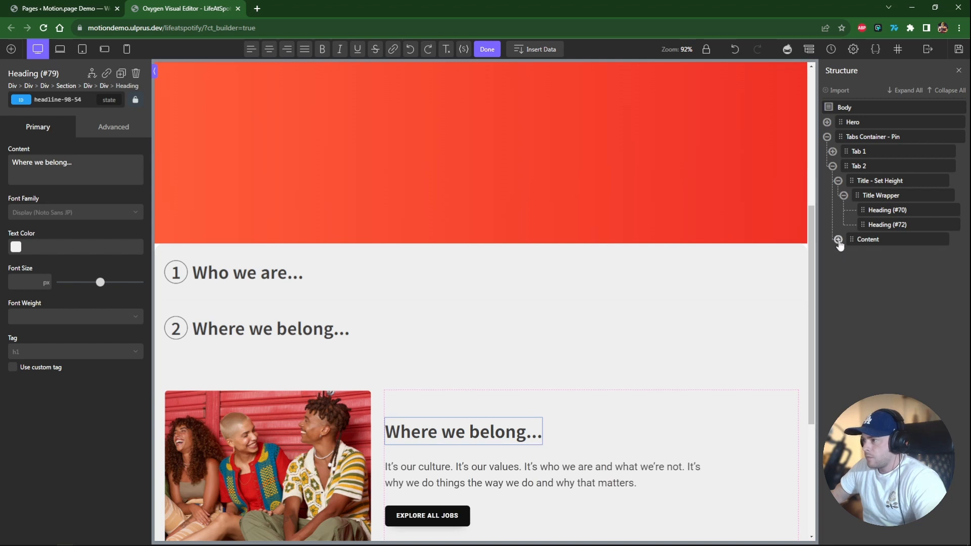
click(837, 181)
click(832, 166)
click(871, 166)
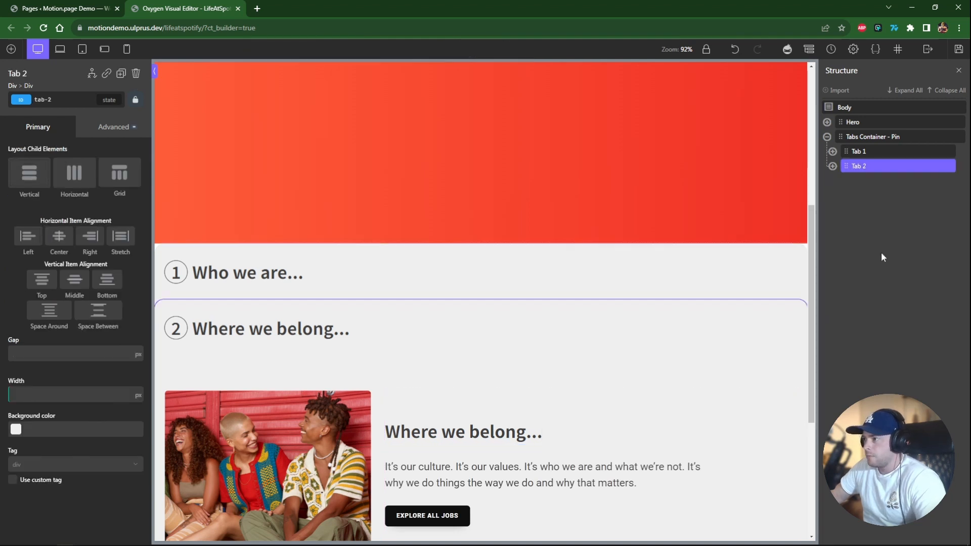
key(ctrl+d)
double_click(873, 181)
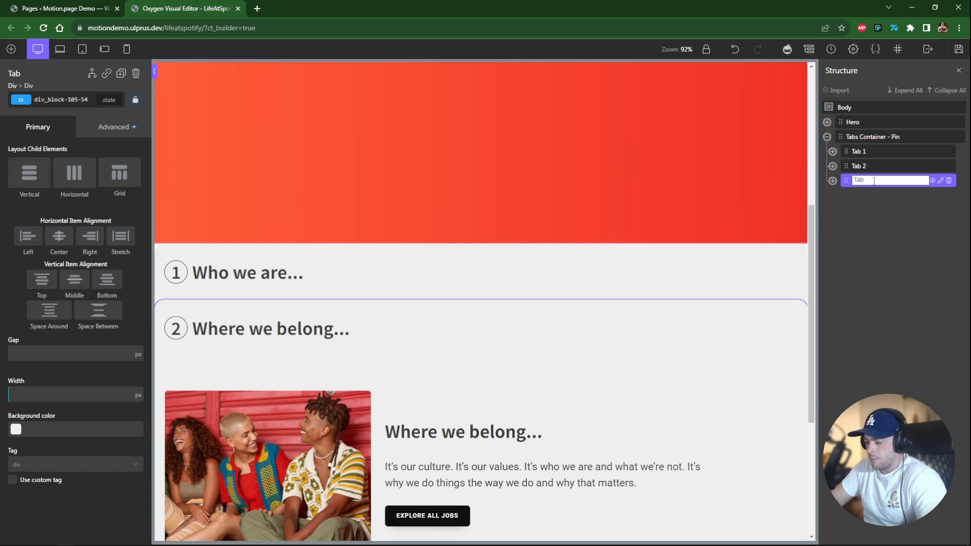
text(3)
key(Return)
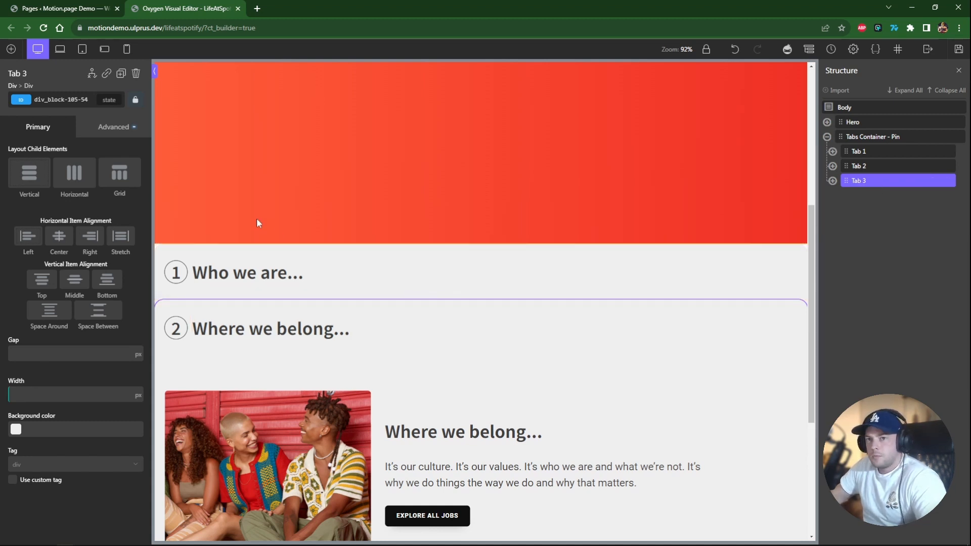
Rename Tab 3's ID selector to tab-3.
double_click(67, 100)
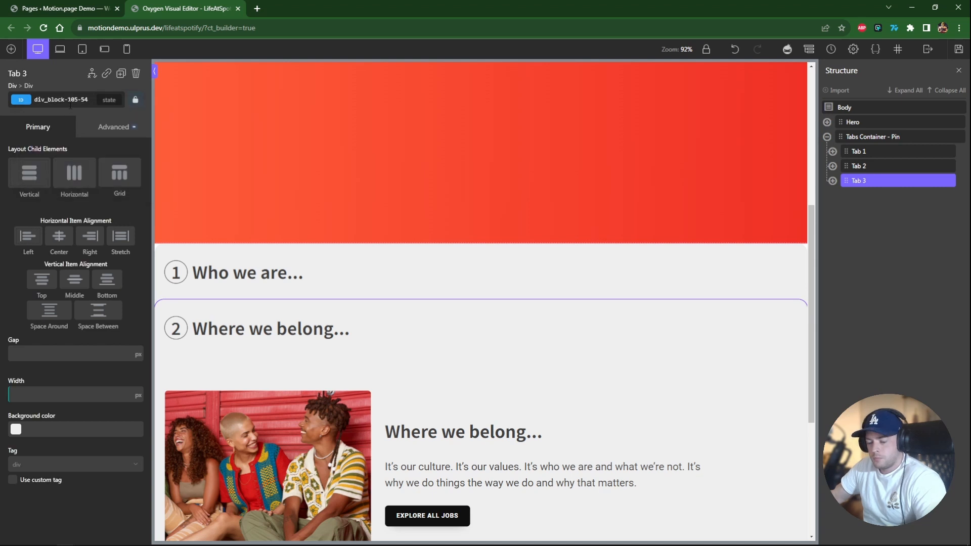
key(ctrl+a)
text(tab)
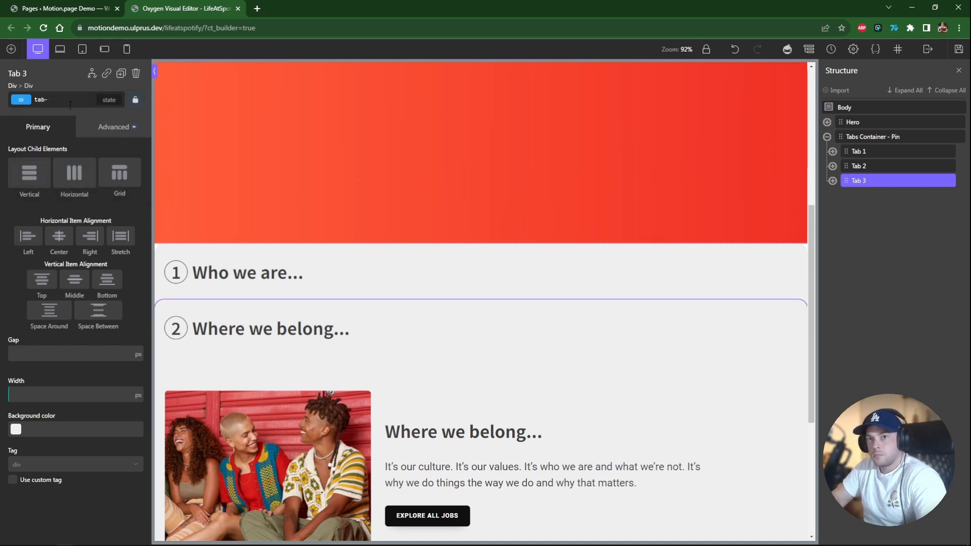
Set Tab 3's absolute position top offset to 240 px.
click(100, 136)
click(66, 208)
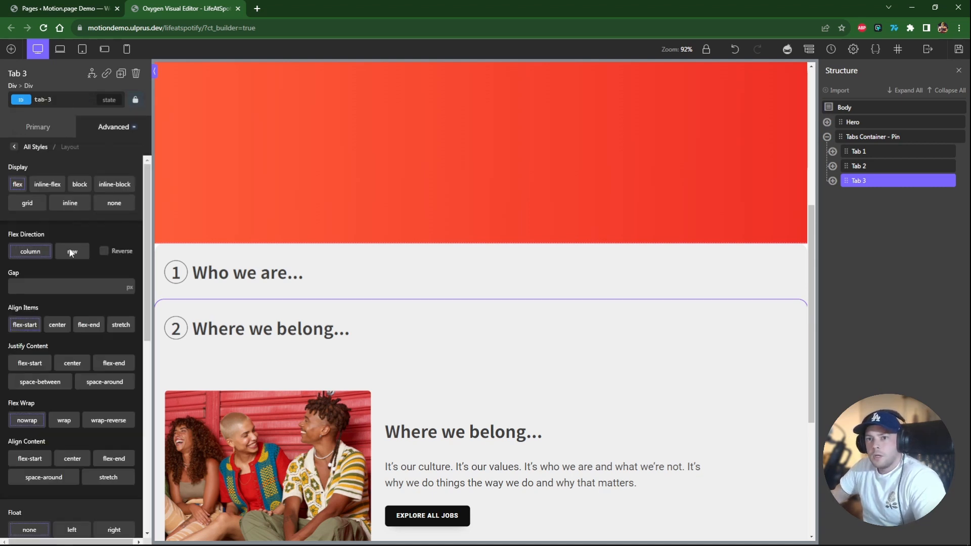
scroll(81, 328, down, 10)
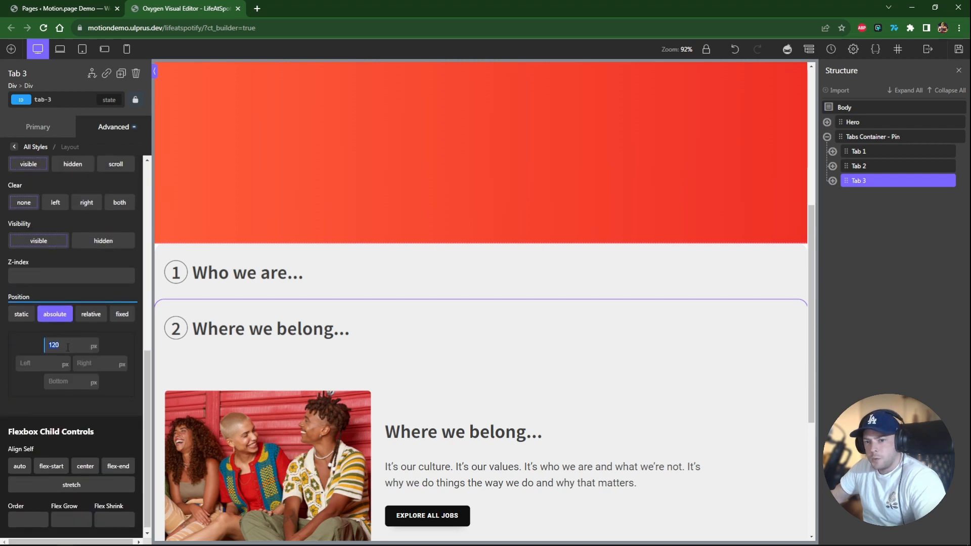
text(240)
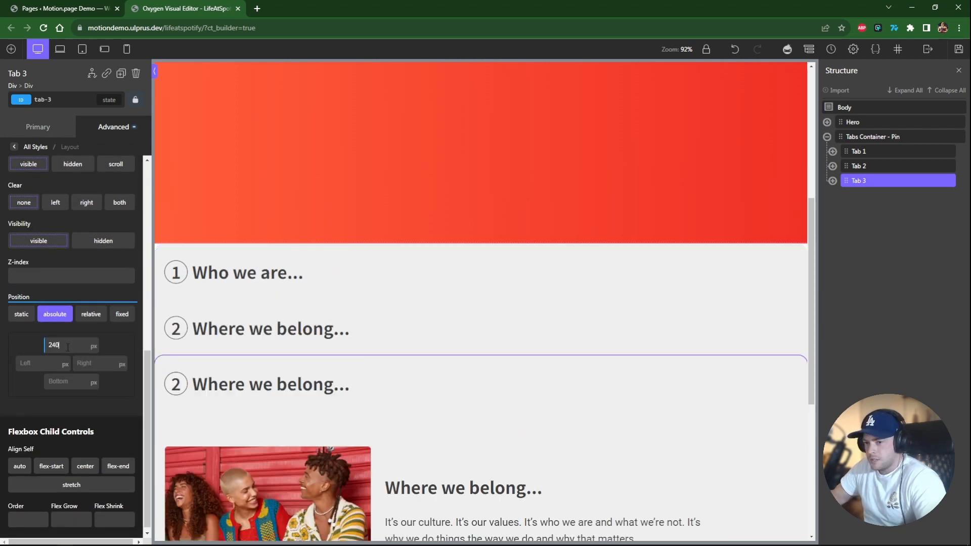
Change Tab 3's title number to 3 and its title to "How we act...".
click(185, 391)
double_click(186, 390)
text(3)
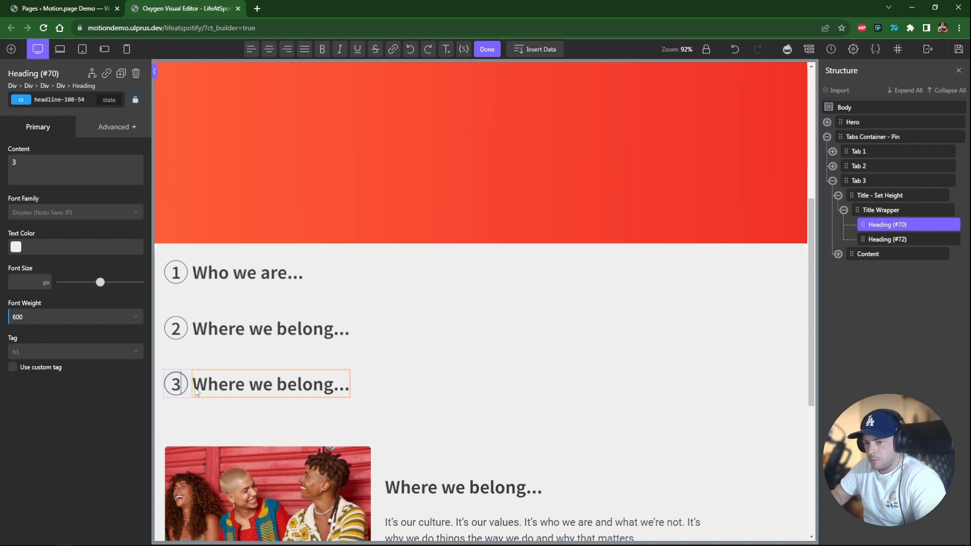
triple_click(219, 389)
text(How we ac)
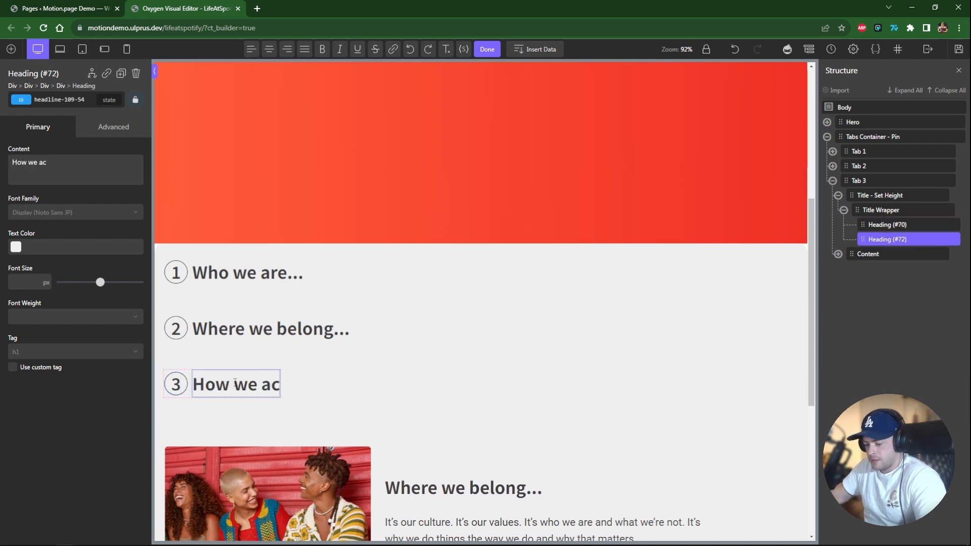
text(t...)
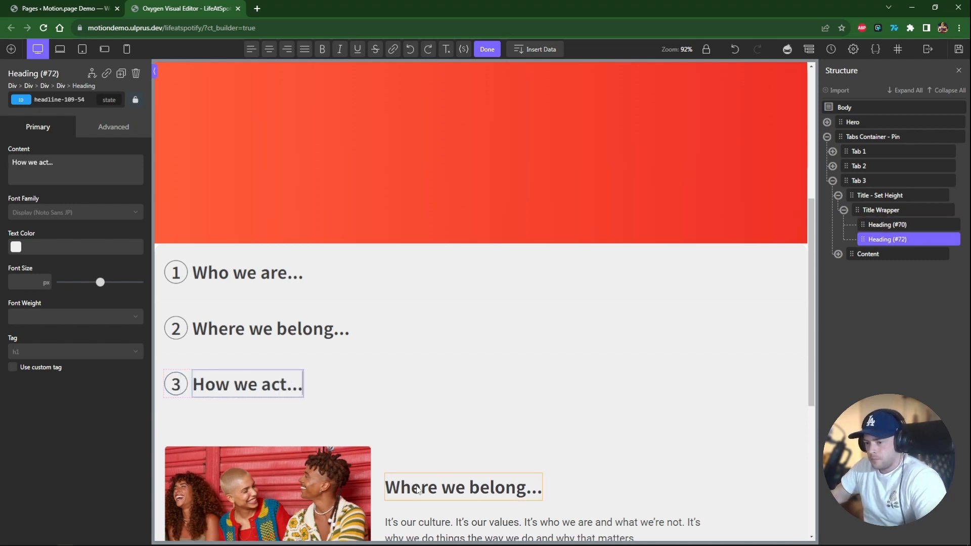
Change Tab 3's content heading to "How we act...".
triple_click(417, 488)
text(How we act.)
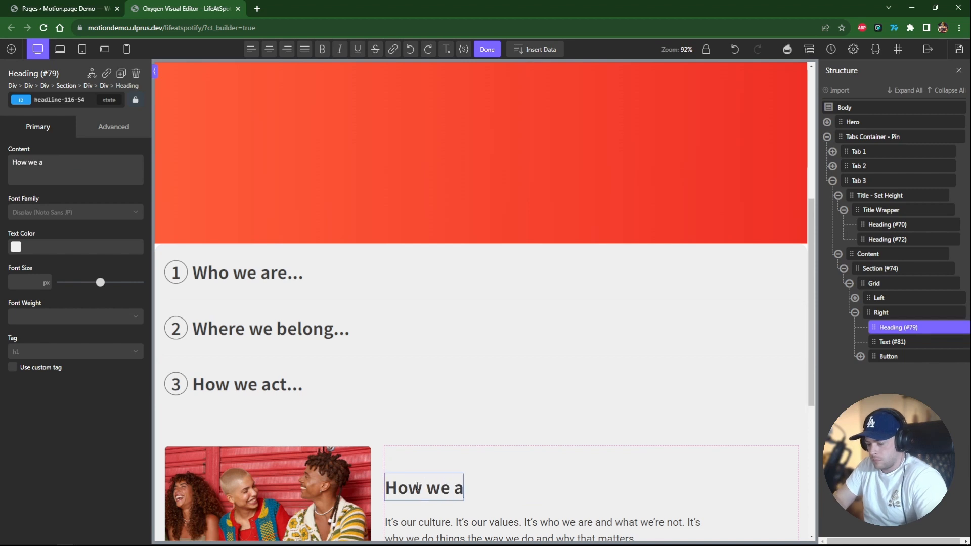
key(Escape)
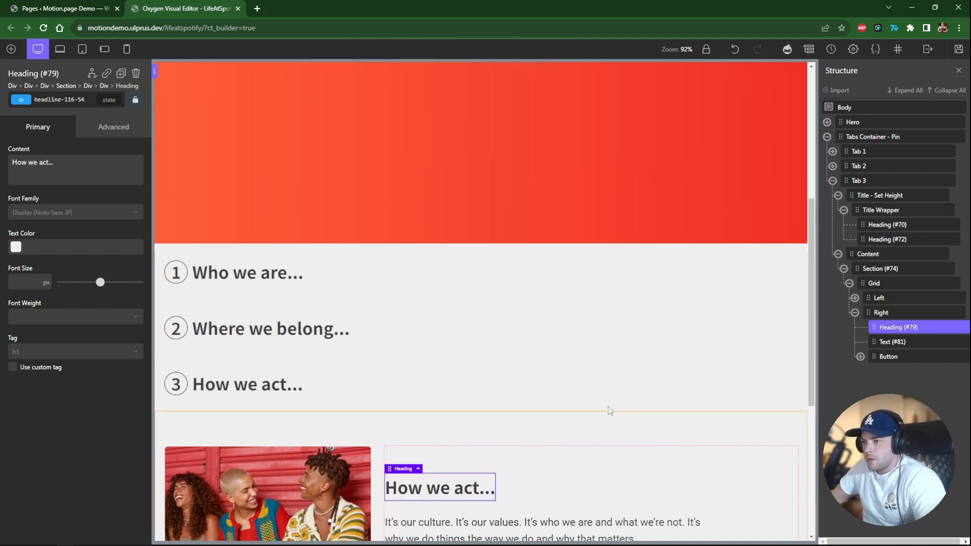
Set the background colour of Tab 1's mp-tab class to white (#ffffff).
click(854, 312)
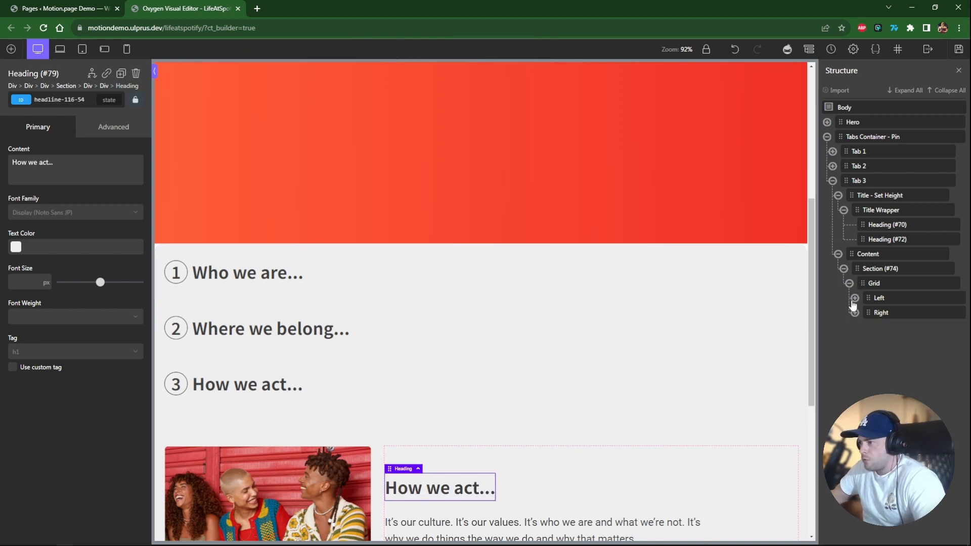
click(849, 283)
click(843, 269)
click(837, 253)
click(843, 209)
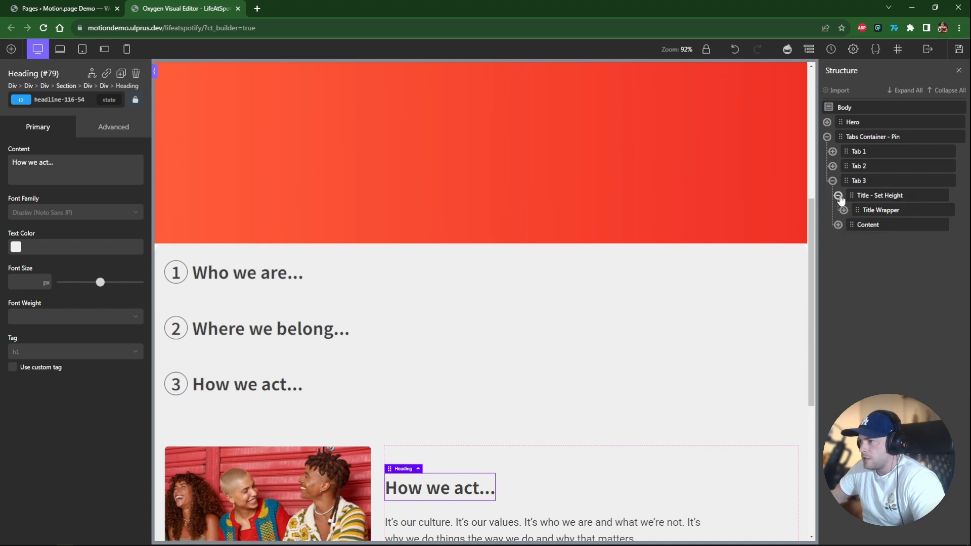
click(838, 195)
click(832, 180)
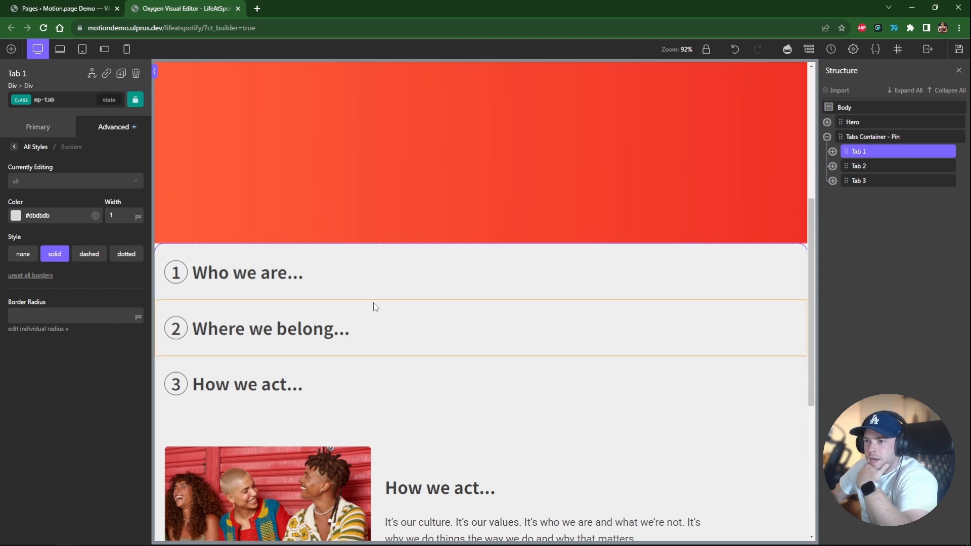
click(403, 277)
click(58, 99)
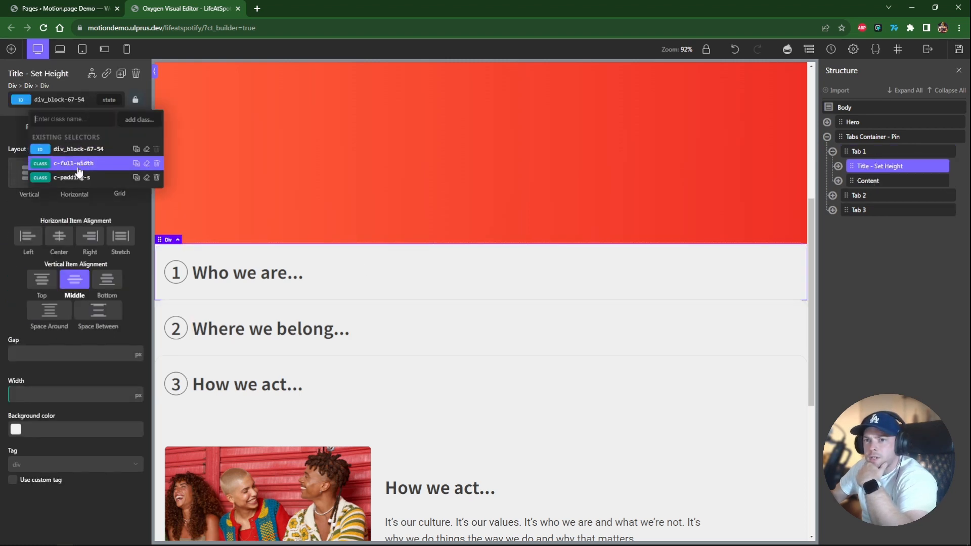
click(858, 151)
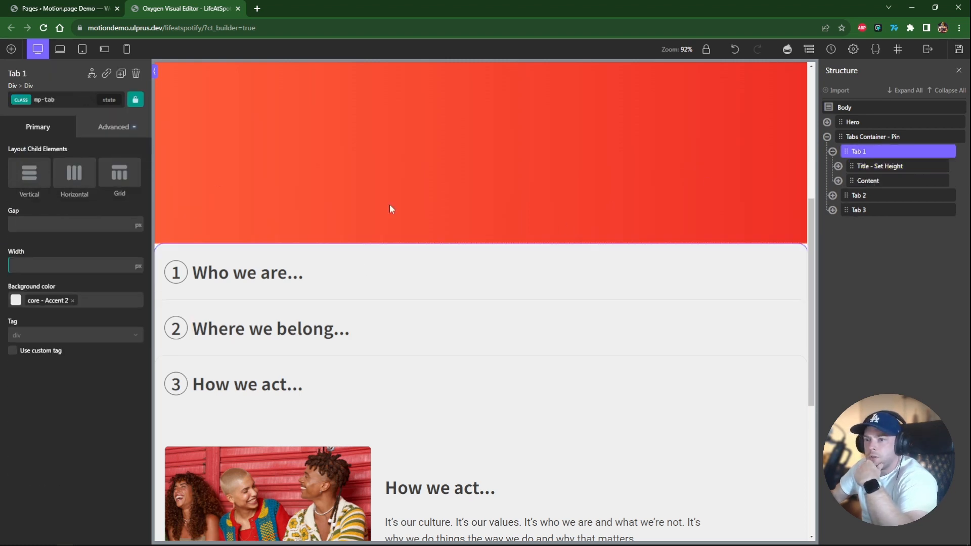
click(113, 126)
click(35, 155)
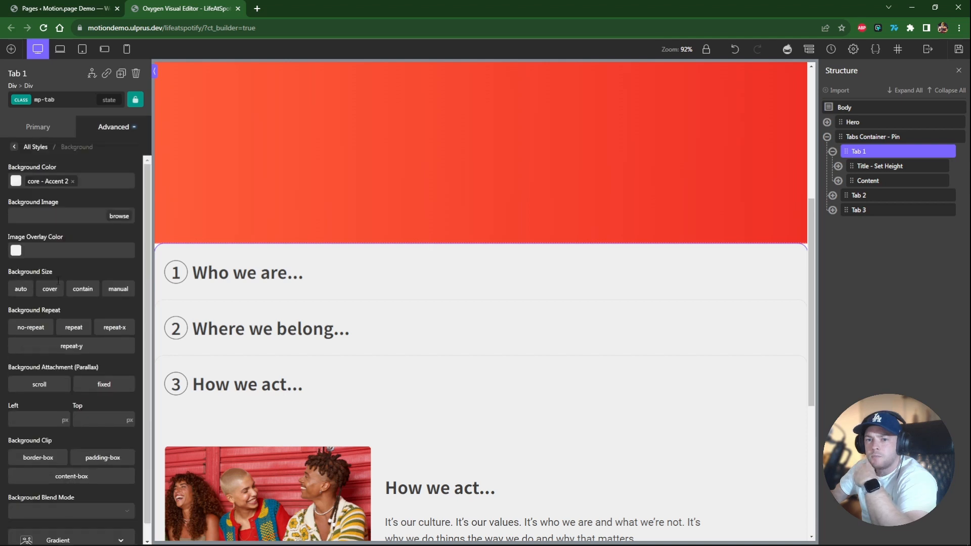
click(15, 180)
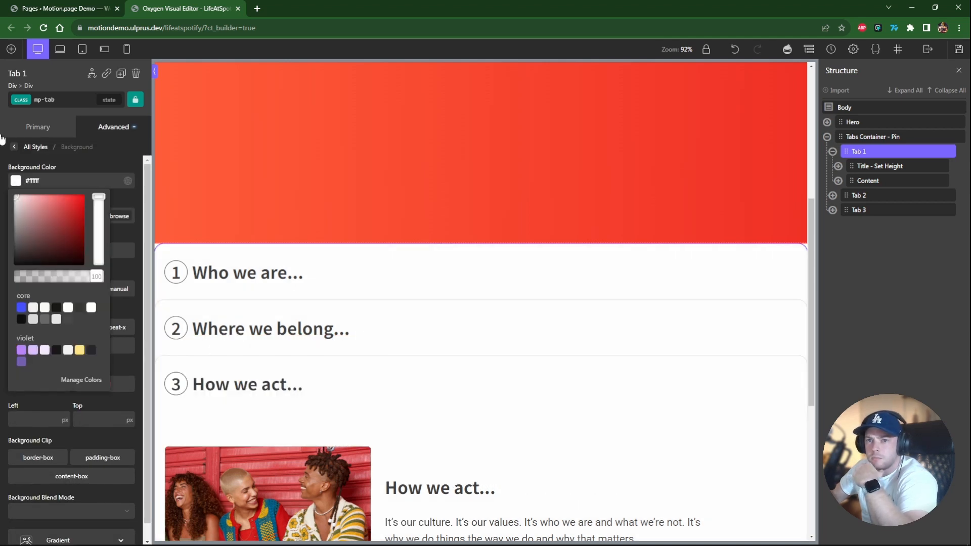
click(606, 214)
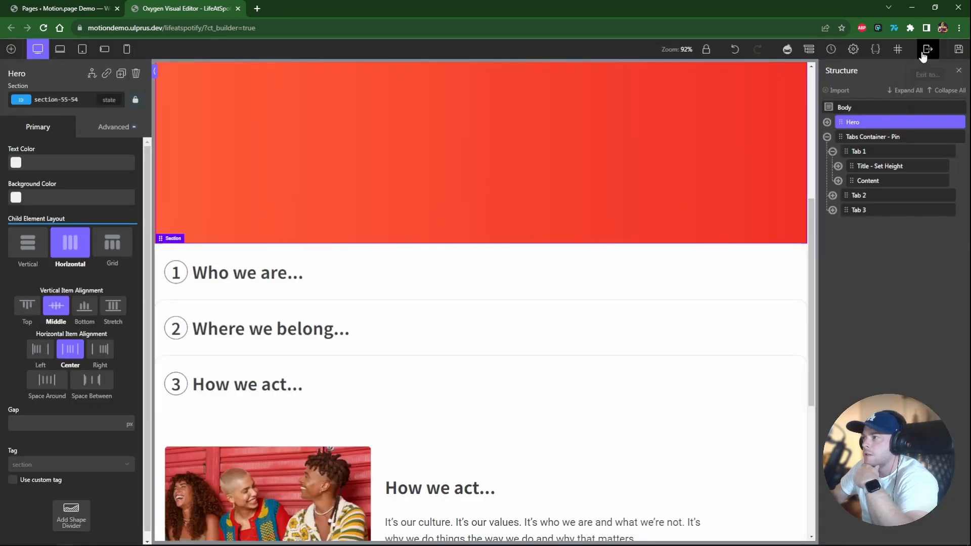
Preview the live page in a new tab and scroll through the hero and the three tabs.
click(923, 55)
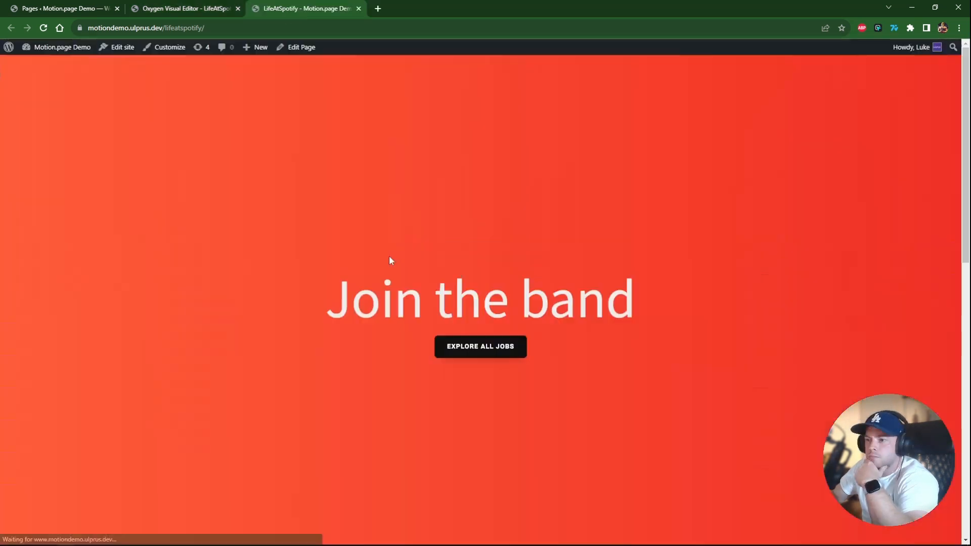
scroll(389, 255, down, 5)
scroll(391, 260, down, 5)
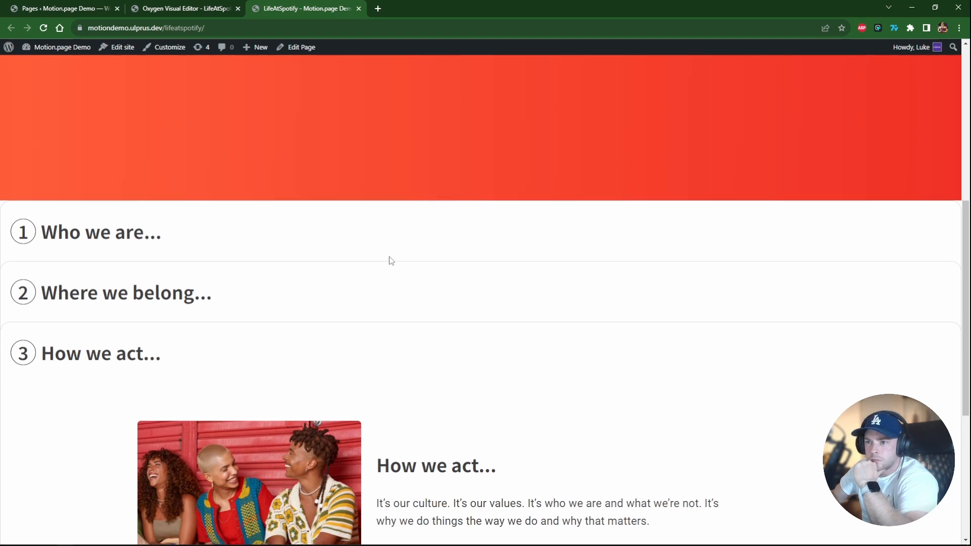
scroll(386, 271, up, 2)
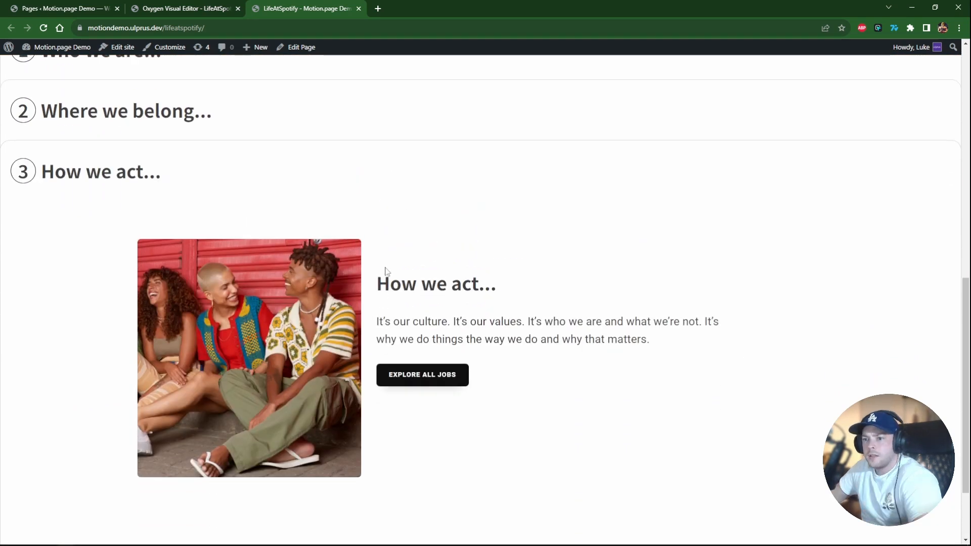
scroll(407, 253, down, 2)
scroll(402, 267, up, 12)
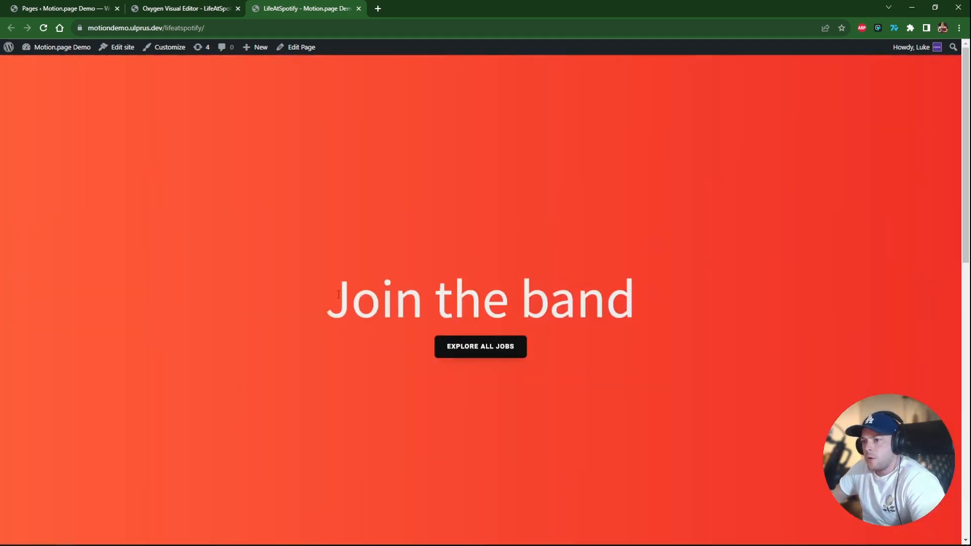
scroll(339, 297, down, 7)
scroll(334, 298, down, 3)
scroll(333, 298, up, 10)
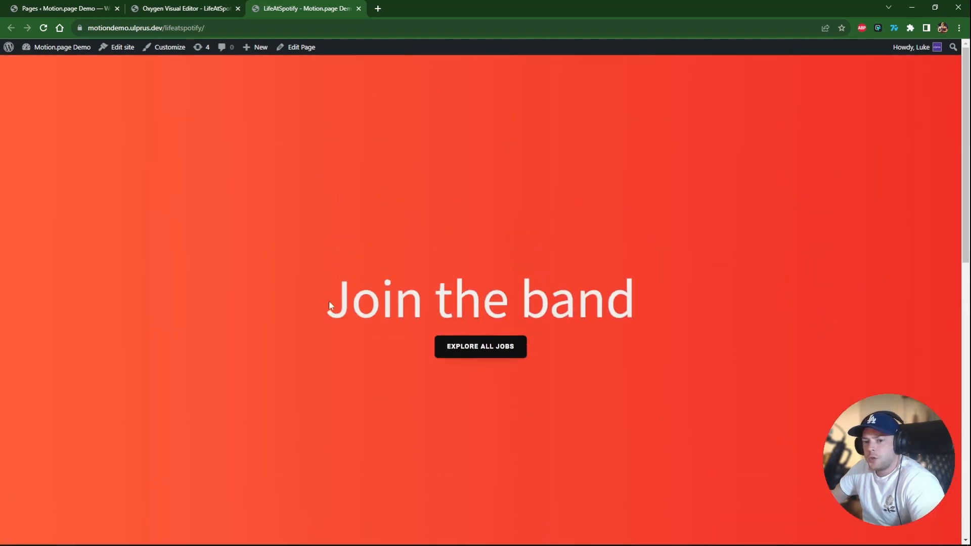
scroll(313, 303, down, 5)
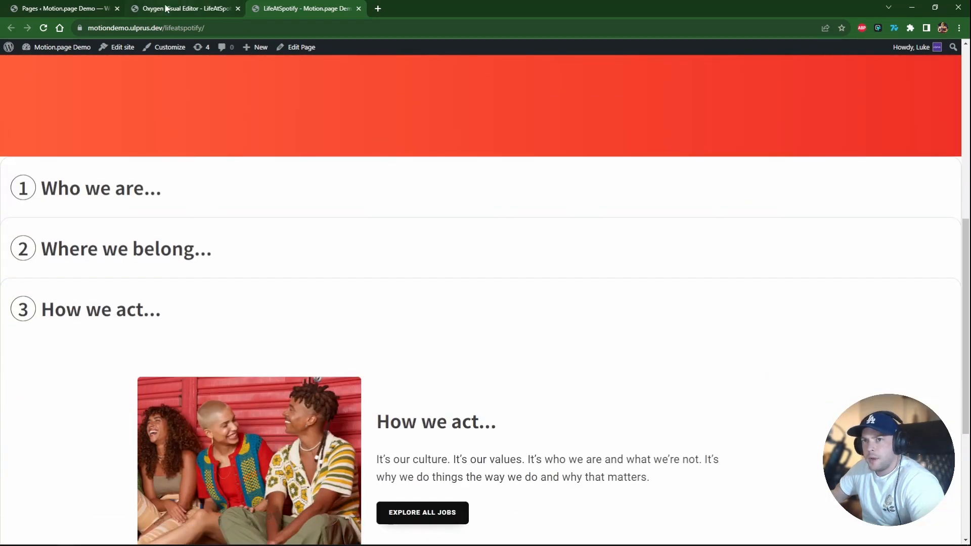
Open the motion.page builder from the WordPress admin in a new browser tab.
click(150, 6)
click(66, 8)
middle_click(32, 316)
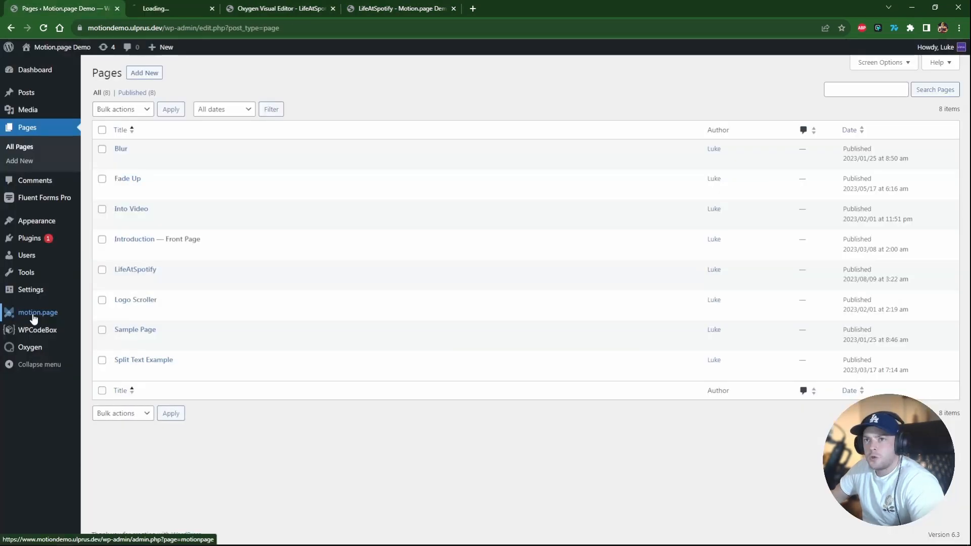
click(190, 8)
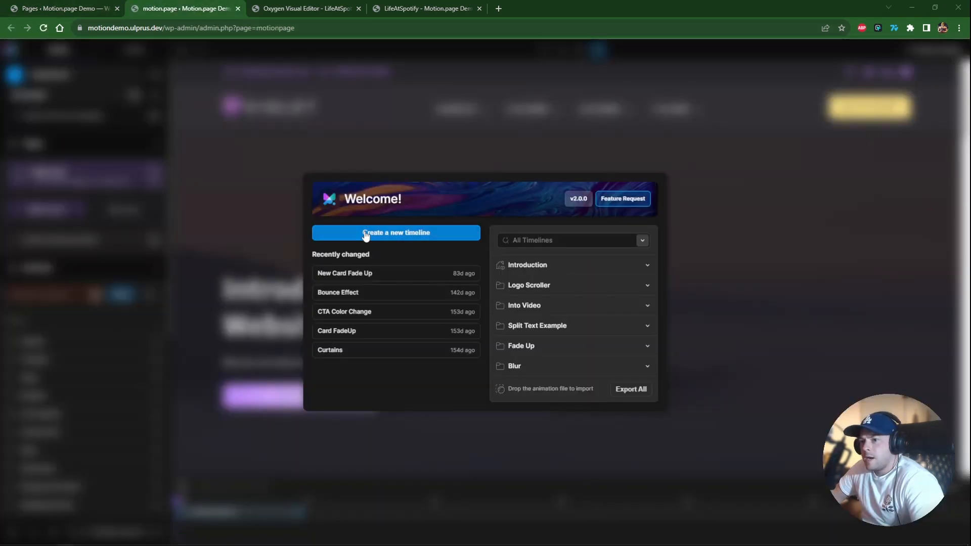
click(366, 234)
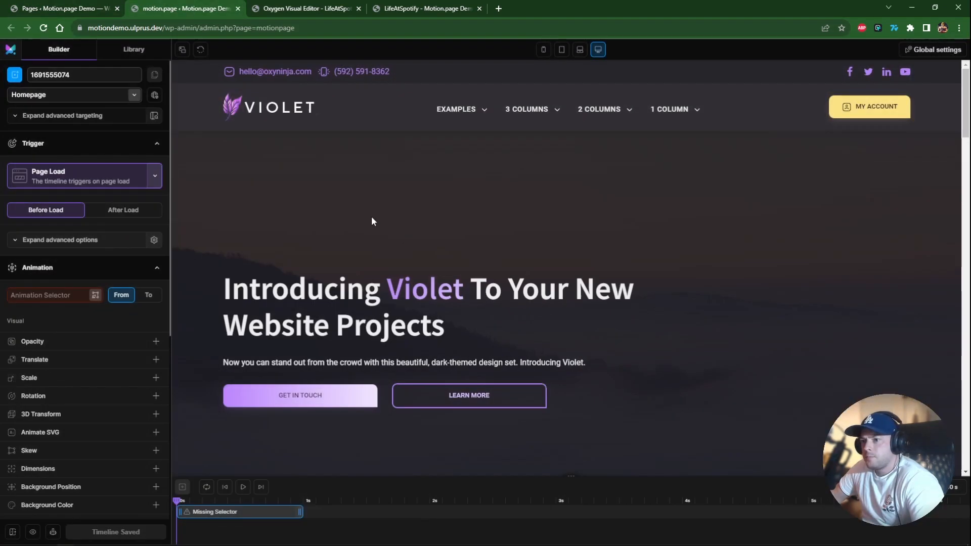
Rename the timeline to "Life at Spotify".
double_click(60, 75)
text(Li)
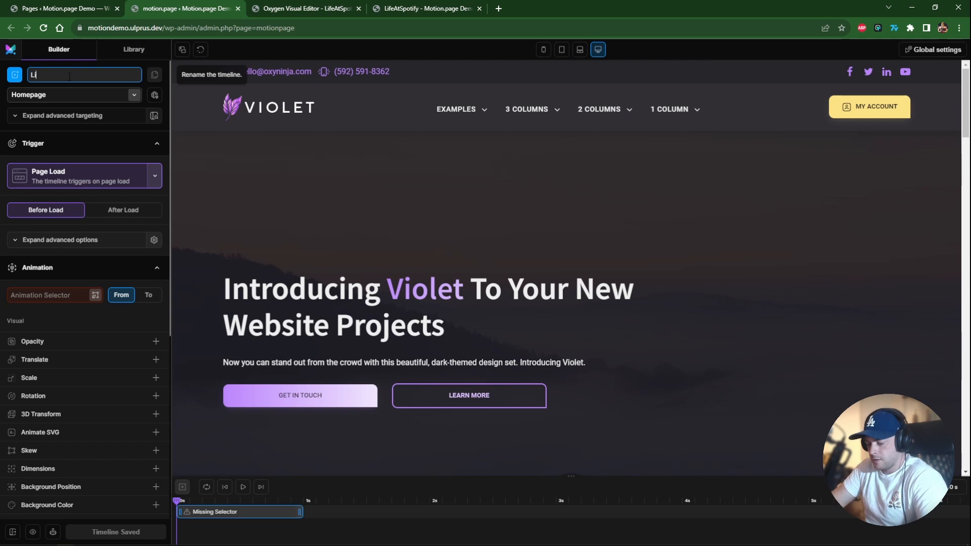
text(fe at Spotify)
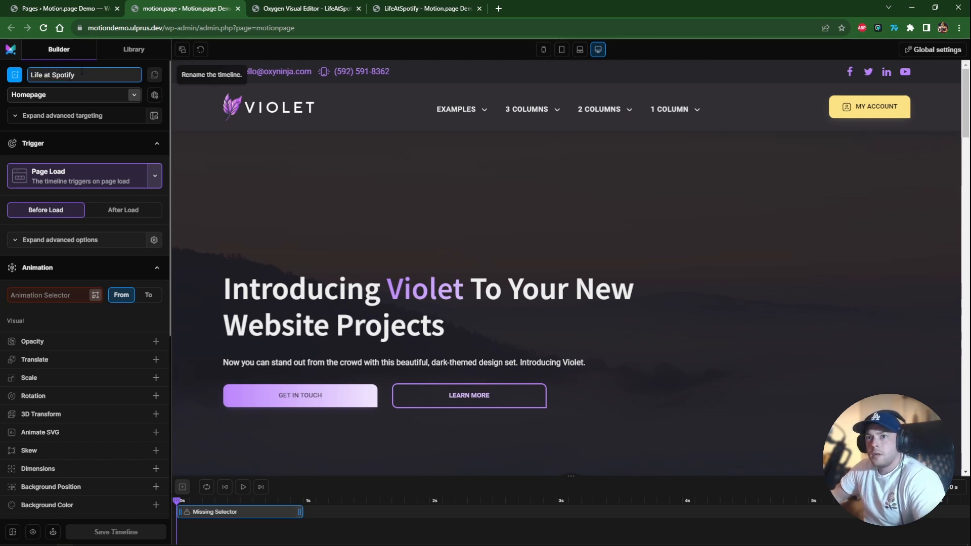
Choose the LifeAtSpotify page for the timeline preview.
click(133, 95)
click(58, 245)
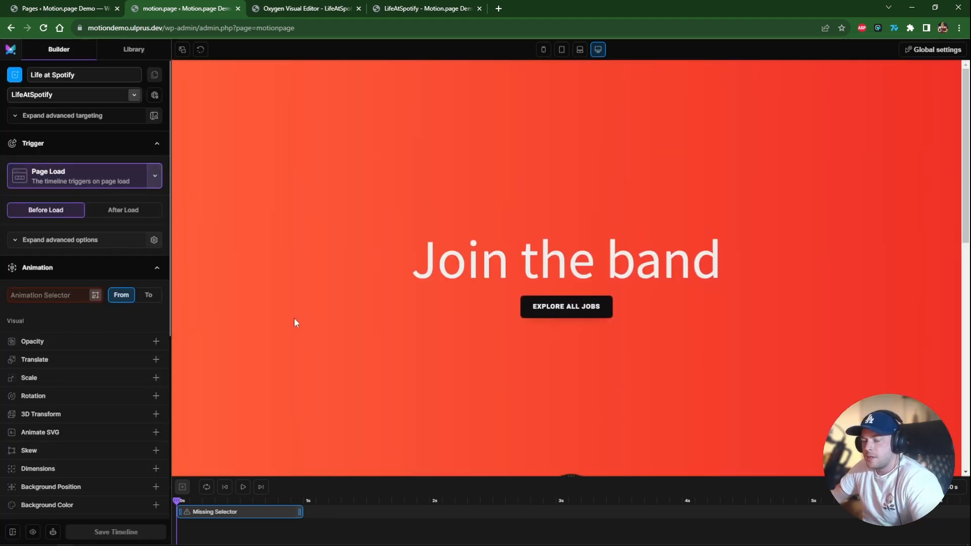
Change the timeline trigger from Page Load to ScrollTrigger.
click(155, 175)
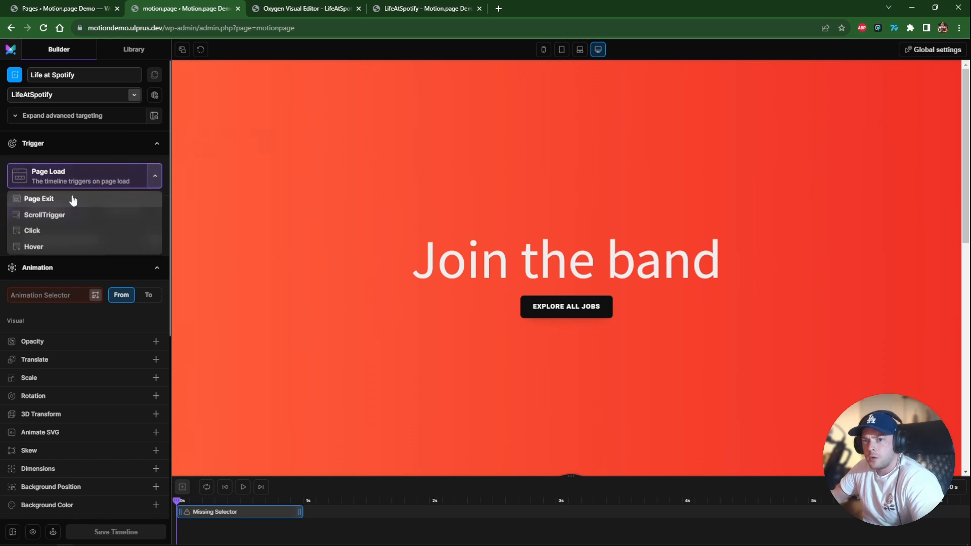
click(45, 215)
click(39, 217)
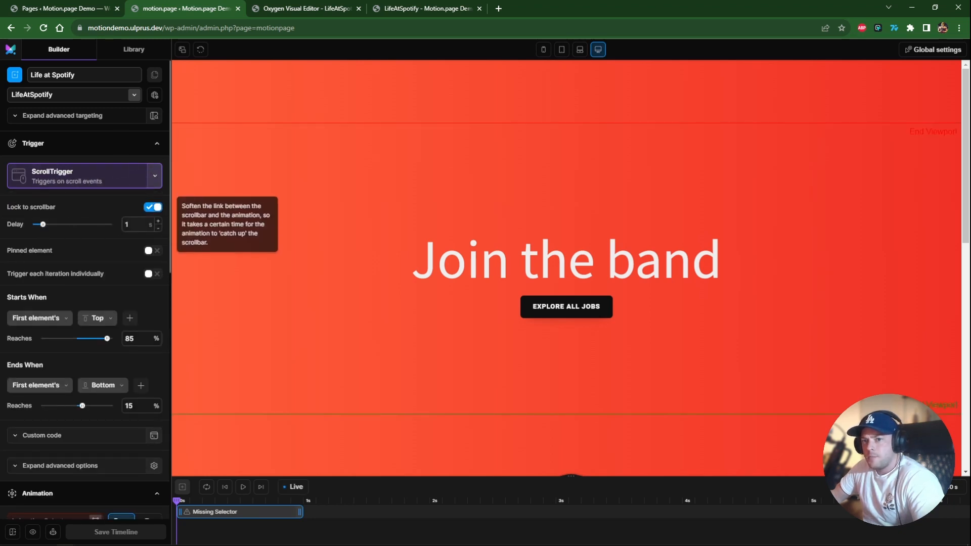
Set the ScrollTrigger delay to 0.2 s.
key(BackSpace)
text(0.2)
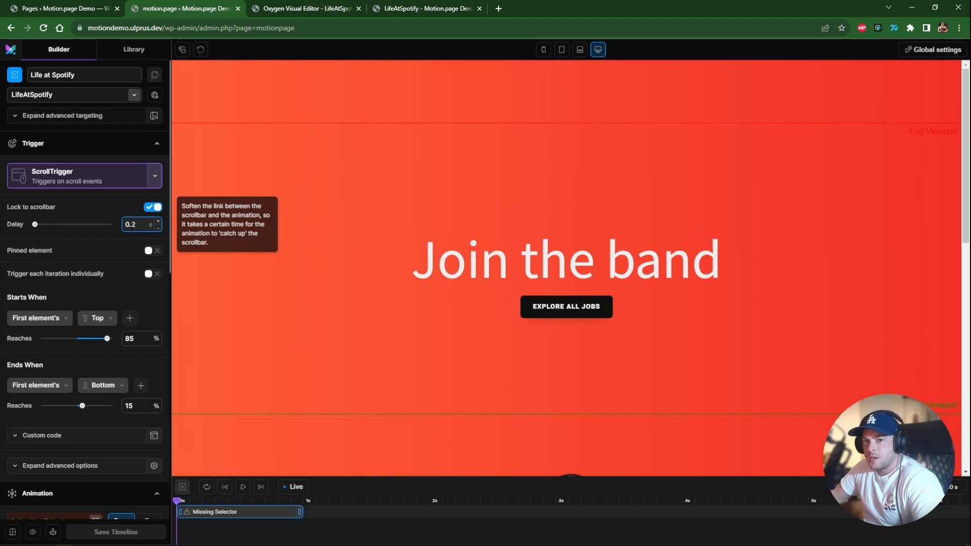
Enable Pinned element and set the pin selector to #tabs-pin, copying the Tabs Container's ID from Oxygen.
click(149, 251)
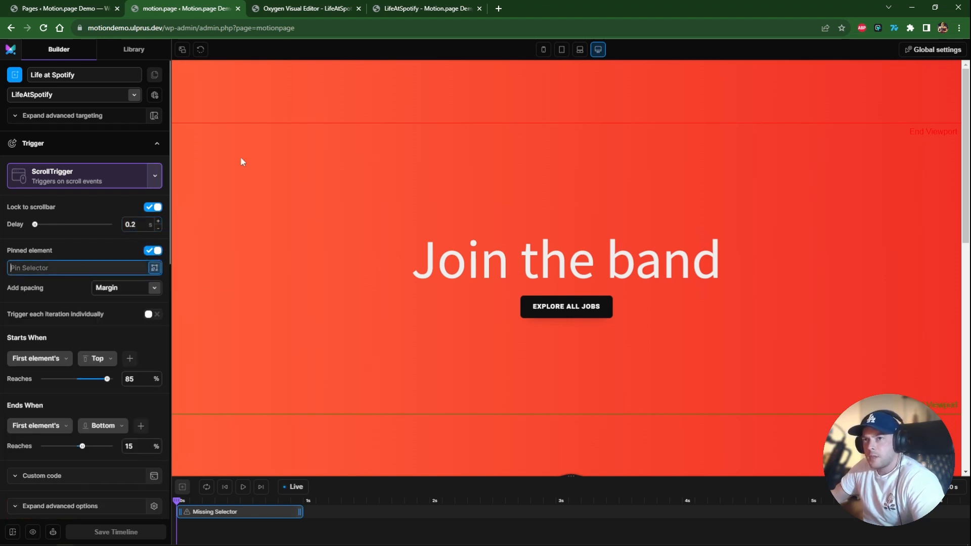
click(298, 8)
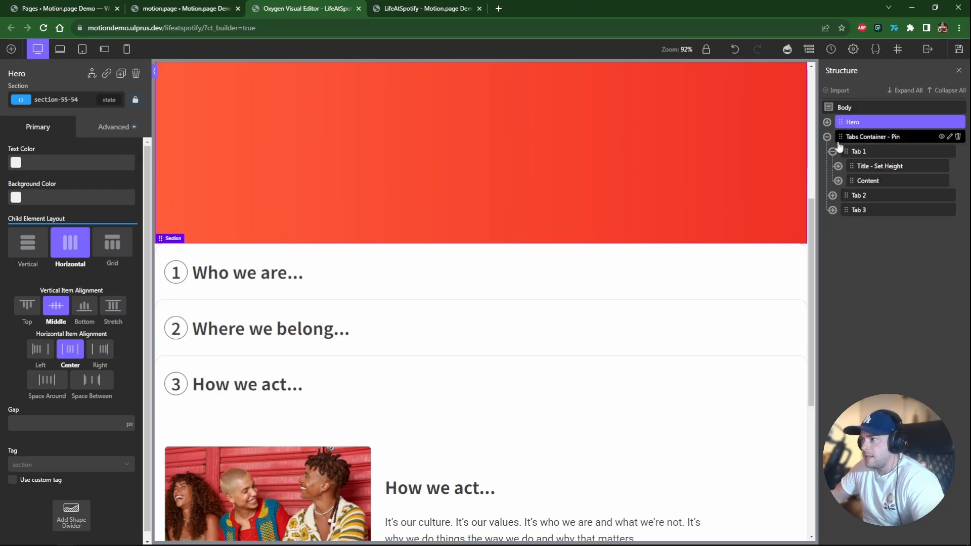
click(863, 138)
double_click(56, 100)
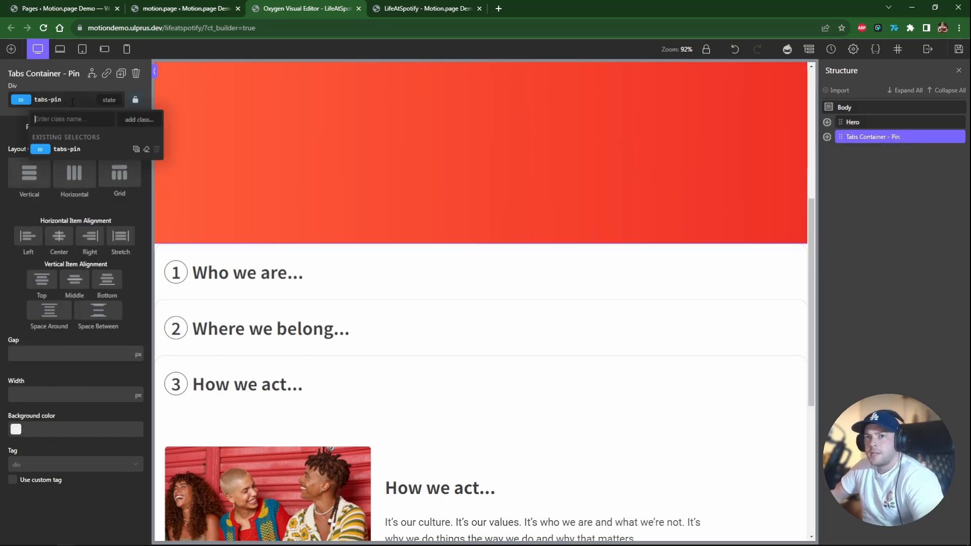
click(223, 8)
click(48, 268)
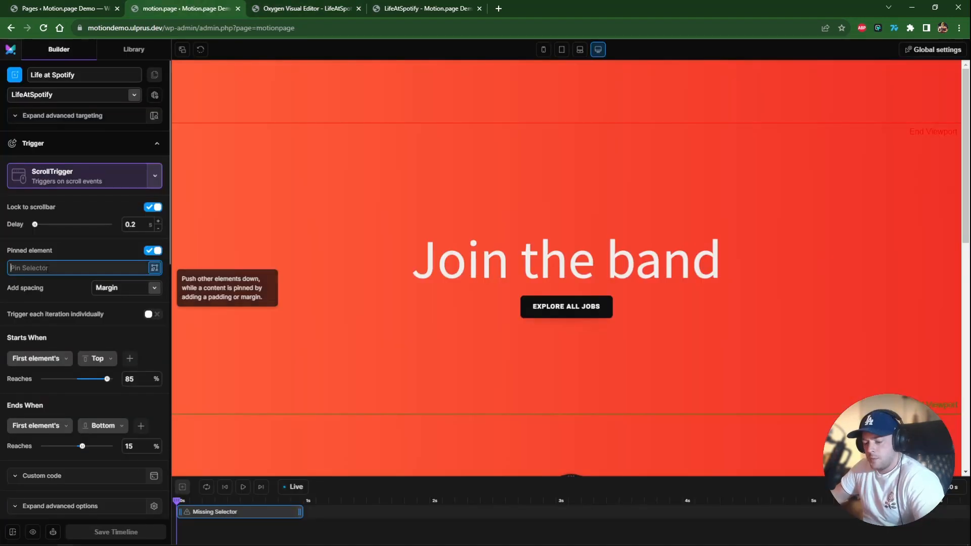
text(#)
text(tabs-pin)
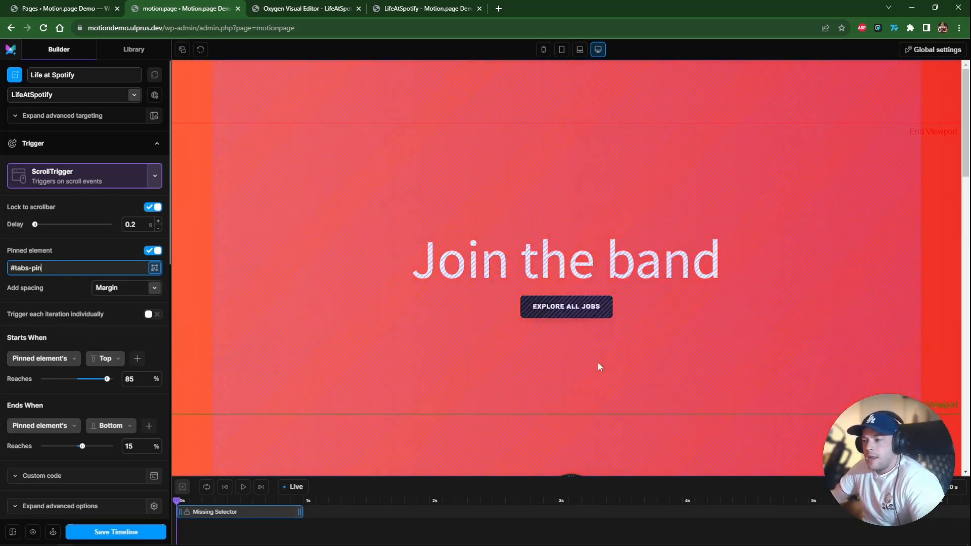
Set the start trigger so the pinned element's top reaches 100% of the viewport.
scroll(178, 374, down, 1)
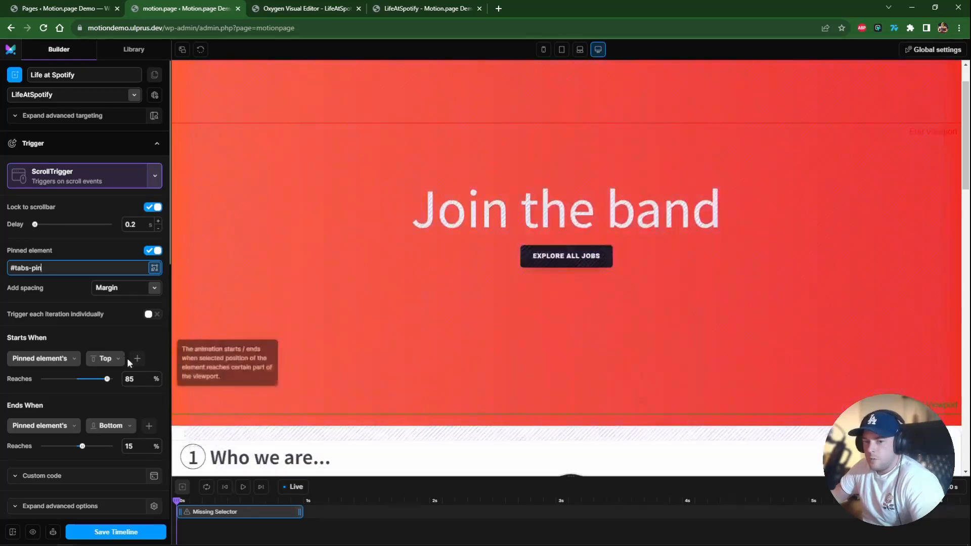
key(ctrl+Tab)
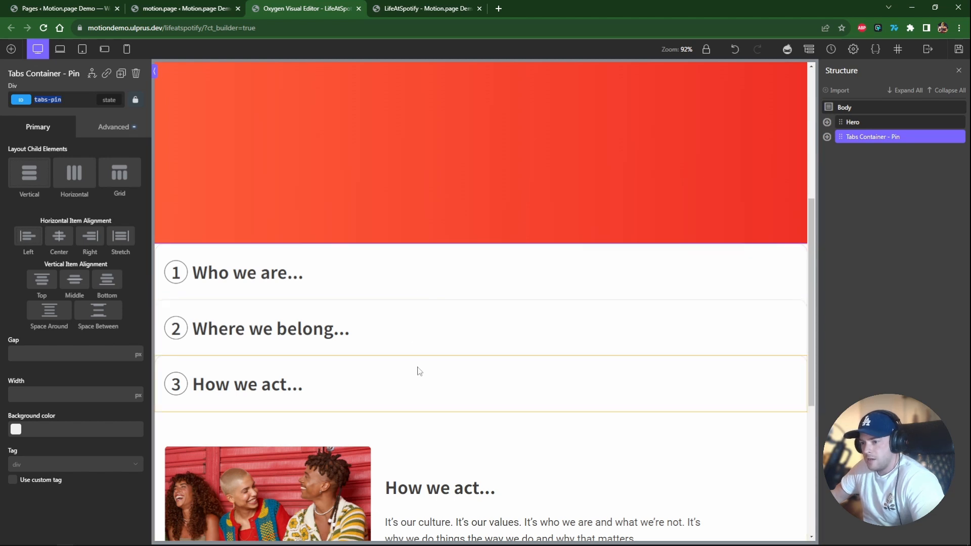
key(ctrl+shift+Tab)
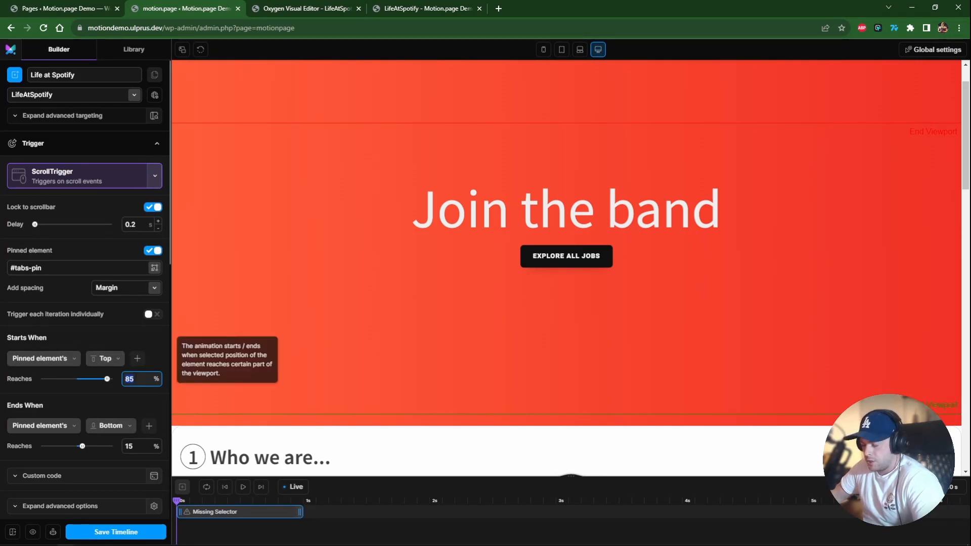
text(0)
key(BackSpace)
text(100)
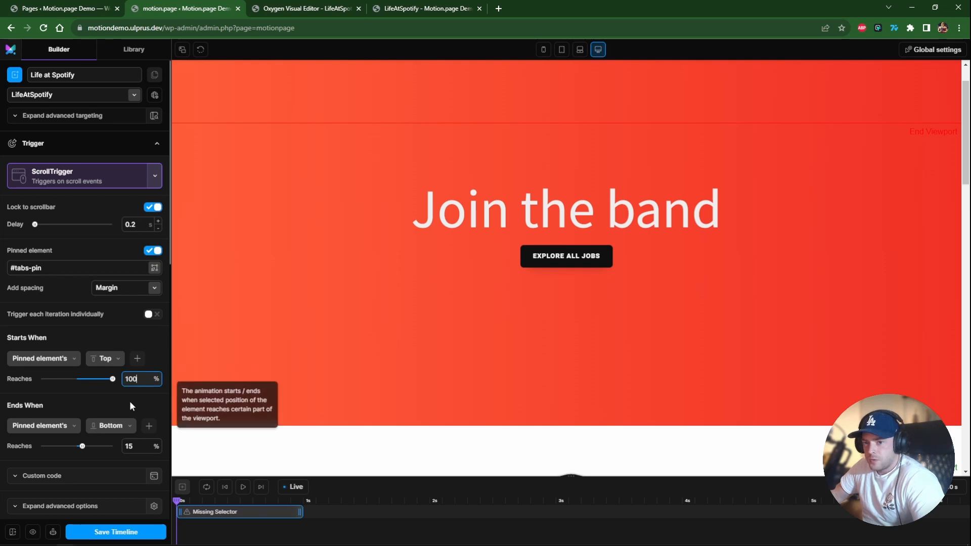
Add a 360 px offset to the start trigger and scroll the preview to check the pinning.
click(137, 360)
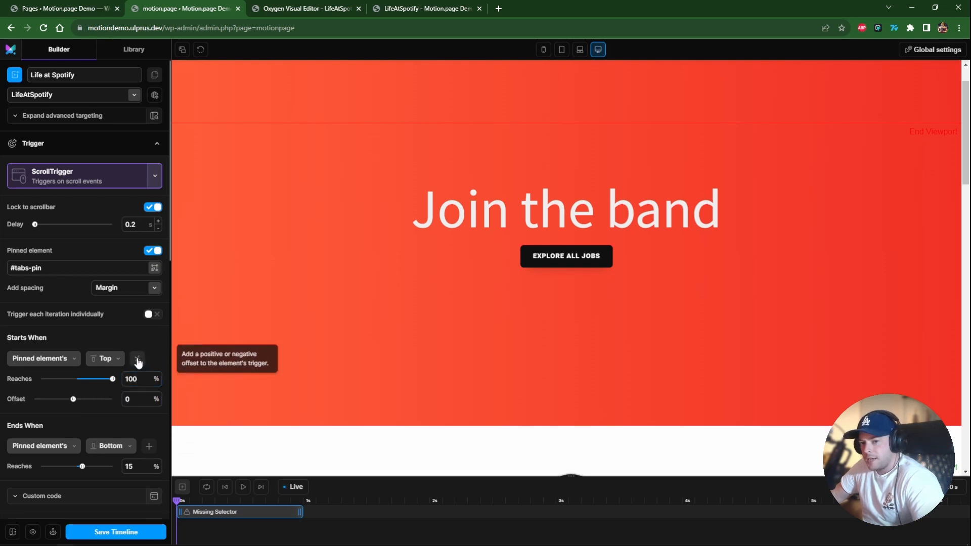
click(156, 400)
click(131, 399)
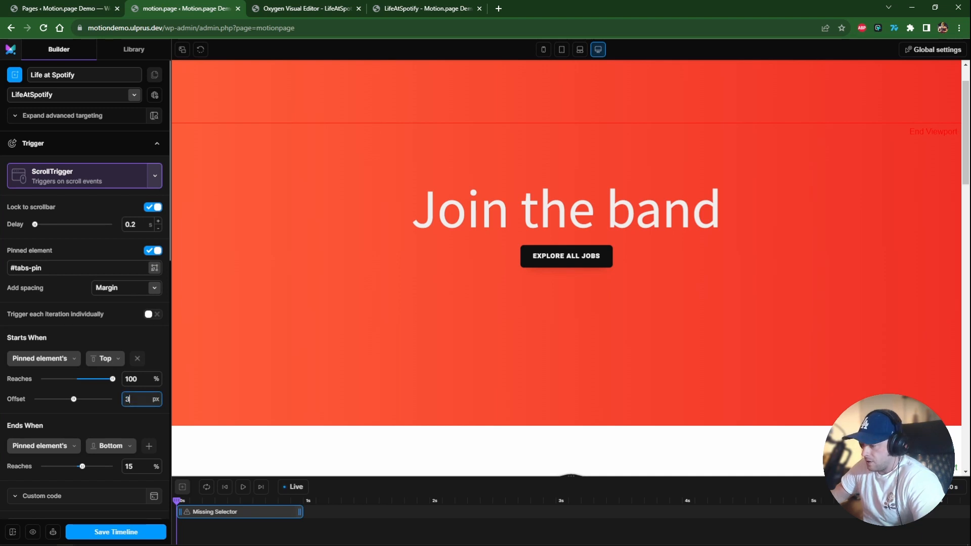
text(360)
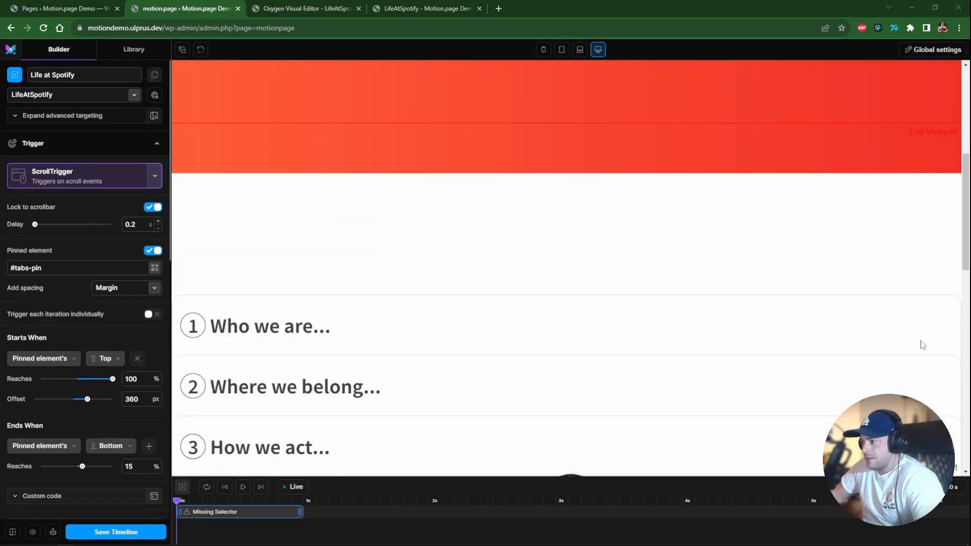
scroll(454, 301, down, 3)
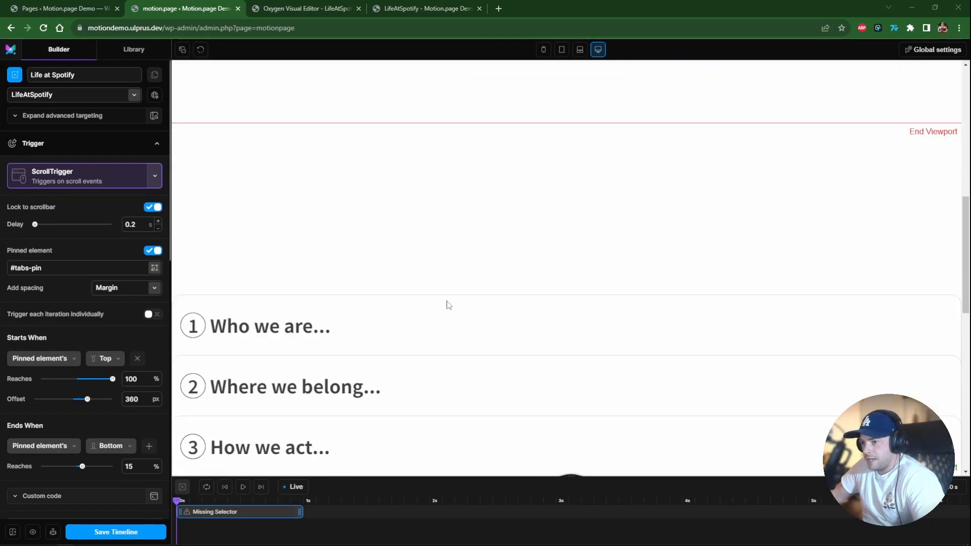
scroll(473, 378, up, 5)
scroll(476, 387, up, 4)
scroll(478, 383, down, 3)
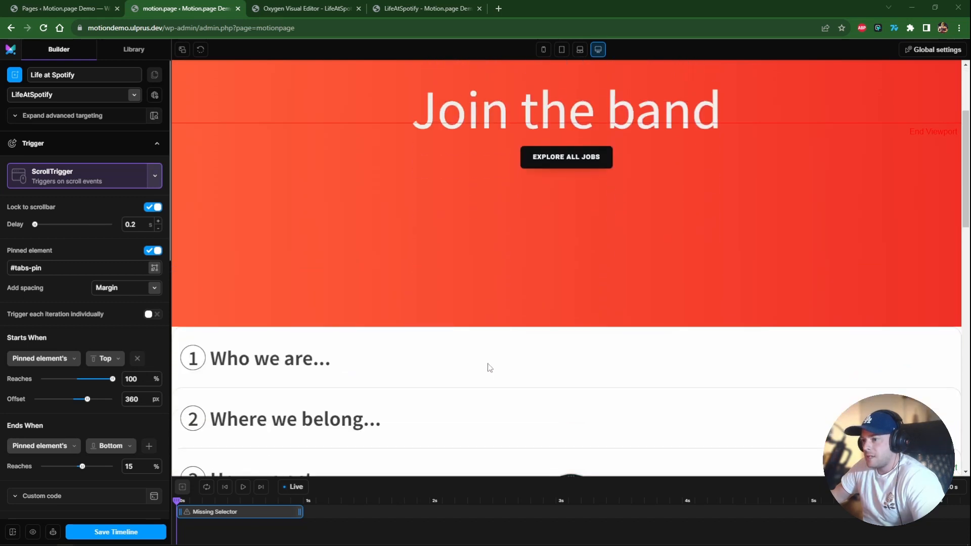
scroll(489, 369, up, 3)
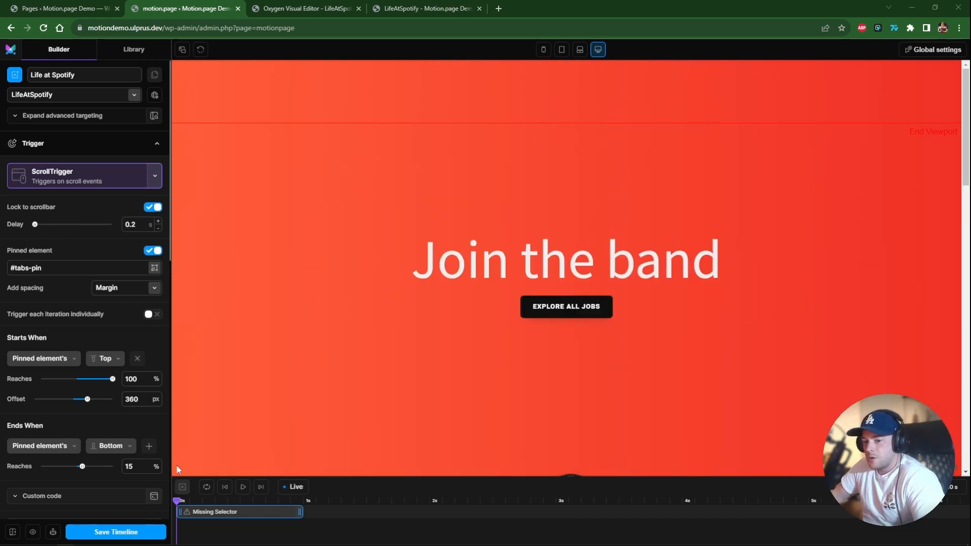
In Oxygen, set the Hero section's position to fixed.
click(289, 9)
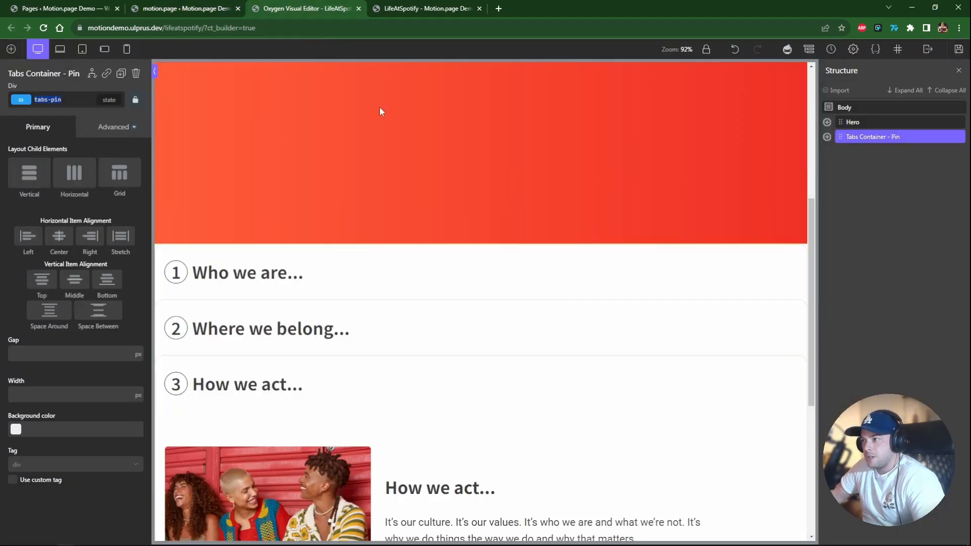
scroll(445, 136, up, 6)
click(457, 144)
click(103, 133)
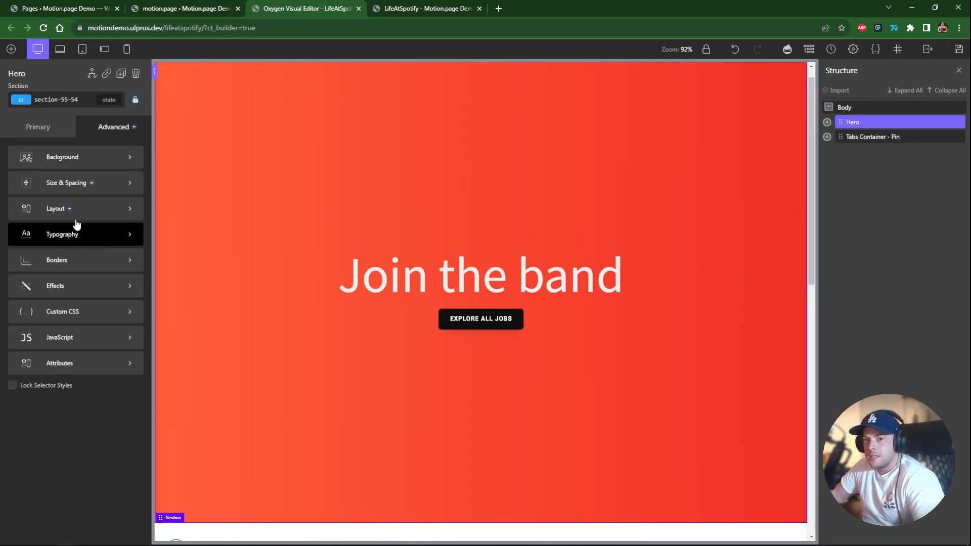
click(76, 222)
scroll(89, 429, down, 3)
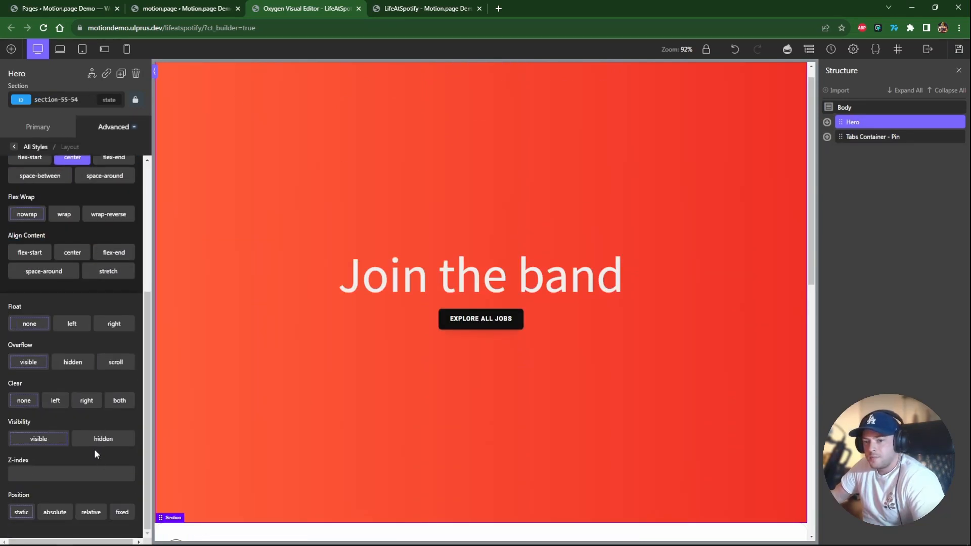
click(125, 513)
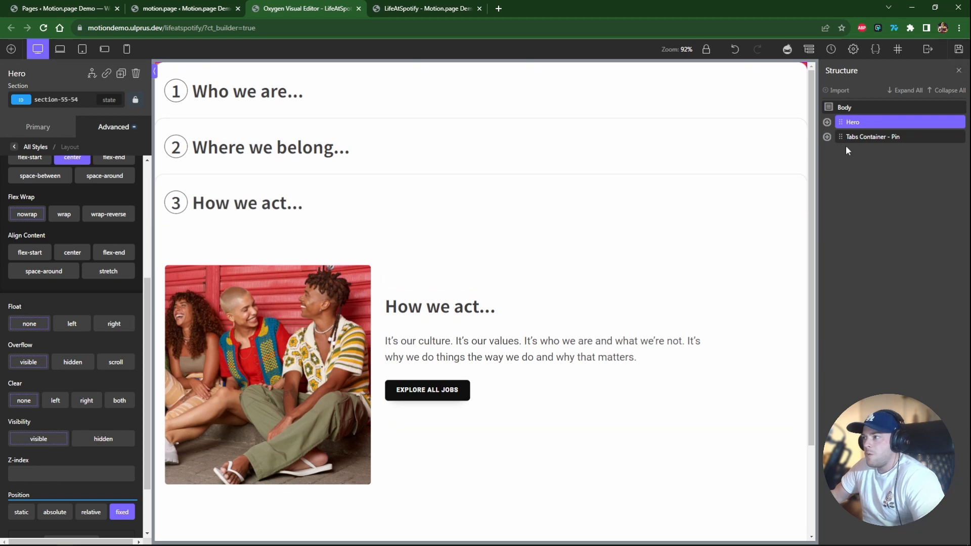
Set the Tabs Container - Pin's top position to 100vh.
click(908, 137)
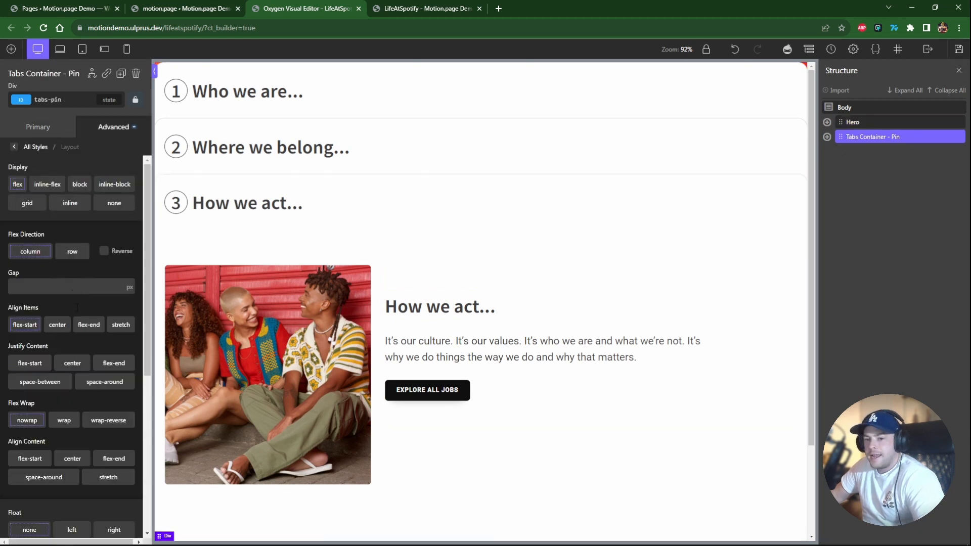
scroll(77, 307, down, 5)
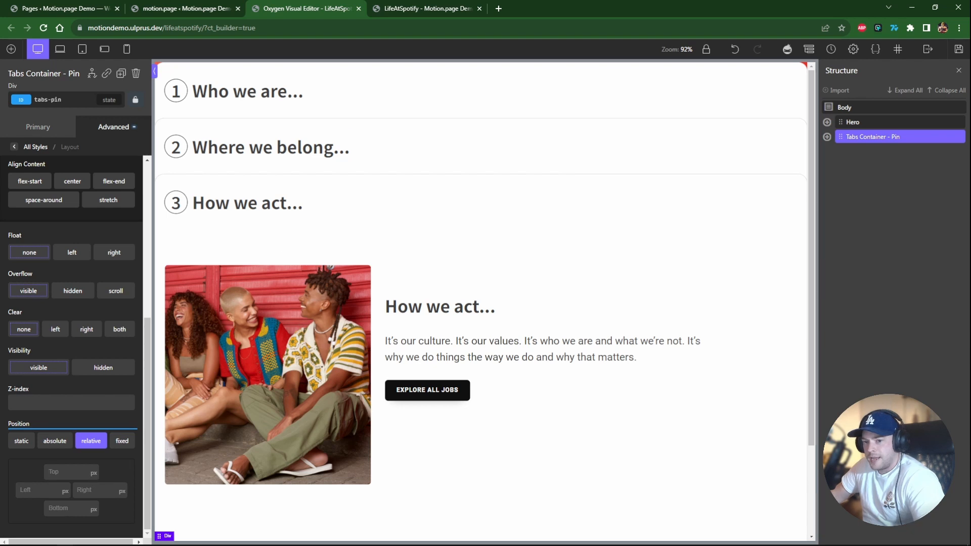
click(80, 471)
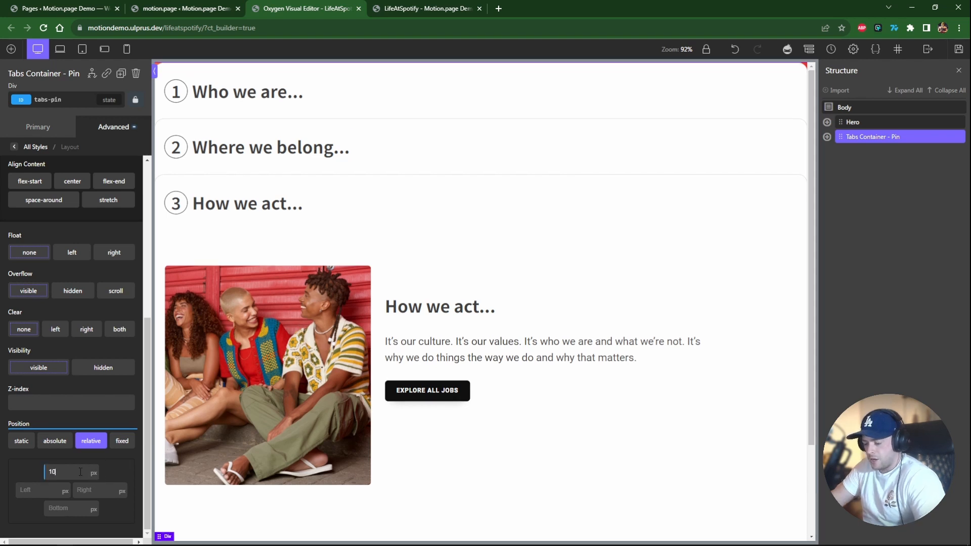
text(100vh)
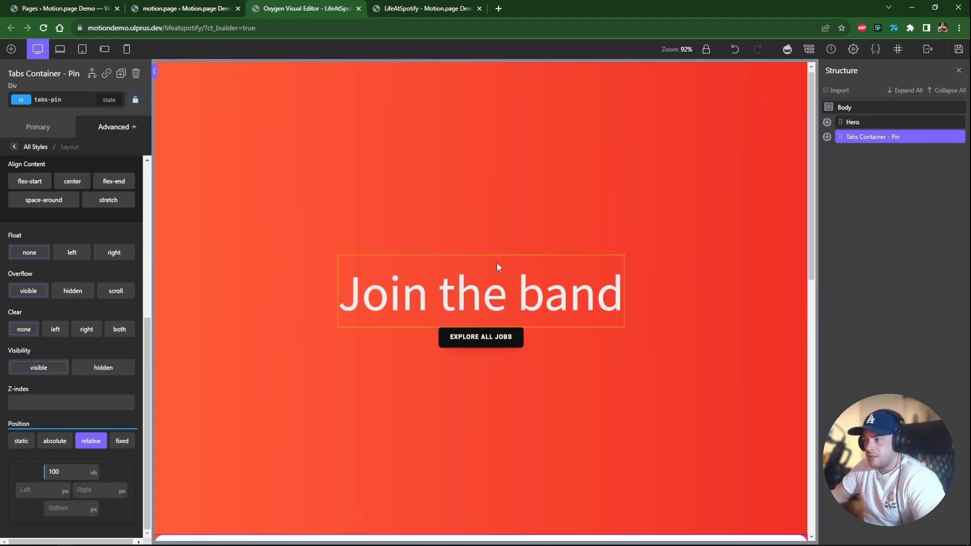
Scroll the canvas to check the layout and save the Oxygen page.
scroll(490, 268, down, 10)
scroll(466, 312, up, 8)
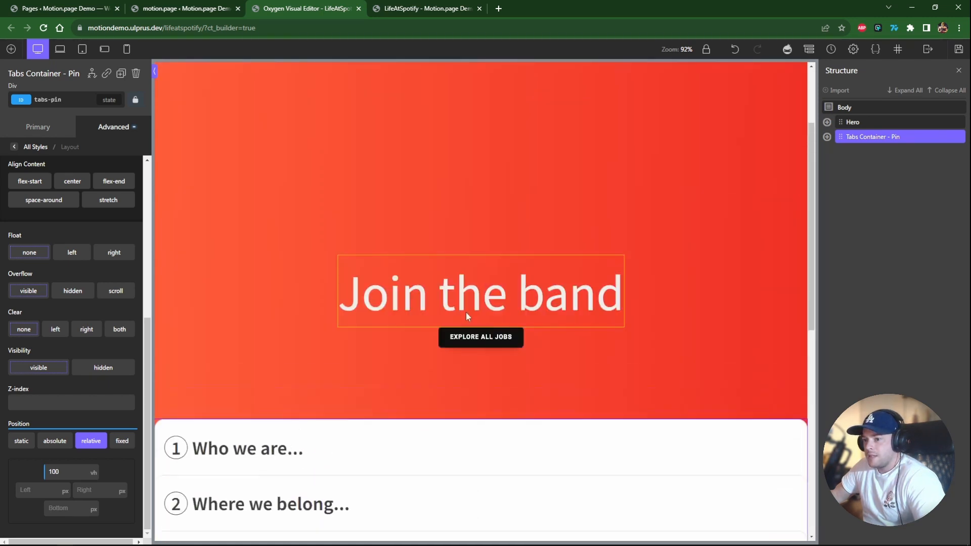
scroll(451, 336, down, 8)
scroll(579, 250, up, 8)
key(ctrl+s)
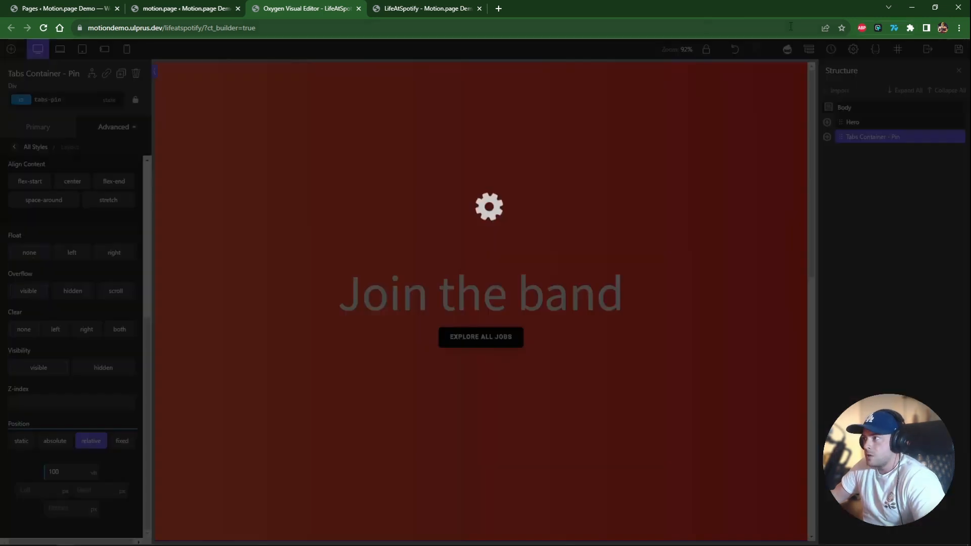
Return to the motion.page builder and scroll the preview back to the hero.
click(162, 8)
scroll(292, 265, up, 4)
scroll(292, 264, up, 5)
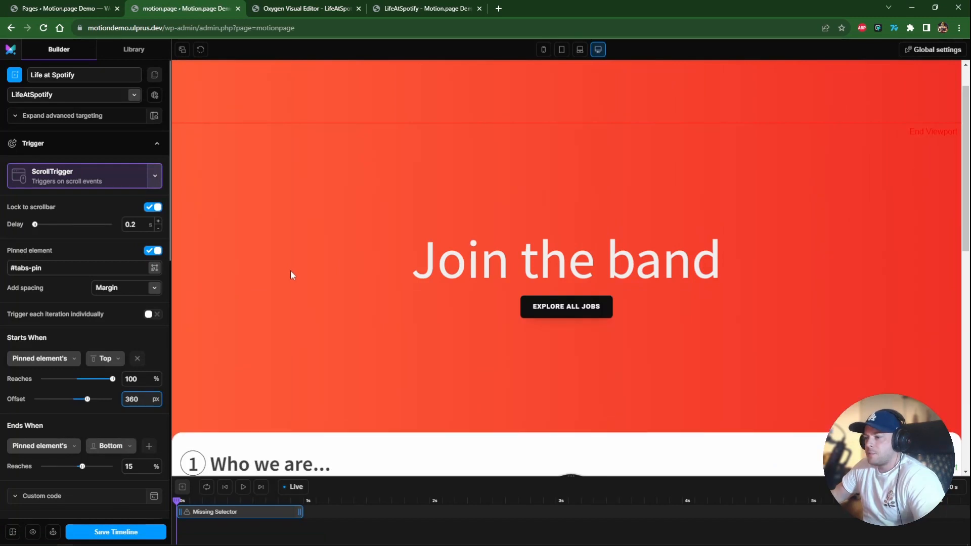
Set the scroll trigger to end when the pinned element's top reaches -200% of the viewport.
scroll(296, 254, down, 2)
scroll(282, 257, down, 2)
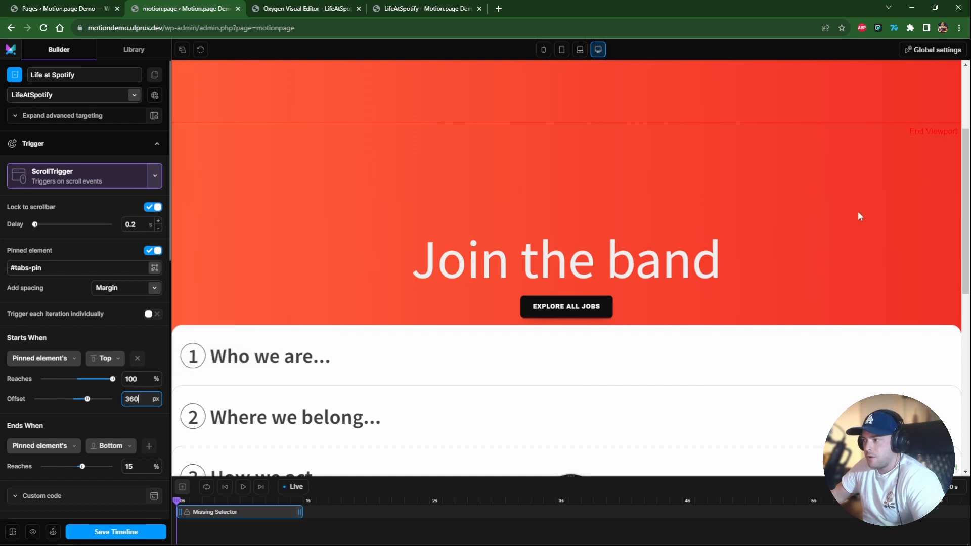
drag(964, 229, 964, 253)
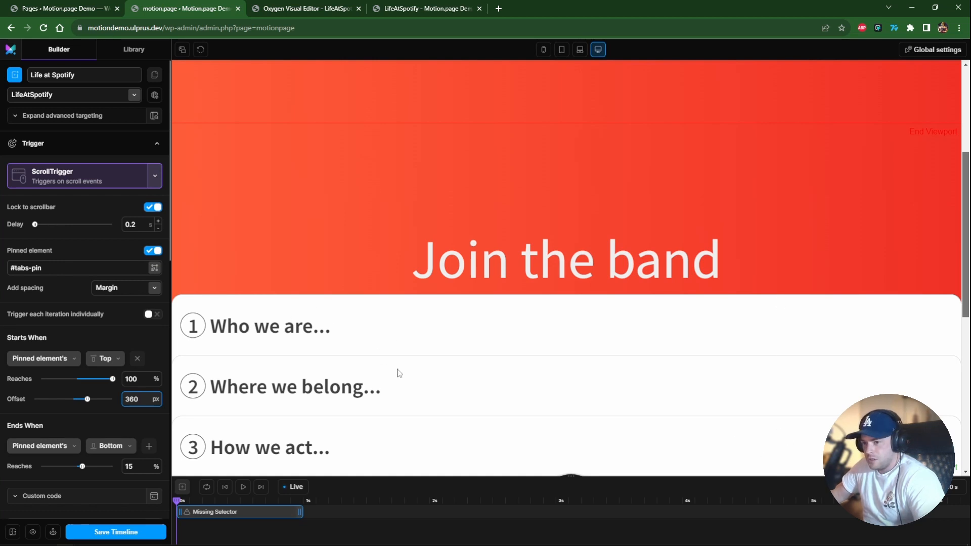
click(106, 447)
click(109, 463)
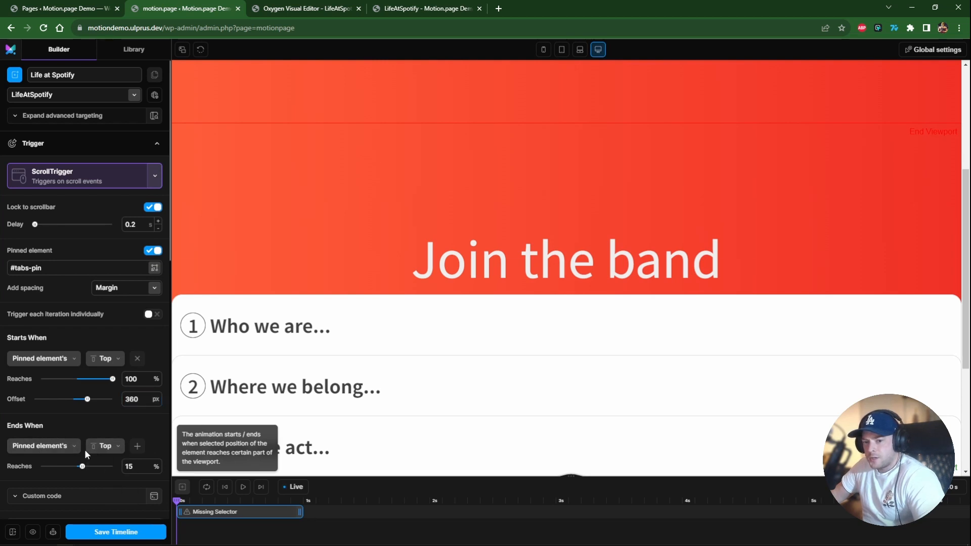
click(139, 466)
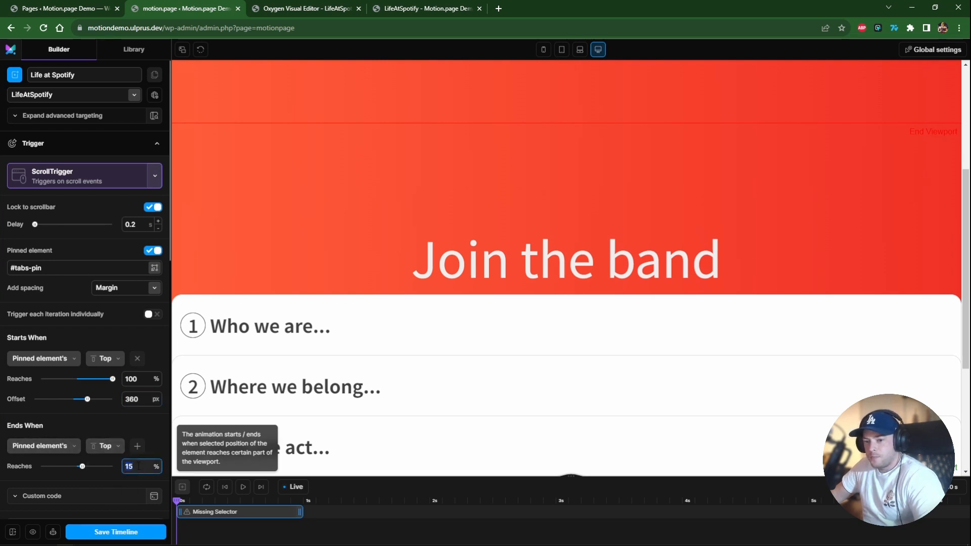
text(-200)
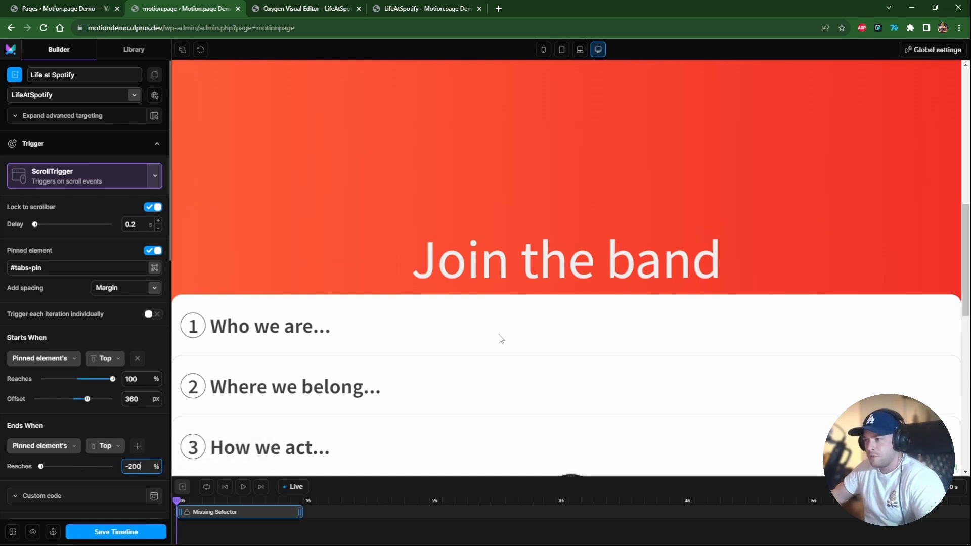
Add #tab-1 as the animation selector and switch the animation direction to To.
scroll(109, 458, down, 4)
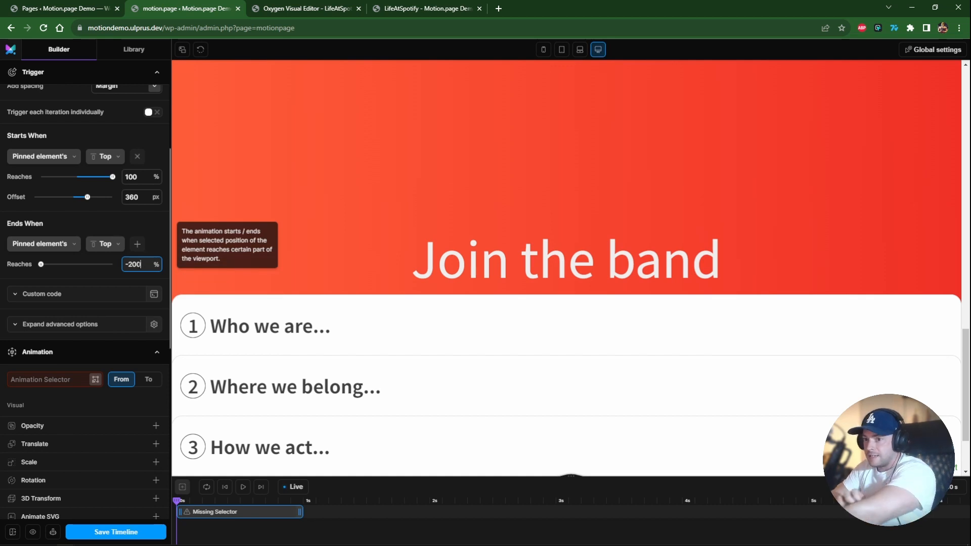
click(95, 379)
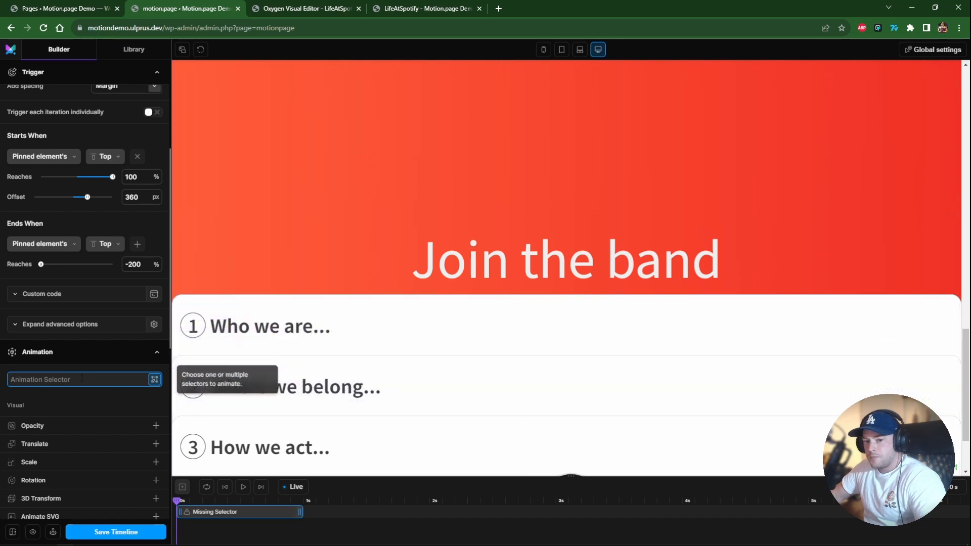
text(#tab)
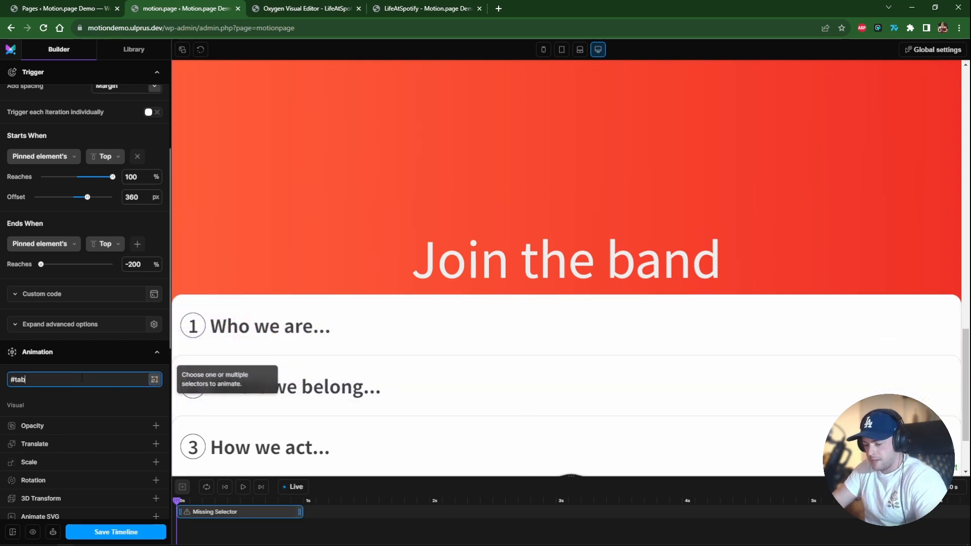
text(-1)
key(Return)
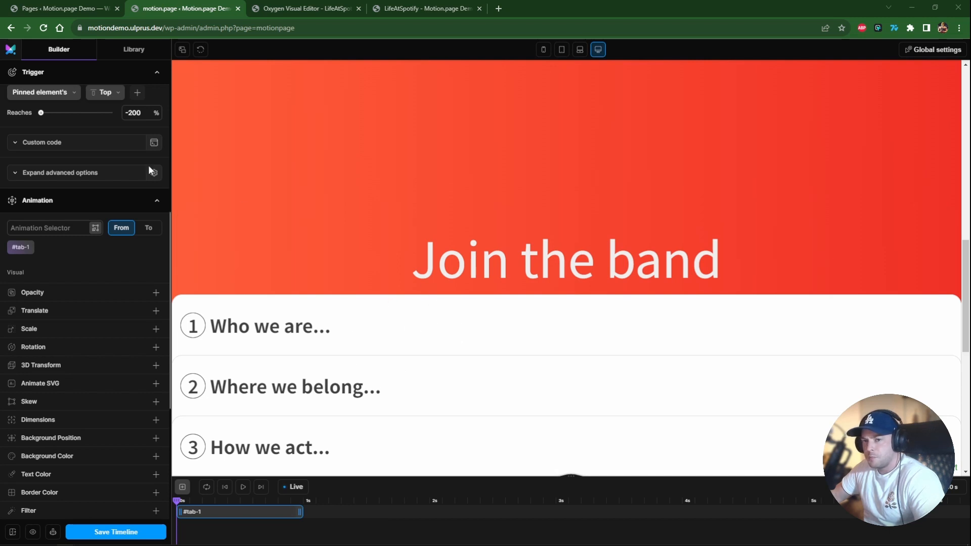
click(149, 227)
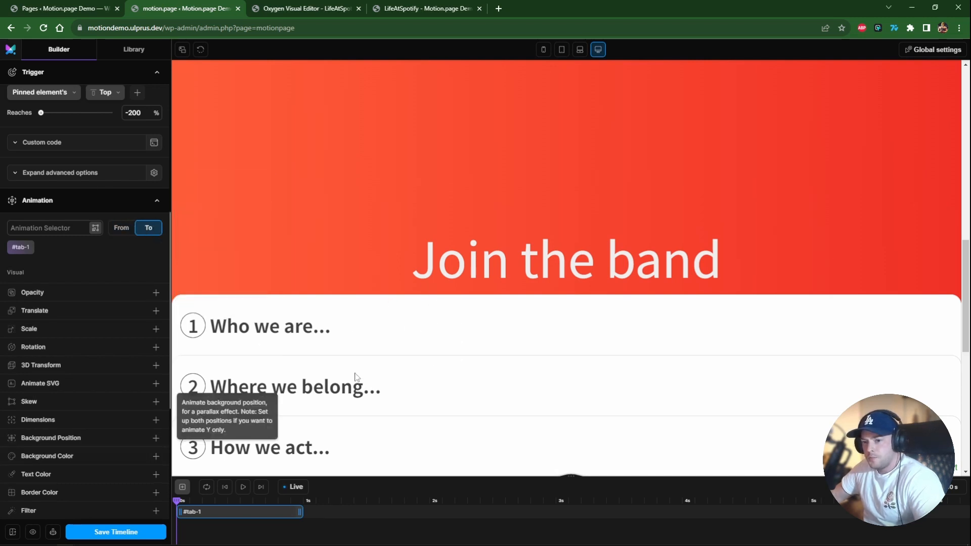
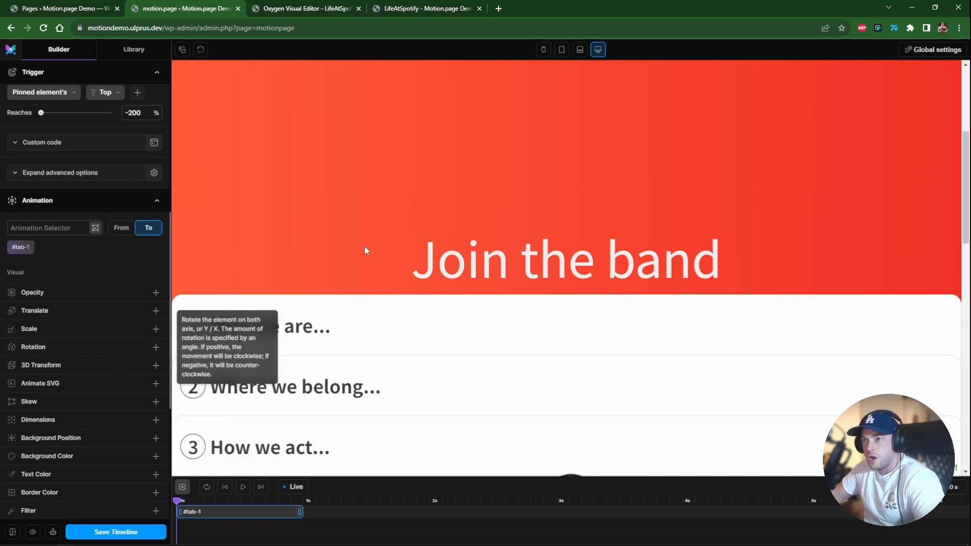
Add a custom transform property to the #tab-1 animation with the value translateY(-100vh).
scroll(83, 311, down, 1)
scroll(84, 316, down, 1)
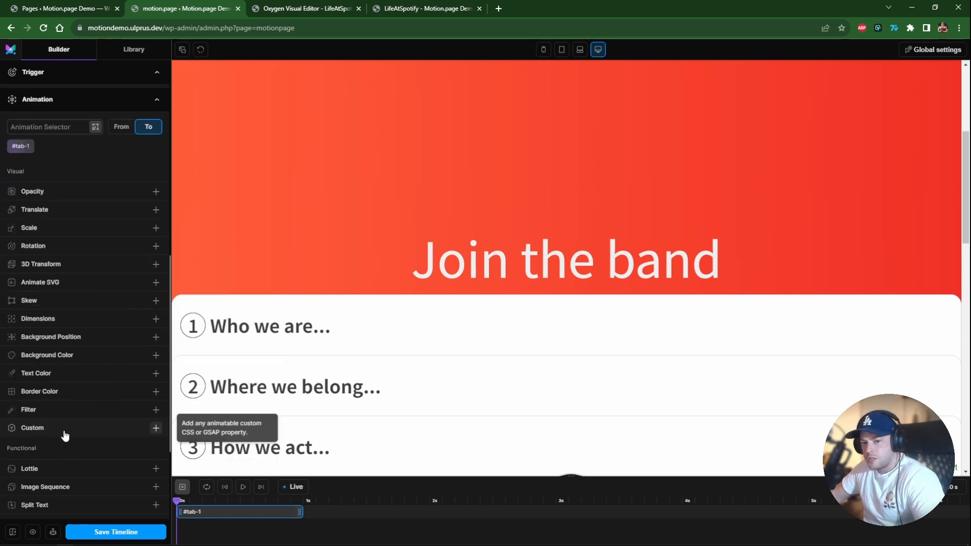
click(60, 430)
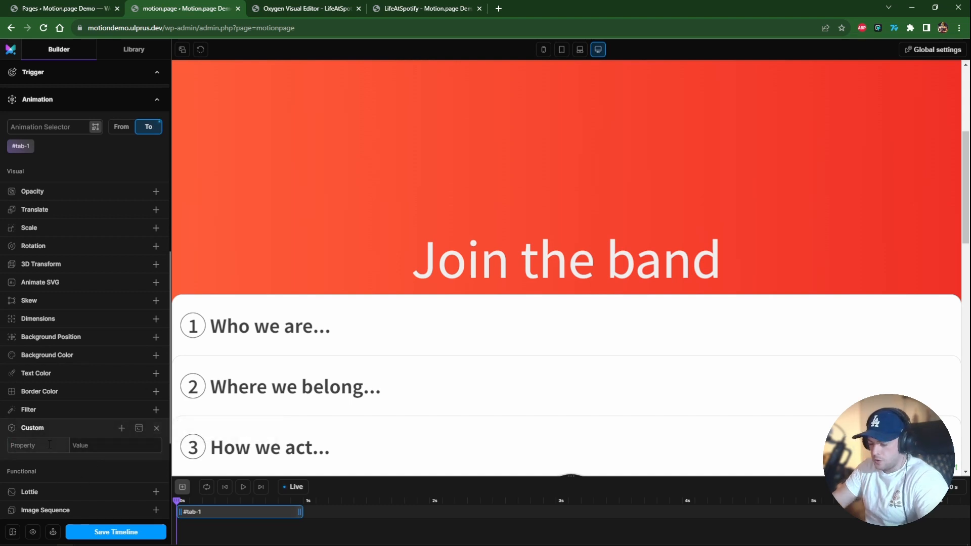
text(transform)
click(104, 445)
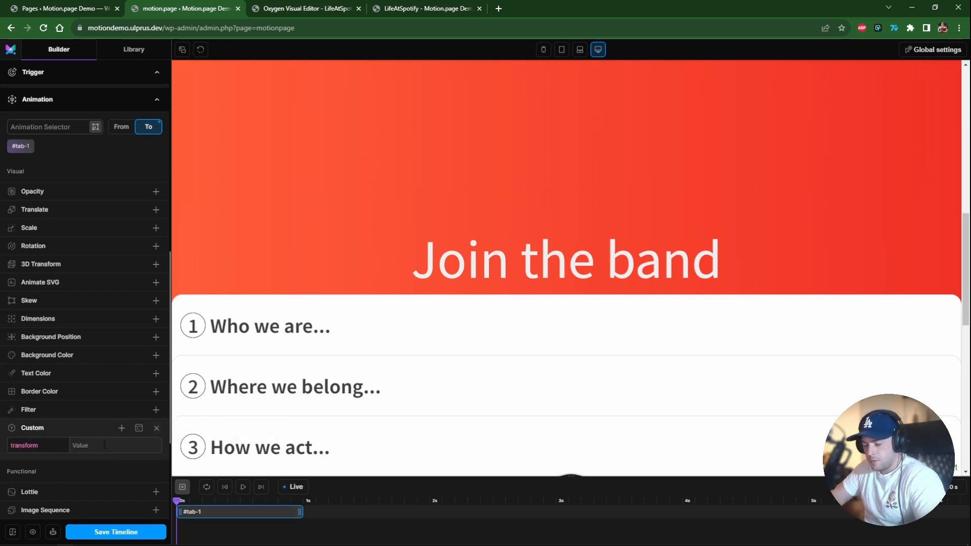
text(translateY)
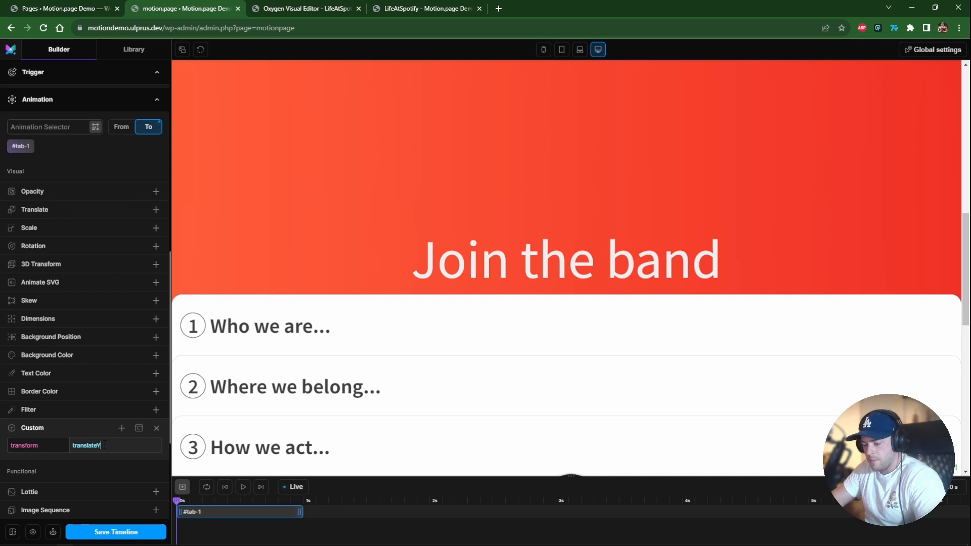
text((-)
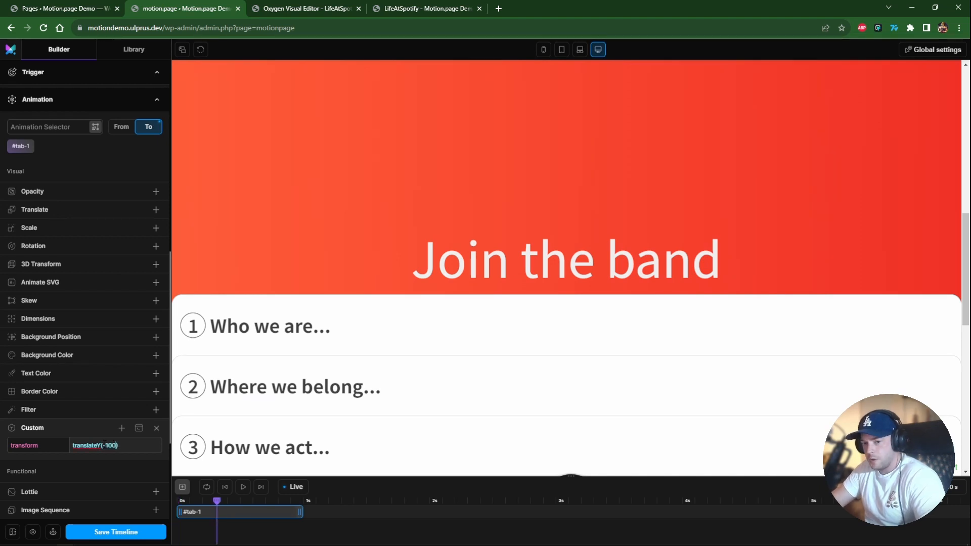
text(100vh)
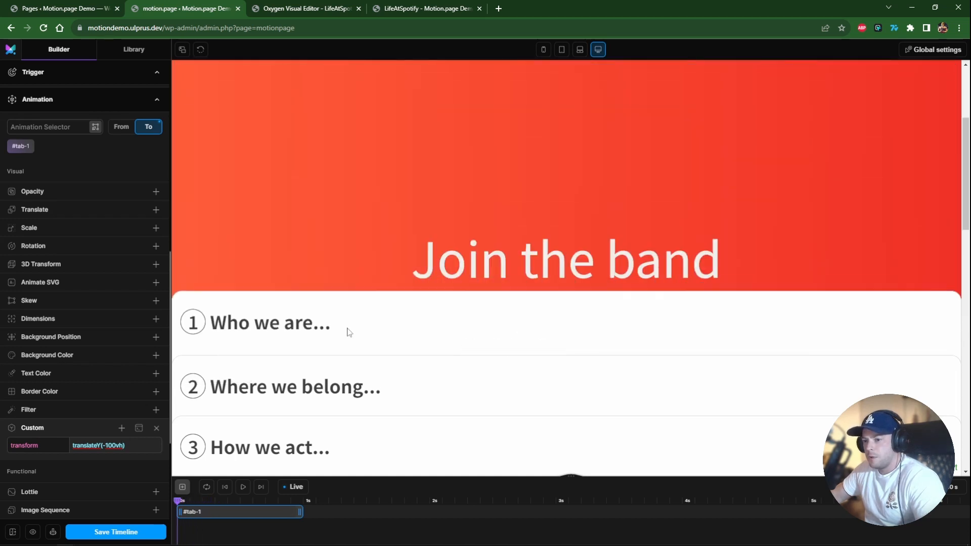
Change the custom transform value to translateY(calc(-100vh + 360px)).
scroll(572, 358, down, 2)
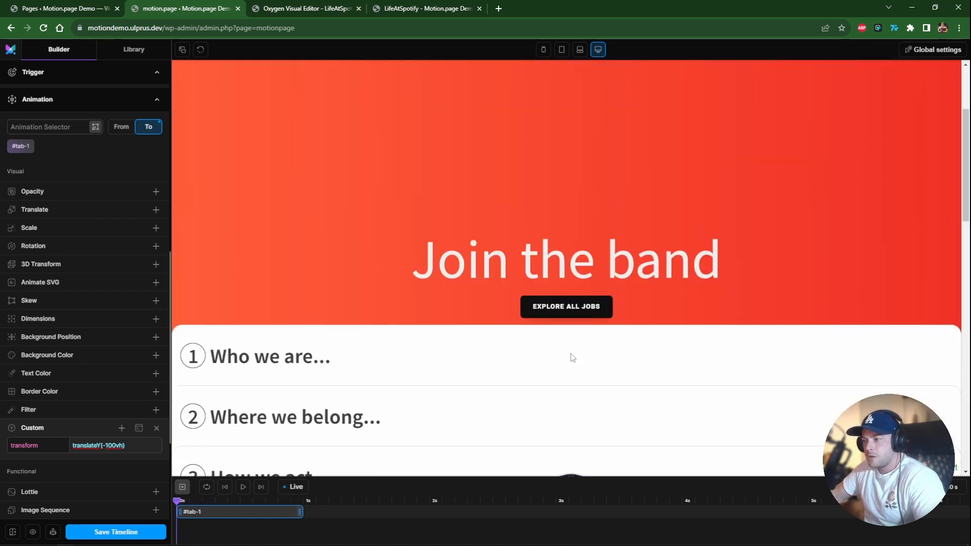
drag(969, 213, 968, 222)
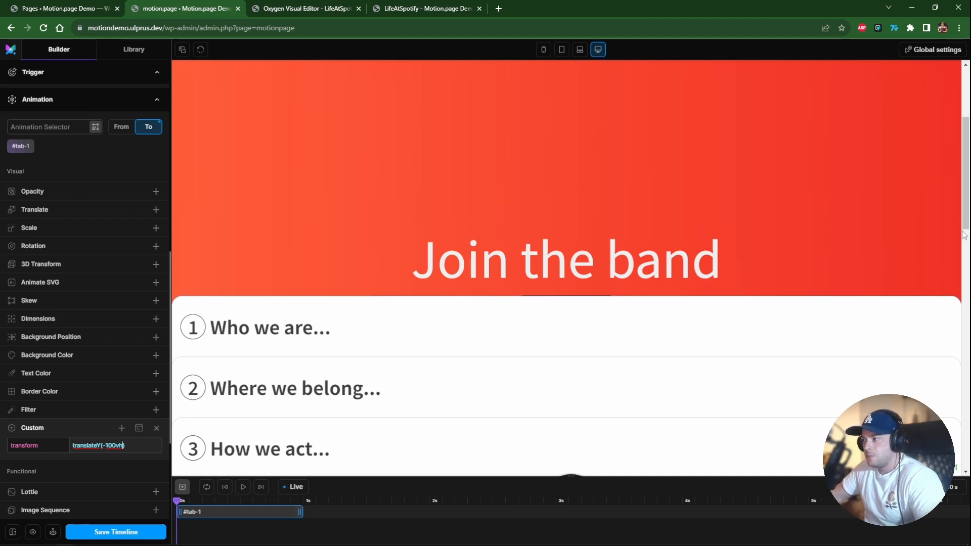
drag(967, 225, 968, 258)
drag(965, 299, 966, 209)
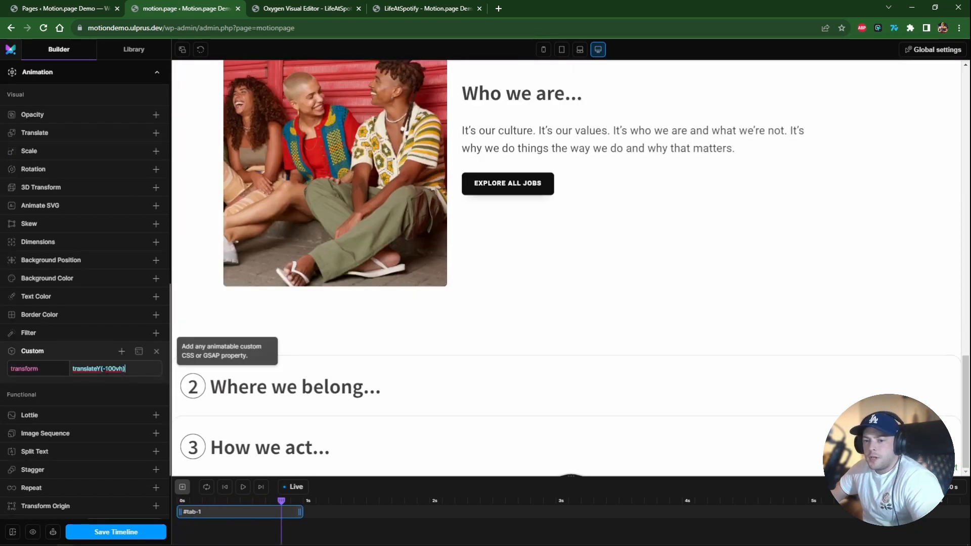
click(103, 369)
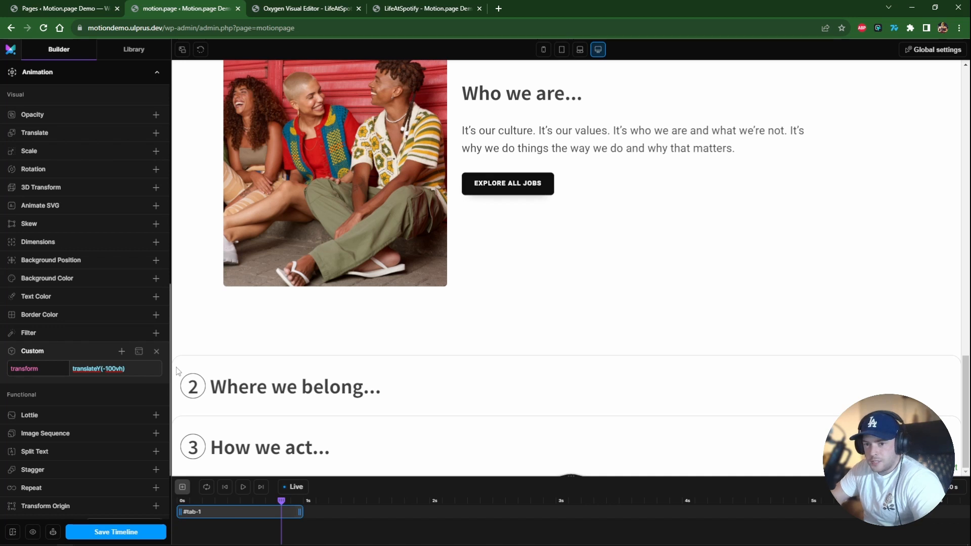
text(c)
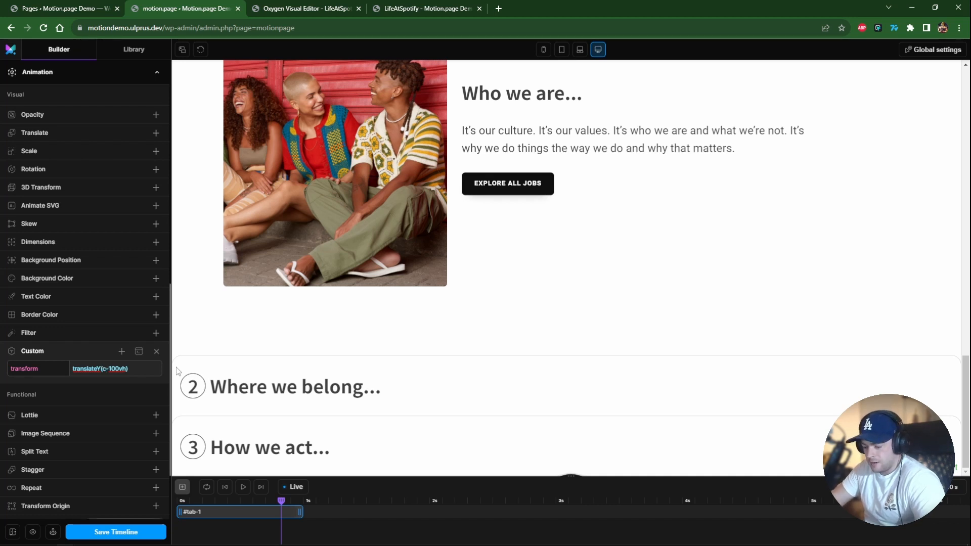
text(alc()
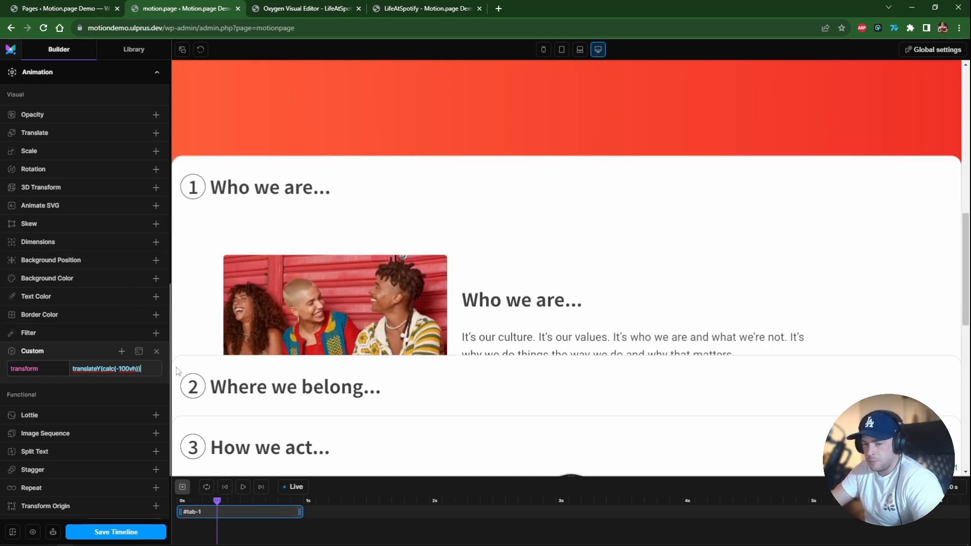
text())
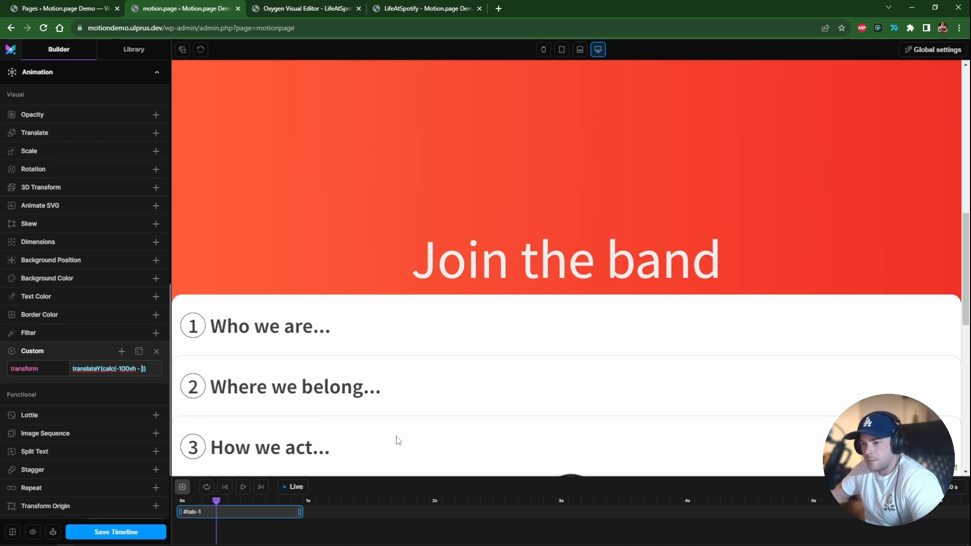
text(360)
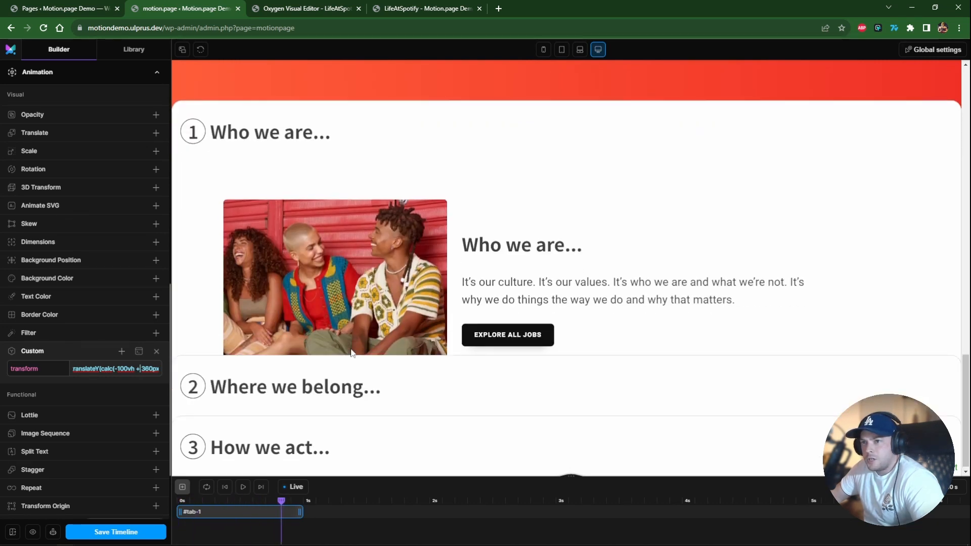
scroll(111, 424, down, 2)
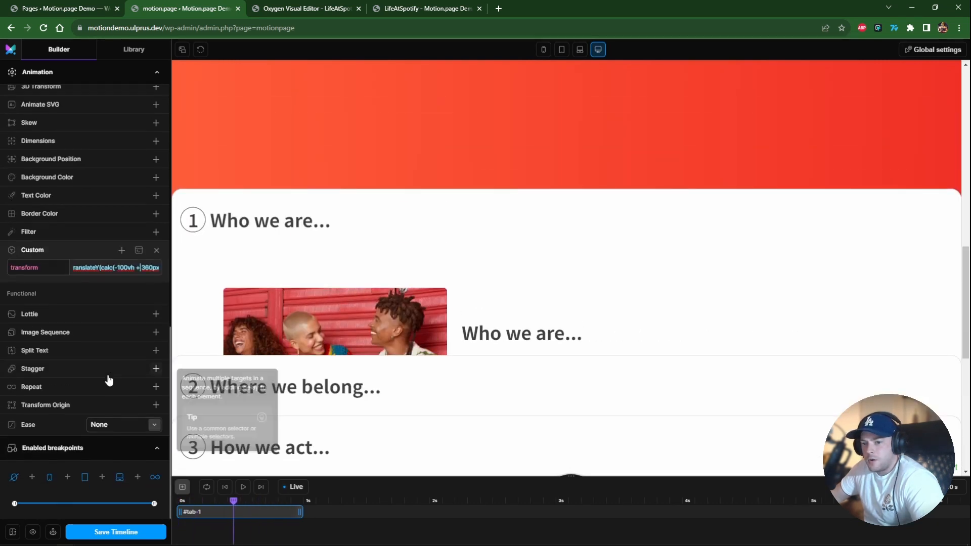
click(104, 426)
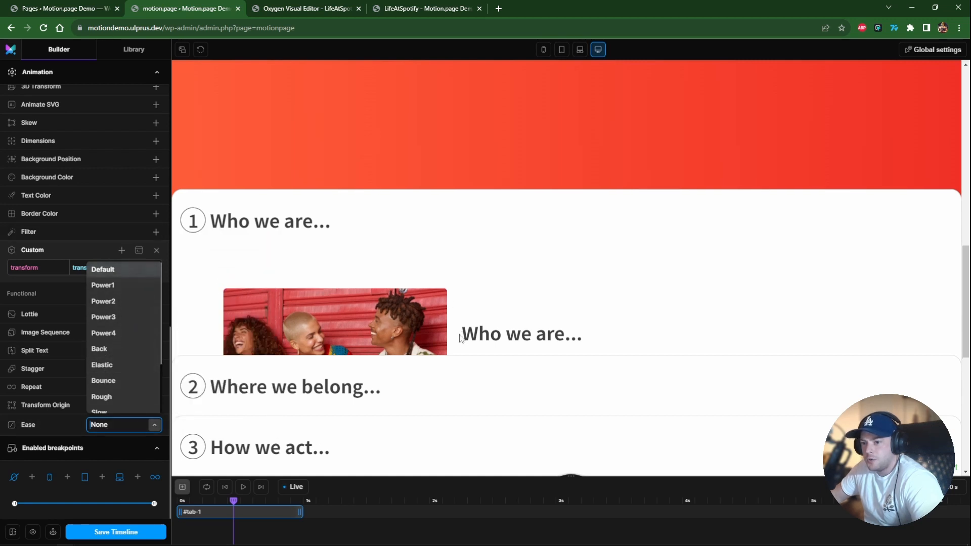
click(479, 339)
Set the pinned element's added spacing to Padding.
scroll(71, 320, up, 10)
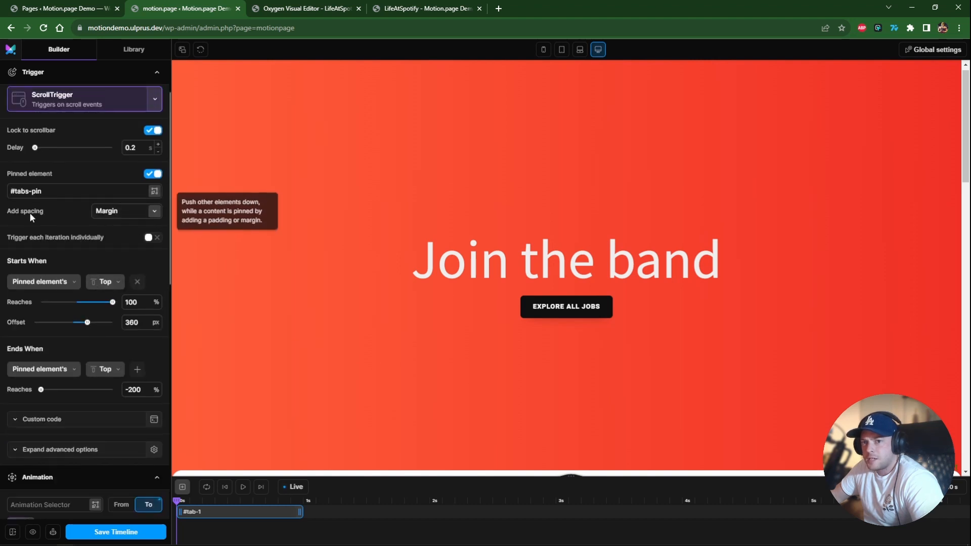
click(127, 211)
click(120, 248)
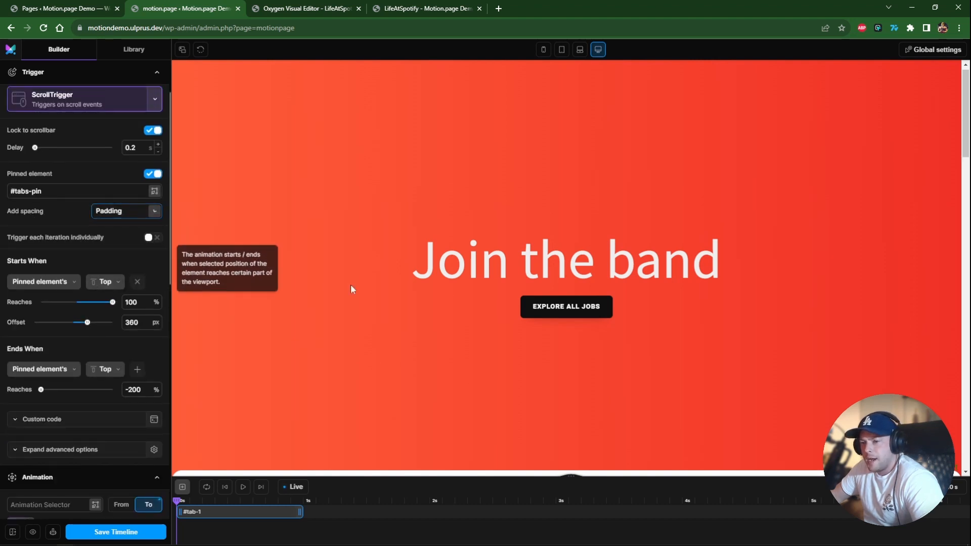
Duplicate the #tab-1 animation and move the copy on the timeline to start where the first one ends.
scroll(396, 310, down, 5)
scroll(390, 305, down, 3)
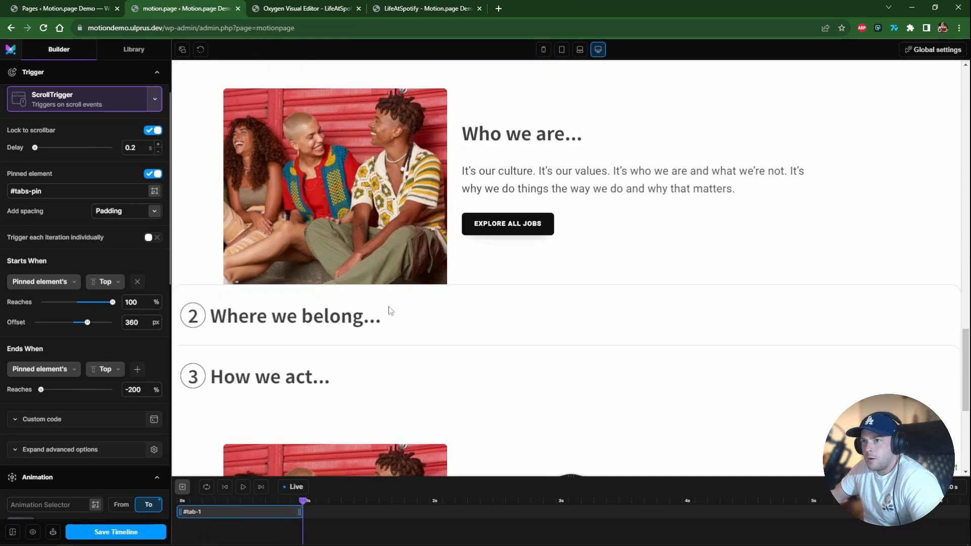
scroll(387, 306, down, 1)
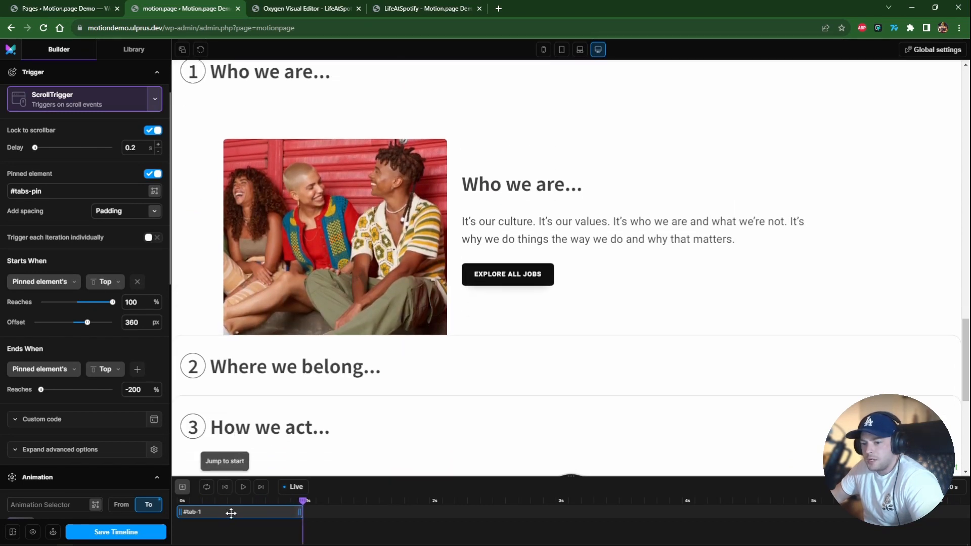
right_click(253, 514)
click(259, 505)
drag(228, 525, 366, 527)
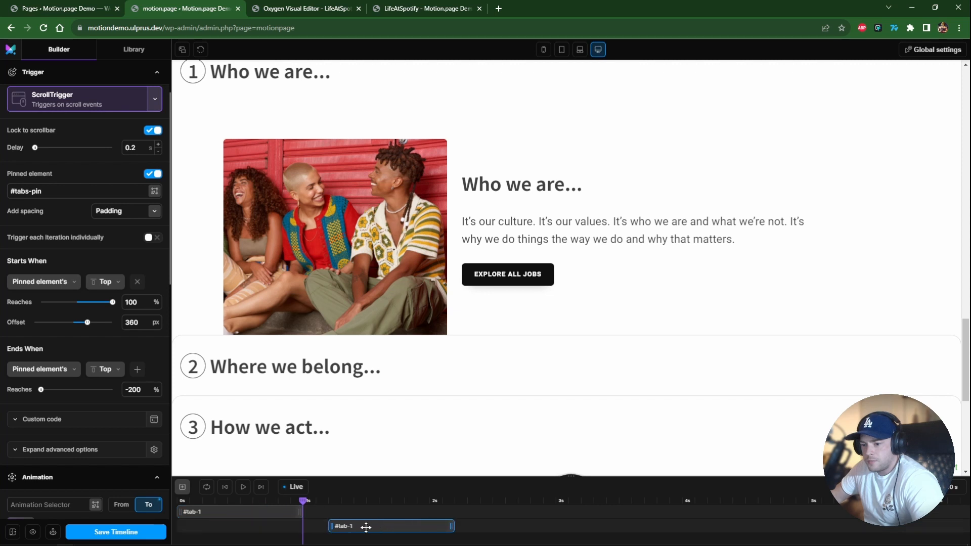
Replace the duplicate animation's selector with #tab-2.
scroll(59, 390, down, 7)
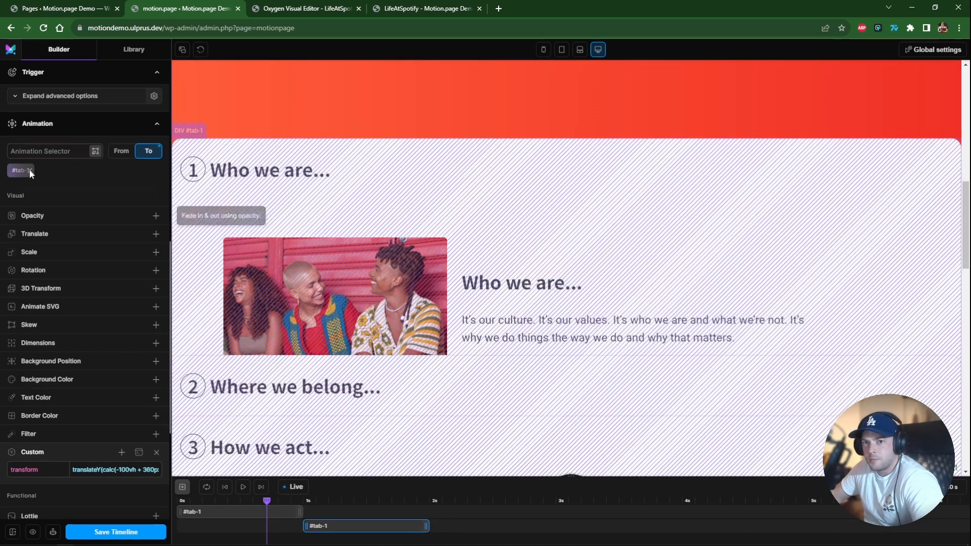
click(30, 171)
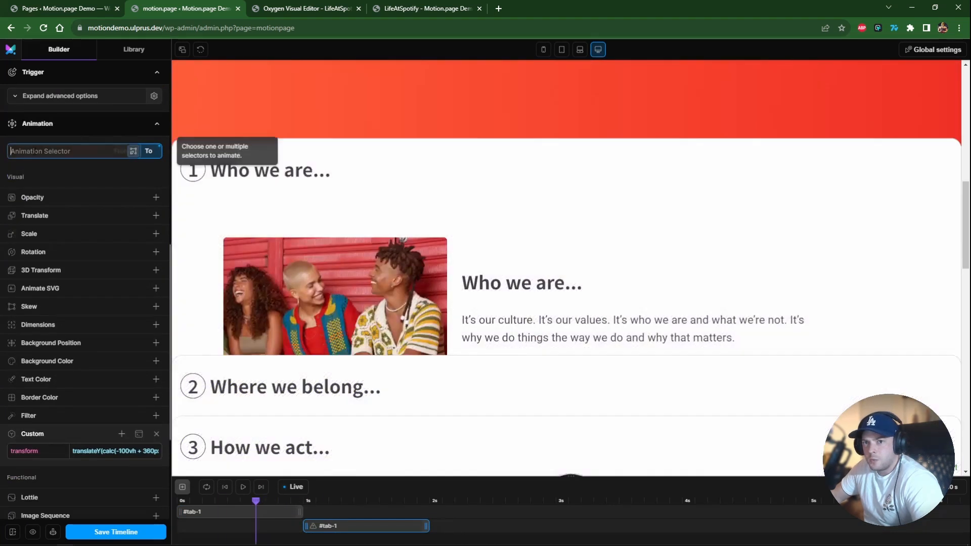
text(#tab-2)
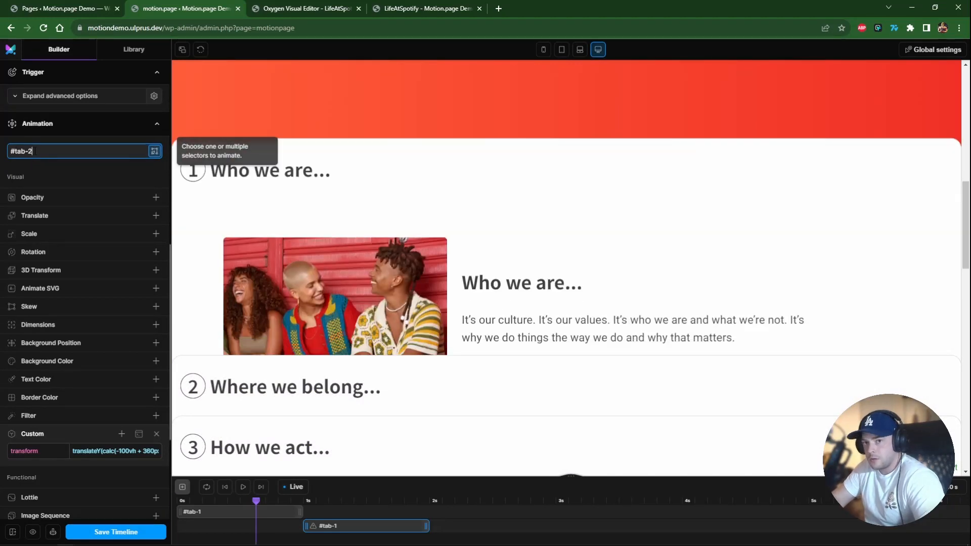
key(Return)
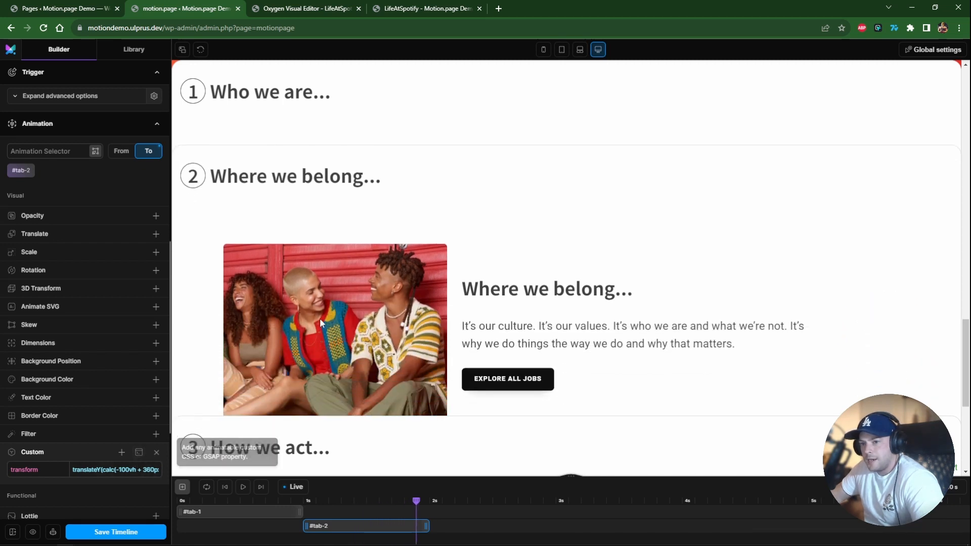
Scroll through the preview to check how the first two tabs animate while pinned.
scroll(319, 318, down, 4)
scroll(316, 320, up, 6)
scroll(308, 328, up, 8)
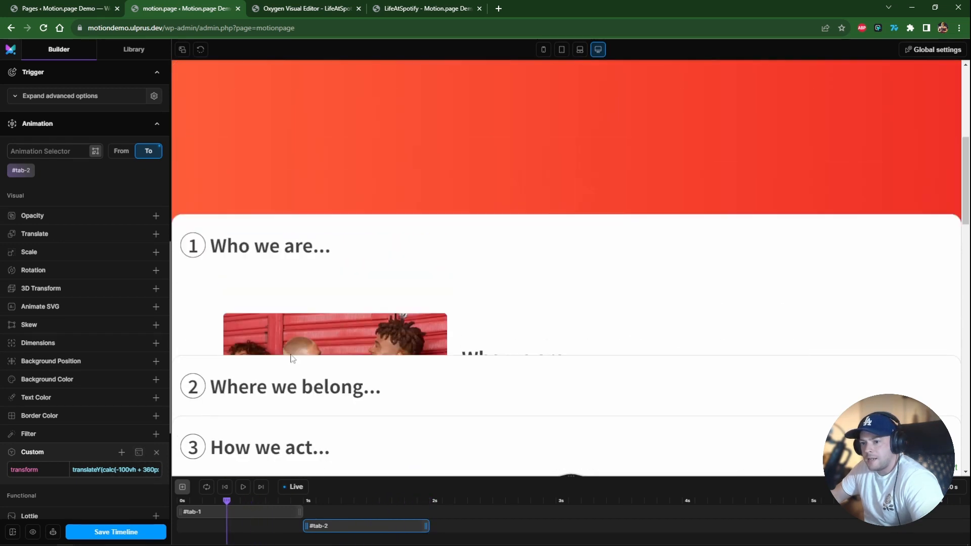
scroll(288, 360, down, 1)
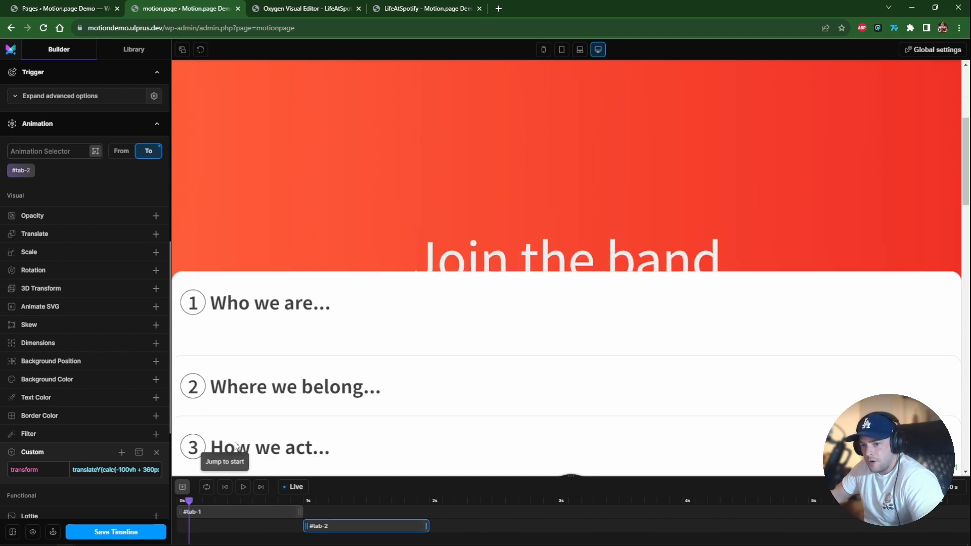
scroll(300, 398, up, 2)
scroll(280, 372, down, 5)
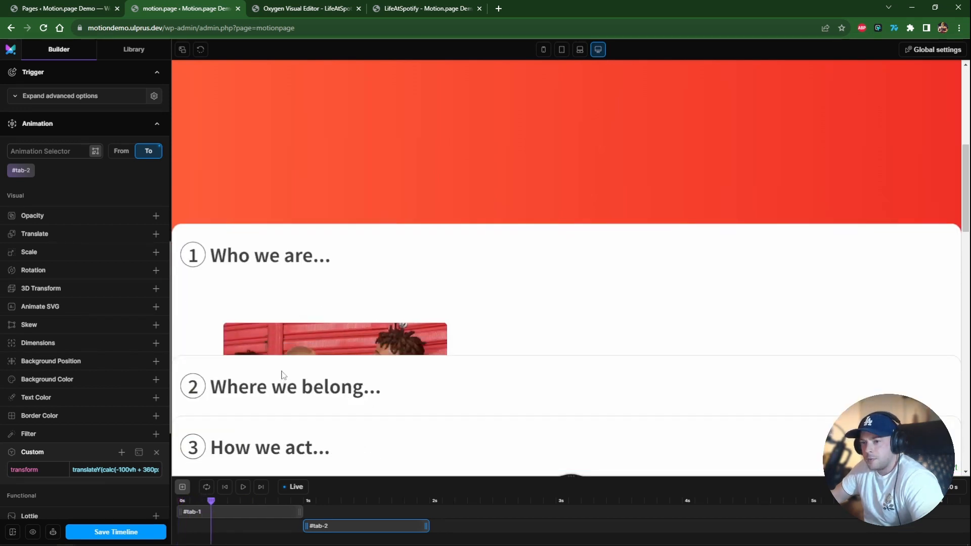
scroll(281, 375, down, 4)
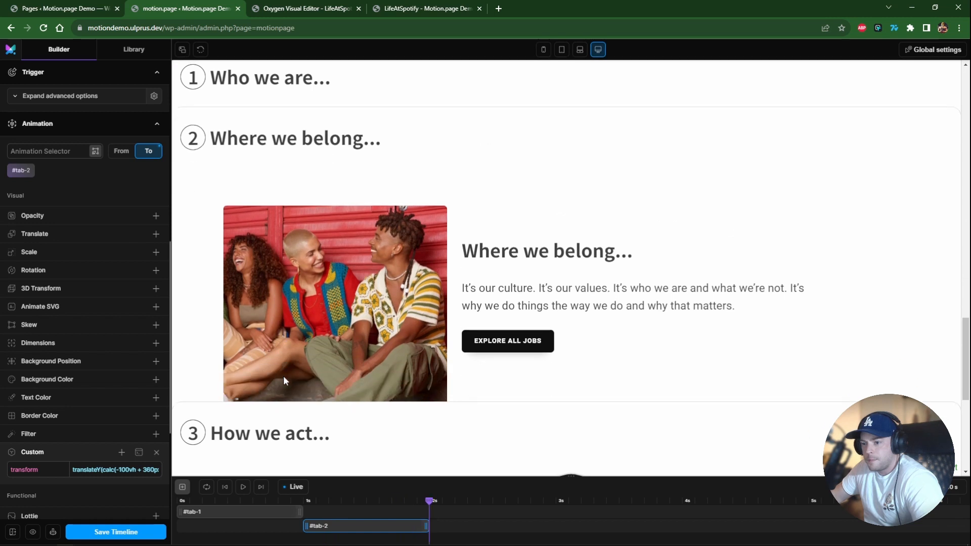
Duplicate the #tab-2 animation and move the copy to start where #tab-2 ends.
right_click(354, 527)
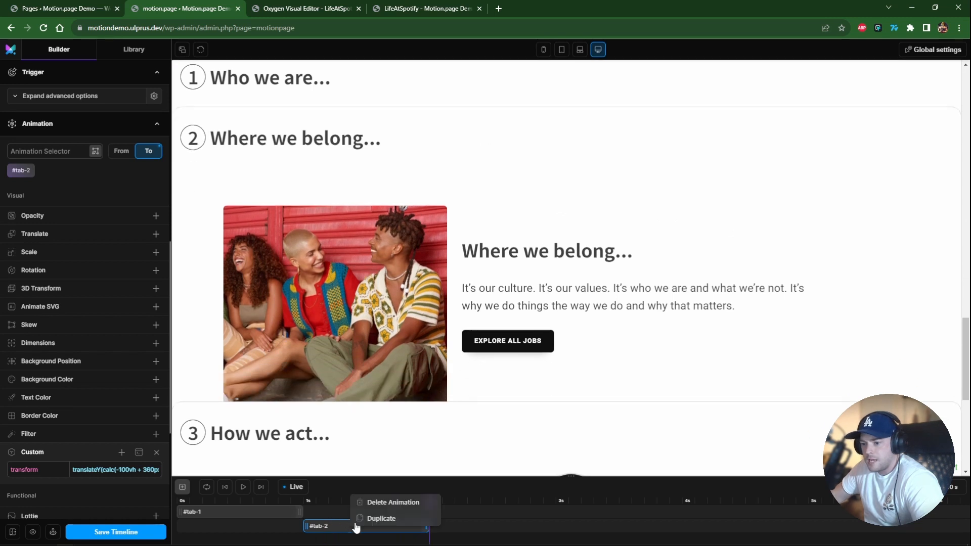
click(382, 519)
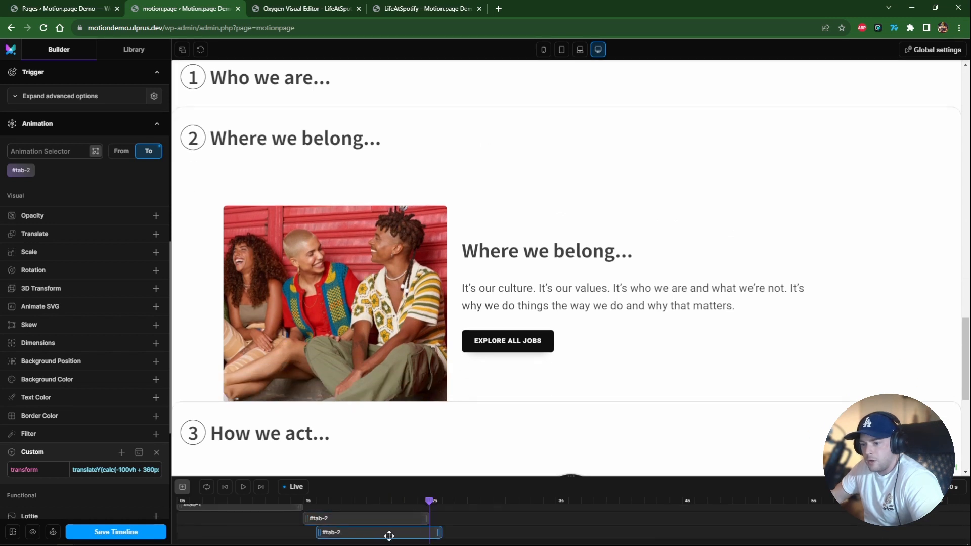
drag(389, 536, 470, 537)
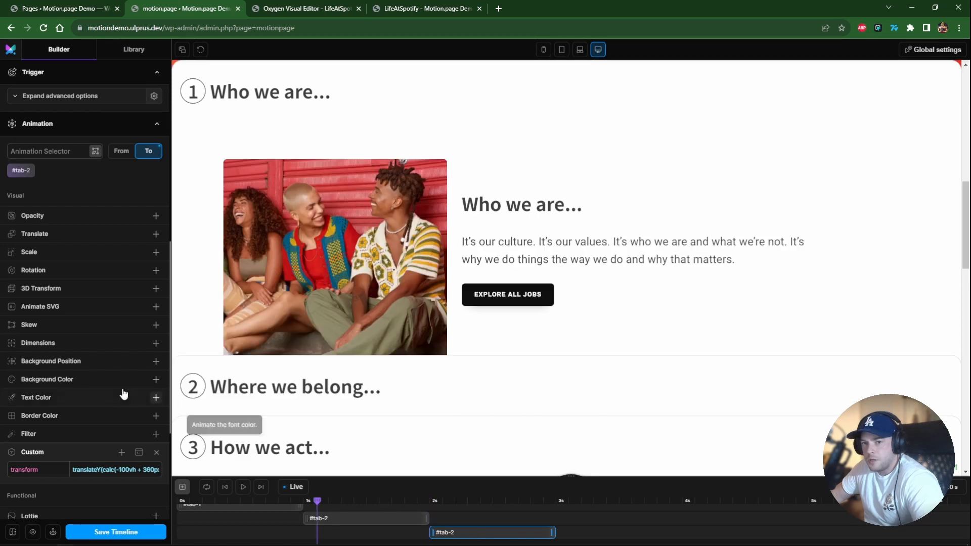
Replace the new copy's selector with #tab-3 and scroll the preview to check the third tab.
click(21, 170)
click(40, 152)
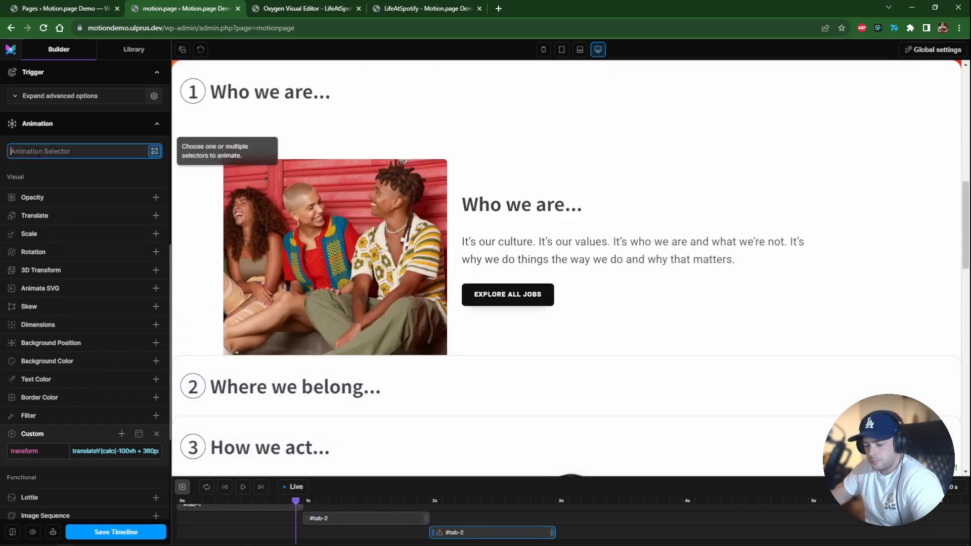
text(#tab-3)
key(Return)
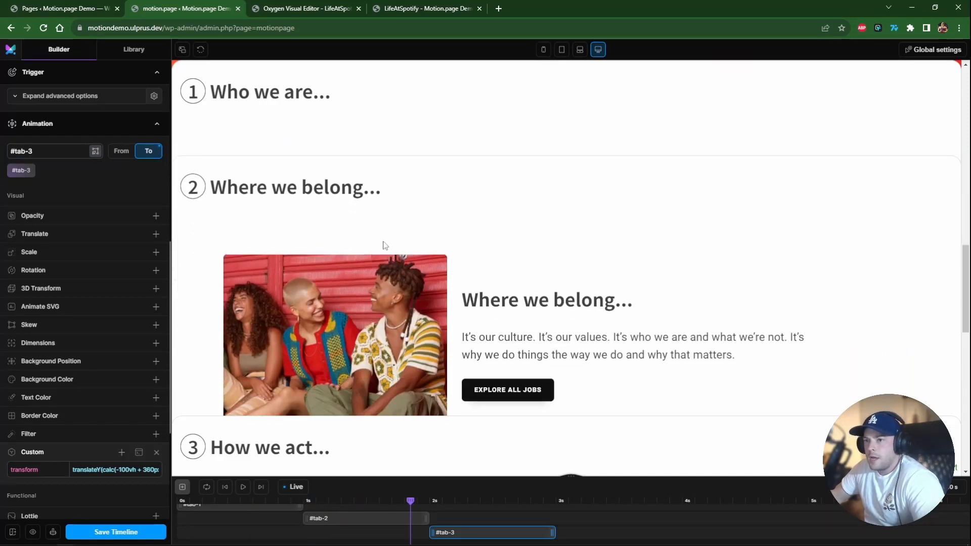
scroll(374, 237, down, 3)
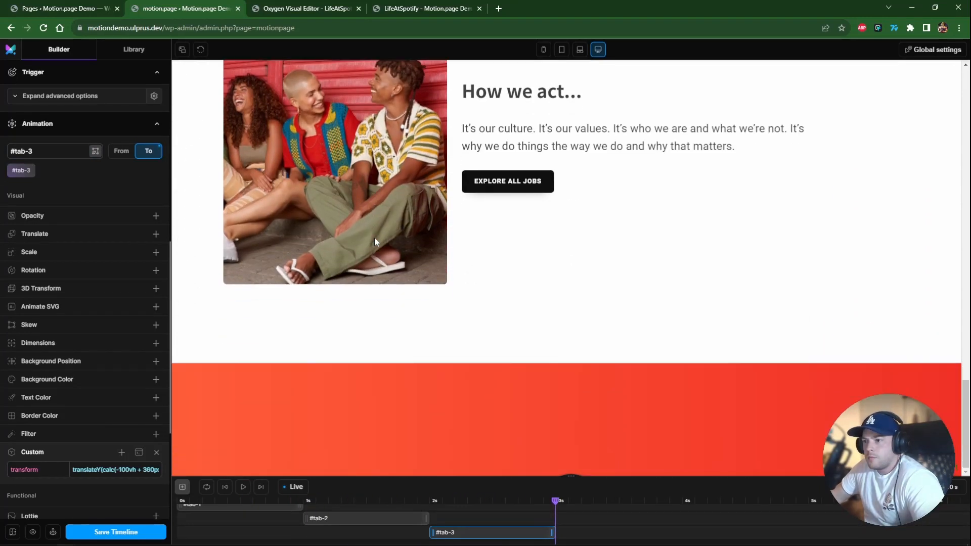
scroll(378, 241, up, 10)
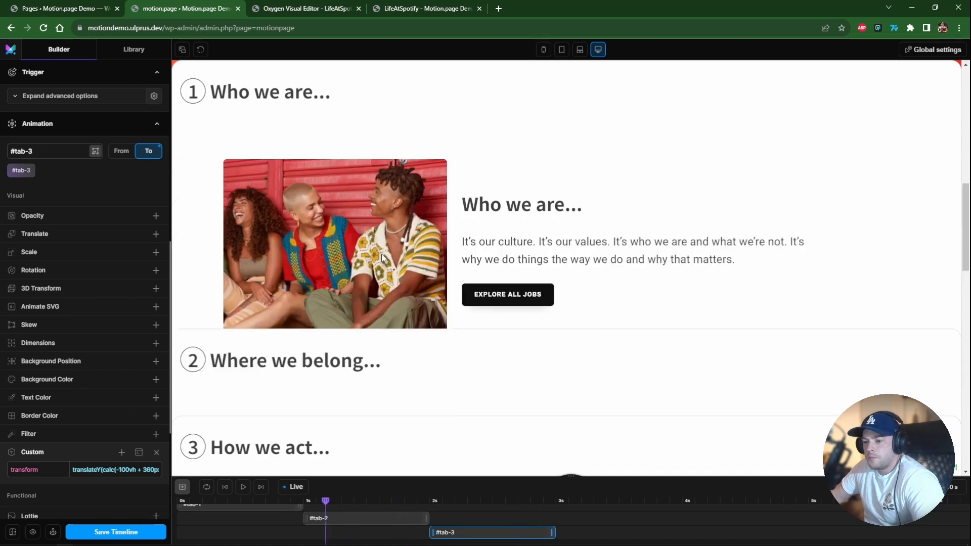
Set the trigger's end Reaches value to -300% and scroll the preview to test the third tab while pinned.
scroll(378, 254, down, 5)
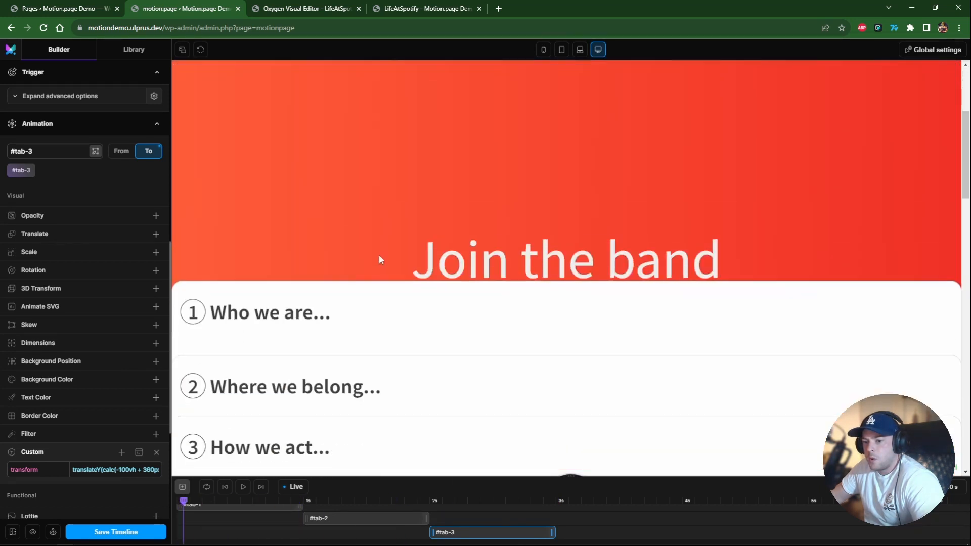
scroll(378, 253, down, 10)
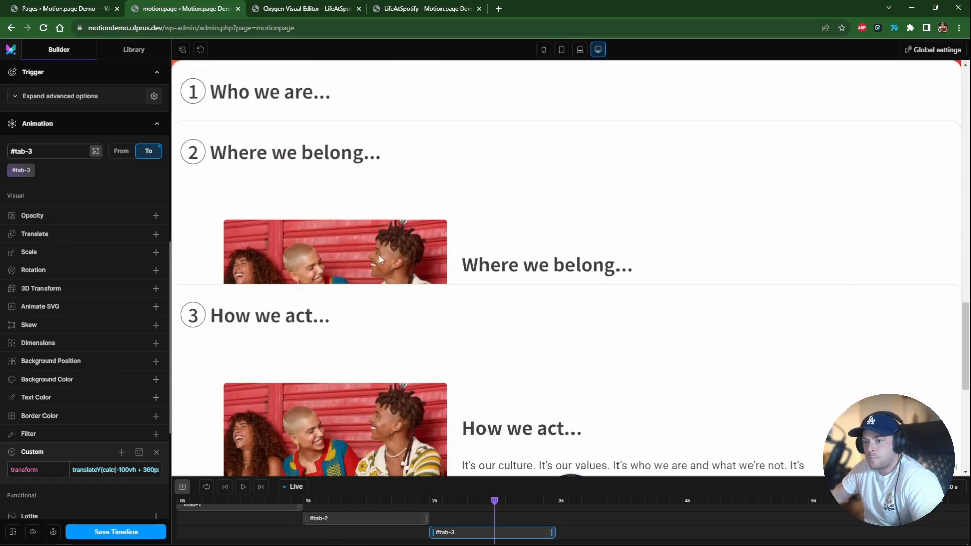
scroll(378, 253, up, 3)
scroll(120, 317, up, 6)
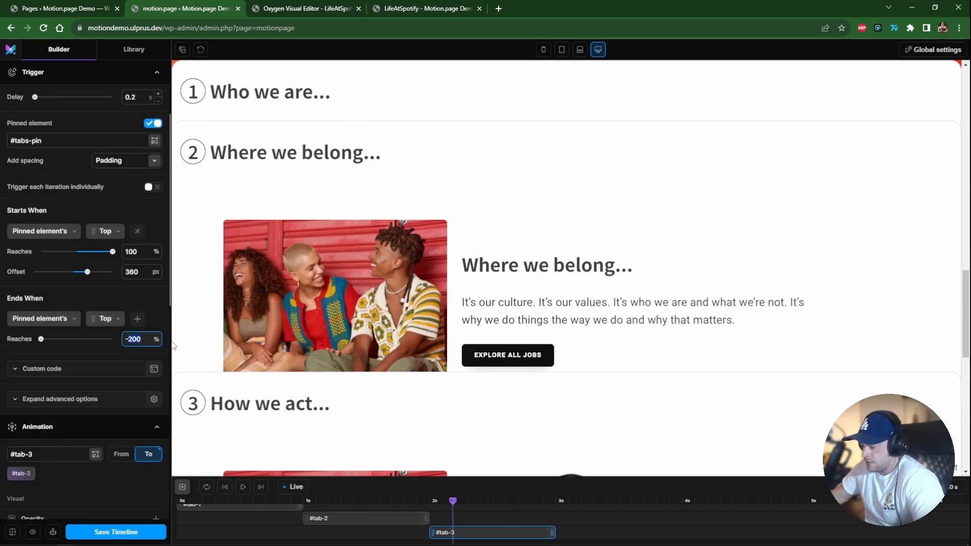
scroll(381, 282, up, 9)
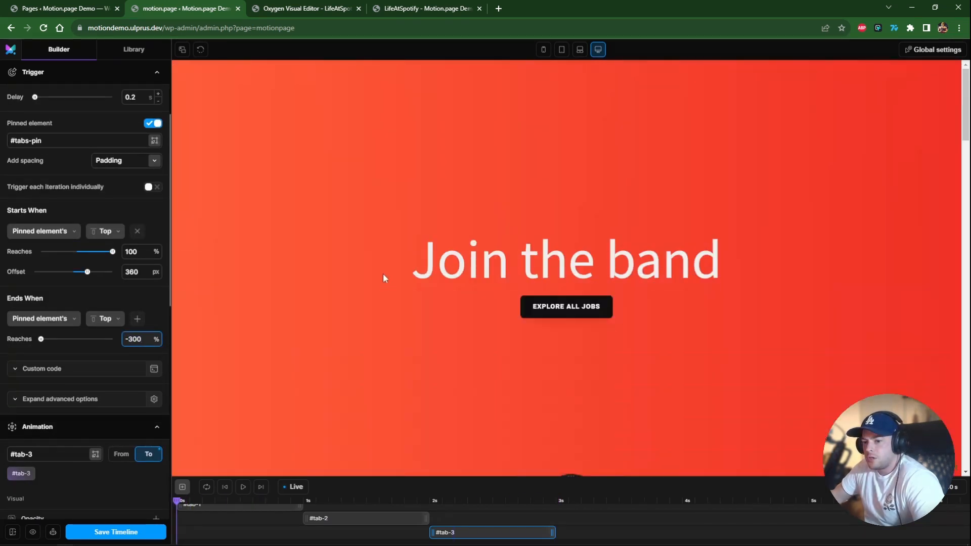
scroll(386, 270, down, 6)
scroll(386, 271, down, 8)
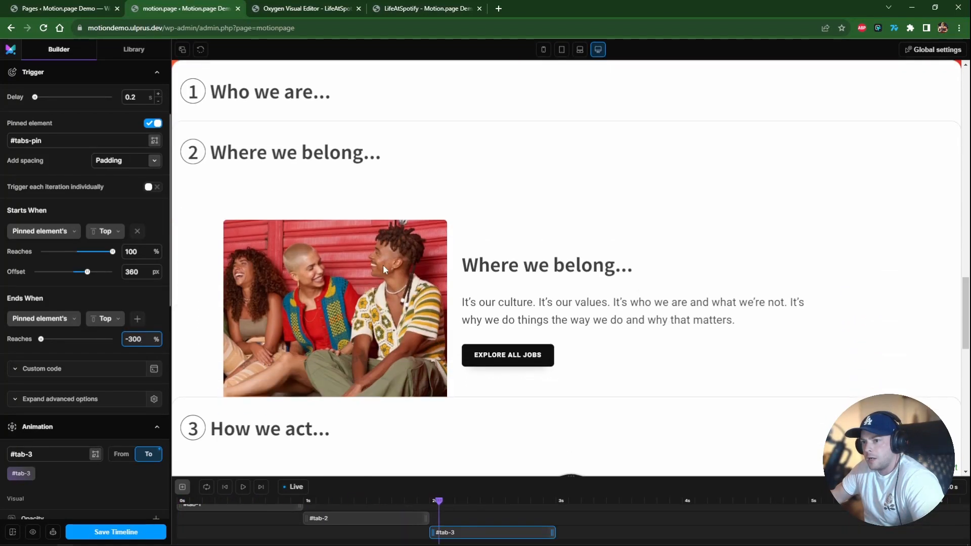
scroll(383, 265, down, 5)
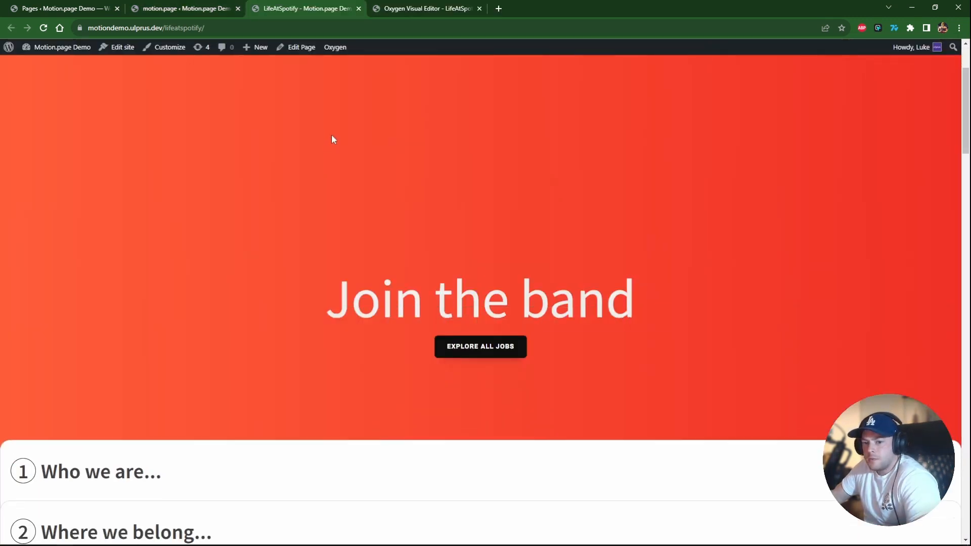
Scroll through the live page to examine how the three pinned tabs slide up.
scroll(331, 135, down, 4)
scroll(331, 134, up, 3)
scroll(331, 134, down, 6)
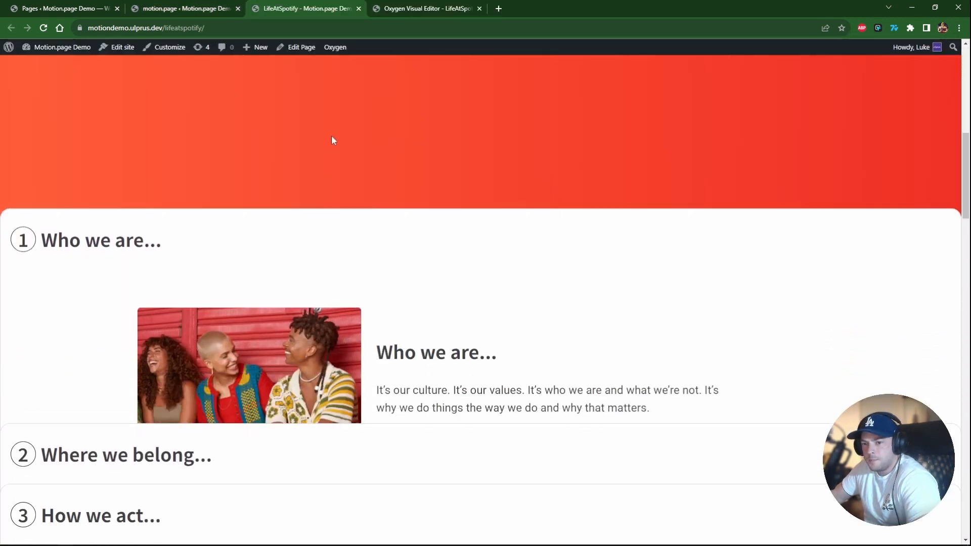
scroll(331, 135, down, 4)
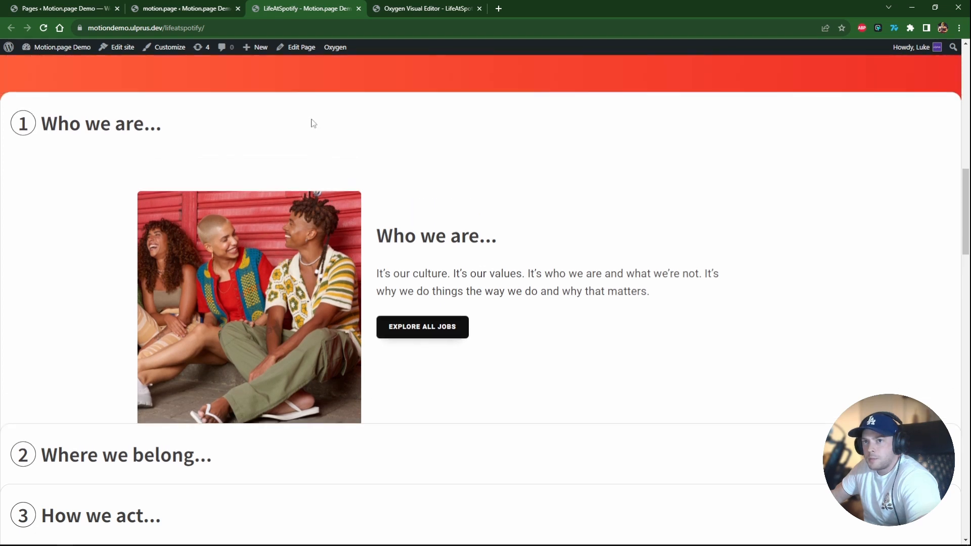
scroll(313, 124, down, 5)
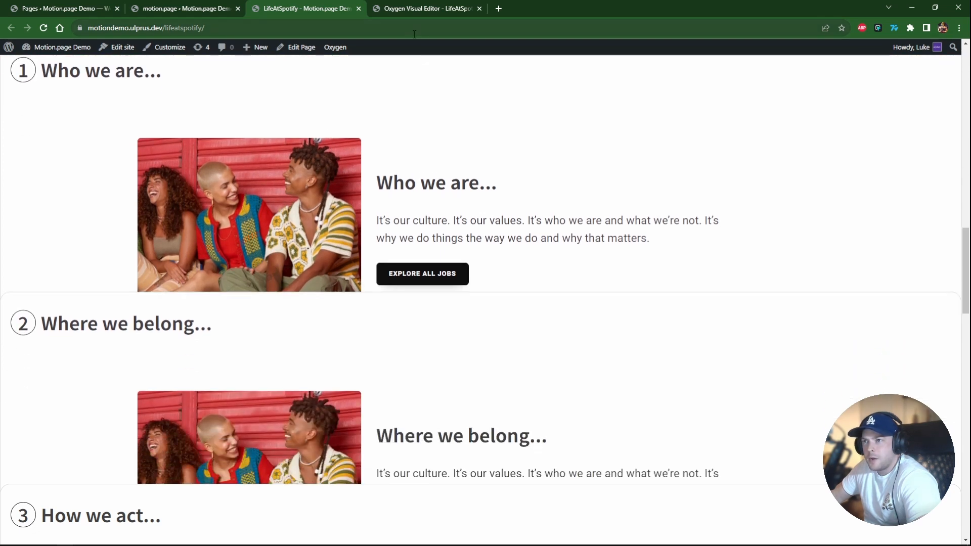
scroll(307, 181, down, 5)
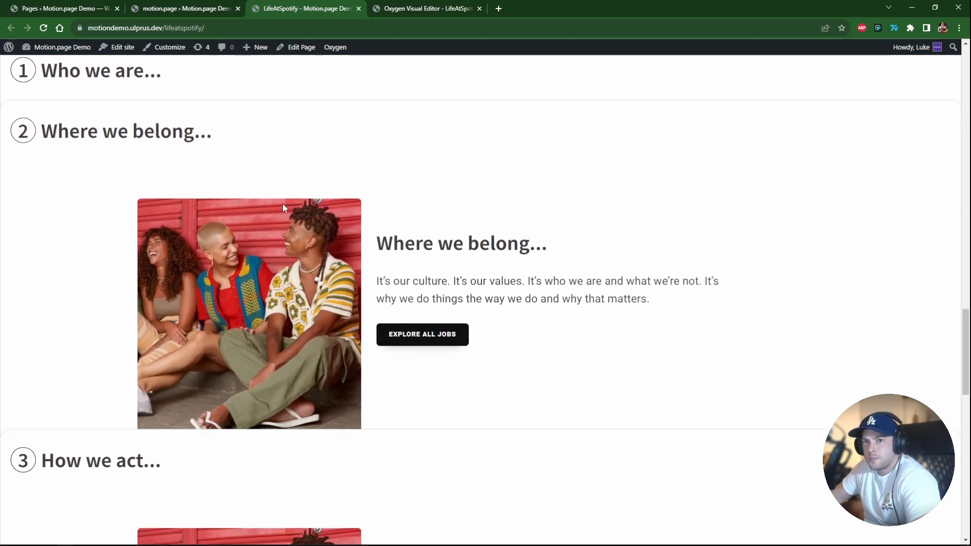
scroll(282, 202, down, 5)
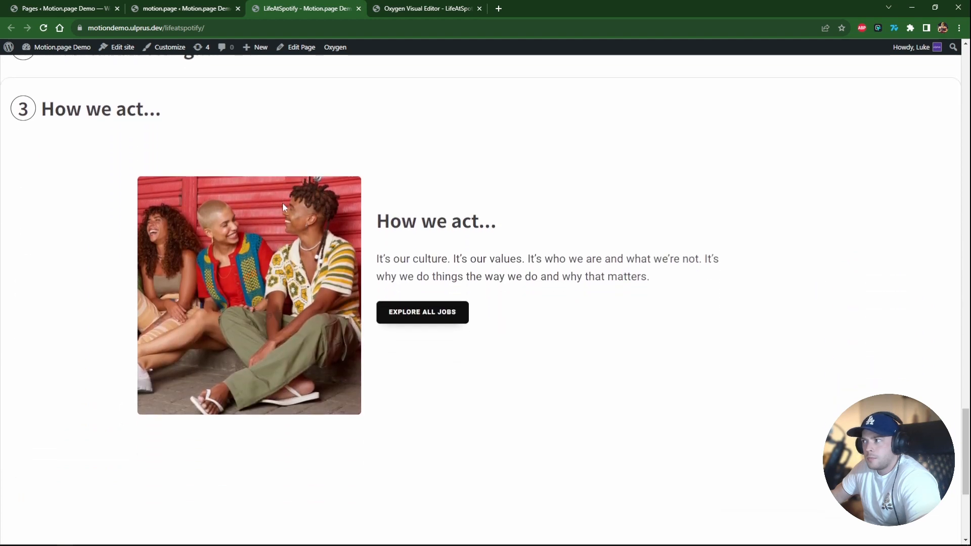
scroll(282, 203, down, 5)
scroll(282, 205, up, 10)
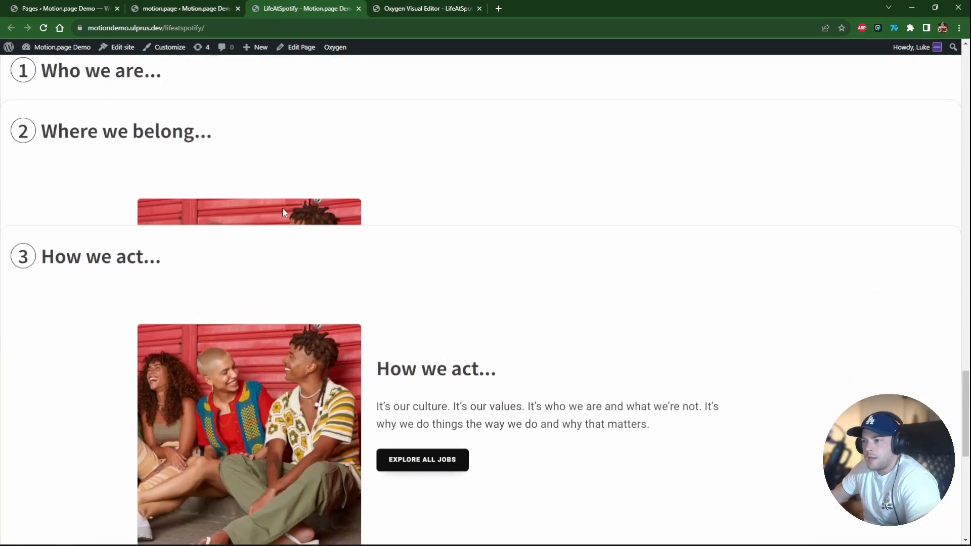
scroll(283, 212, up, 10)
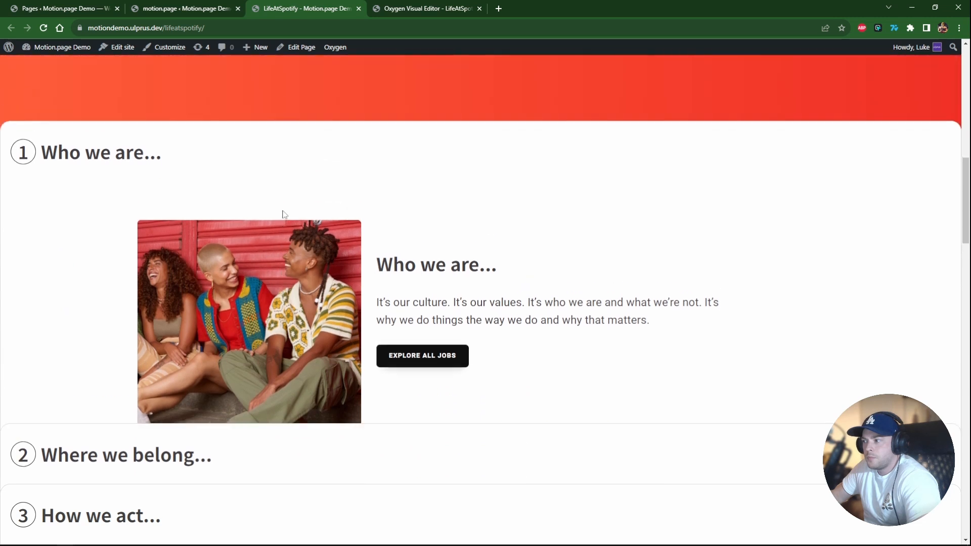
scroll(284, 213, up, 8)
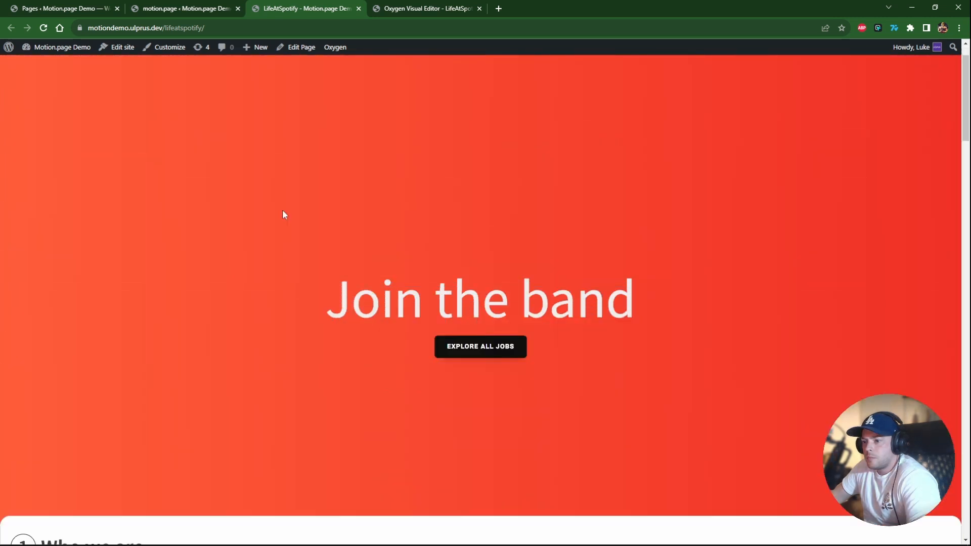
scroll(283, 213, down, 6)
Select the tabs container in the structure and add a new section after the three tabs.
click(402, 9)
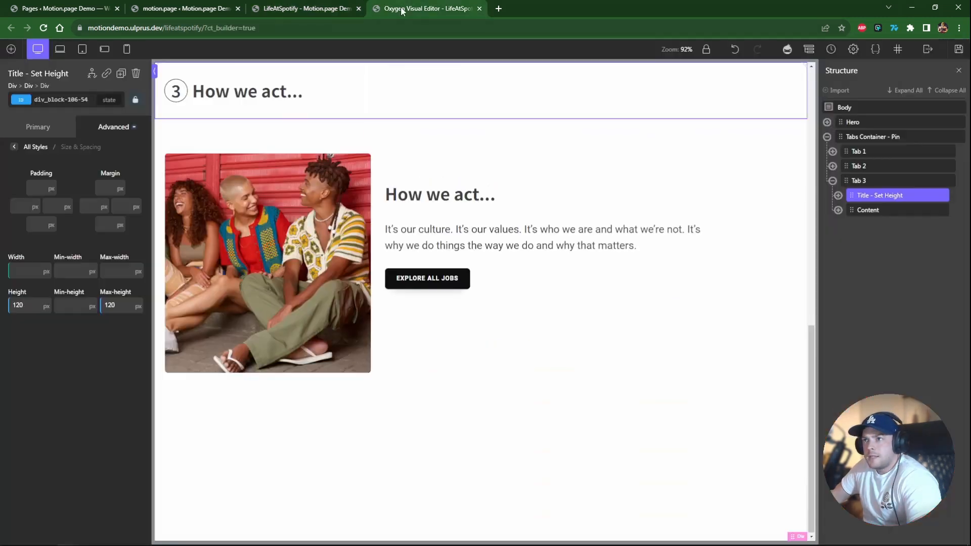
click(832, 180)
click(827, 136)
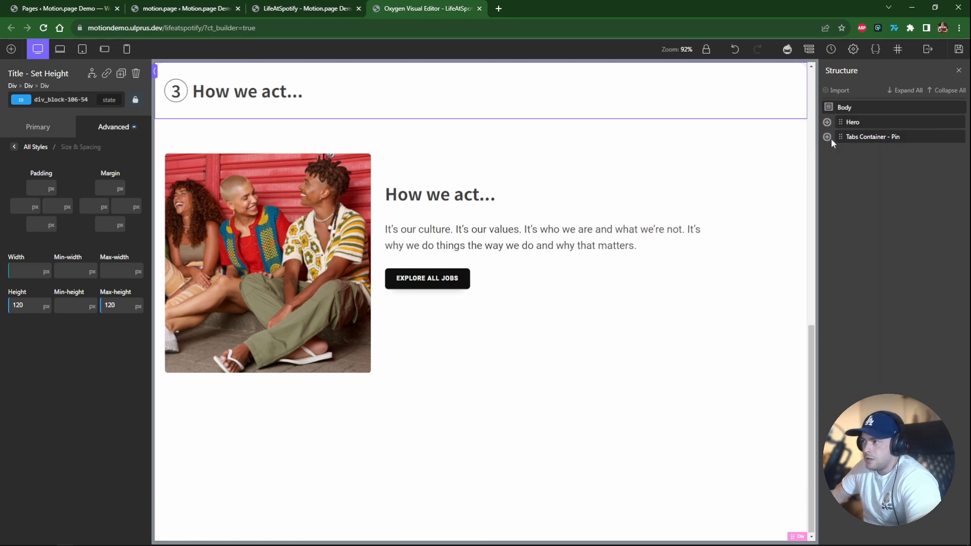
click(828, 137)
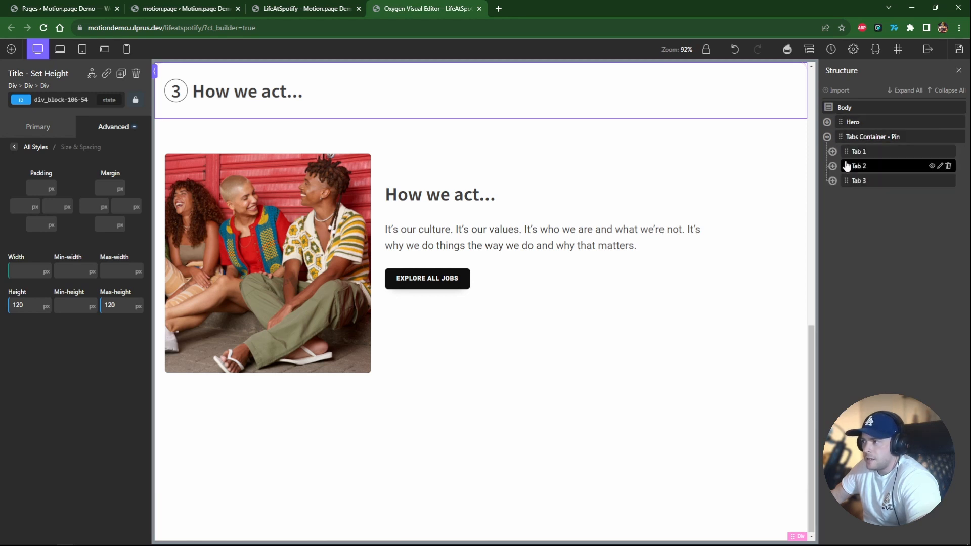
click(888, 137)
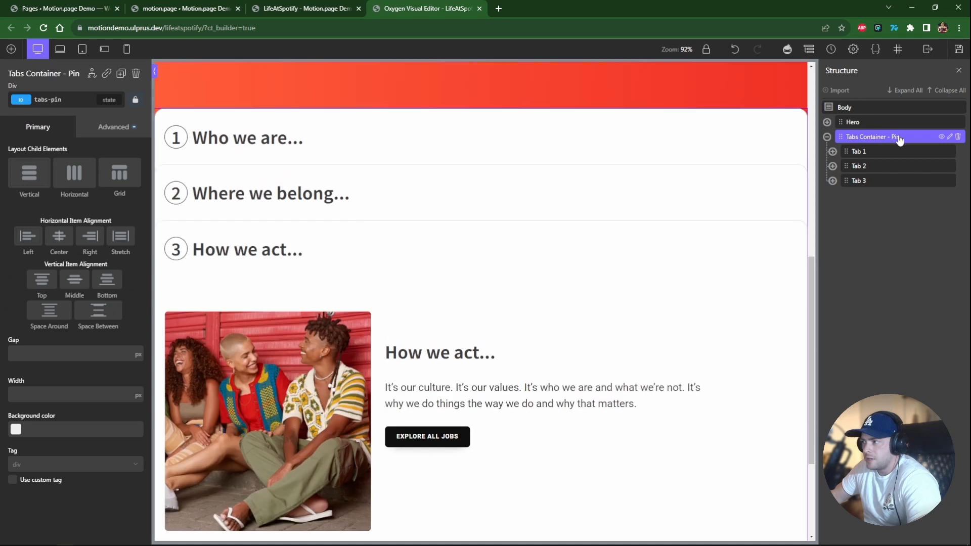
click(17, 56)
click(81, 157)
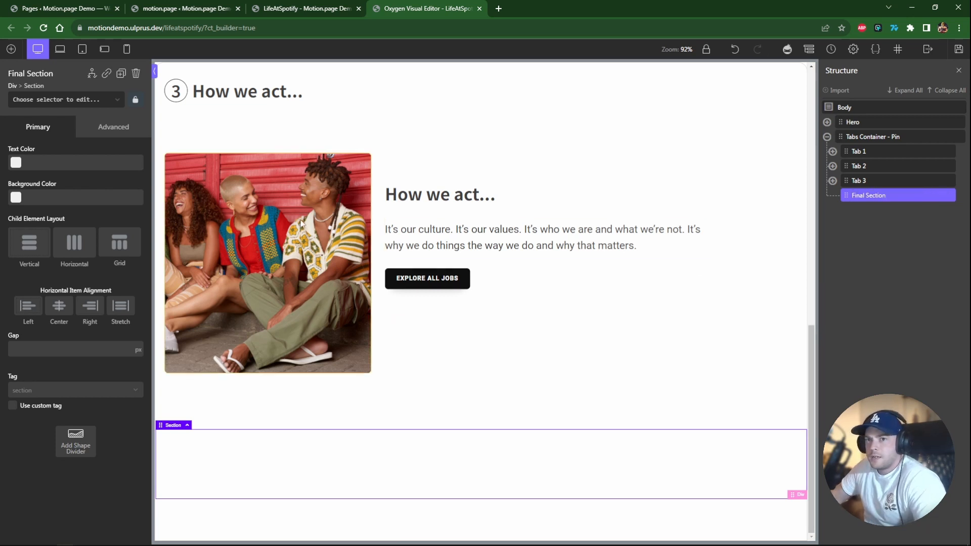
Set the new section's background colour to violet - Secondary and save the page.
click(26, 199)
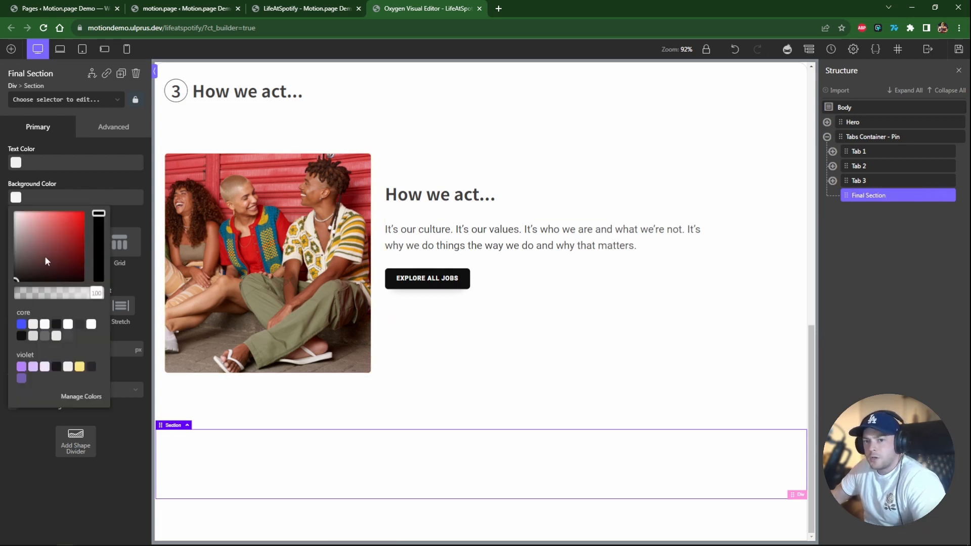
click(79, 367)
key(ctrl+s)
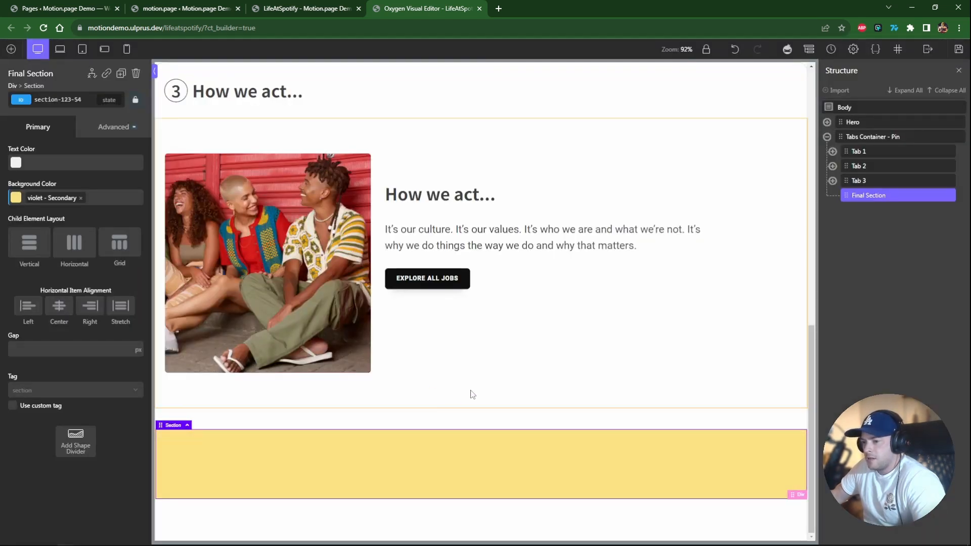
scroll(367, 132, up, 2)
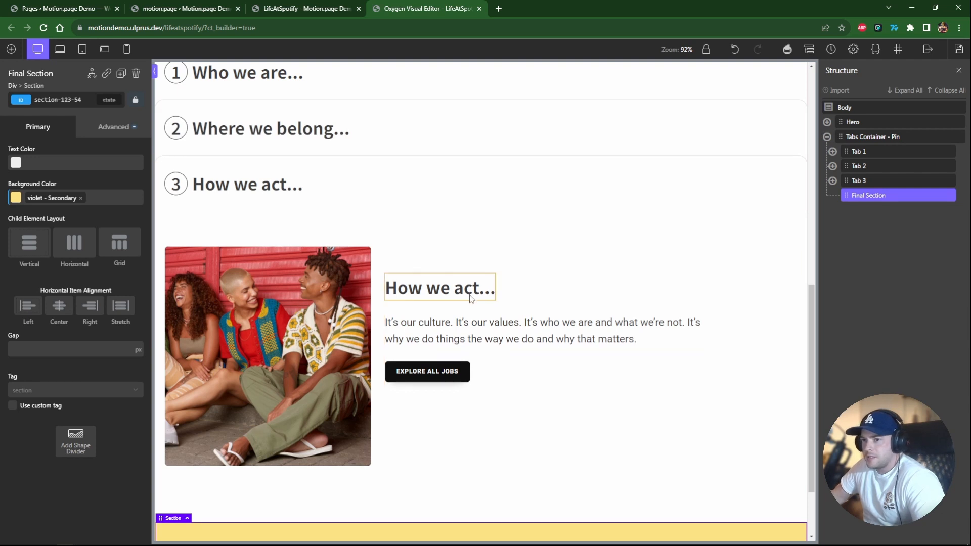
scroll(364, 200, down, 2)
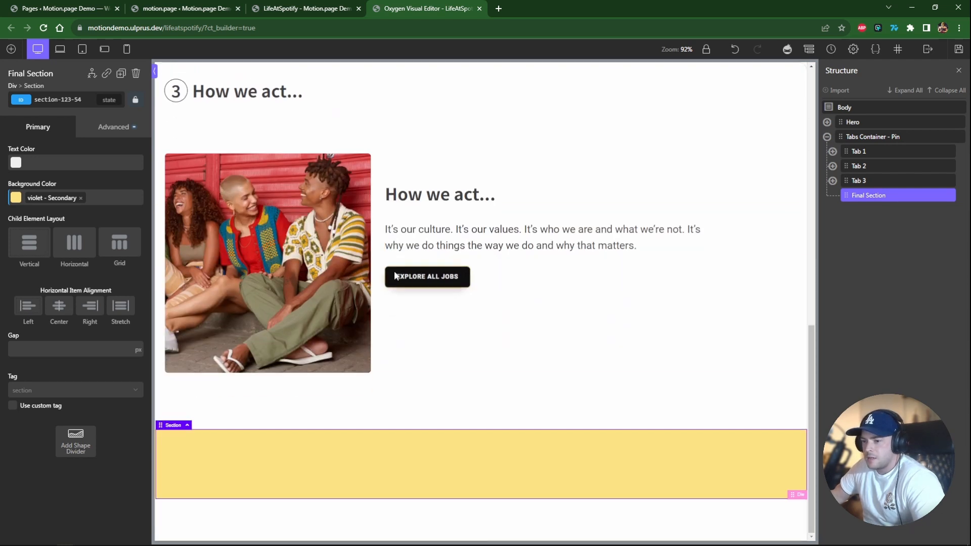
click(959, 50)
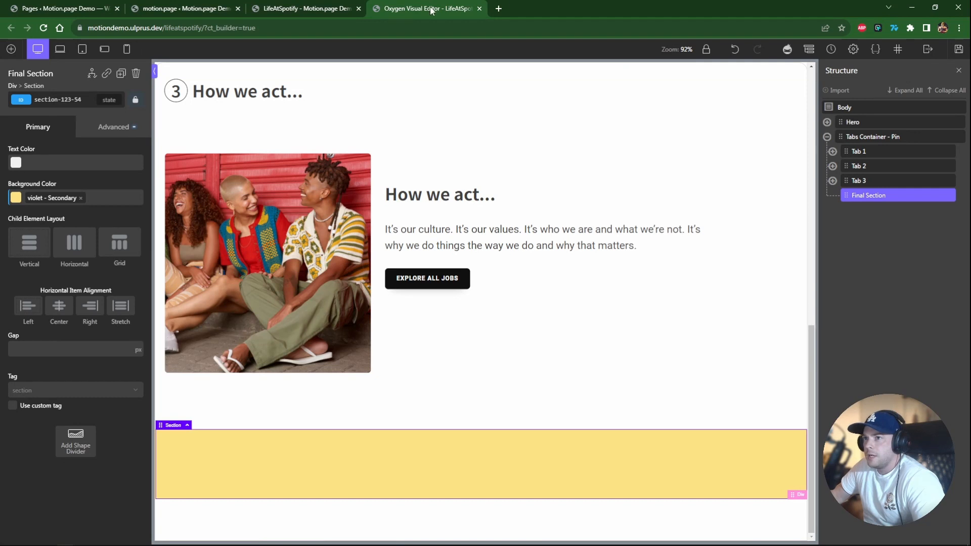
Reload the live page and scroll through it to check the new section after the pinned tabs.
drag(303, 6, 458, 6)
scroll(470, 181, up, 20)
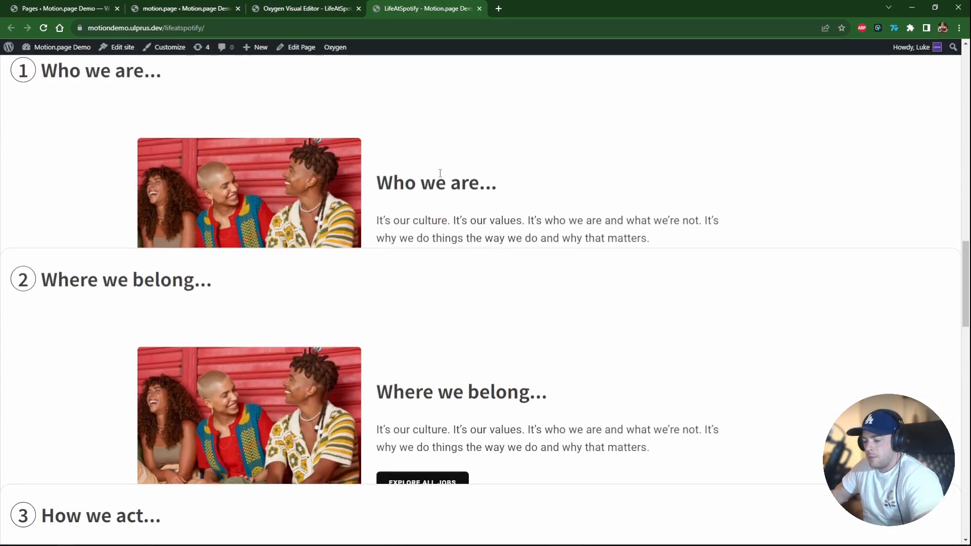
key(F5)
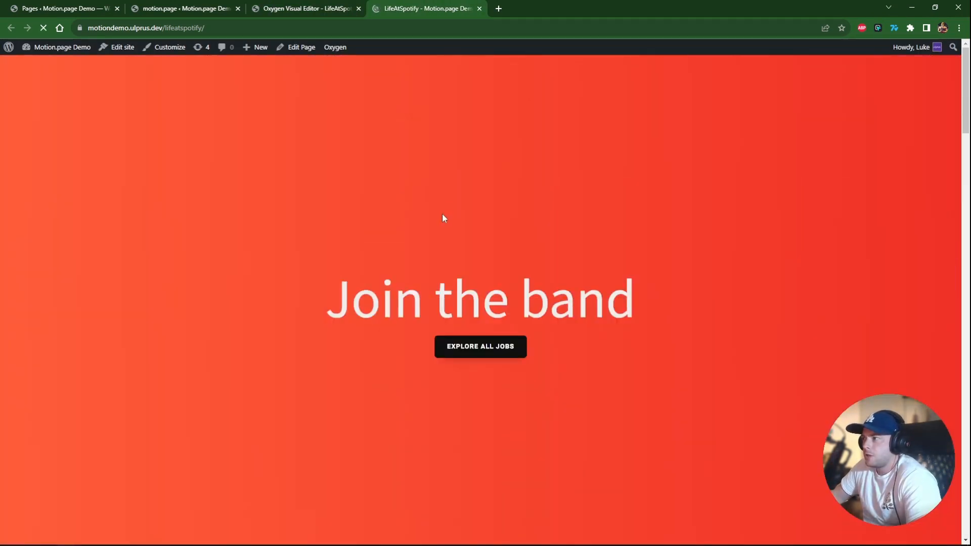
scroll(443, 218, down, 10)
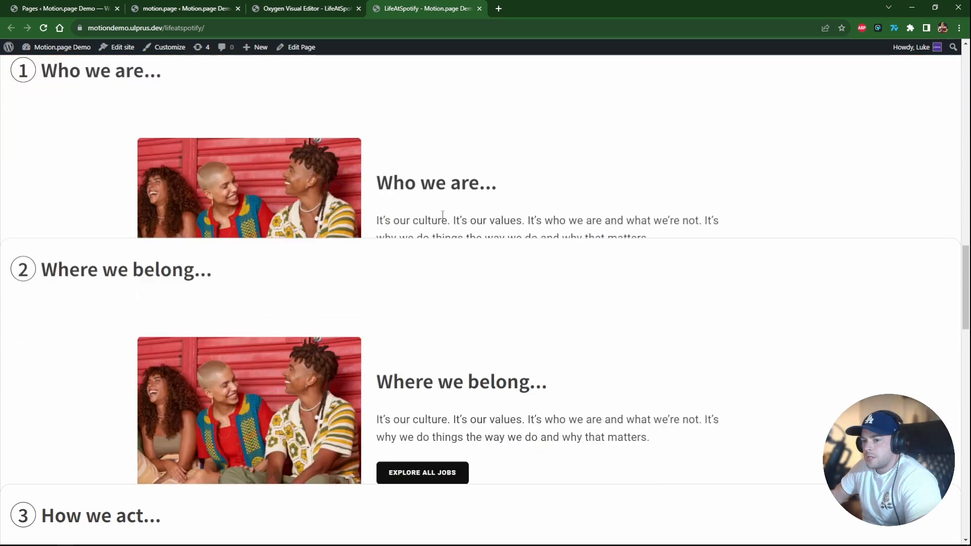
scroll(443, 218, down, 10)
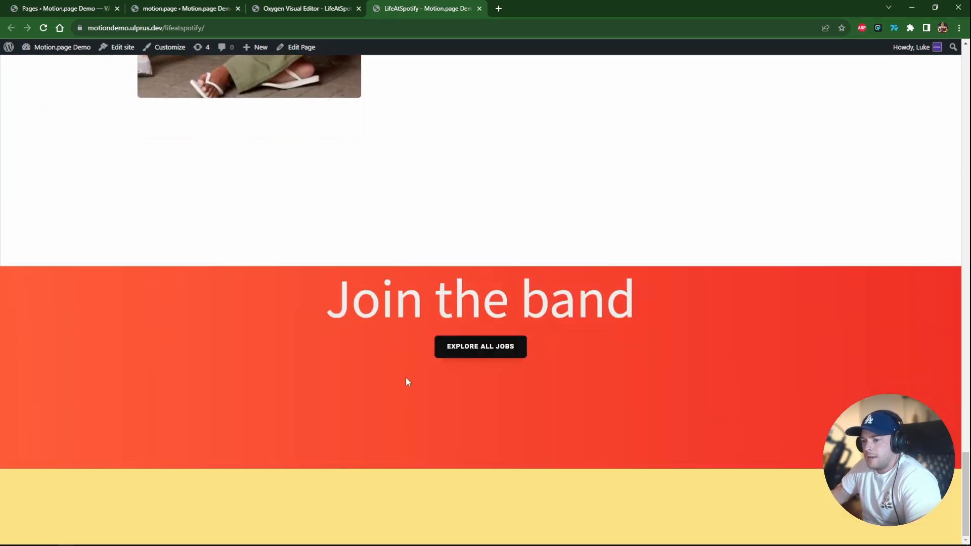
scroll(375, 364, up, 10)
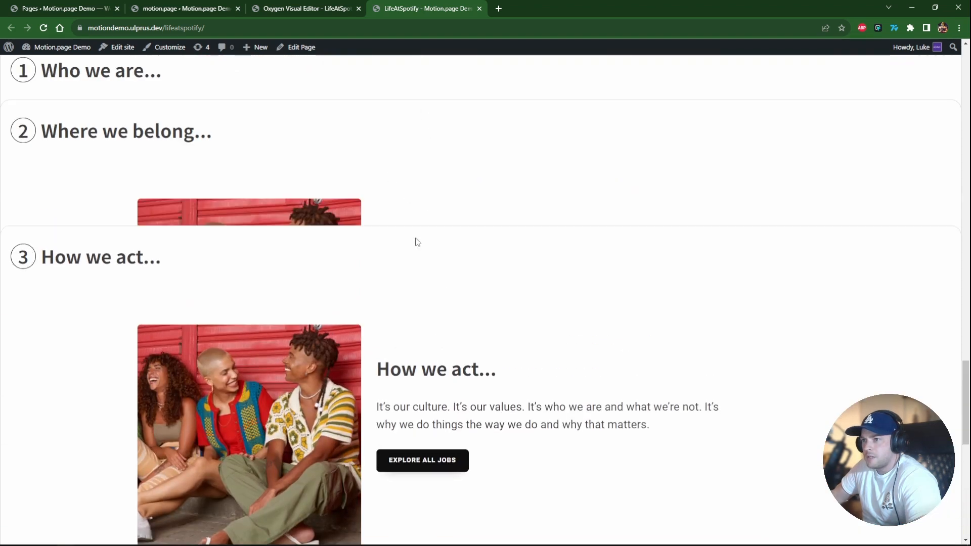
scroll(417, 242, up, 3)
scroll(414, 268, down, 10)
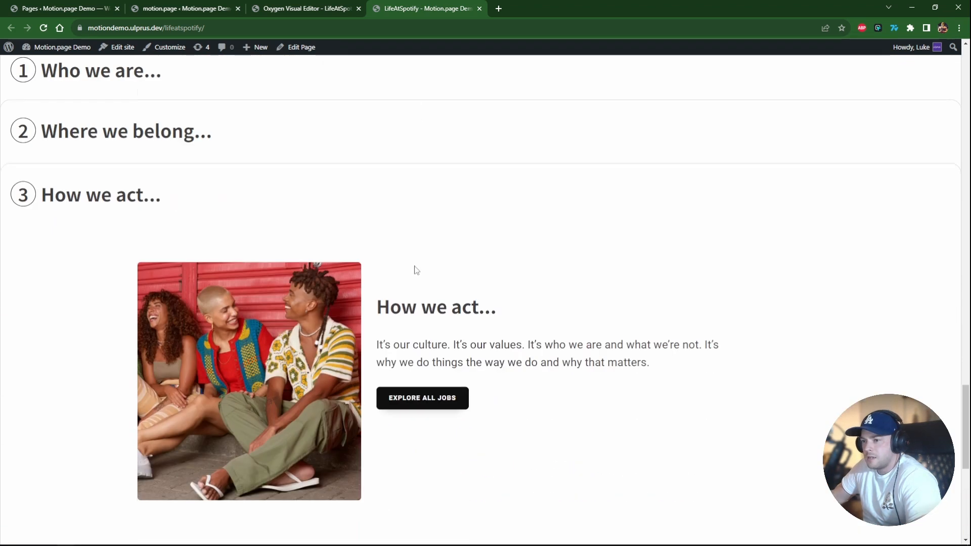
Open the new section's Custom CSS editor in its advanced styles.
click(299, 6)
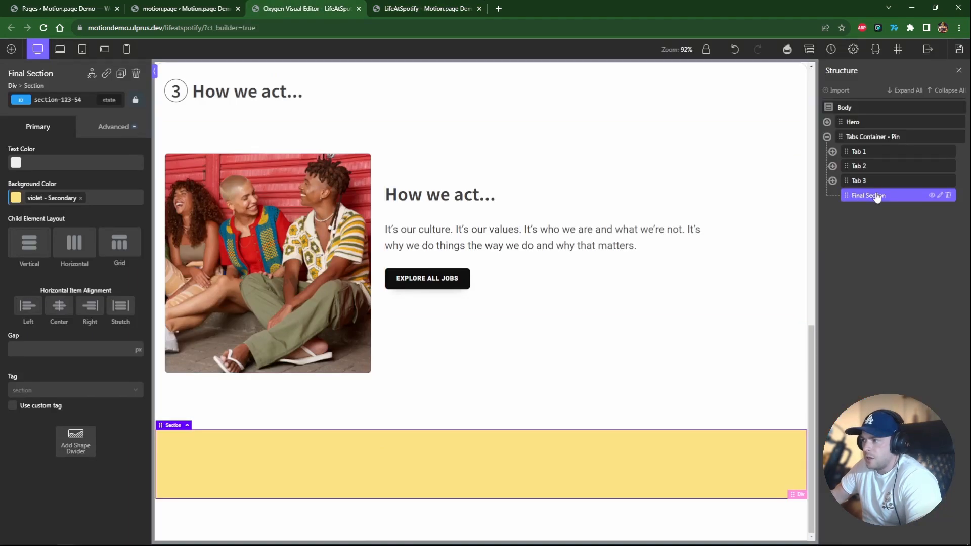
click(61, 99)
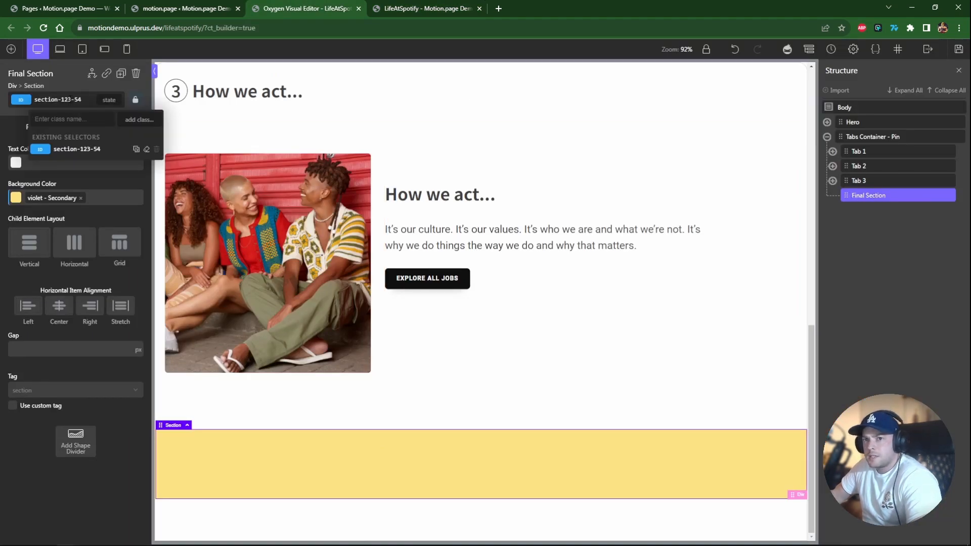
click(113, 126)
click(55, 182)
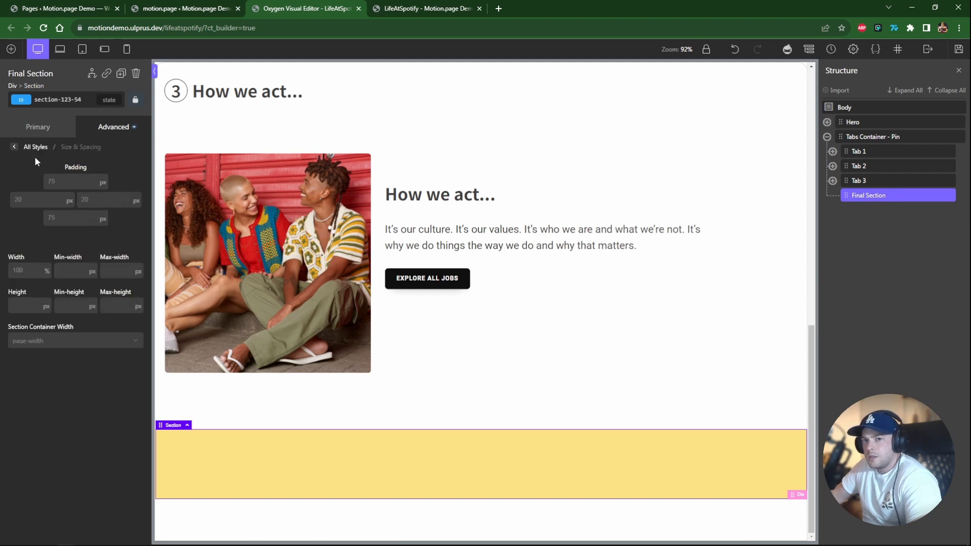
click(21, 147)
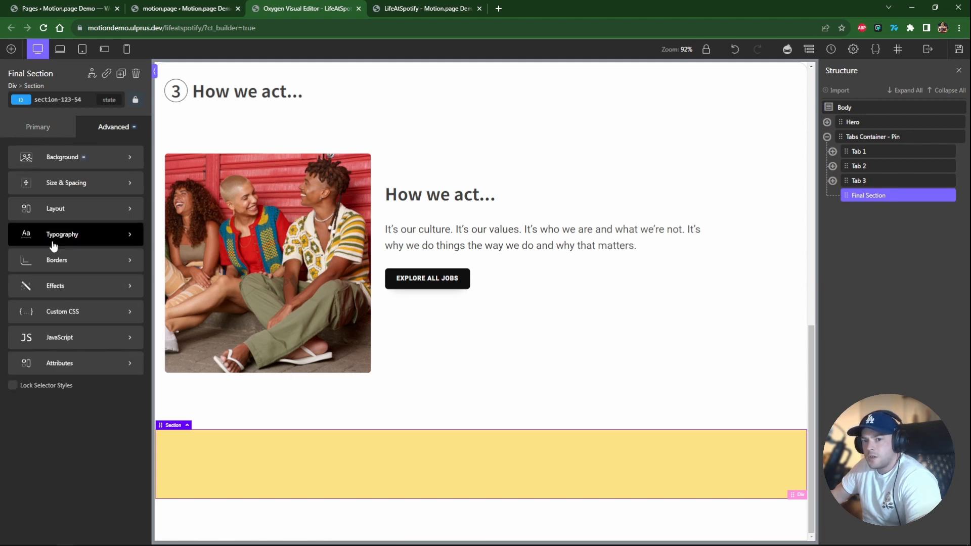
click(71, 310)
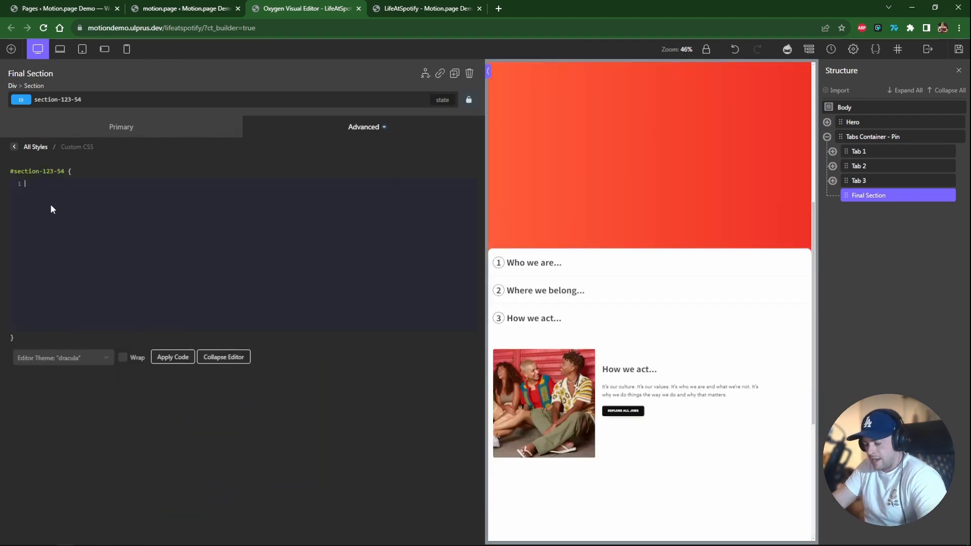
Give the new section custom CSS margin-top: -400px; and save the page.
text(margin-)
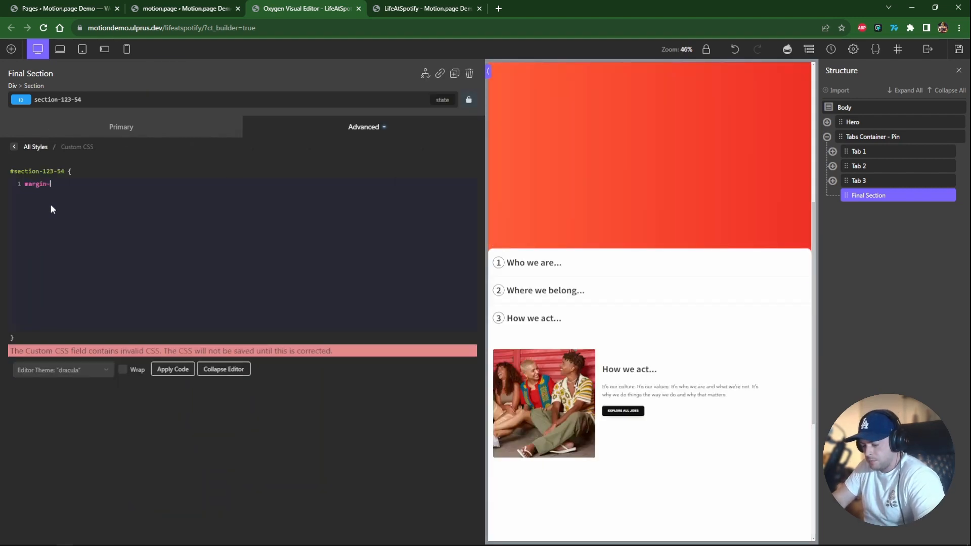
text(top: )
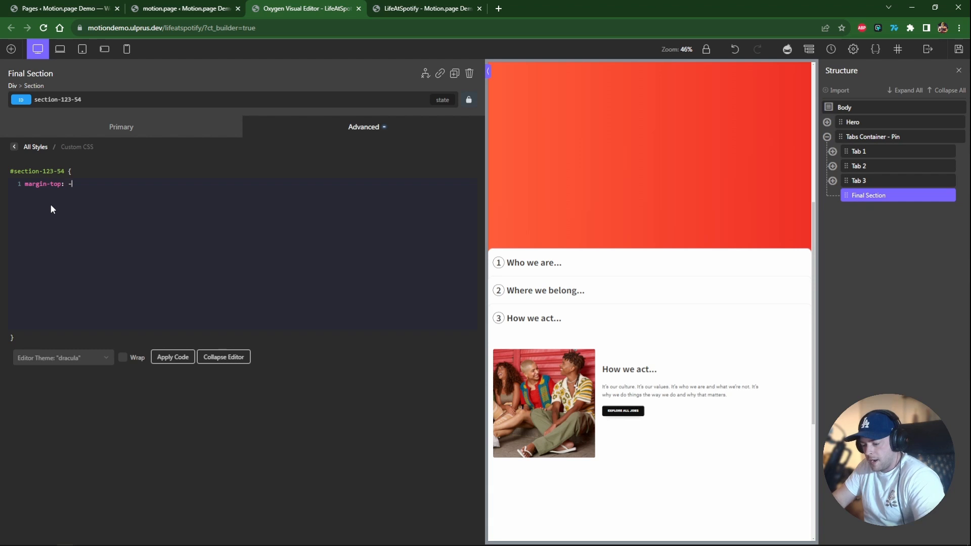
text(-400px;)
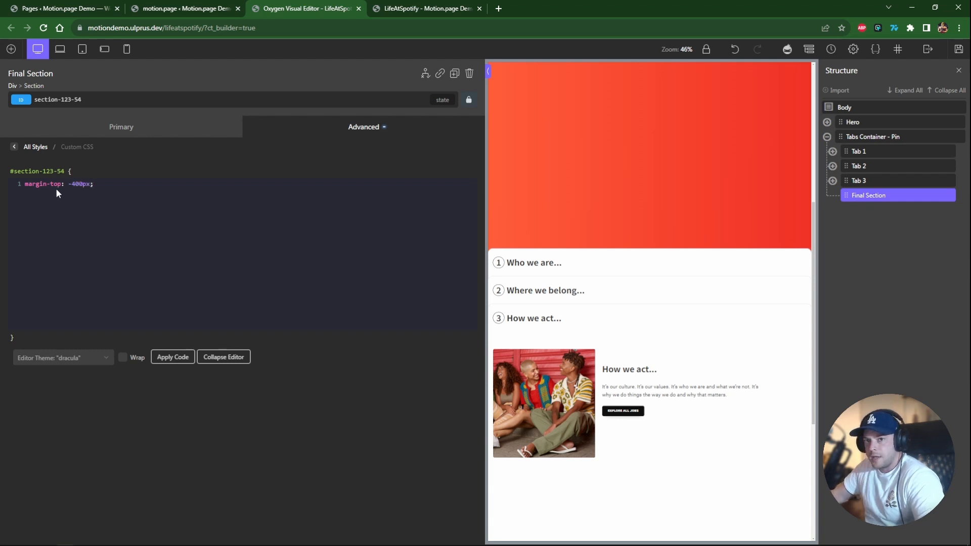
click(957, 49)
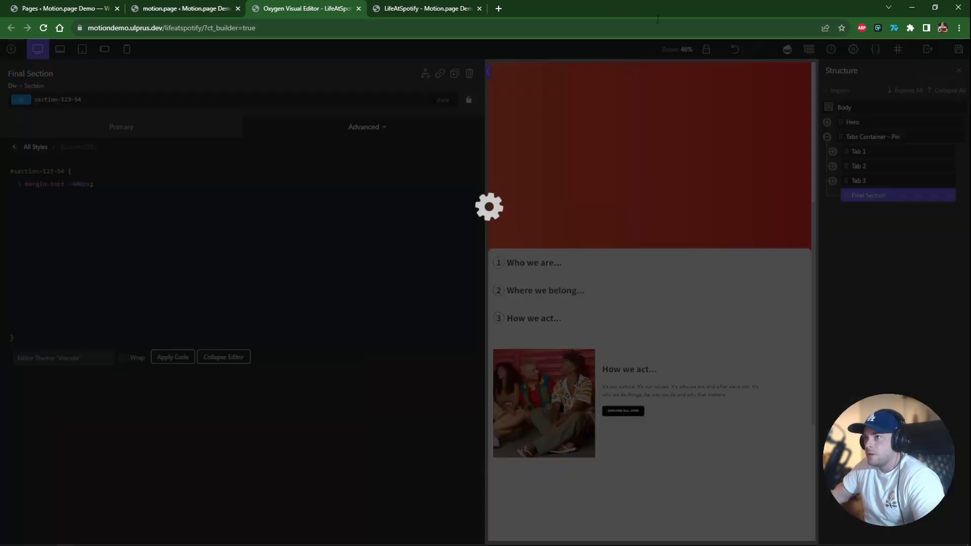
View the live page scrolled down to where the new section meets the pinned tabs.
click(427, 7)
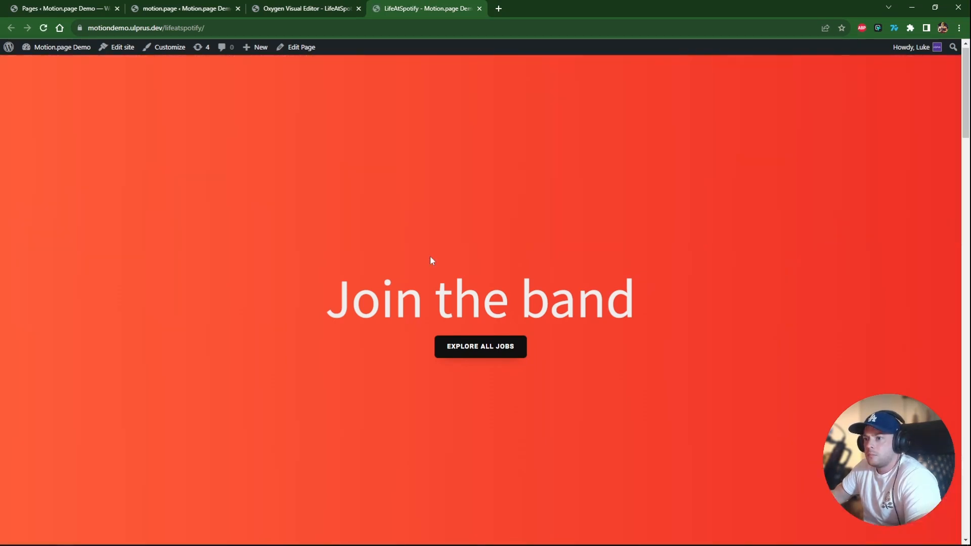
scroll(431, 259, down, 10)
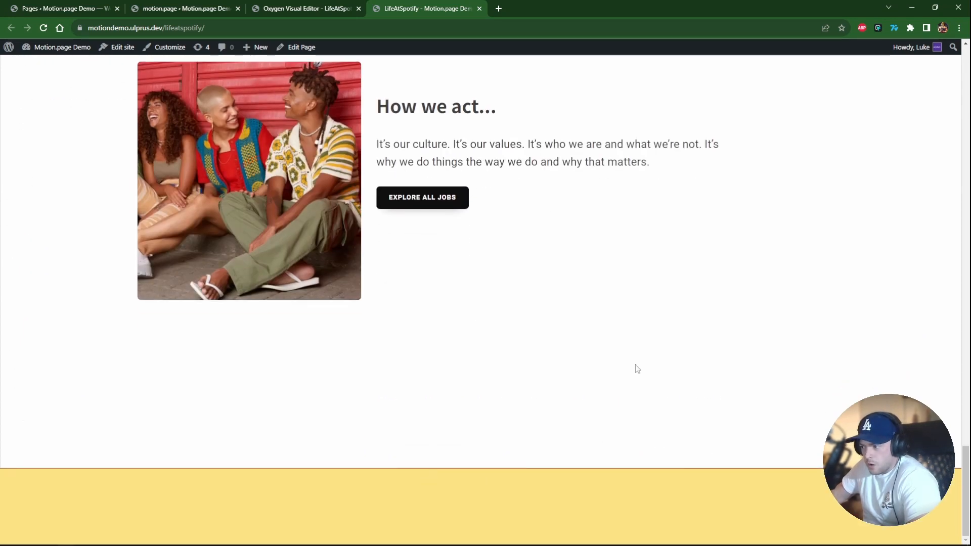
click(293, 8)
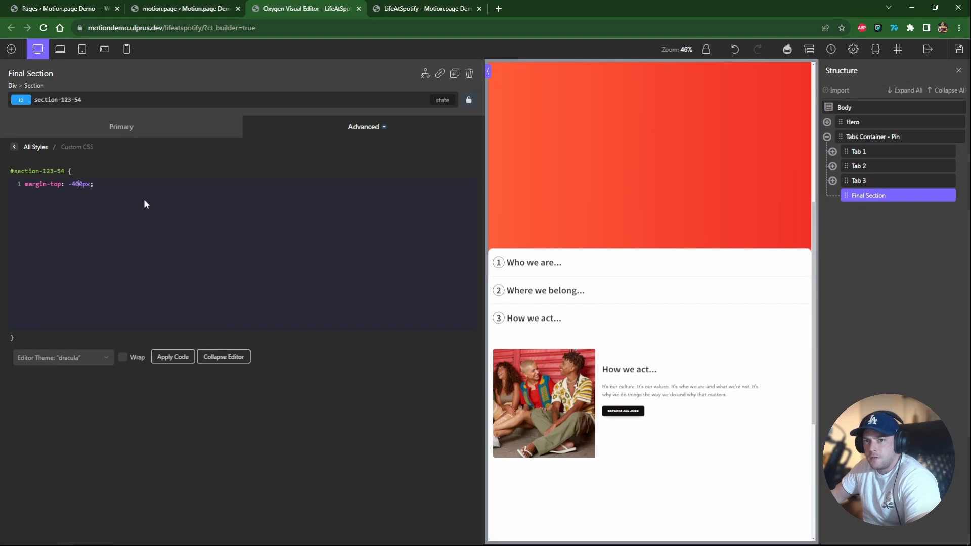
Set the final section's height to 100vh and preview the live page.
click(877, 196)
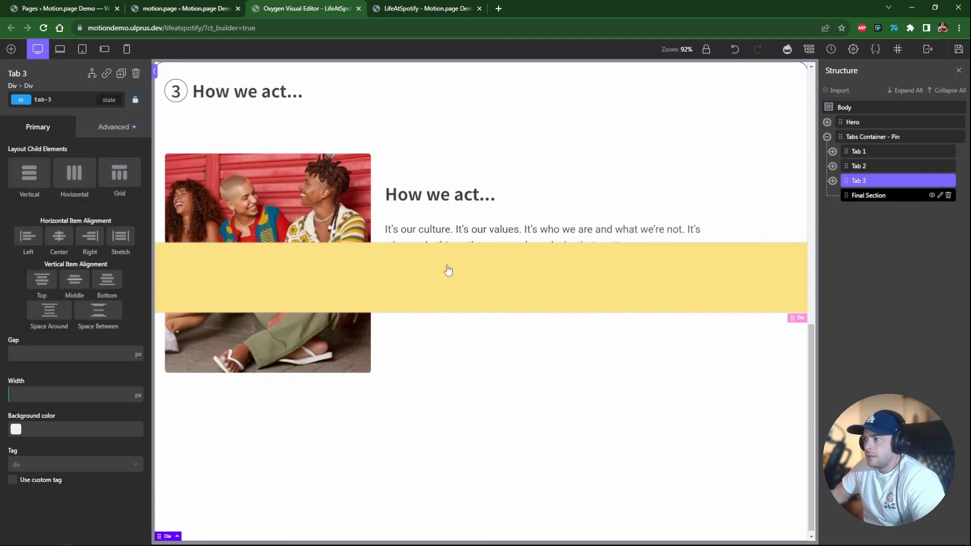
click(121, 136)
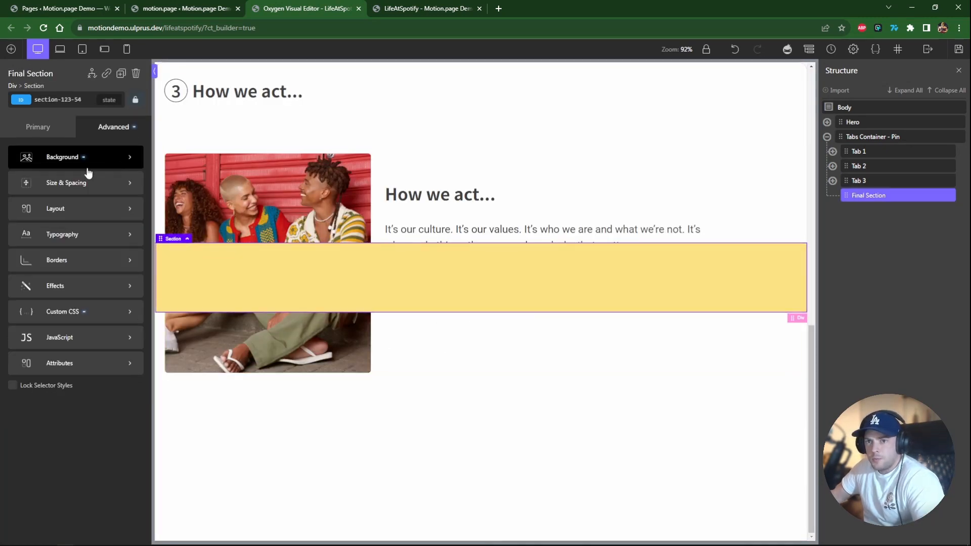
click(85, 183)
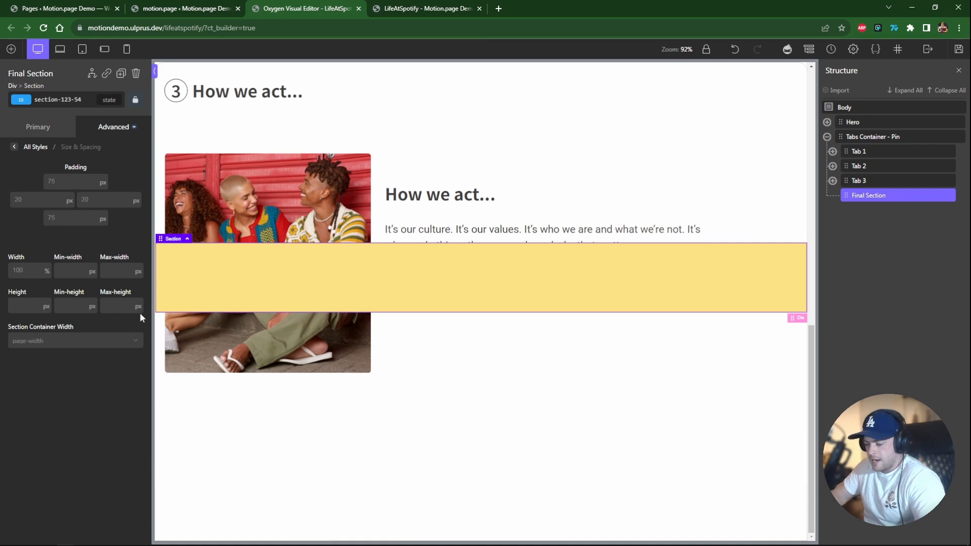
text(100vh)
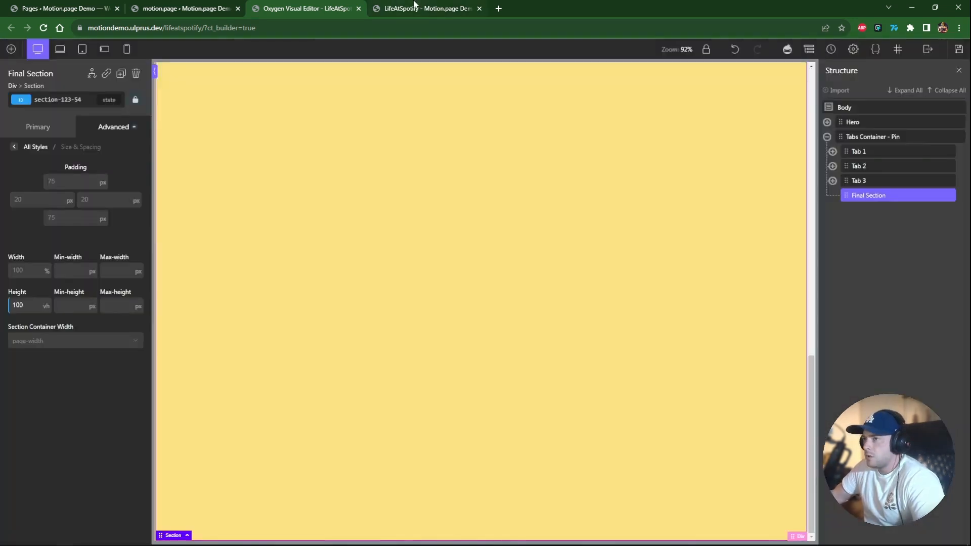
click(413, 5)
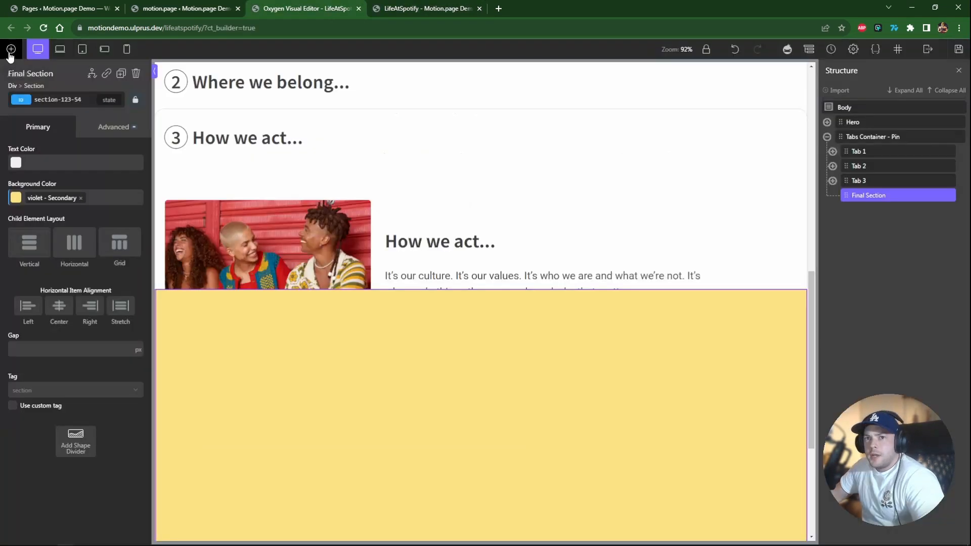
Insert the pricing section from the Core design set's Sections & Elements library into the final section.
click(11, 50)
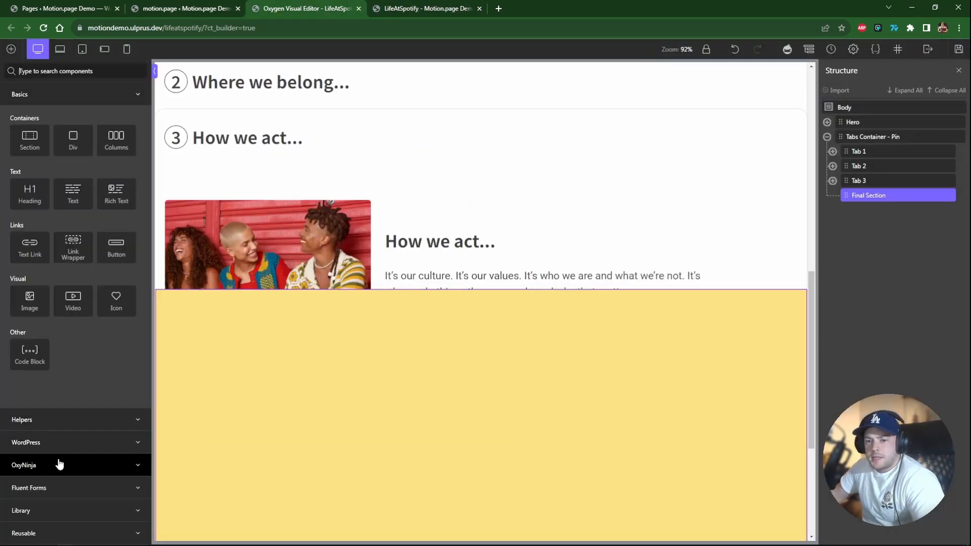
click(63, 514)
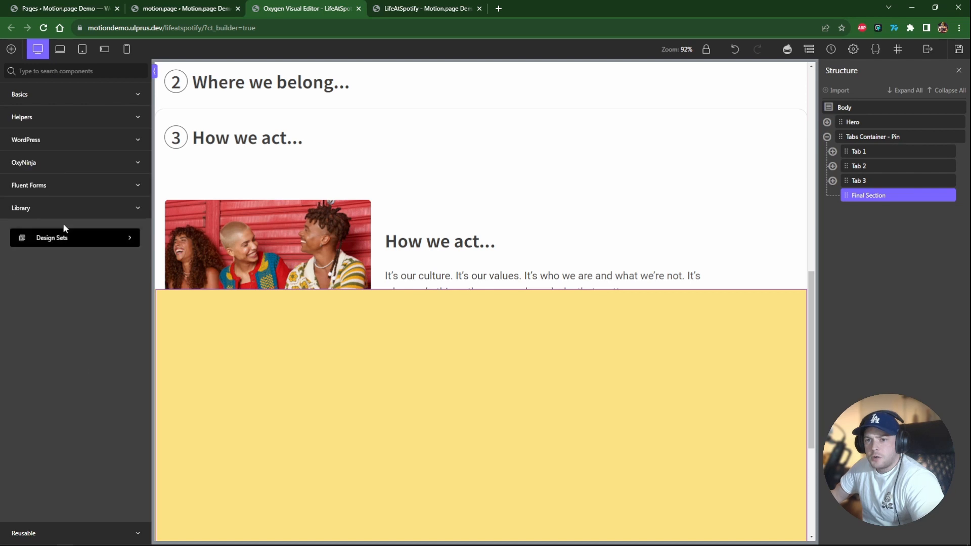
click(62, 225)
click(59, 124)
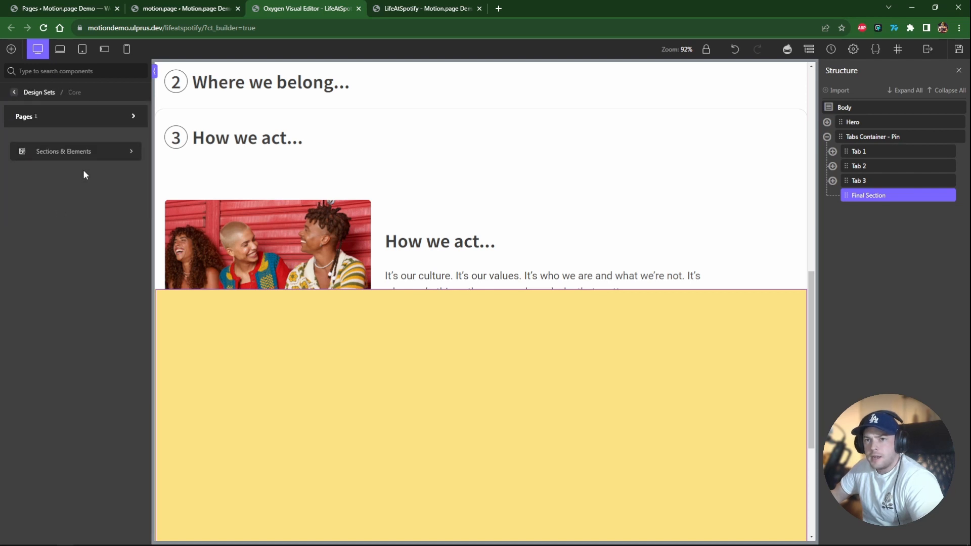
click(63, 151)
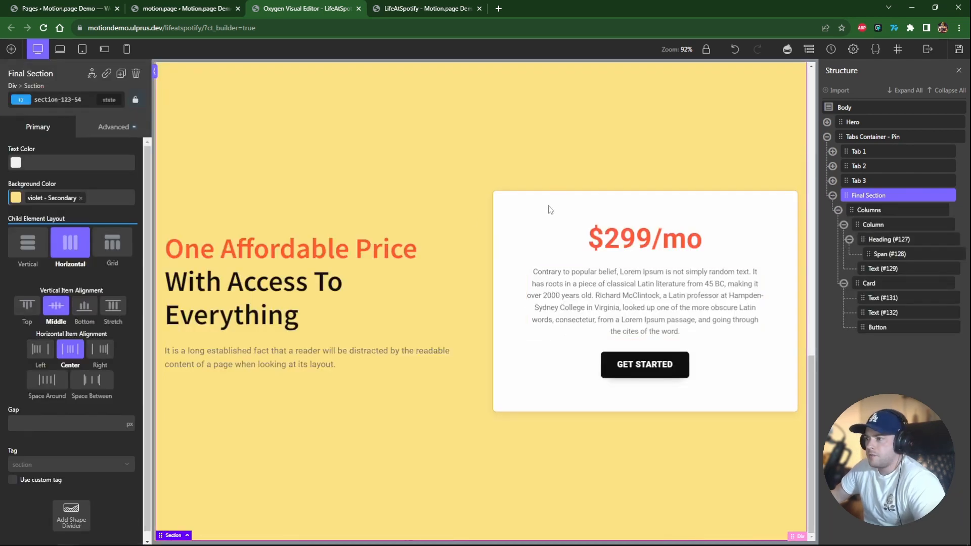
Collapse the final section's nested elements in the structure tree and save the page.
click(842, 284)
click(849, 239)
click(843, 225)
click(837, 210)
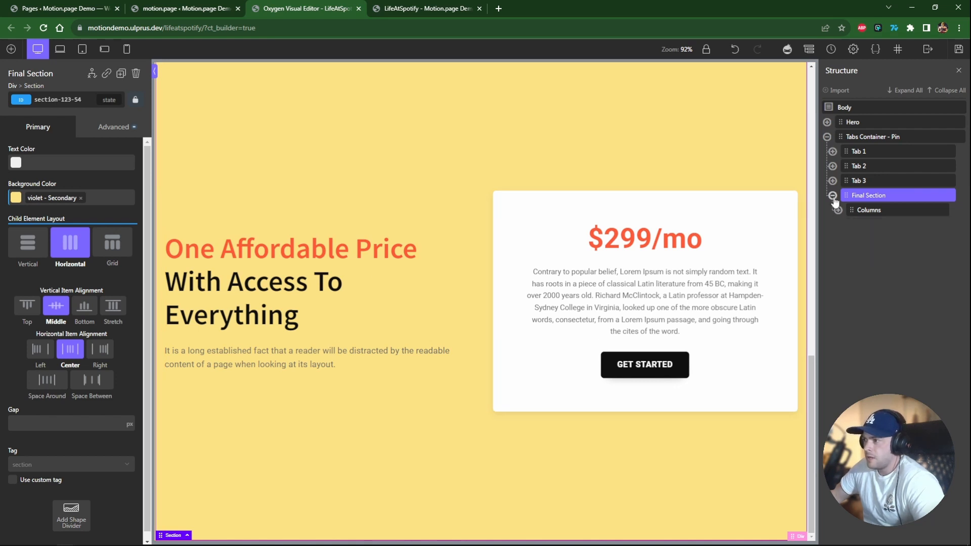
click(832, 195)
key(ctrl+s)
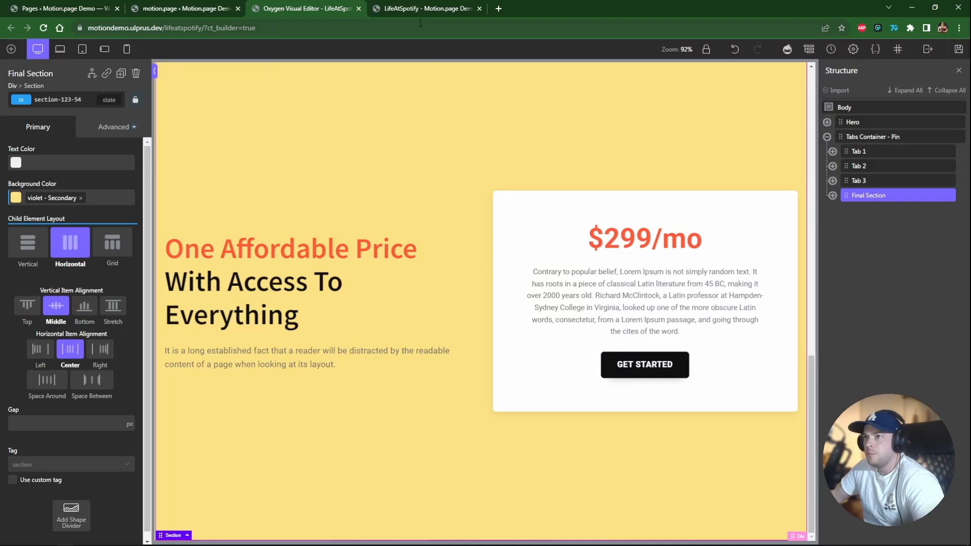
Reload the live page and scroll down to check the pricing section after the tabs.
click(427, 8)
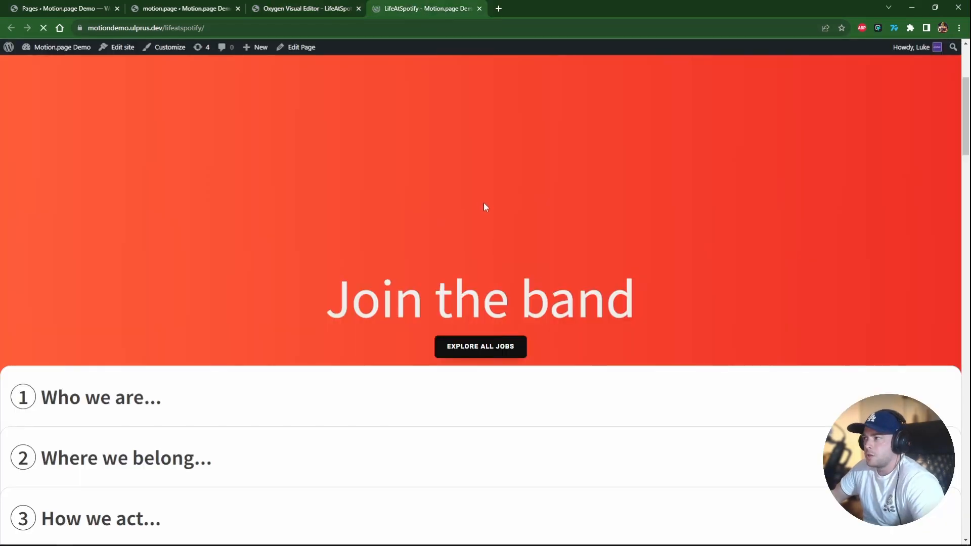
scroll(499, 211, down, 6)
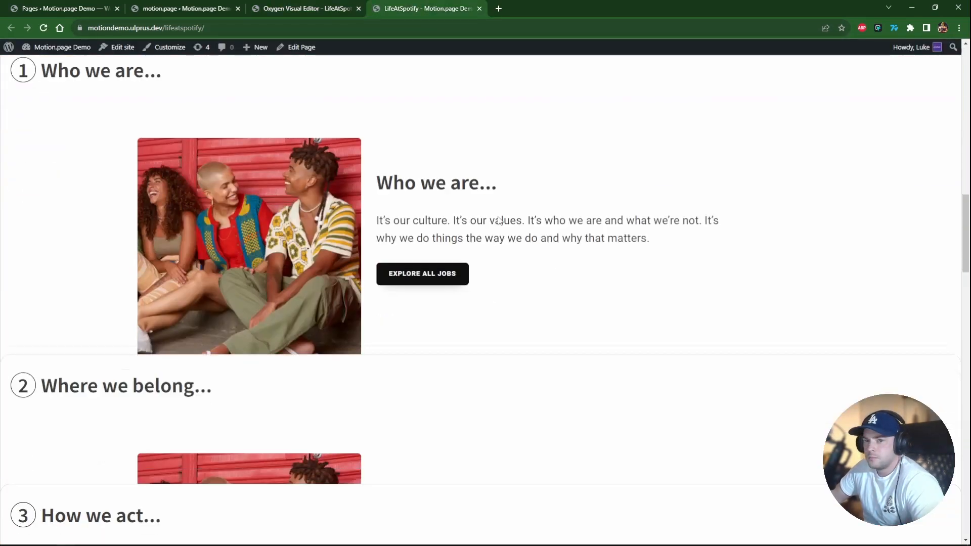
scroll(498, 221, down, 10)
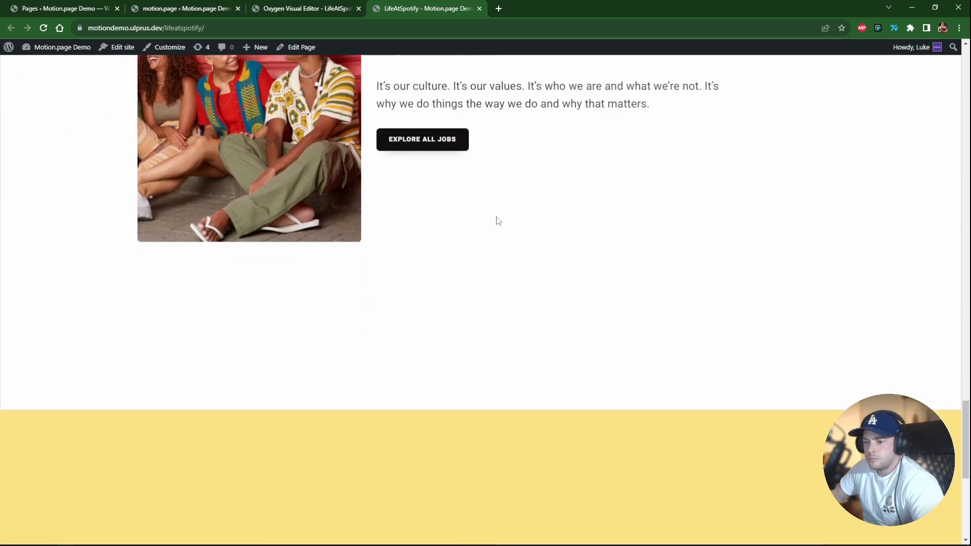
scroll(499, 223, down, 1)
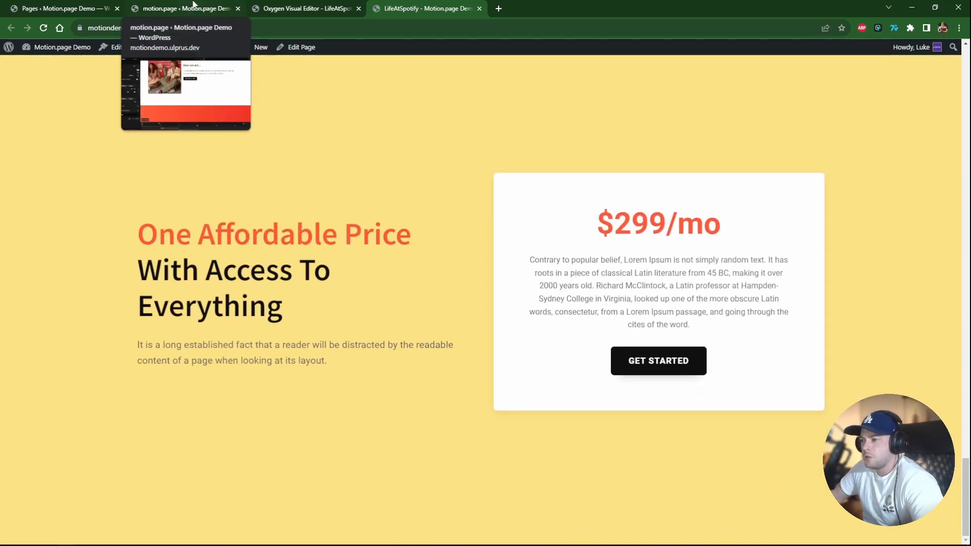
Rename the tabs timeline to Life at Spotify - Tabs and save the timeline.
click(194, 5)
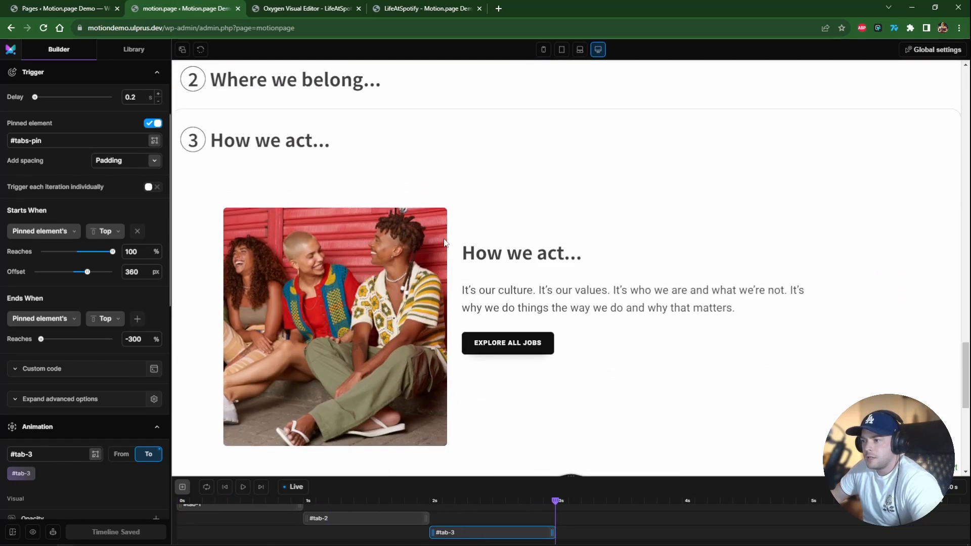
scroll(444, 243, down, 4)
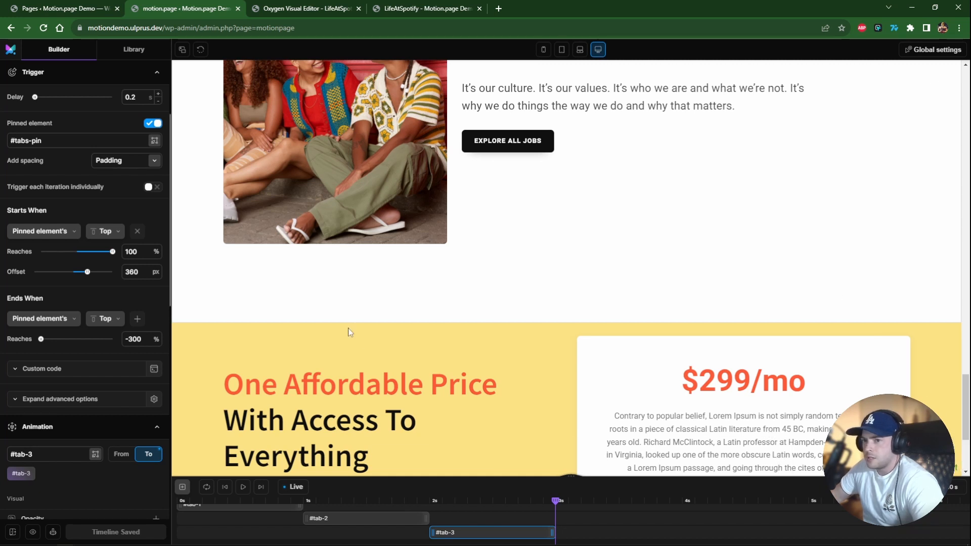
scroll(75, 138, up, 3)
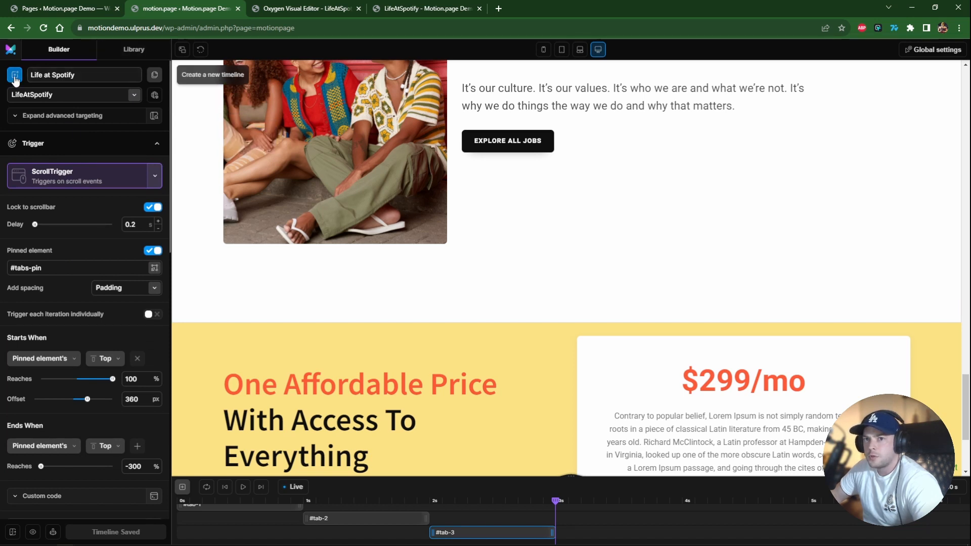
click(96, 80)
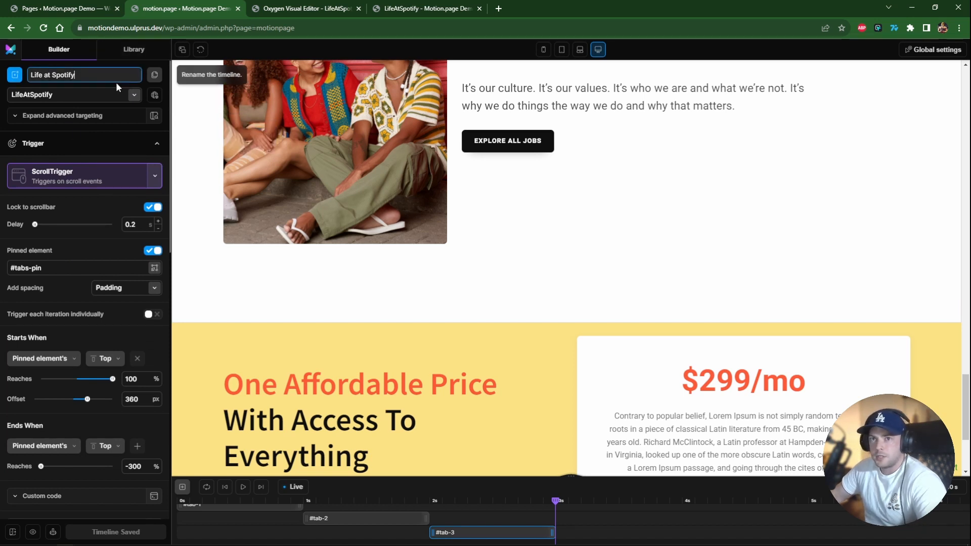
text(- Tabs)
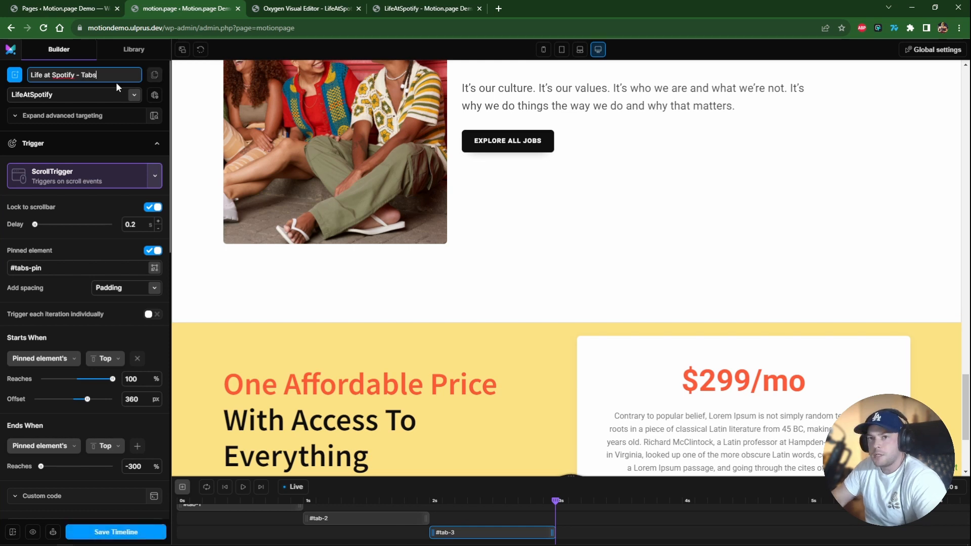
click(139, 531)
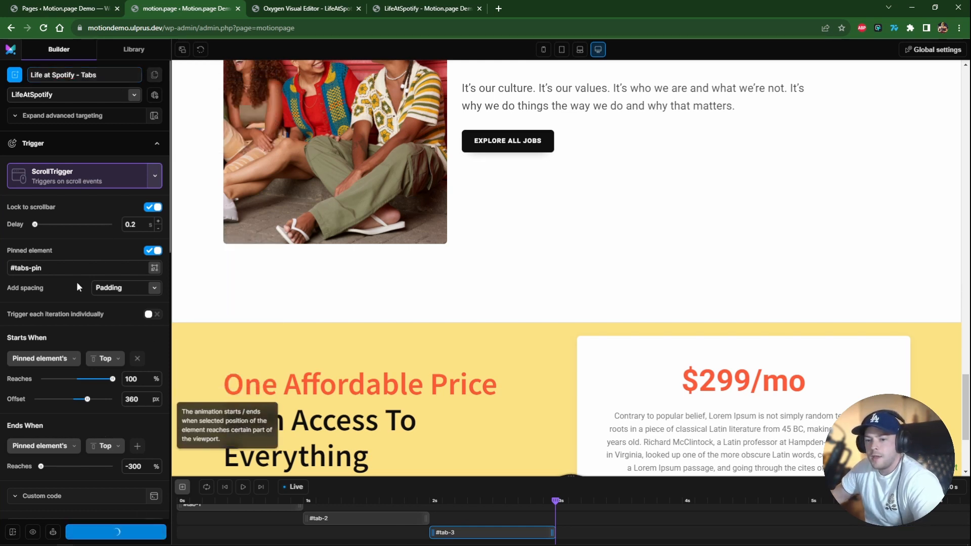
Create a new timeline named Life at Spotify - Price with a ScrollTrigger trigger.
click(14, 75)
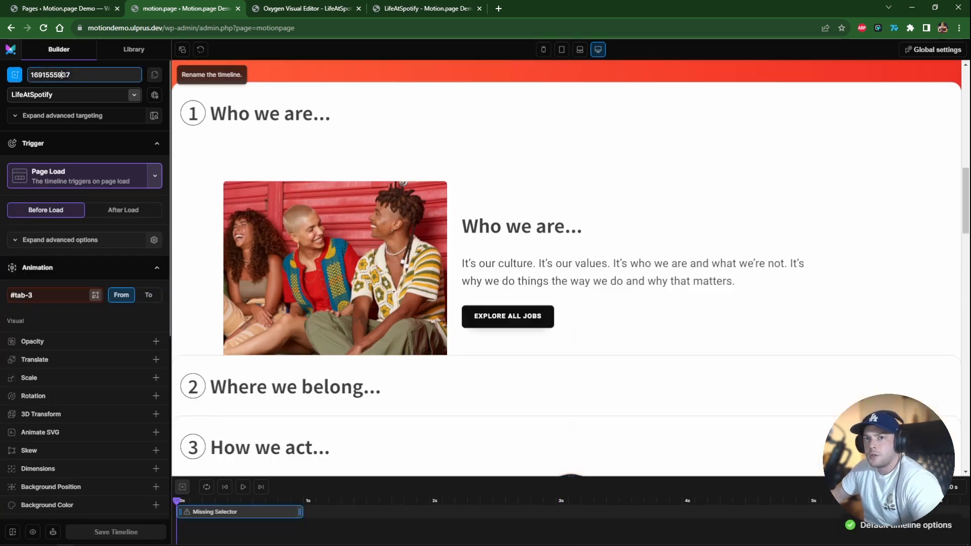
double_click(64, 75)
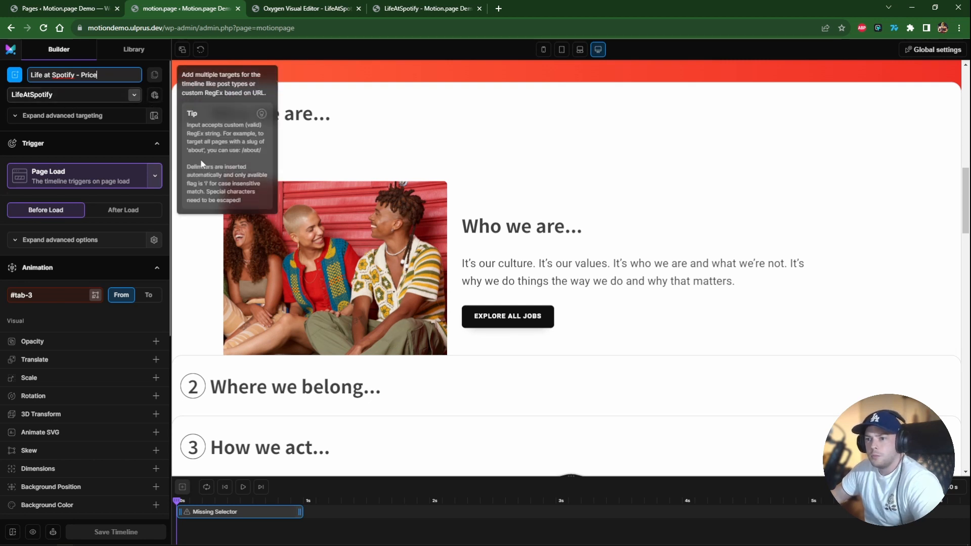
click(81, 176)
click(51, 213)
scroll(341, 257, down, 10)
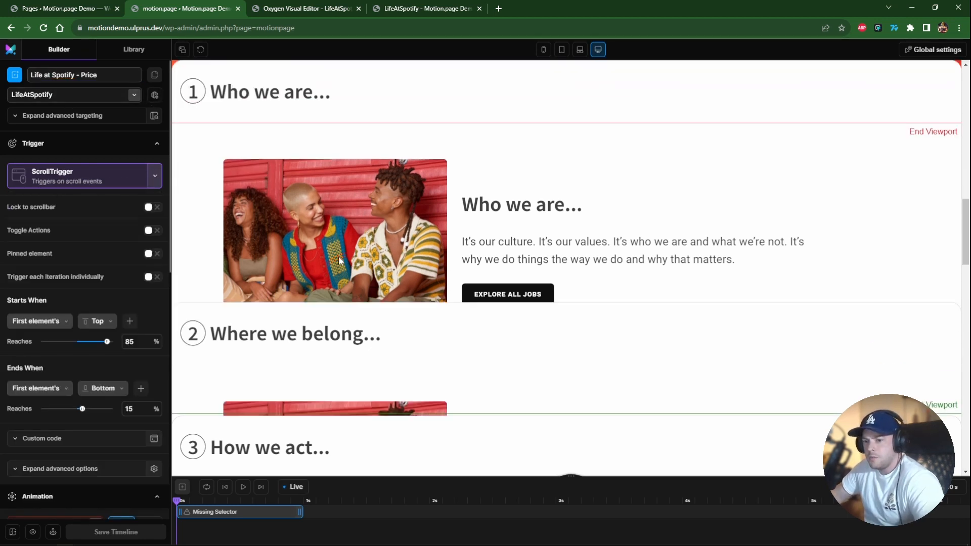
scroll(343, 258, down, 2)
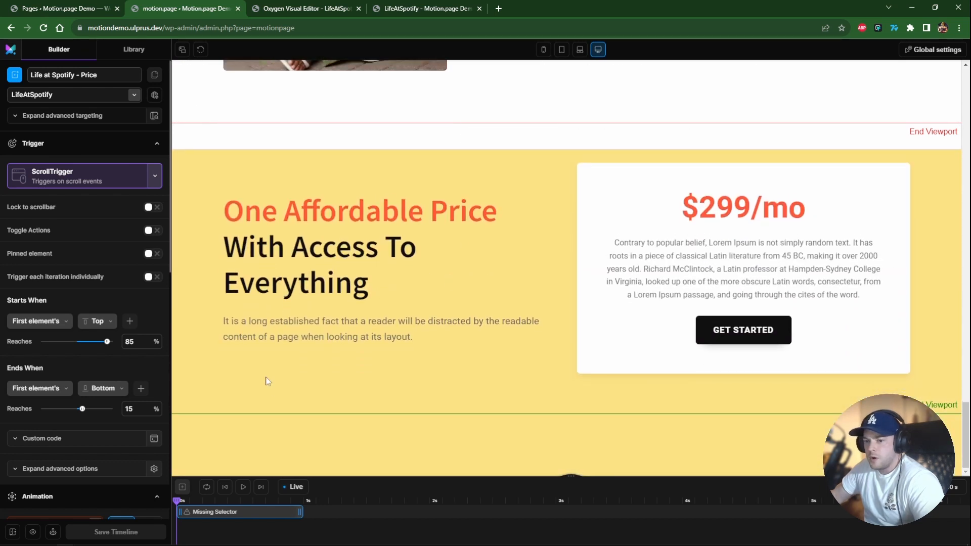
Lock the ScrollTrigger to the scrollbar with a 0.2 s delay and set the start Reaches value to 76%.
click(150, 207)
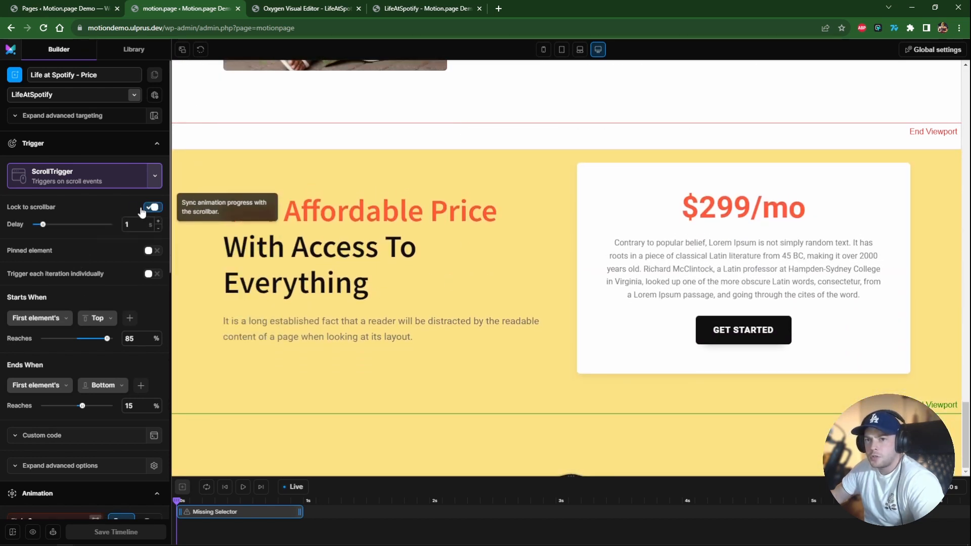
click(131, 224)
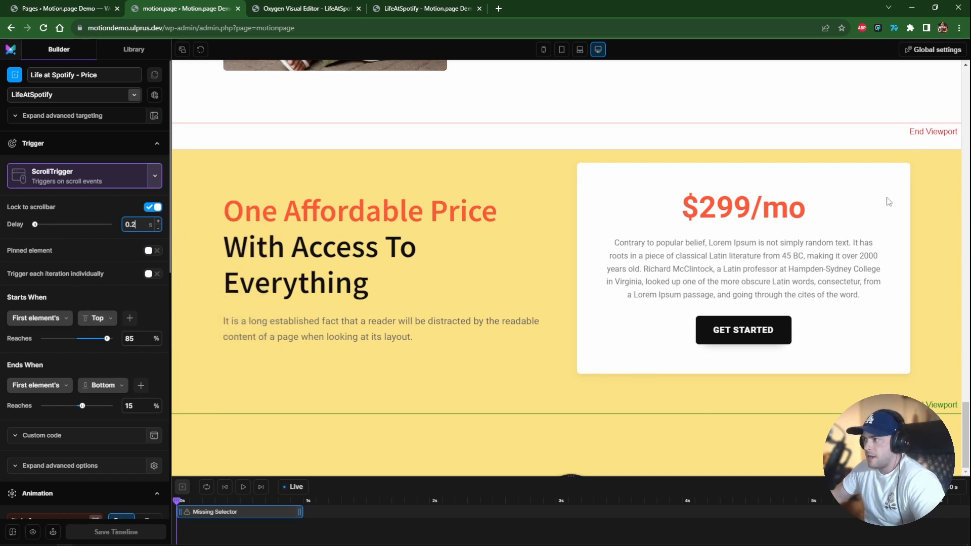
mouse_move(107, 338)
mouse_down()
mouse_move(95, 342)
mouse_move(106, 342)
mouse_up()
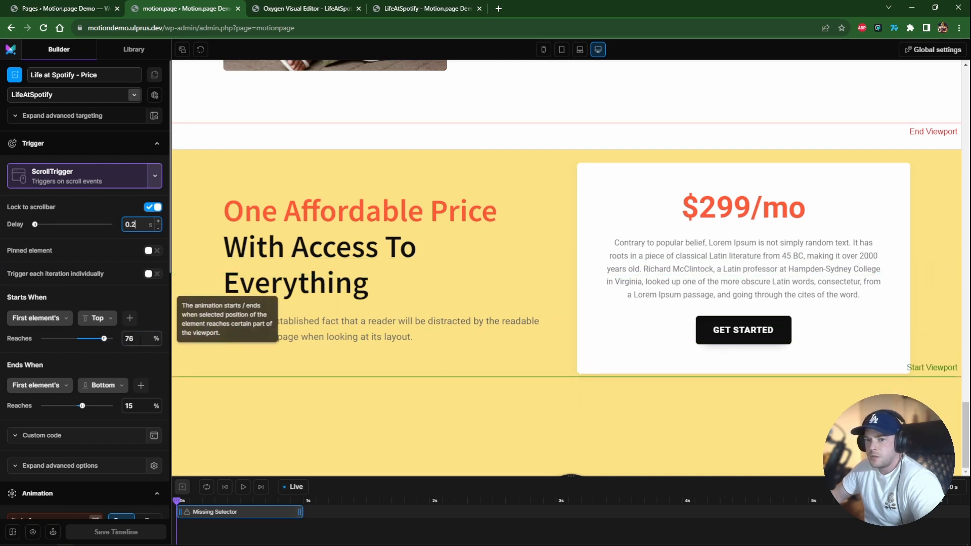
Set the start Reaches value to 75% and make the animation end when the element's top reaches 25%.
click(135, 339)
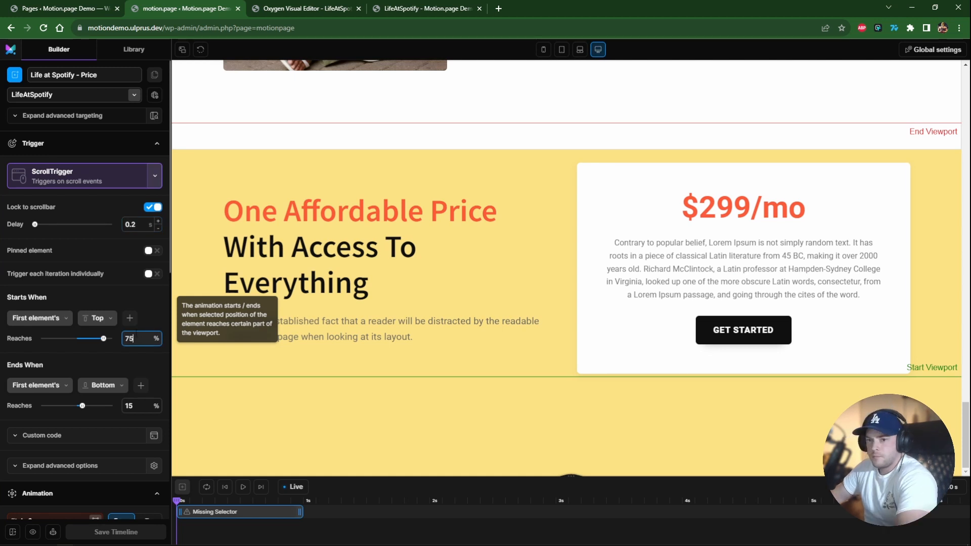
click(135, 406)
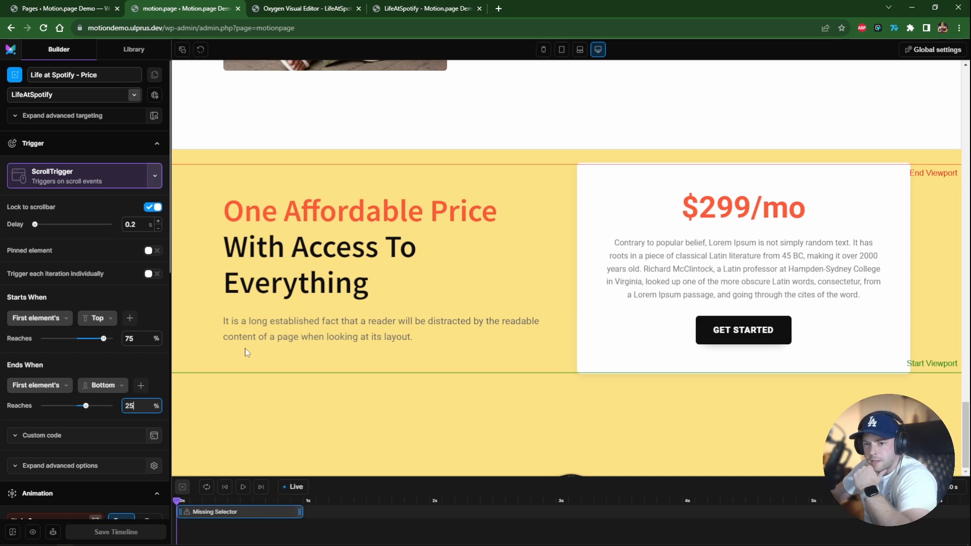
click(103, 386)
click(107, 403)
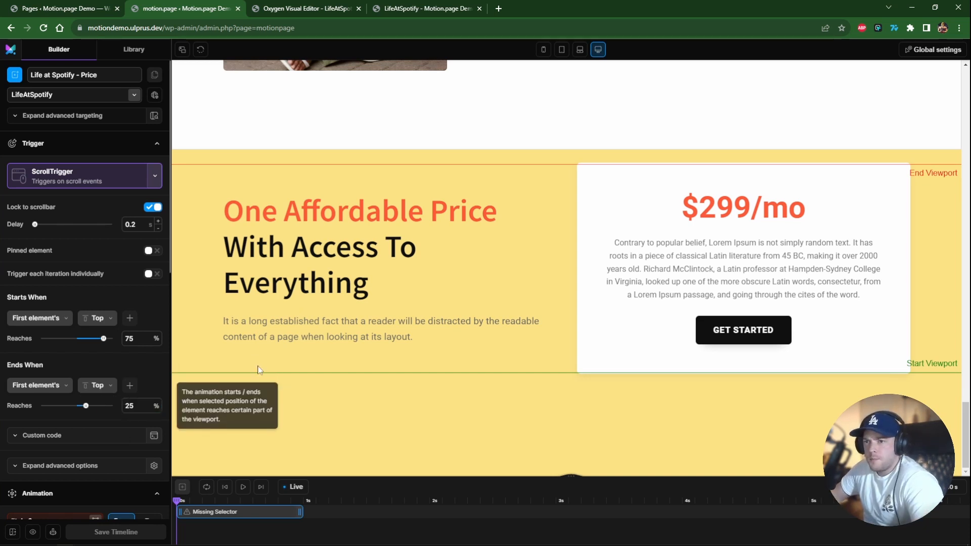
Replace the animation selector with the final section's ID #section-123-54 copied from the Oxygen editor.
scroll(146, 365, down, 6)
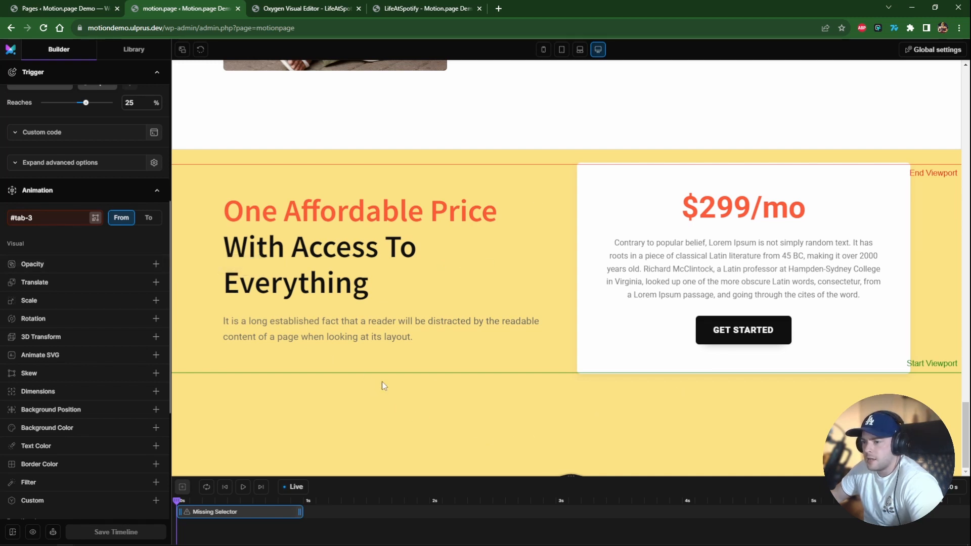
click(48, 219)
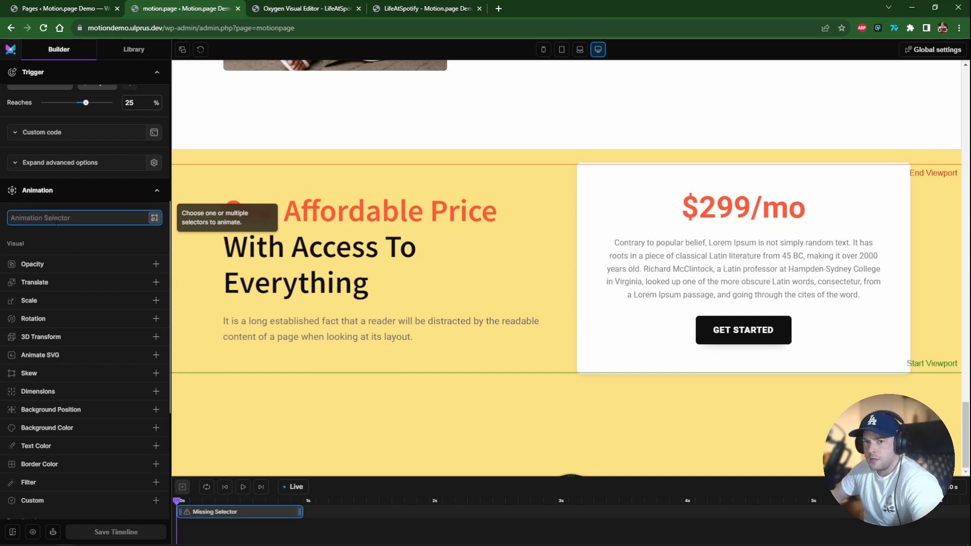
click(399, 9)
key(ctrl+shift+Tab)
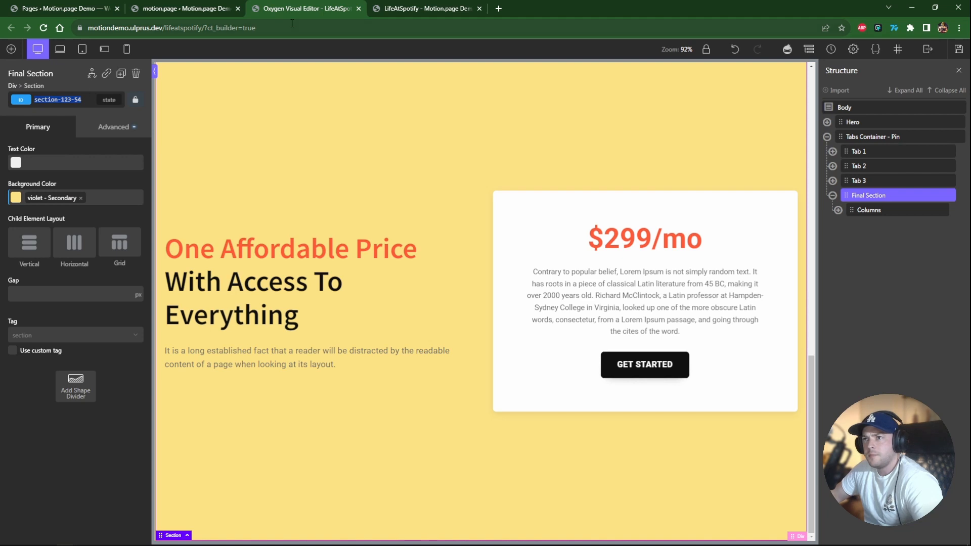
click(209, 4)
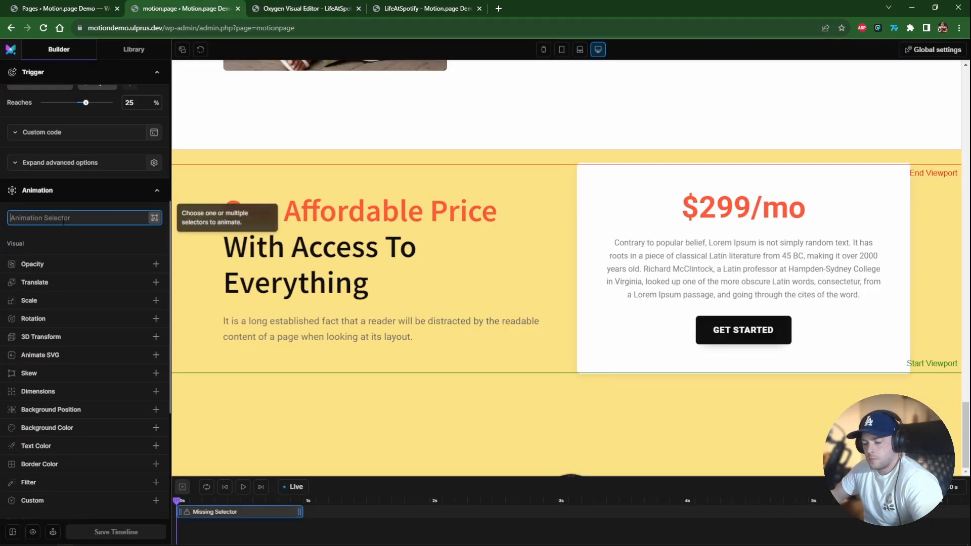
text(#section-123-54)
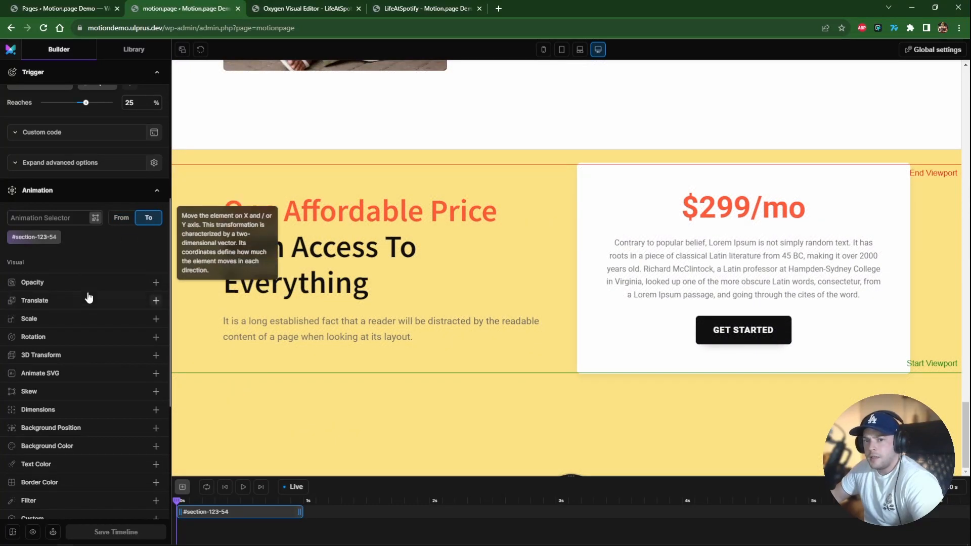
Animate the section's background color to blue rgba(9, 65, 173, 1).
scroll(89, 299, down, 5)
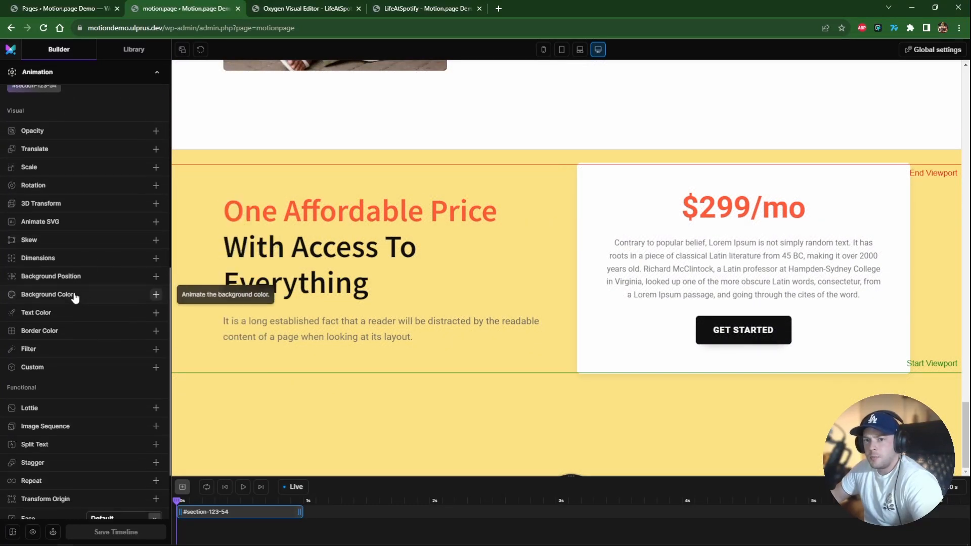
click(85, 299)
click(155, 311)
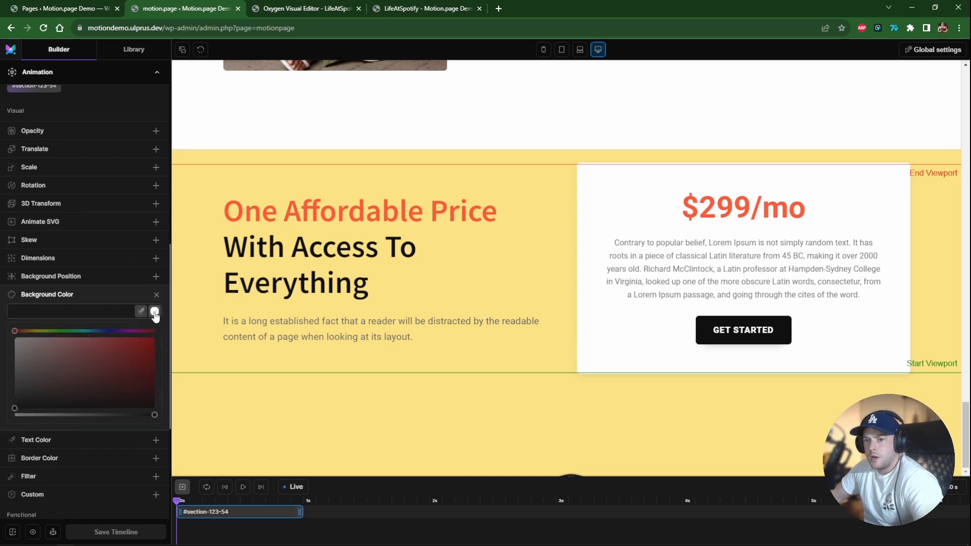
click(96, 331)
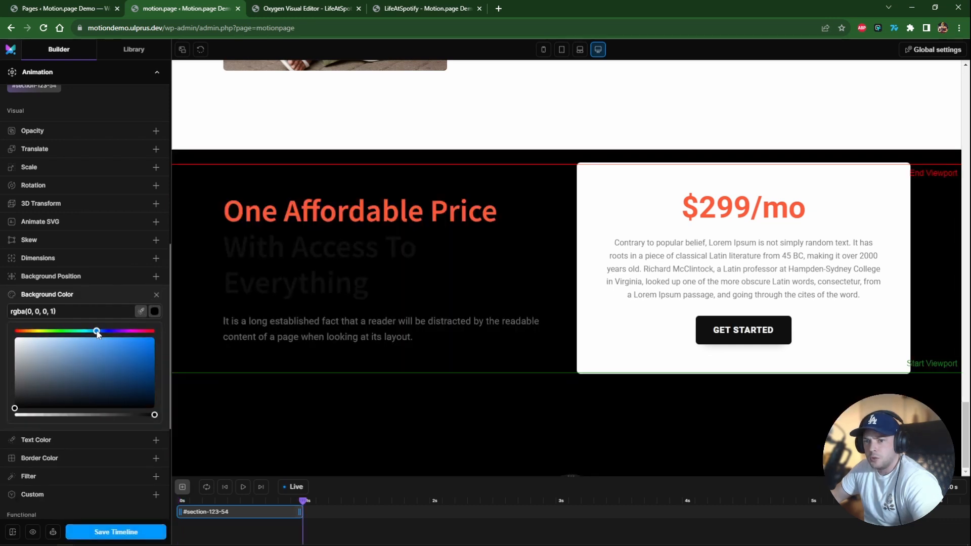
click(147, 360)
click(292, 341)
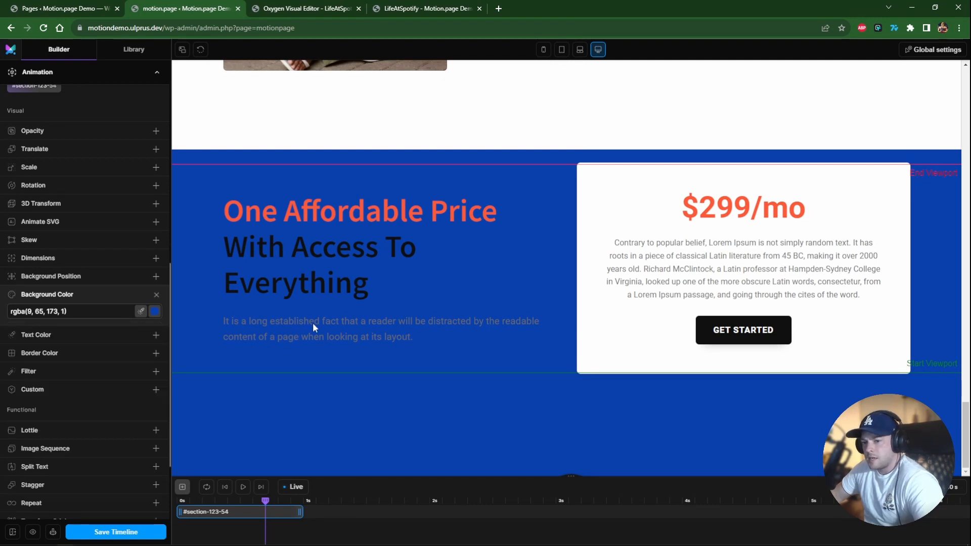
Add a second tween to the timeline and move it to start at 0 s.
click(183, 486)
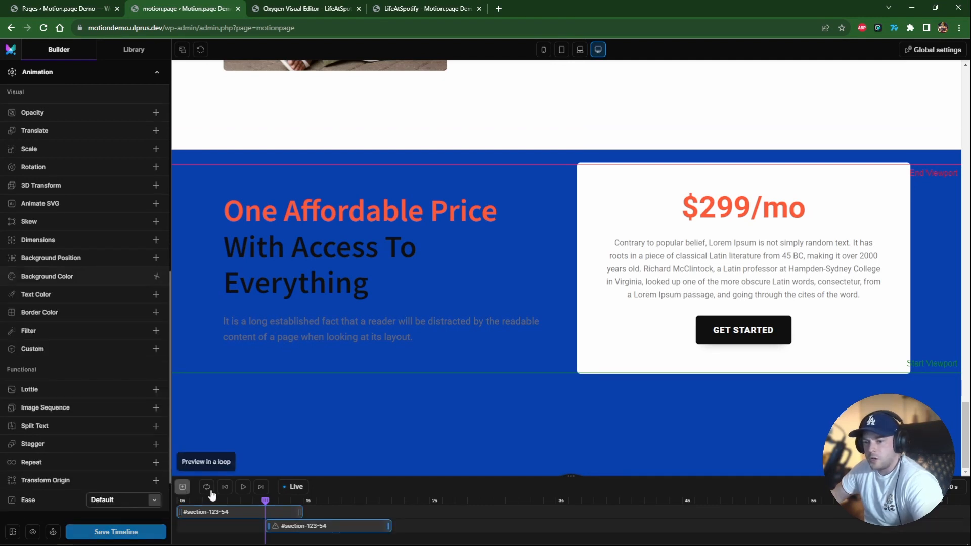
drag(279, 526, 192, 527)
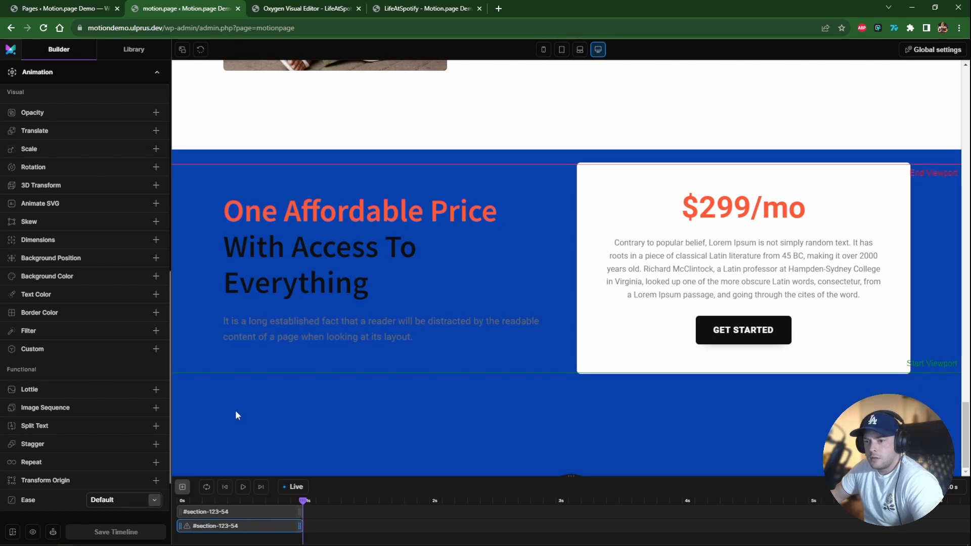
scroll(134, 316, up, 4)
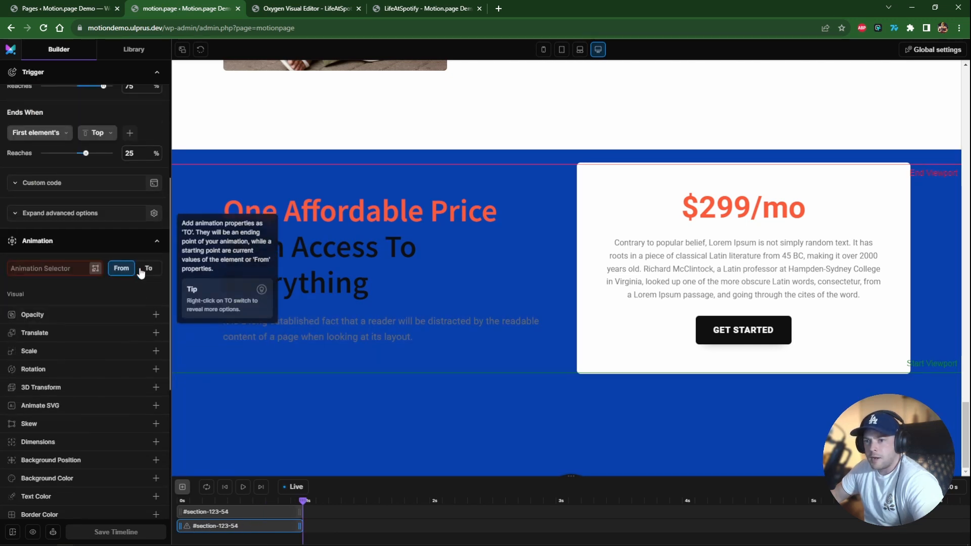
click(290, 489)
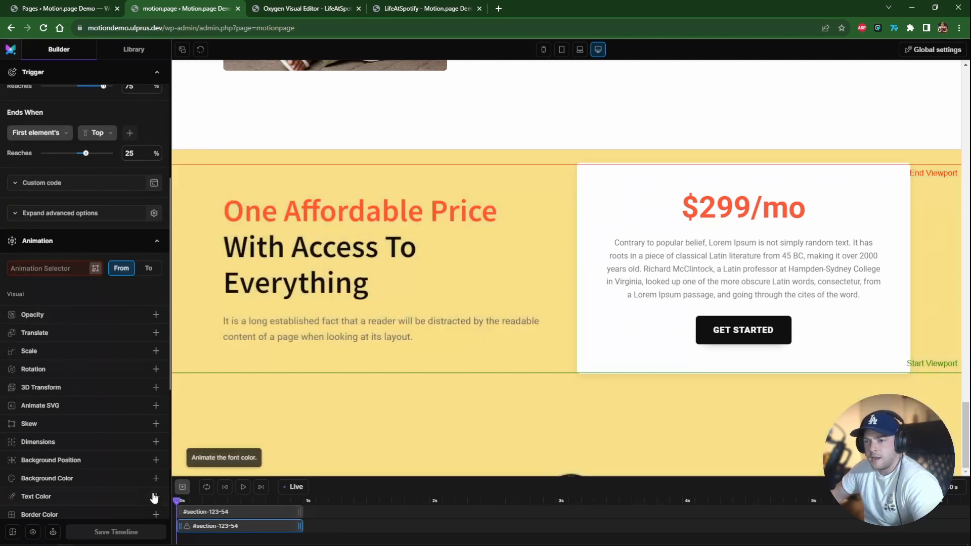
drag(178, 502, 310, 513)
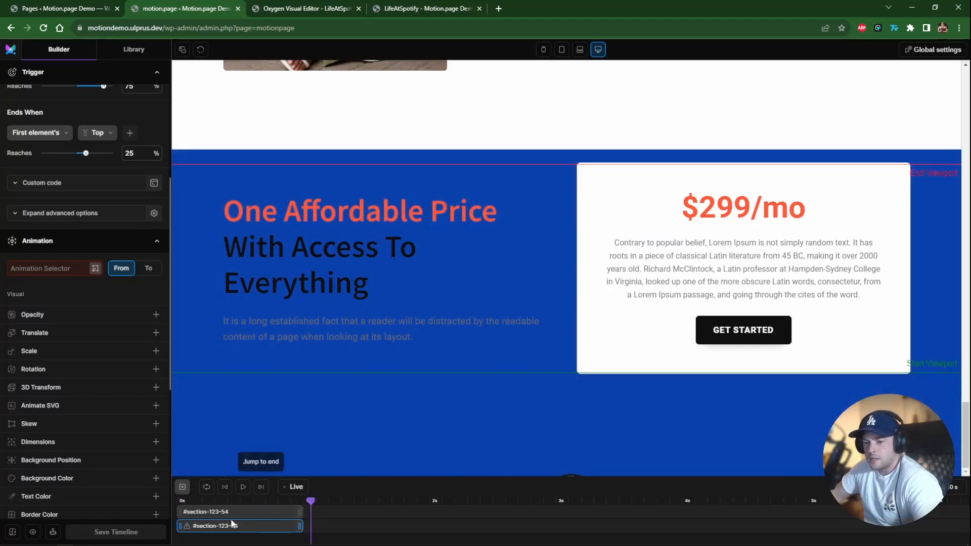
Target the paragraph text block #text_block-129-54 in To mode and animate its text color to #fff.
click(56, 269)
click(152, 270)
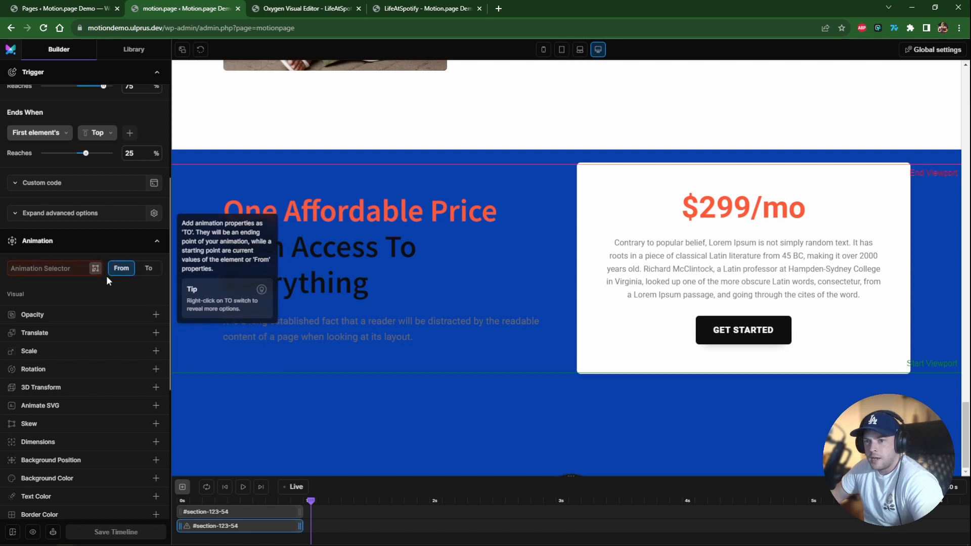
click(95, 268)
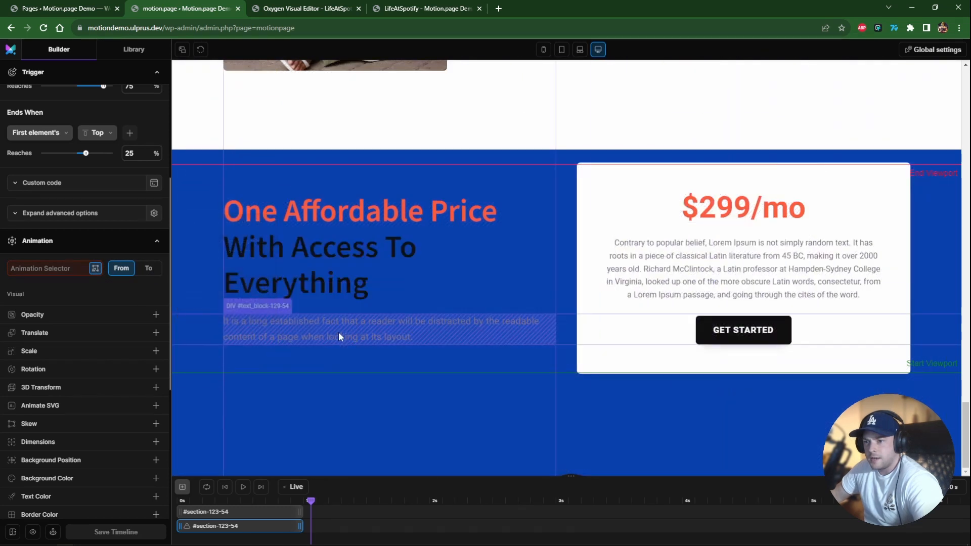
click(338, 332)
click(391, 297)
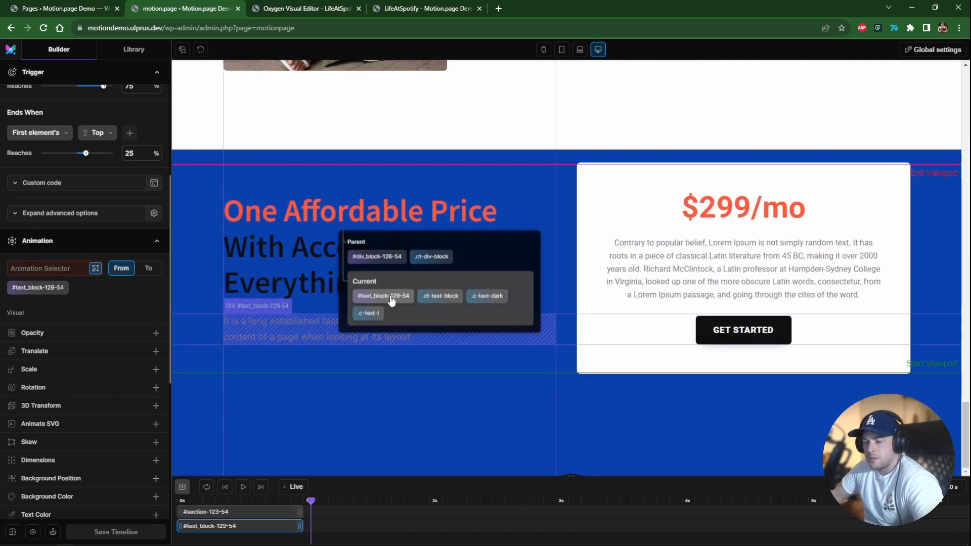
click(149, 268)
scroll(87, 386, down, 2)
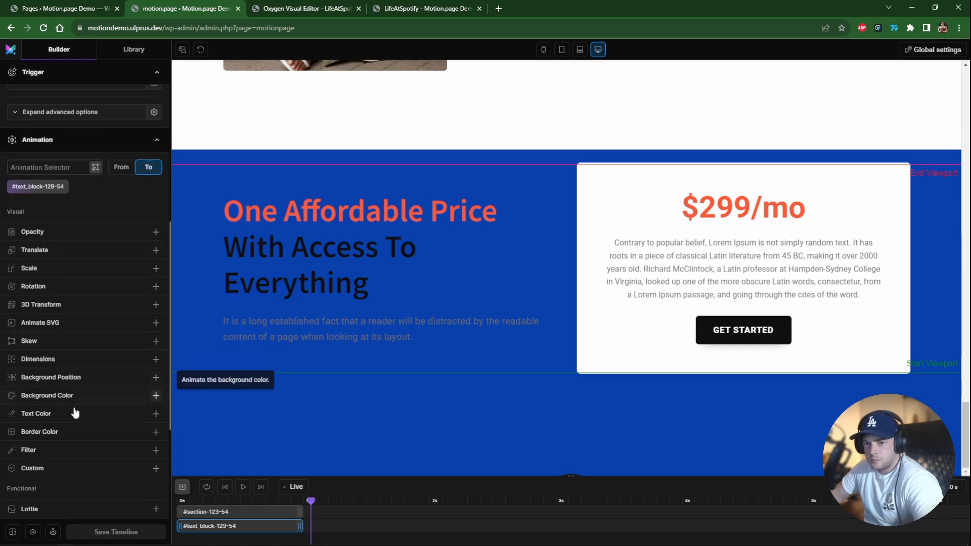
click(76, 412)
click(123, 430)
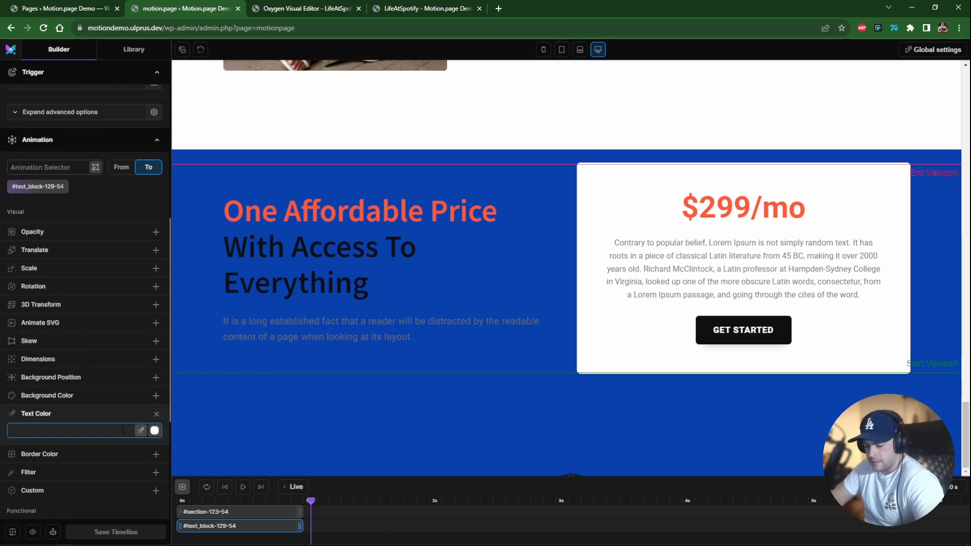
text(#fff)
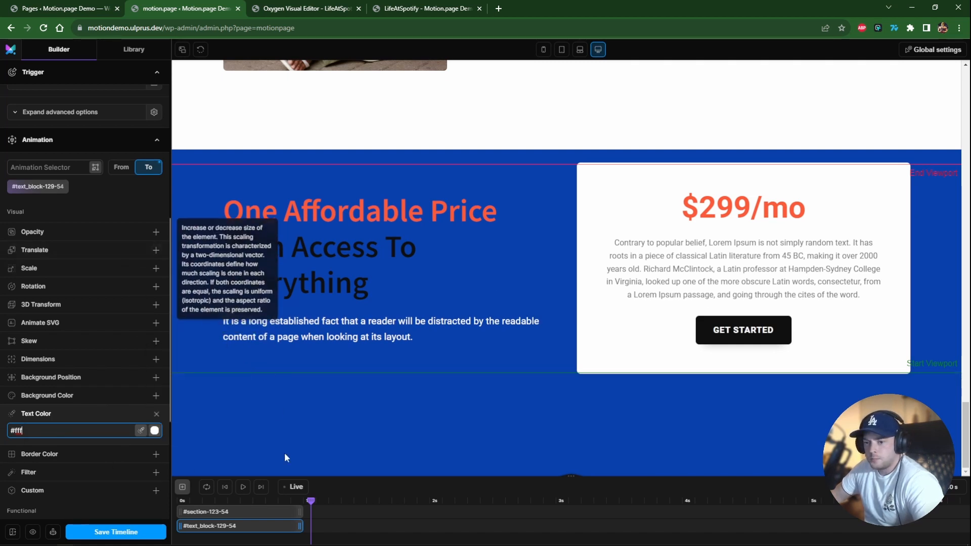
Duplicate the text tween, retarget the copy to the headline #headline-127-54, and save the timeline.
right_click(252, 527)
click(271, 520)
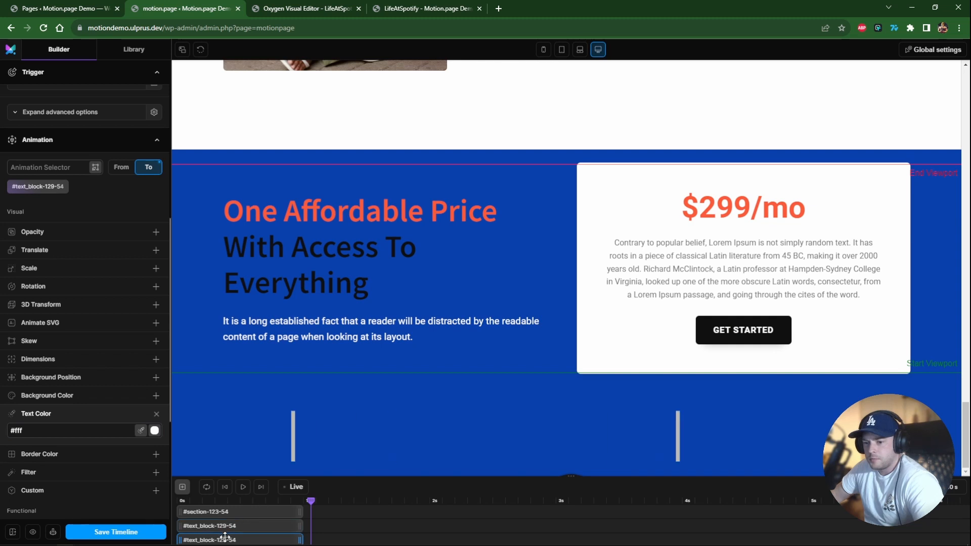
click(61, 186)
click(285, 258)
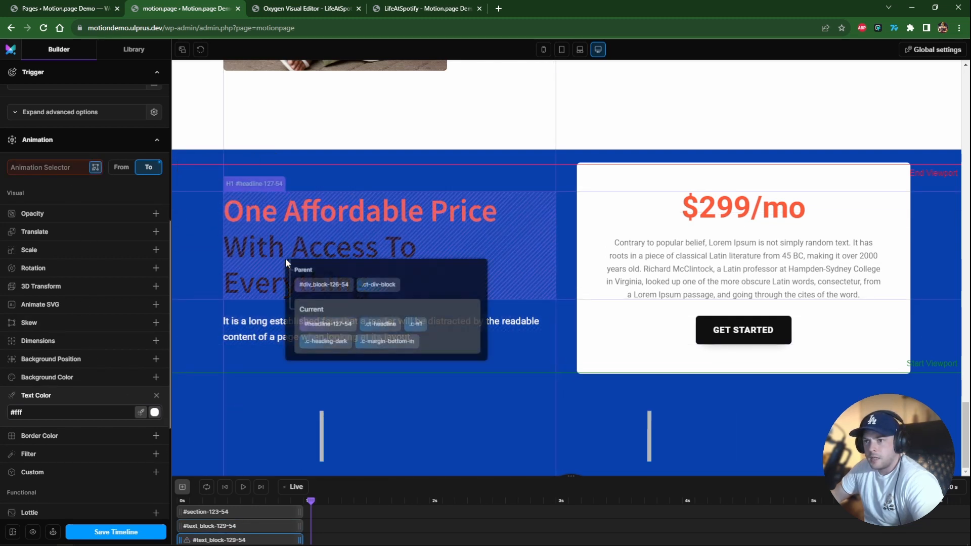
click(301, 323)
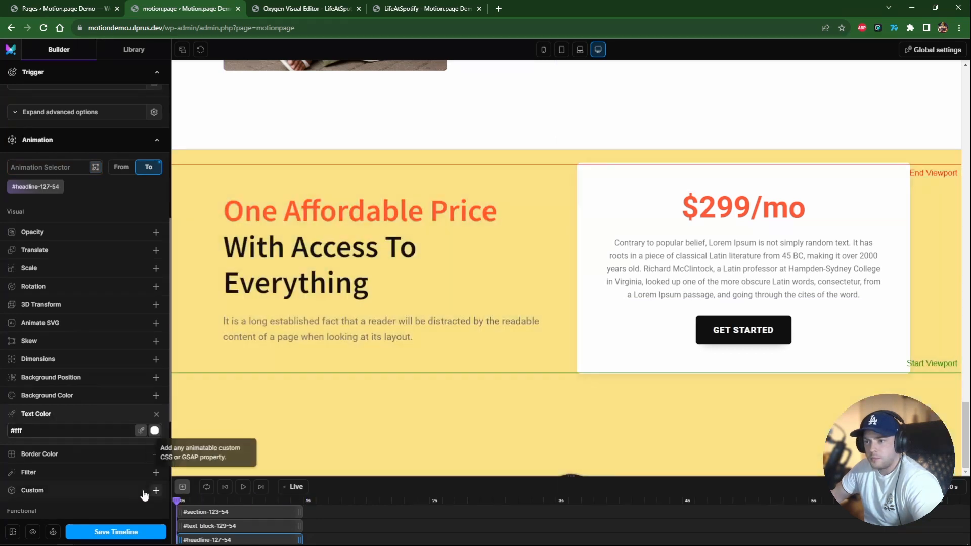
click(116, 532)
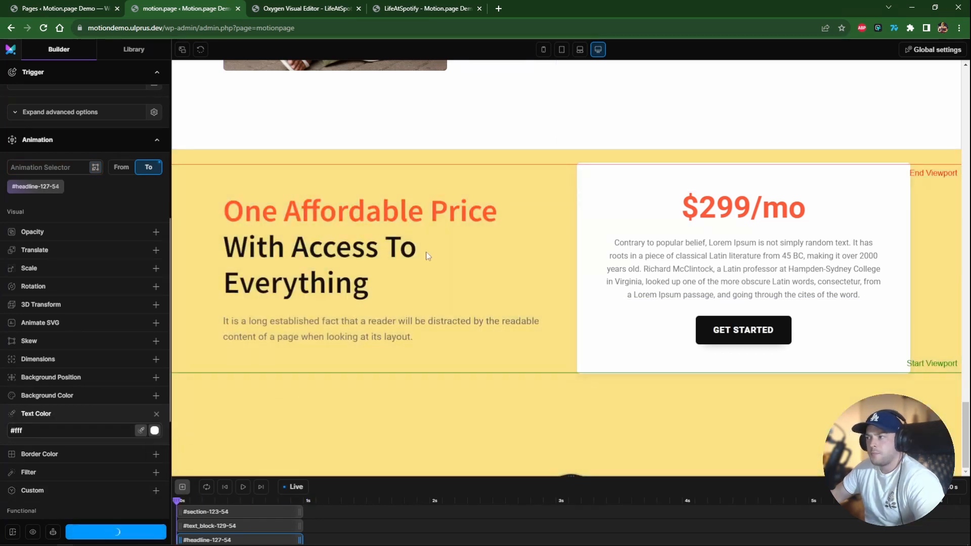
Scroll through the live page and the builder canvas to check the pricing section's color animation.
click(430, 7)
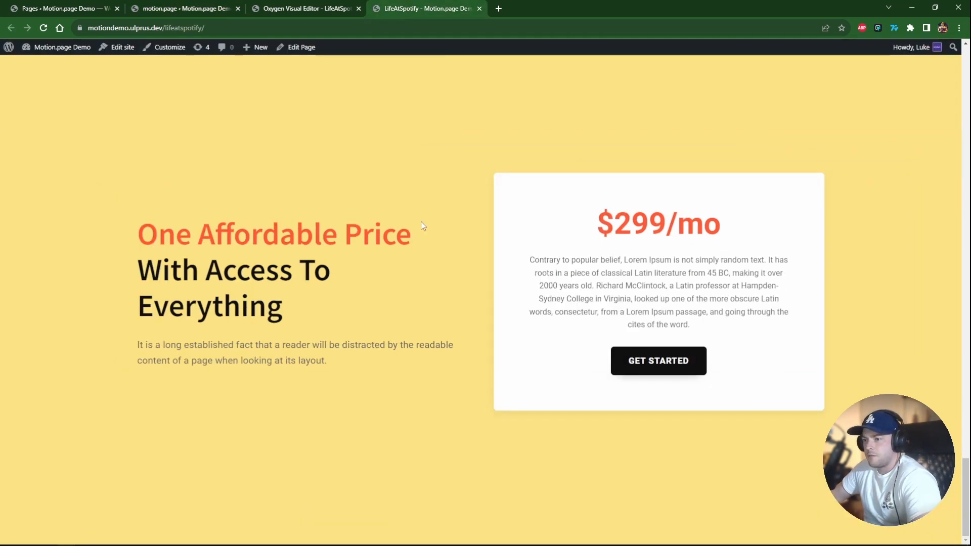
scroll(421, 223, up, 10)
scroll(467, 280, up, 10)
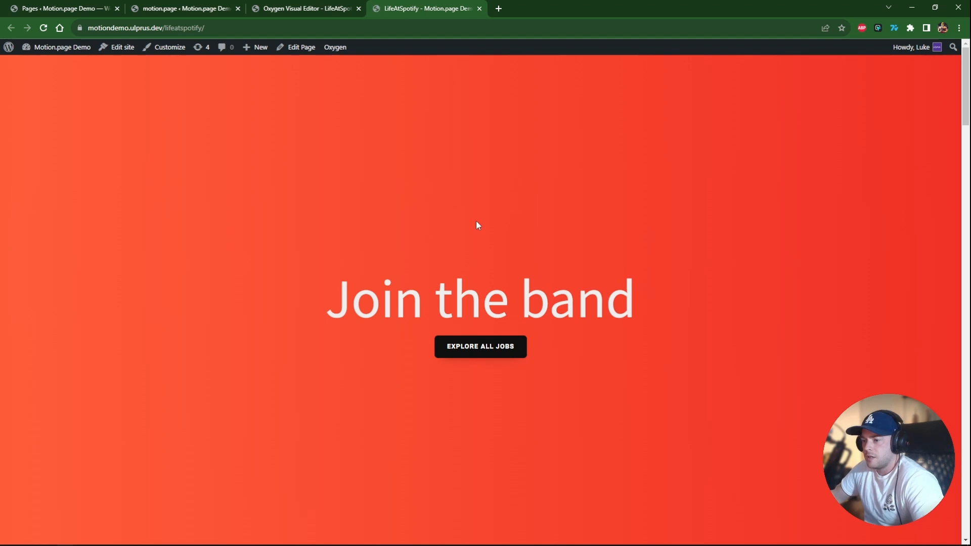
scroll(476, 225, down, 5)
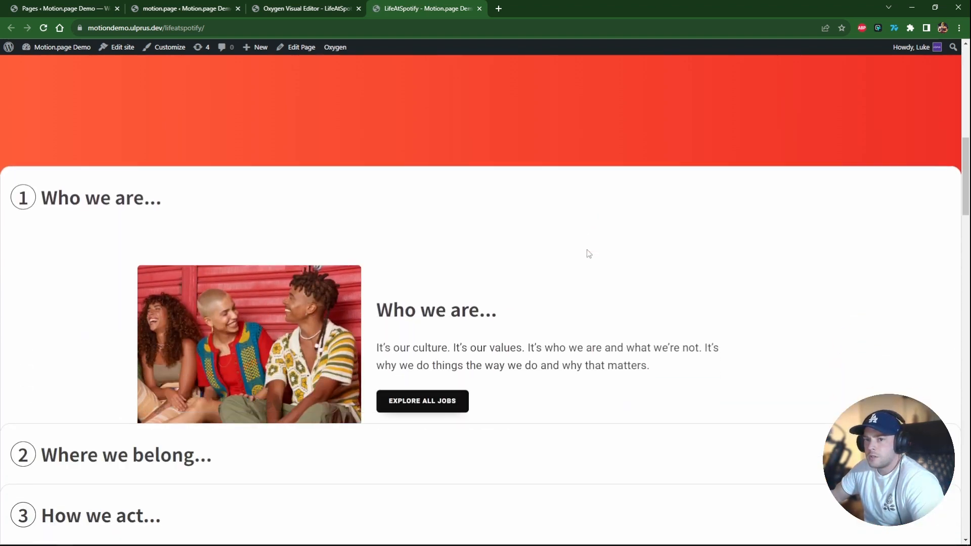
scroll(585, 247, down, 5)
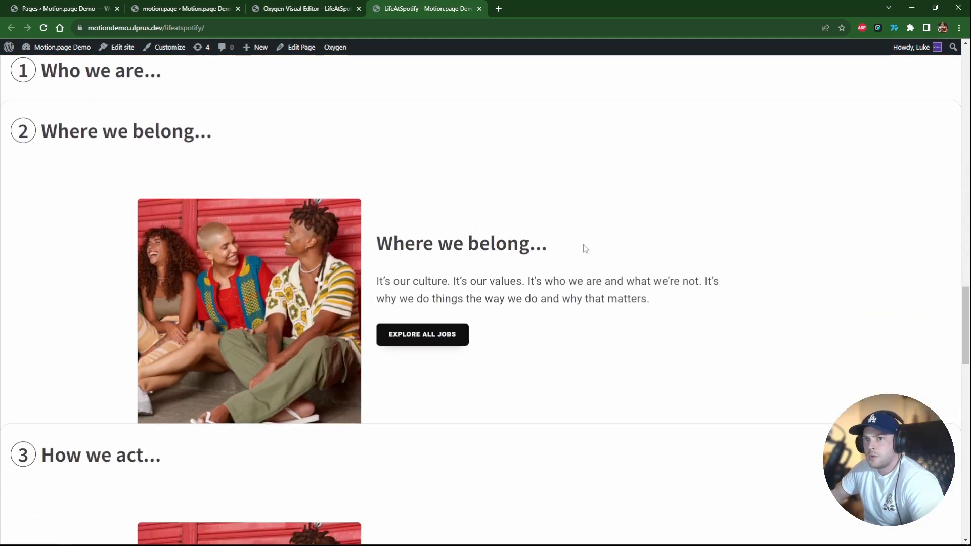
scroll(584, 249, down, 8)
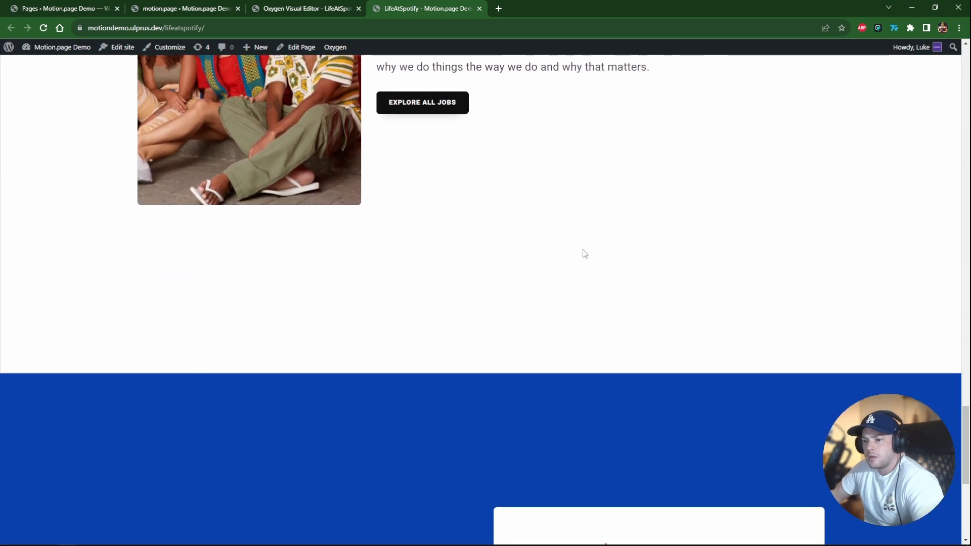
scroll(584, 255, down, 4)
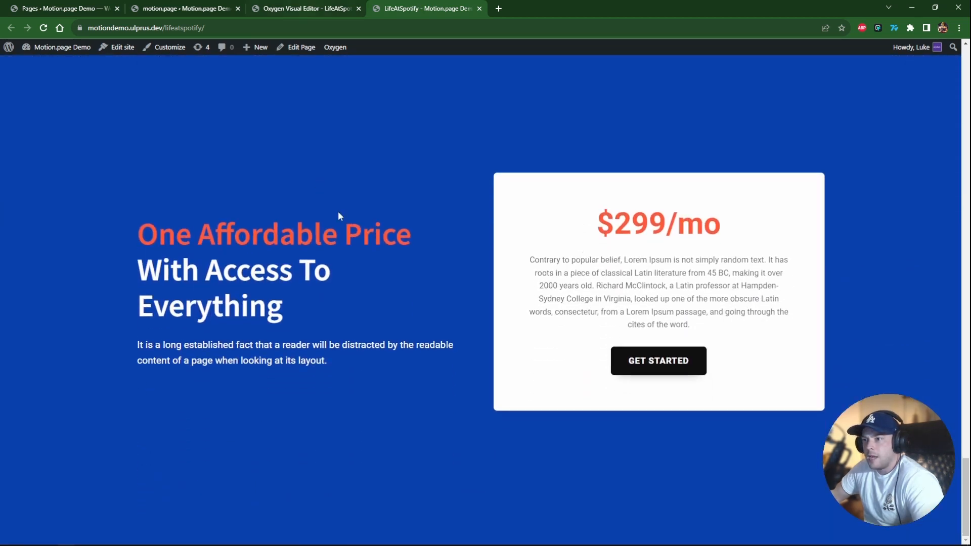
click(178, 9)
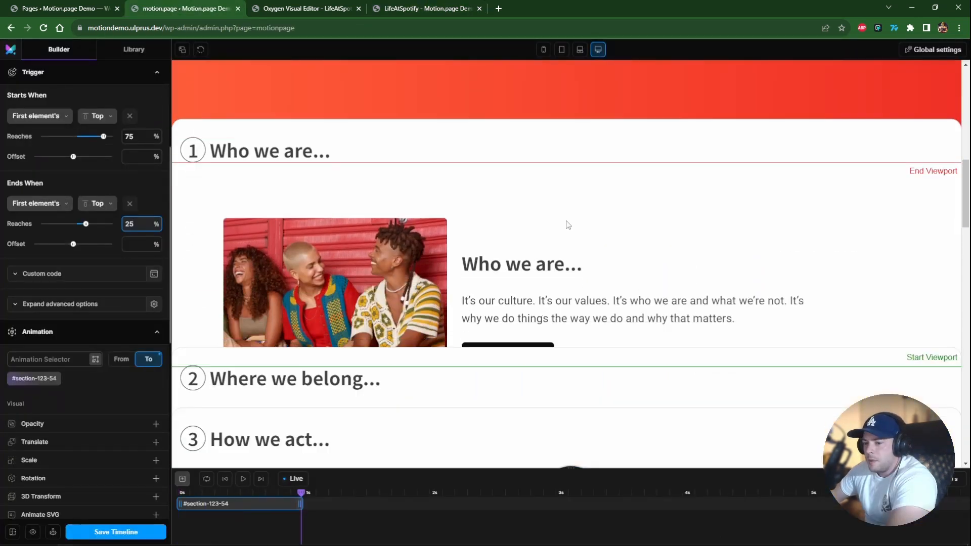
scroll(566, 220, down, 5)
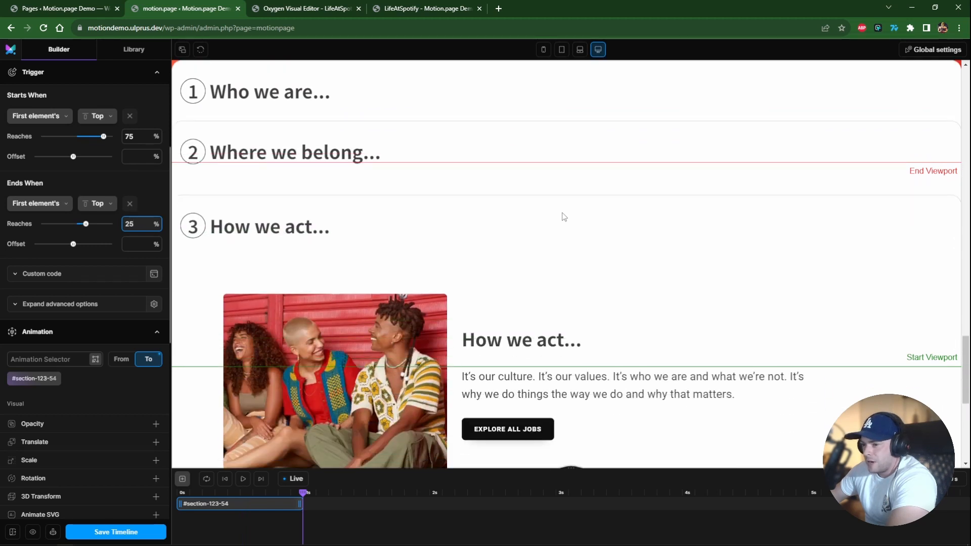
Set the ScrollTrigger start and end offsets to 300%.
scroll(564, 216, down, 3)
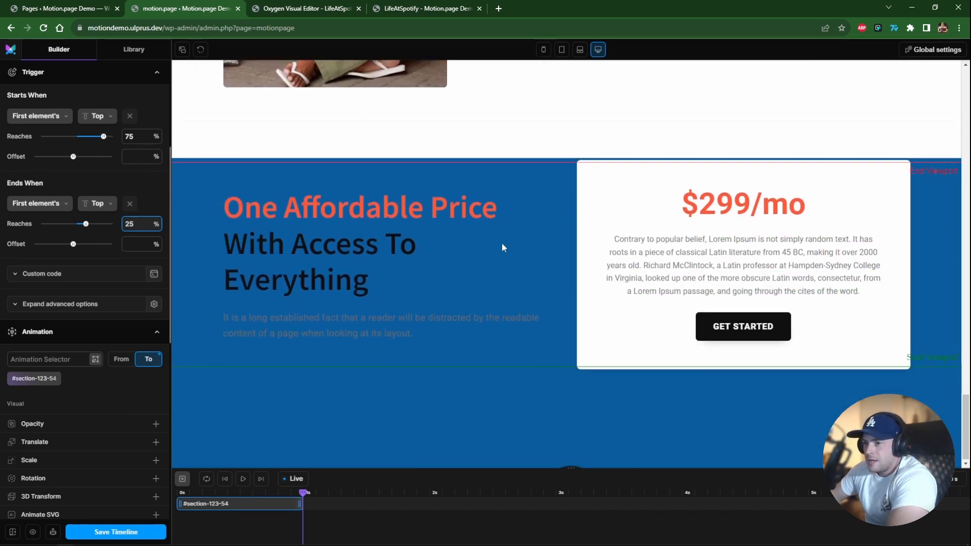
scroll(501, 242, up, 6)
scroll(435, 233, up, 2)
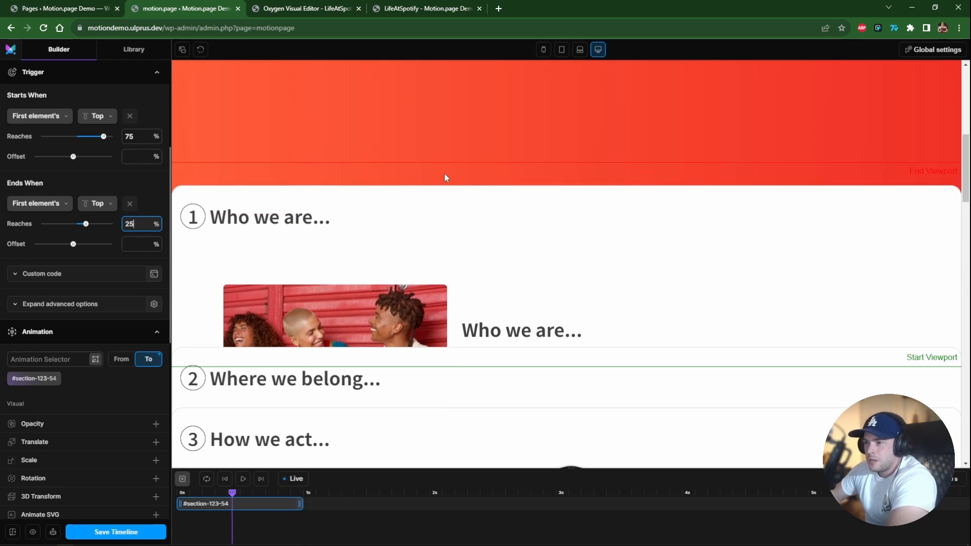
scroll(80, 235, up, 3)
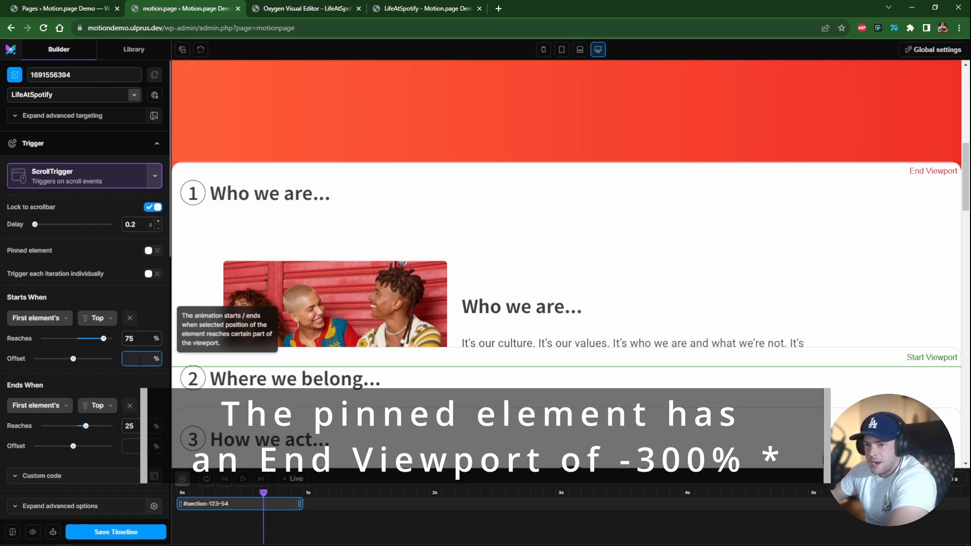
text(300)
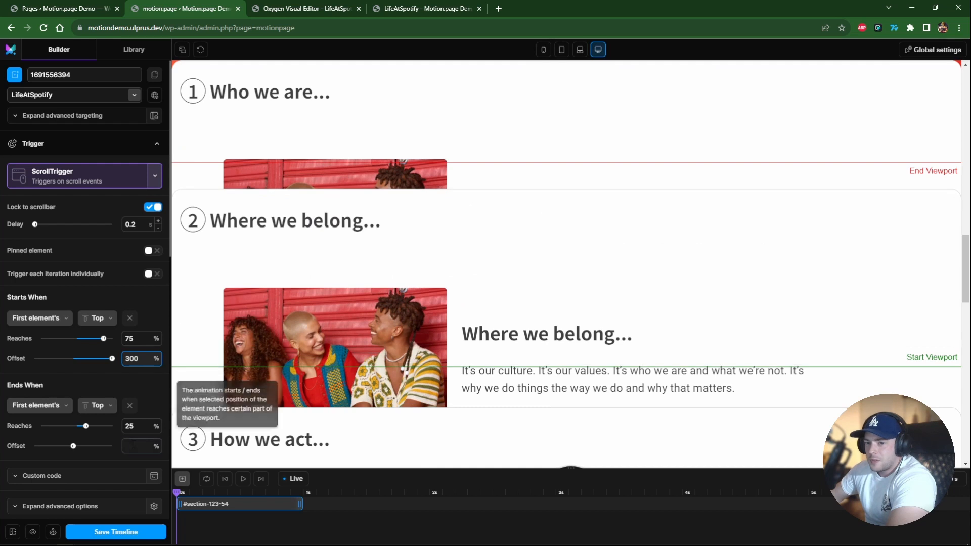
text(300)
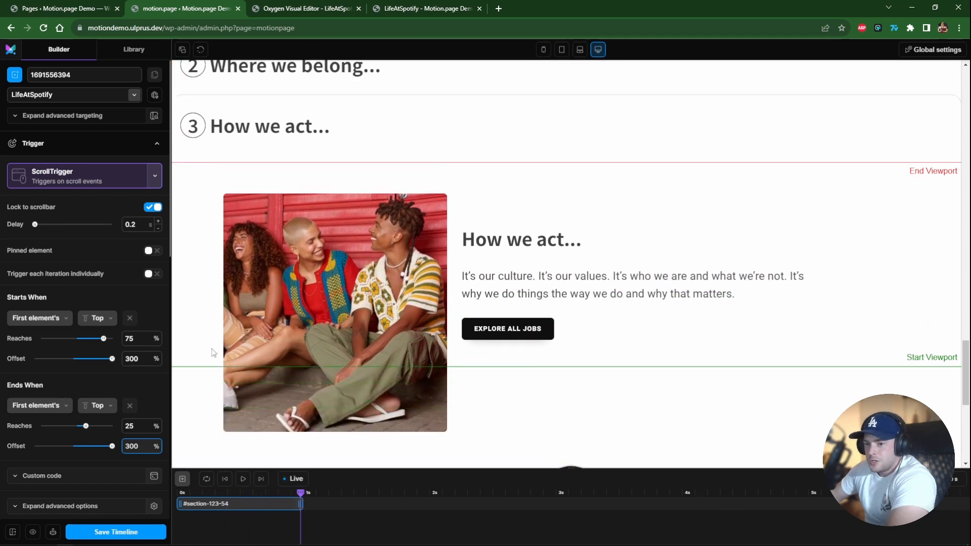
Set the ScrollTrigger start and end offsets to 400%.
text(14)
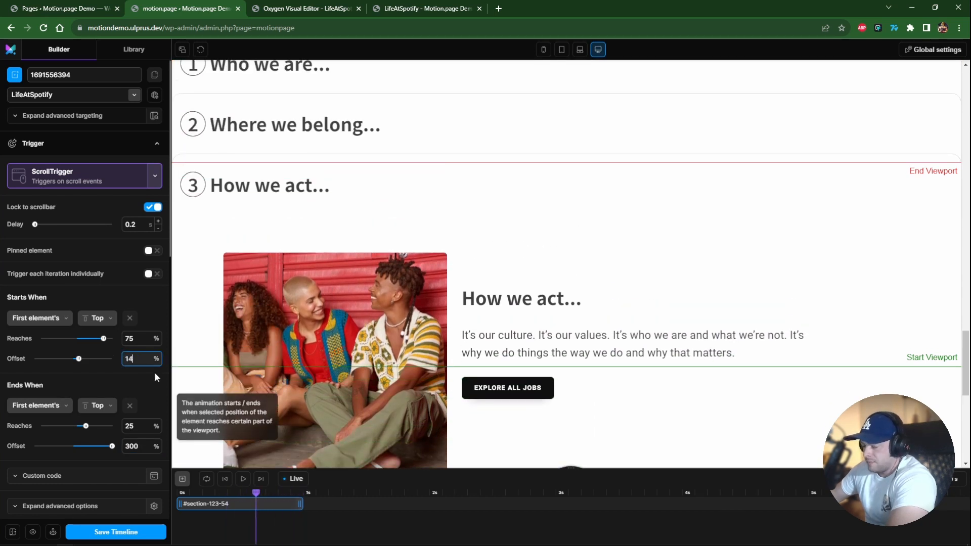
key(BackSpace)
key(BackSpace)
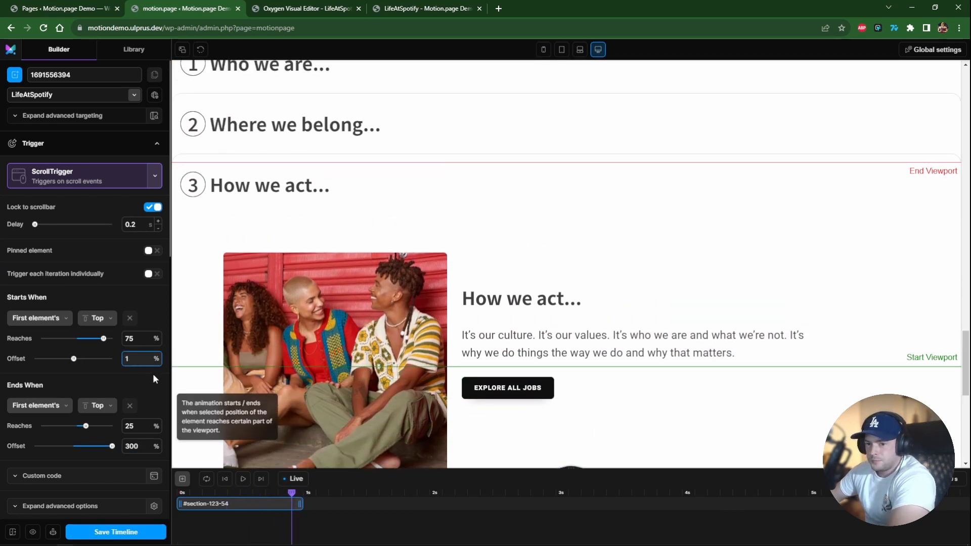
text(400)
double_click(140, 442)
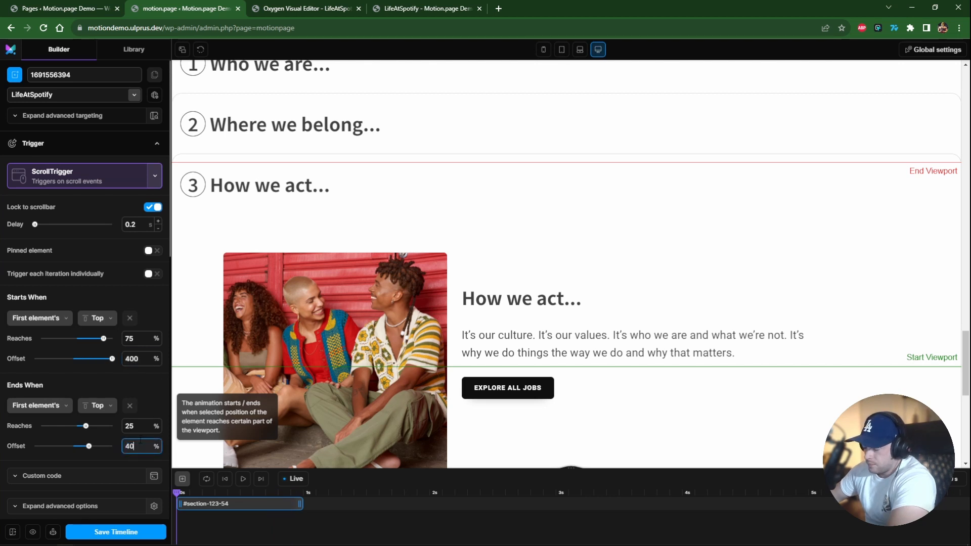
Reload the live page and scroll through it to check the pinned tabs and the pricing section's color change.
scroll(328, 358, down, 5)
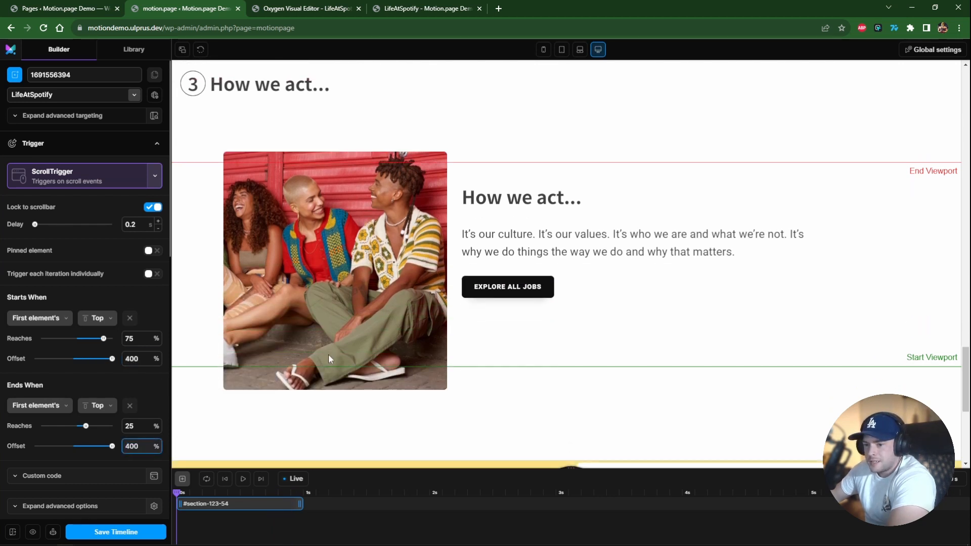
scroll(328, 356, down, 4)
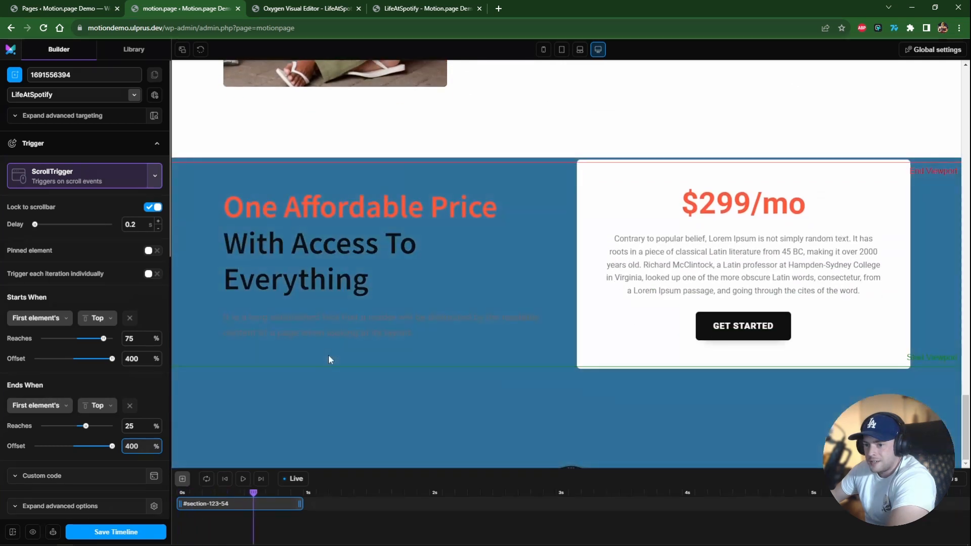
scroll(326, 359, up, 3)
scroll(326, 360, down, 4)
scroll(327, 360, up, 3)
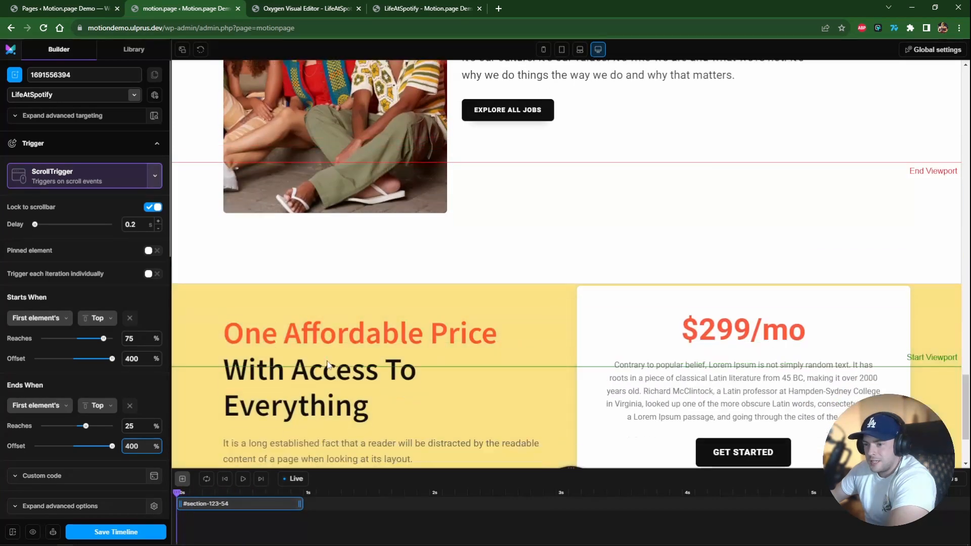
scroll(327, 360, down, 3)
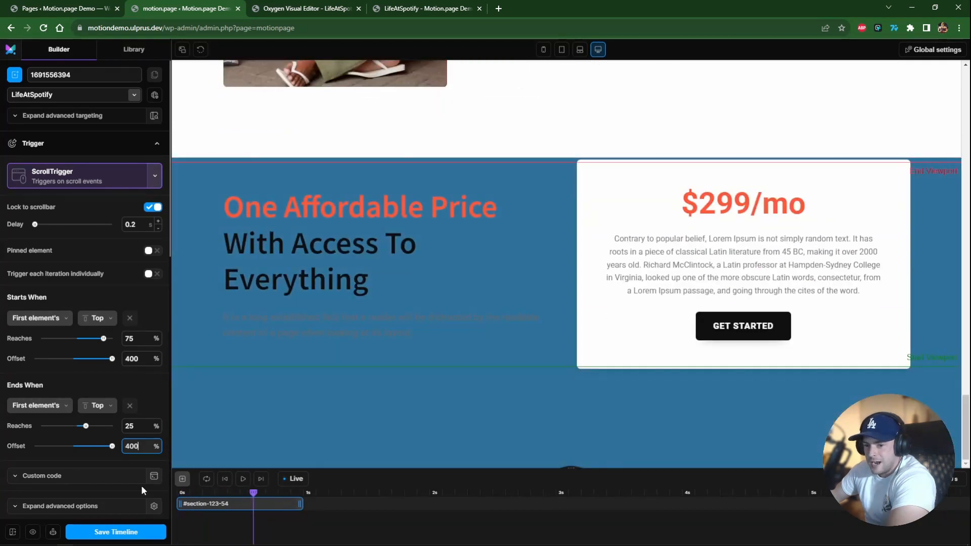
click(406, 8)
scroll(394, 111, up, 10)
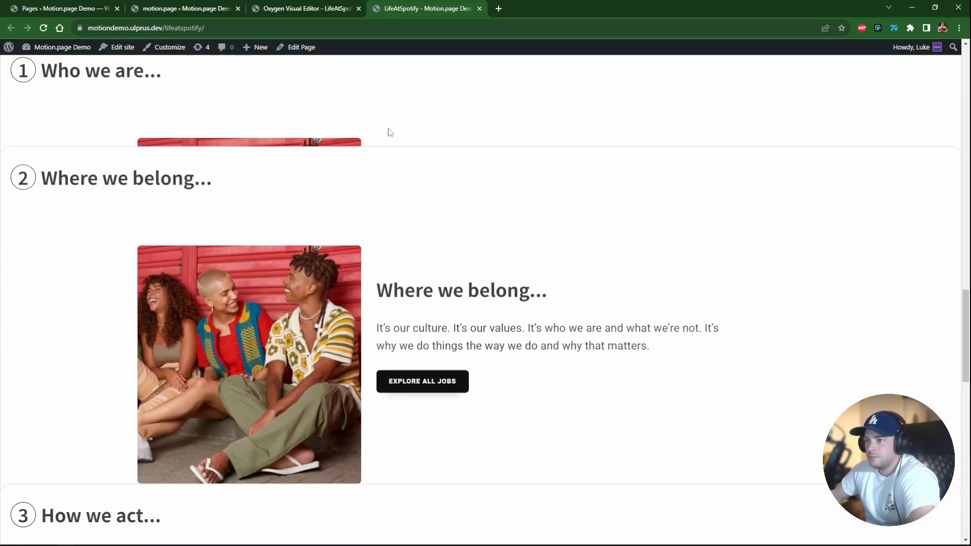
scroll(375, 131, up, 5)
key(ctrl+r)
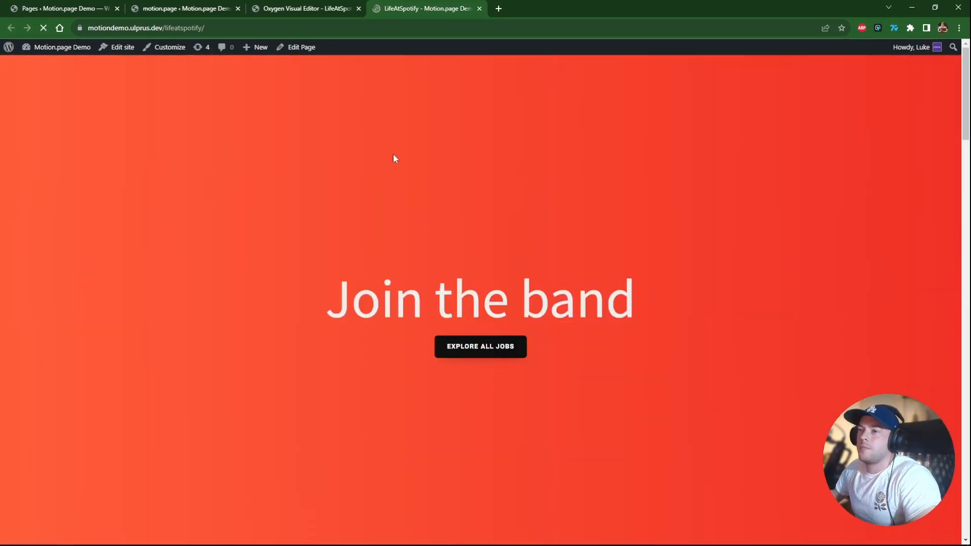
scroll(428, 238, down, 5)
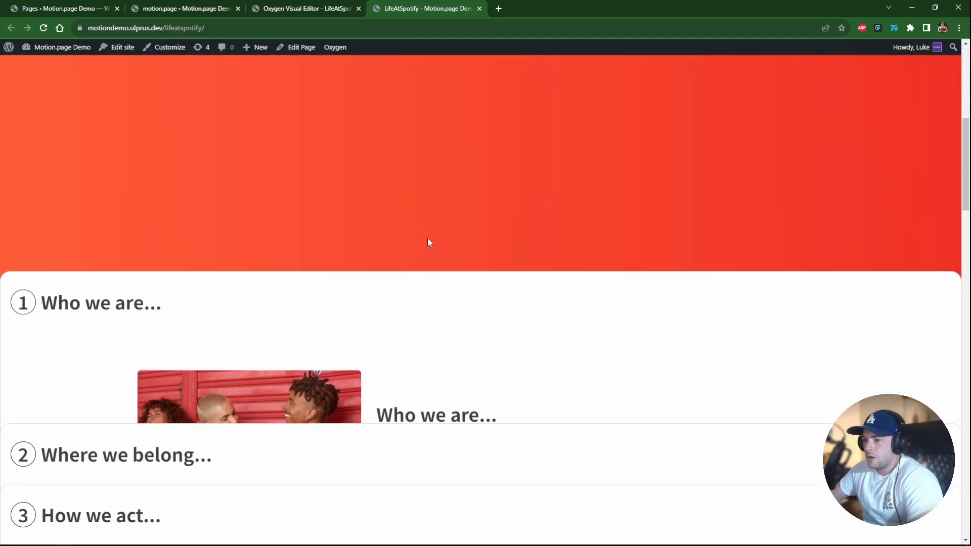
scroll(429, 245, down, 8)
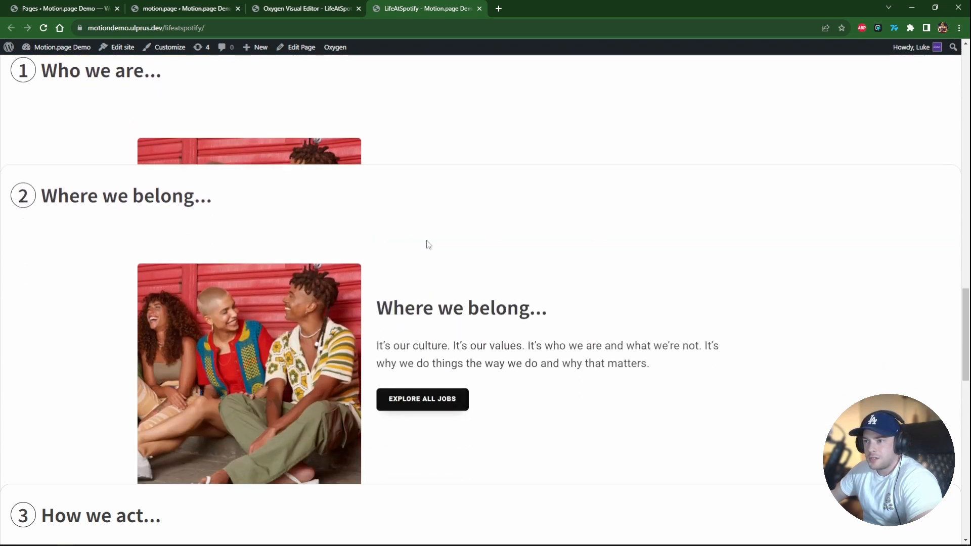
scroll(428, 244, down, 10)
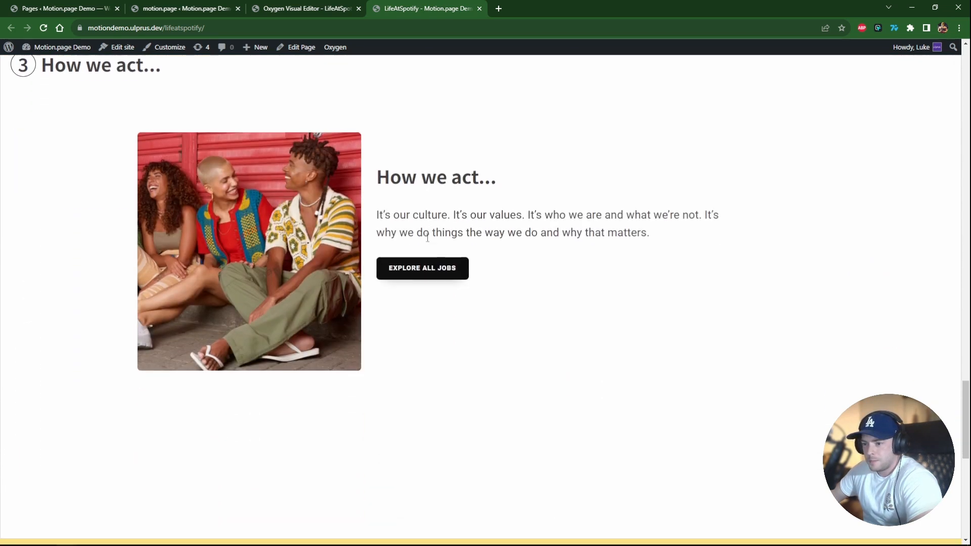
scroll(427, 238, down, 5)
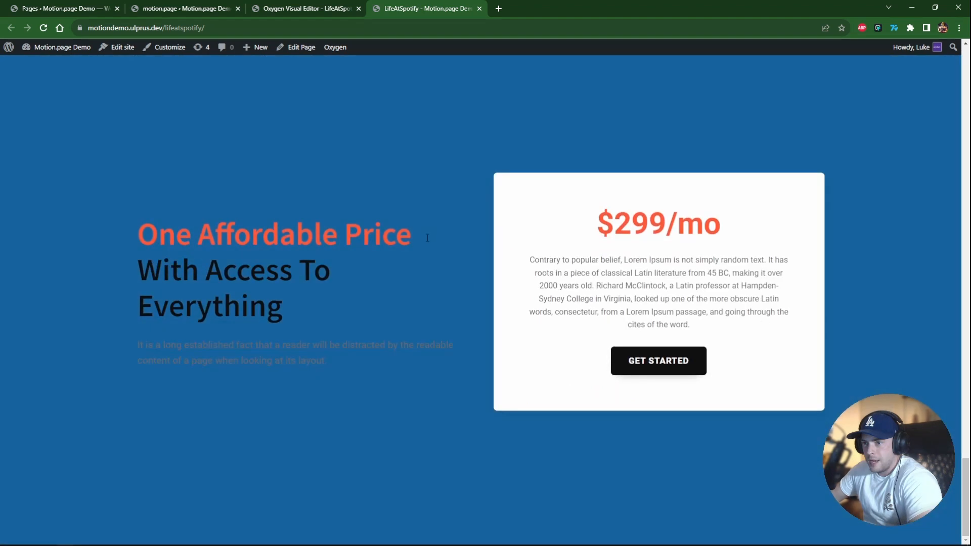
scroll(427, 247, up, 3)
scroll(427, 247, down, 5)
scroll(426, 247, up, 6)
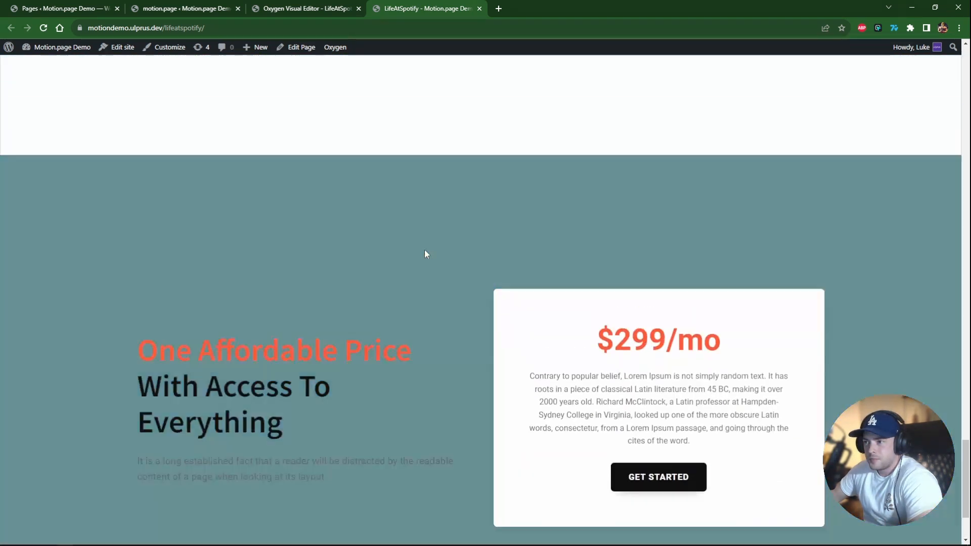
scroll(426, 254, down, 5)
scroll(425, 253, up, 3)
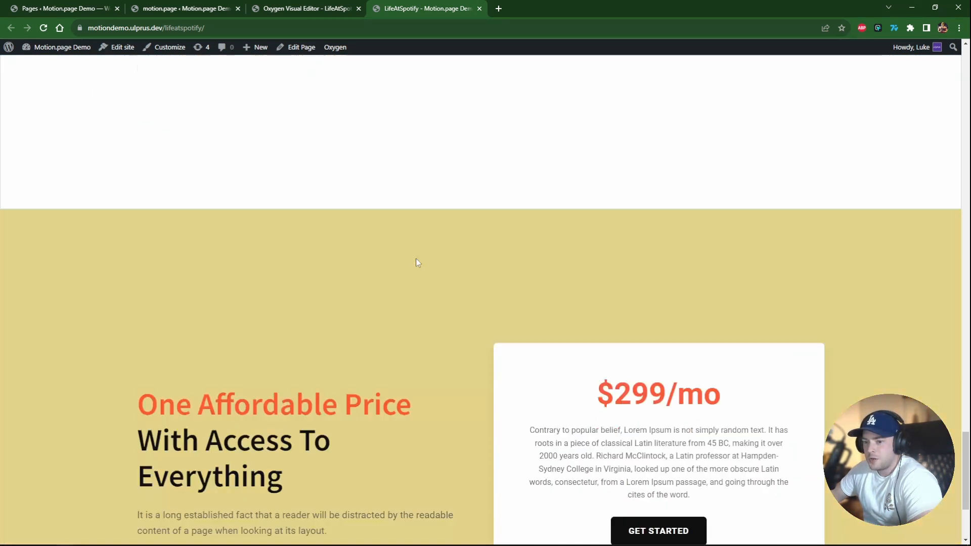
scroll(415, 259, down, 3)
Scroll the live page up and down again to examine how the pinned numbered tabs stack and release.
click(284, 7)
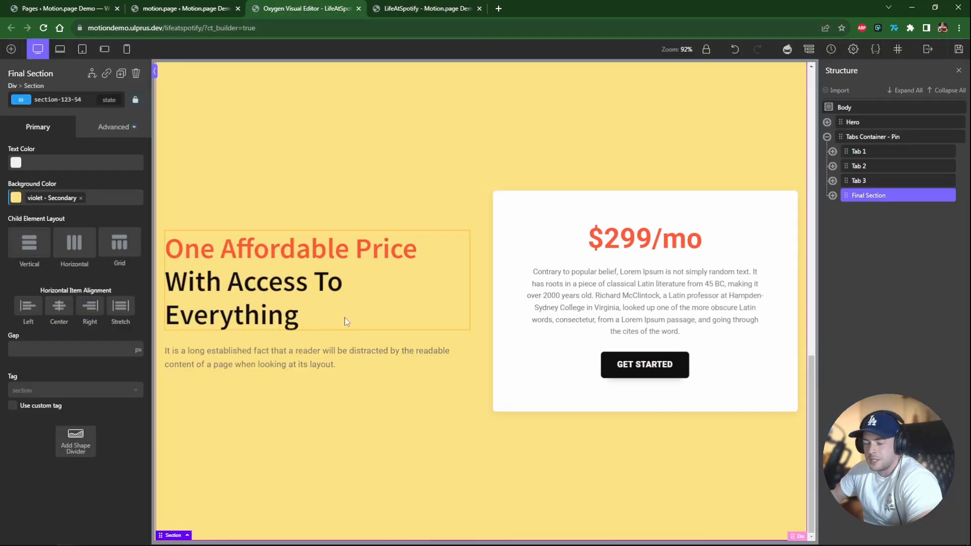
click(189, 8)
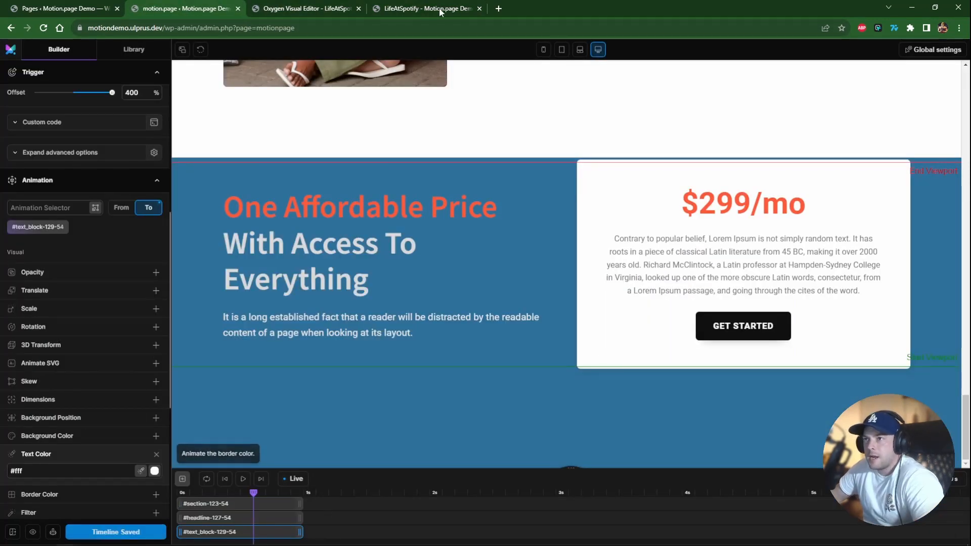
click(423, 6)
scroll(452, 220, up, 8)
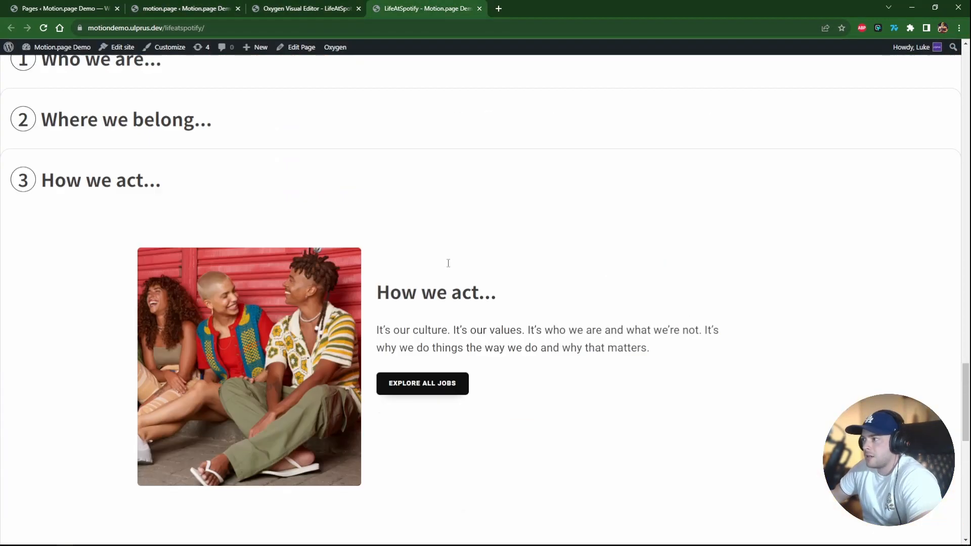
drag(964, 413, 959, 83)
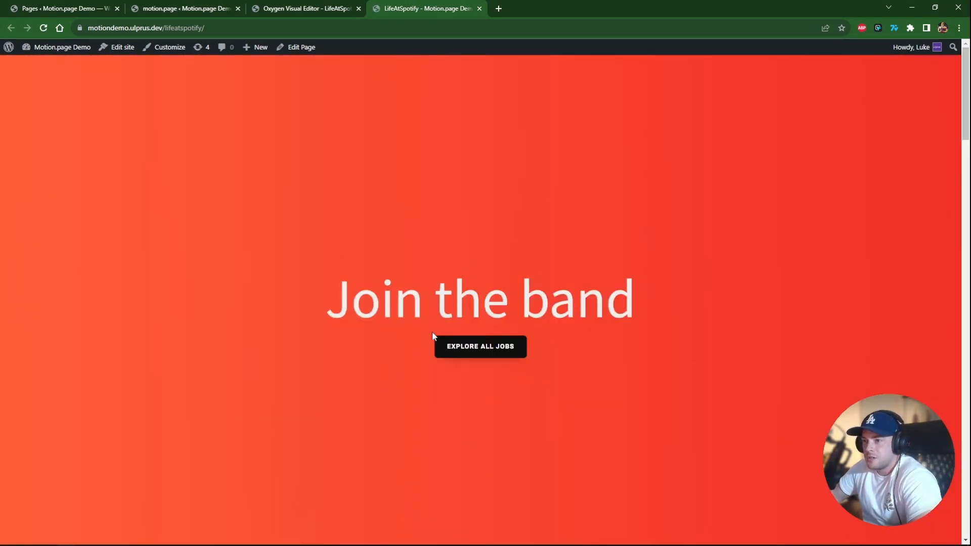
scroll(329, 257, down, 5)
scroll(329, 257, up, 4)
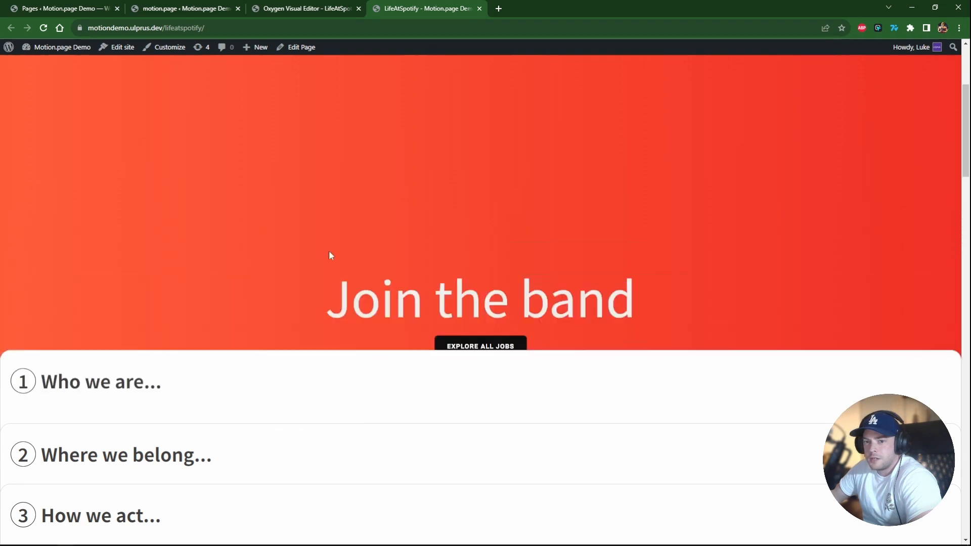
scroll(328, 249, down, 2)
scroll(328, 250, up, 4)
scroll(326, 251, down, 3)
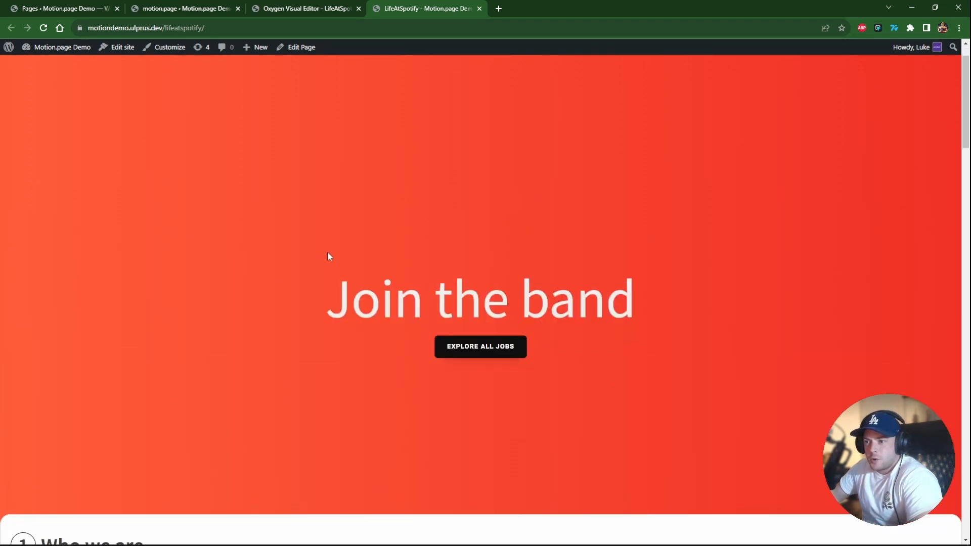
scroll(323, 253, down, 5)
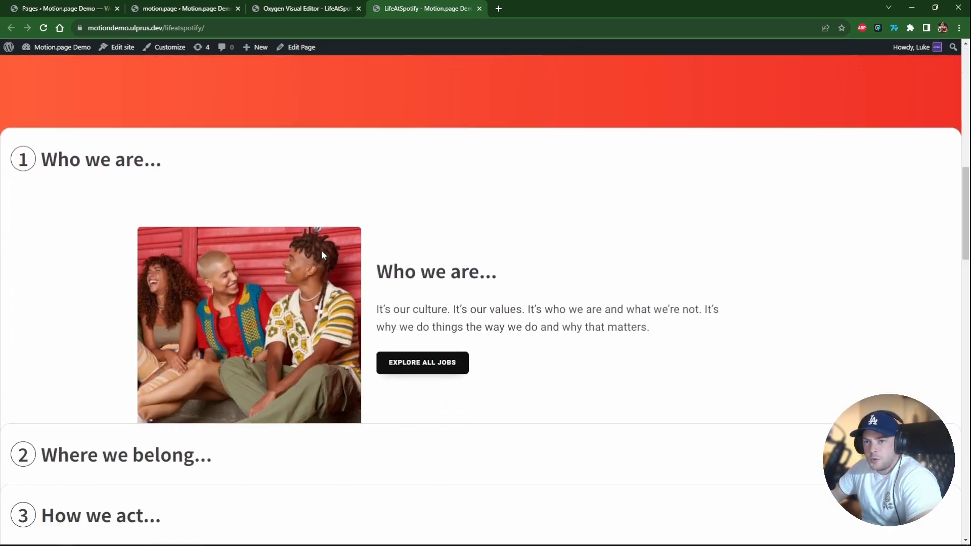
scroll(321, 250, down, 8)
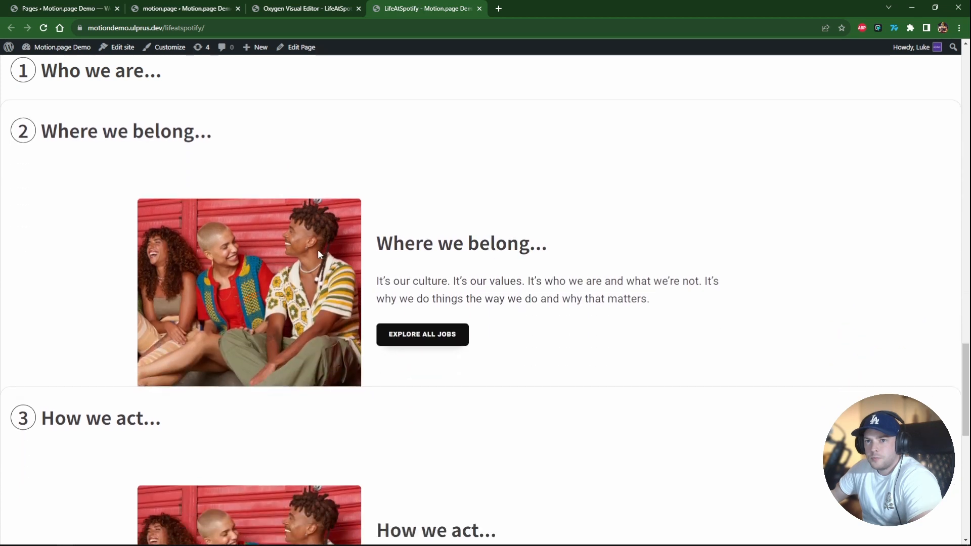
scroll(317, 249, down, 6)
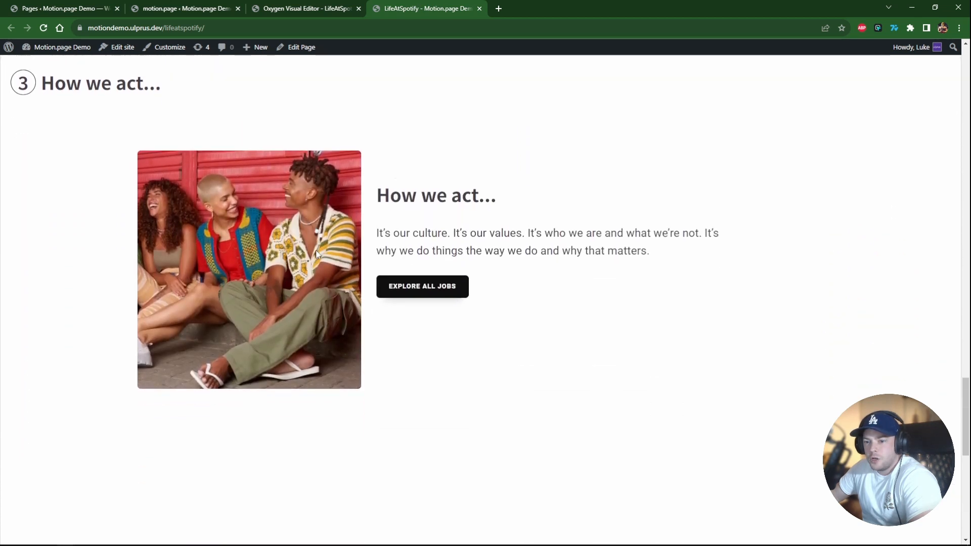
scroll(330, 333, up, 5)
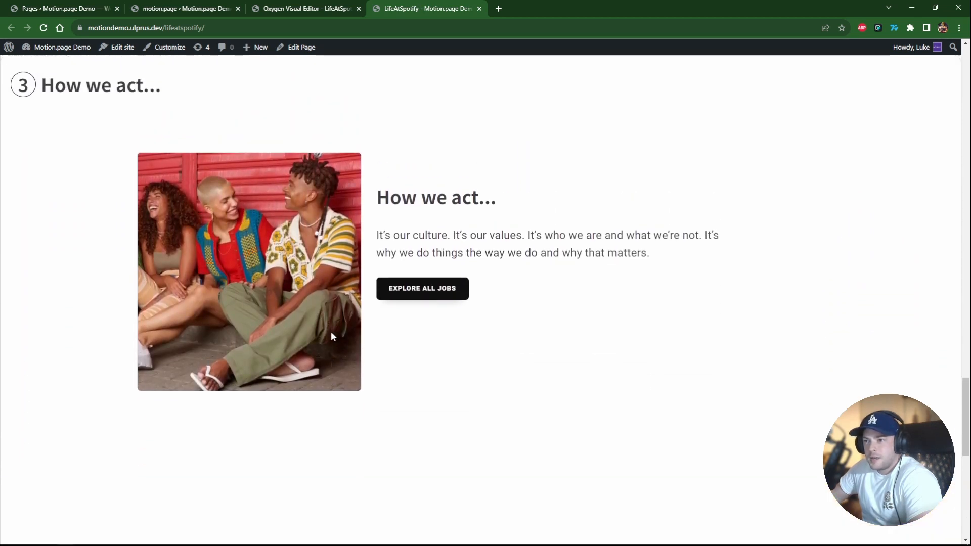
scroll(330, 334, up, 10)
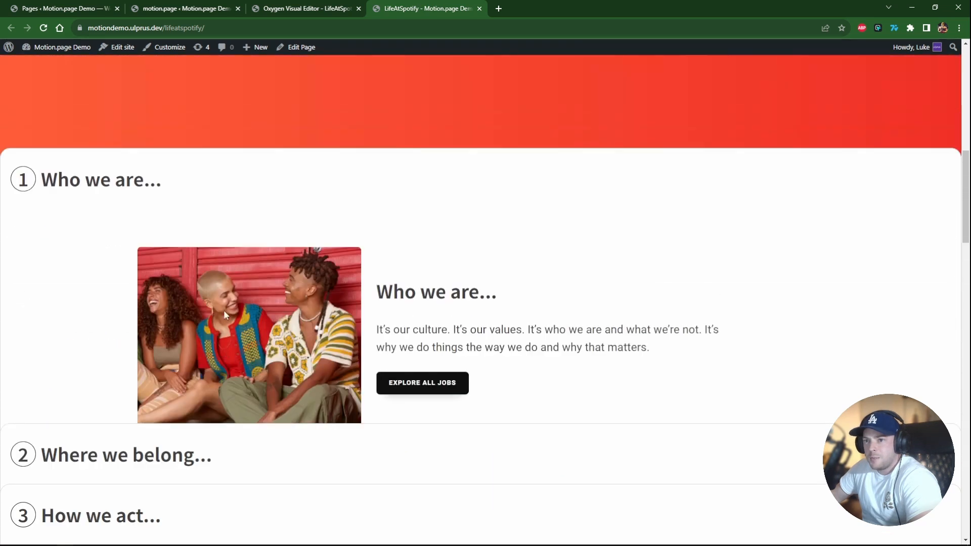
scroll(216, 345, up, 3)
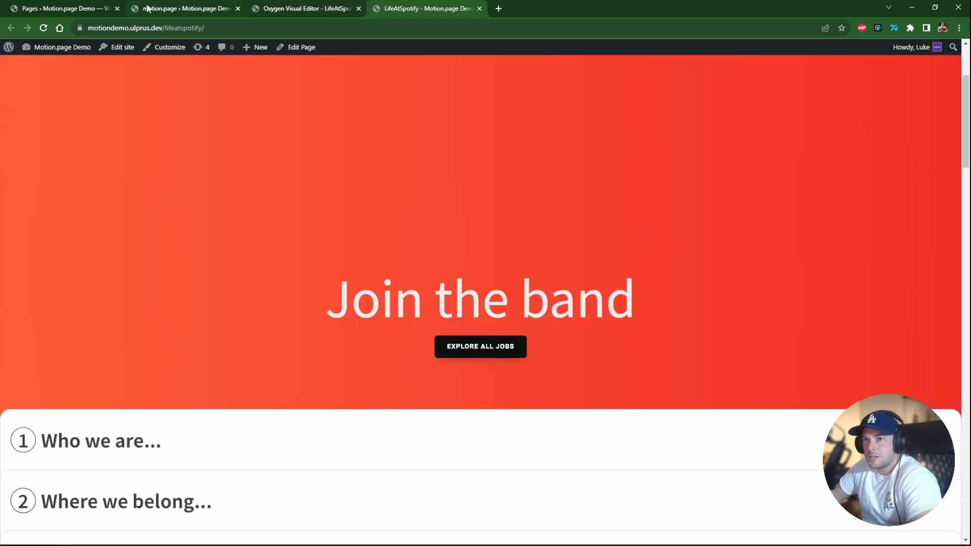
scroll(208, 273, down, 10)
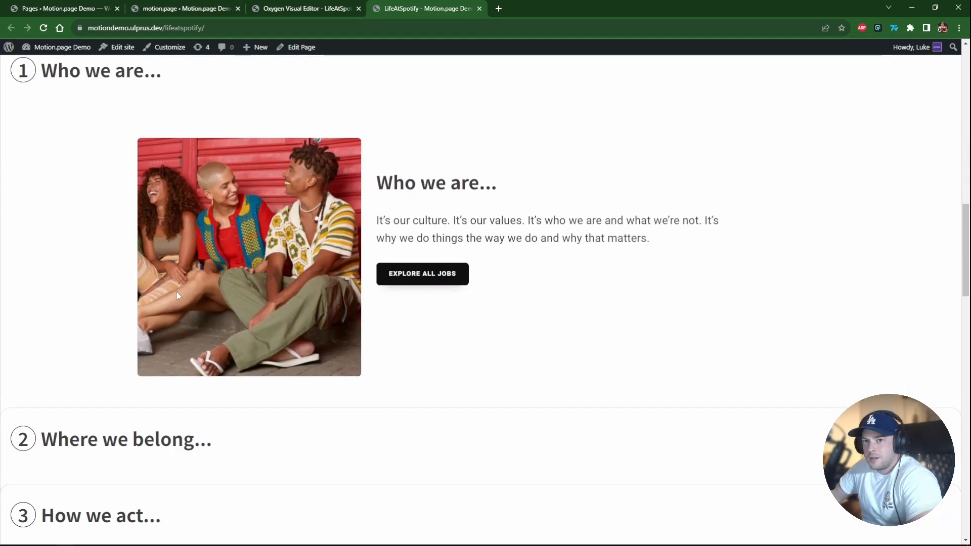
scroll(174, 297, down, 5)
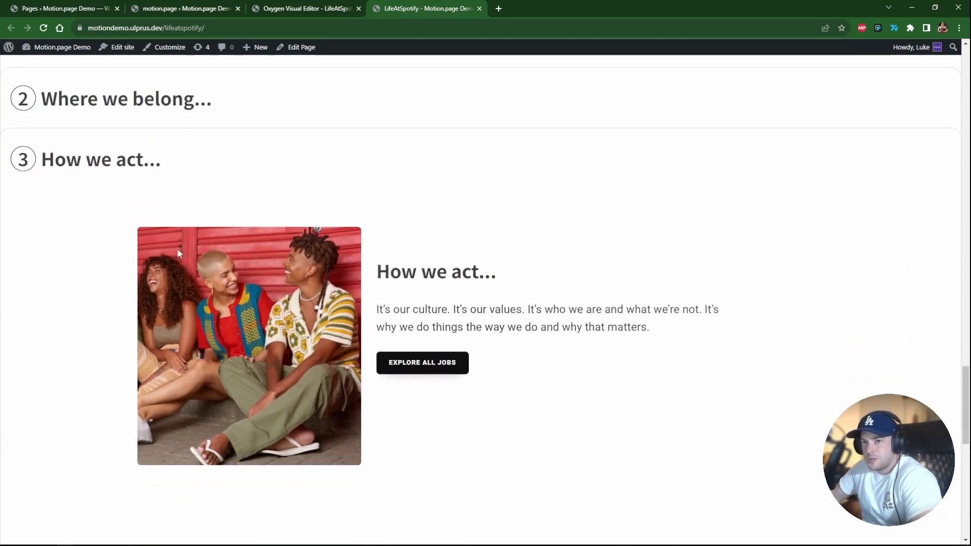
scroll(183, 389, down, 2)
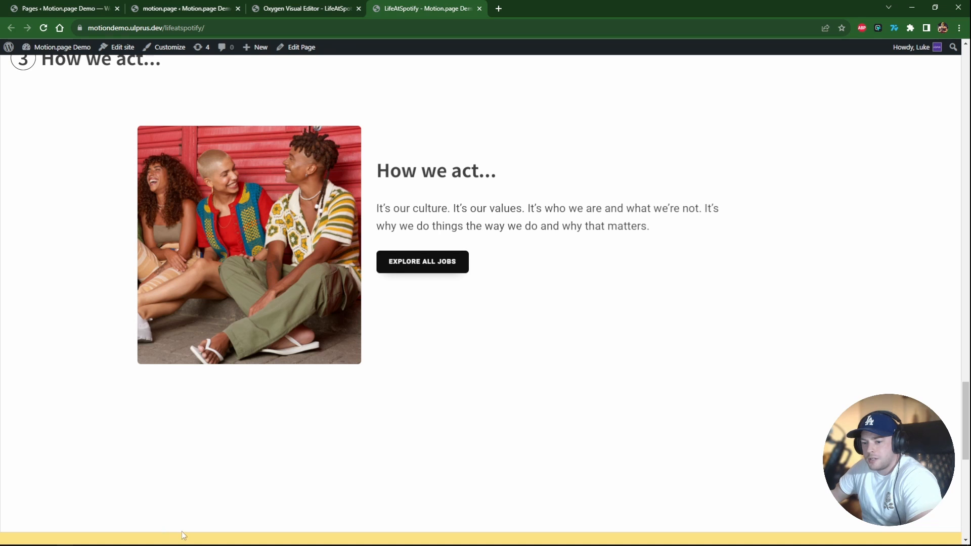
Scroll the live page down and back to examine the pricing section's background color transition.
scroll(197, 485, down, 6)
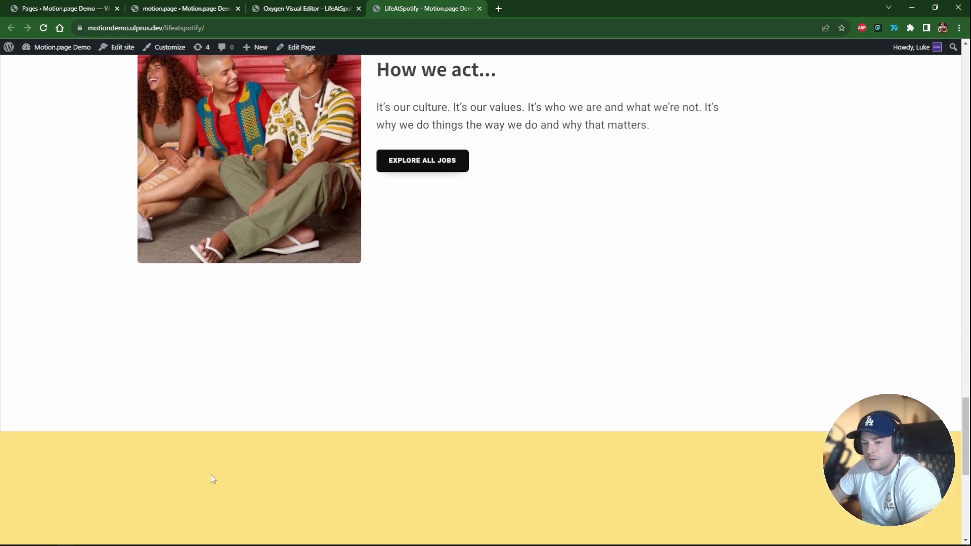
scroll(233, 493, down, 4)
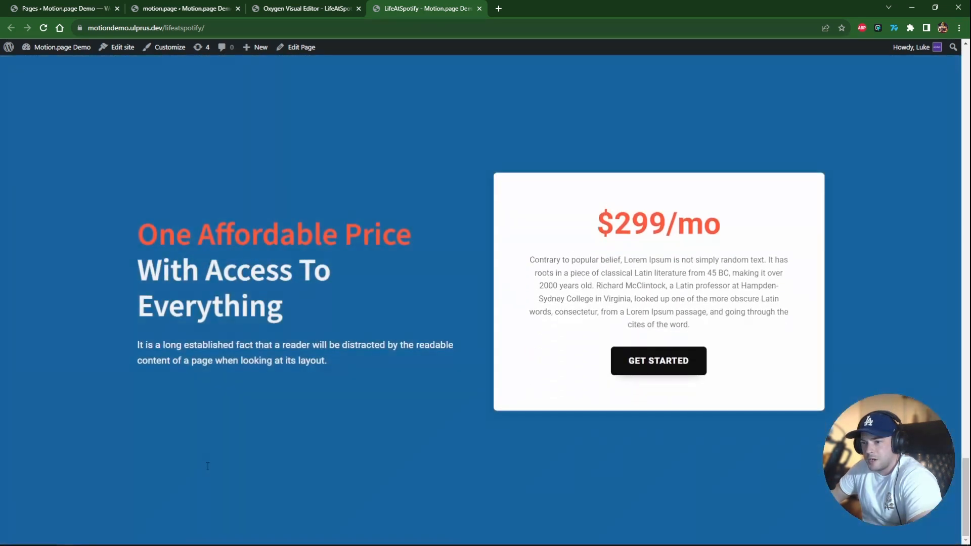
scroll(233, 494, up, 5)
scroll(232, 486, down, 5)
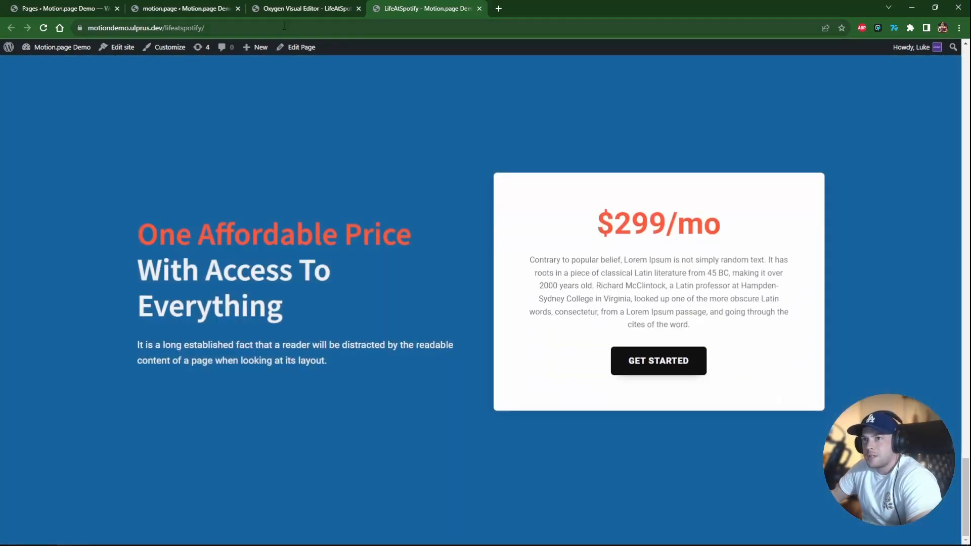
Inspect the Final Section and Tabs Container - Pin elements in the Oxygen editor's structure, returning to the live page.
click(291, 9)
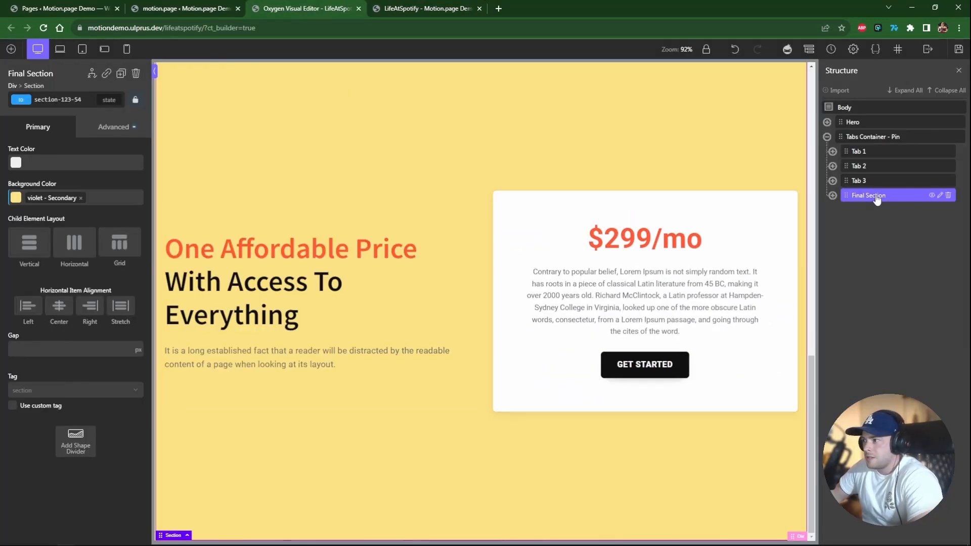
click(863, 141)
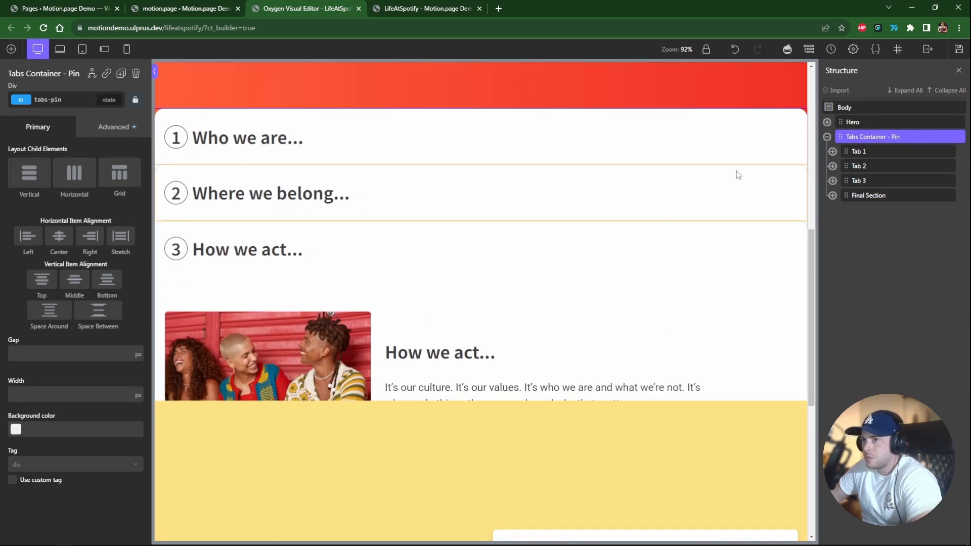
click(430, 9)
Scroll the live page from the hero through the pinned tabs to the pricing section and back to review the scroll animations.
scroll(478, 280, up, 10)
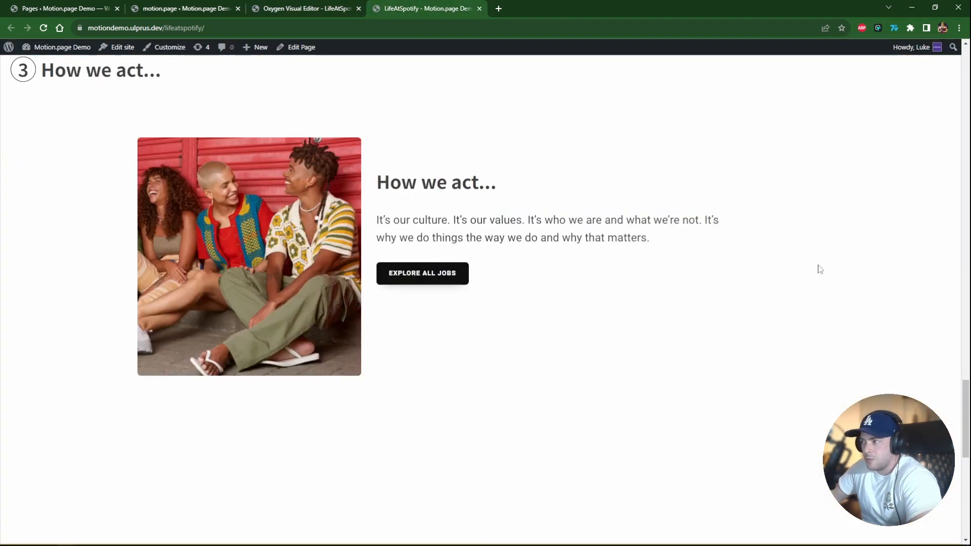
drag(965, 439, 965, 94)
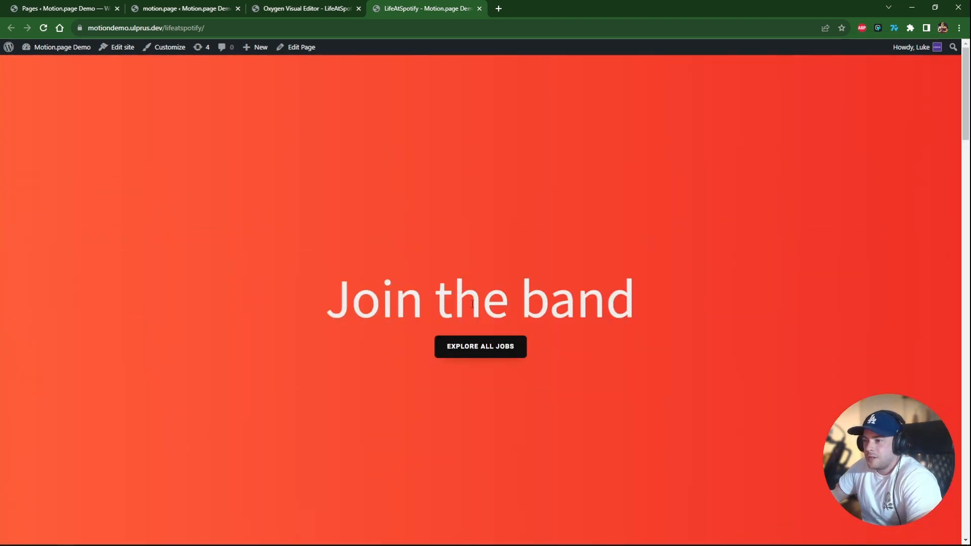
scroll(447, 285, down, 5)
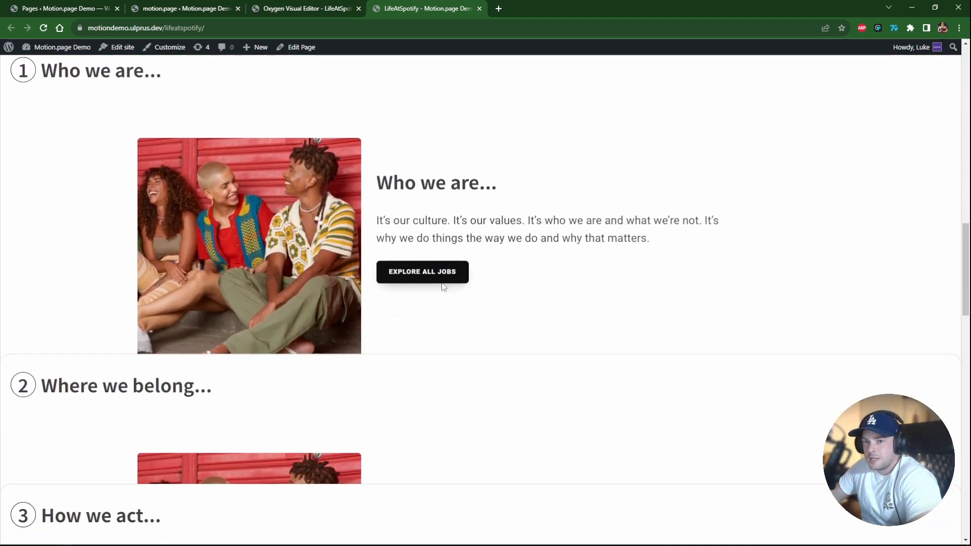
scroll(441, 288, down, 3)
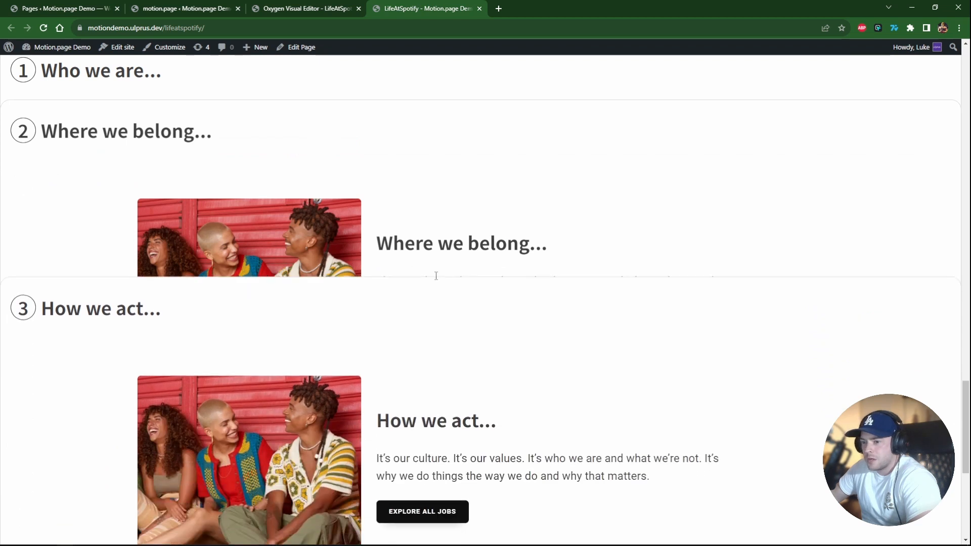
scroll(435, 276, down, 6)
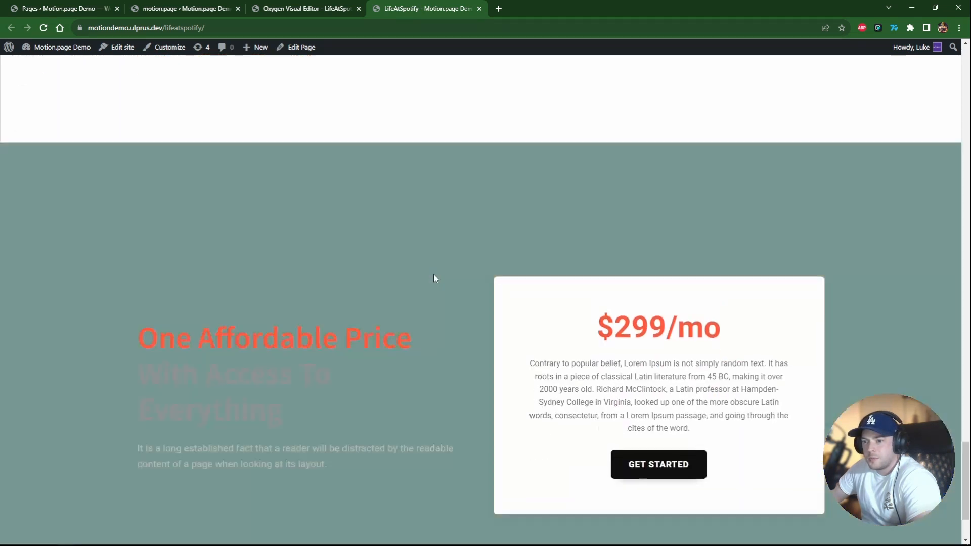
scroll(425, 296, up, 5)
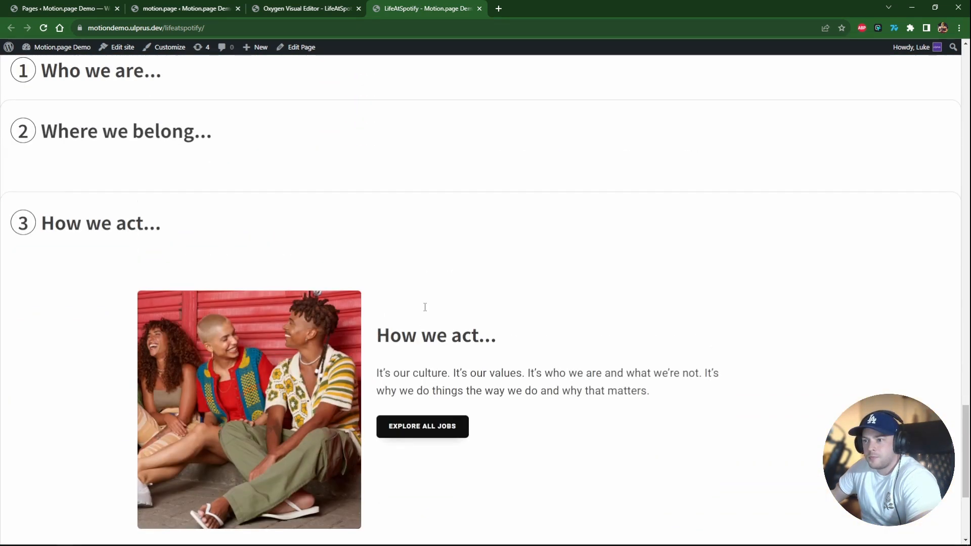
scroll(424, 307, up, 3)
scroll(426, 317, up, 5)
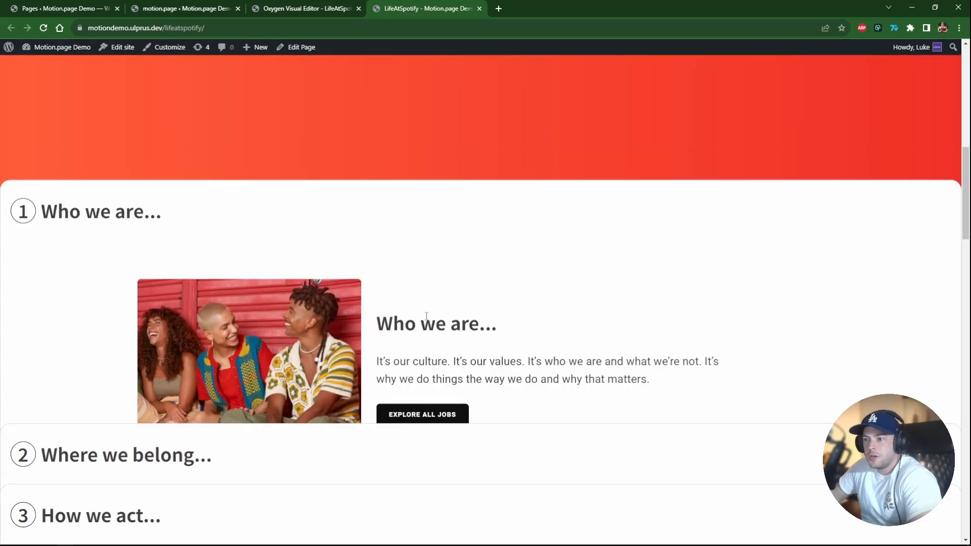